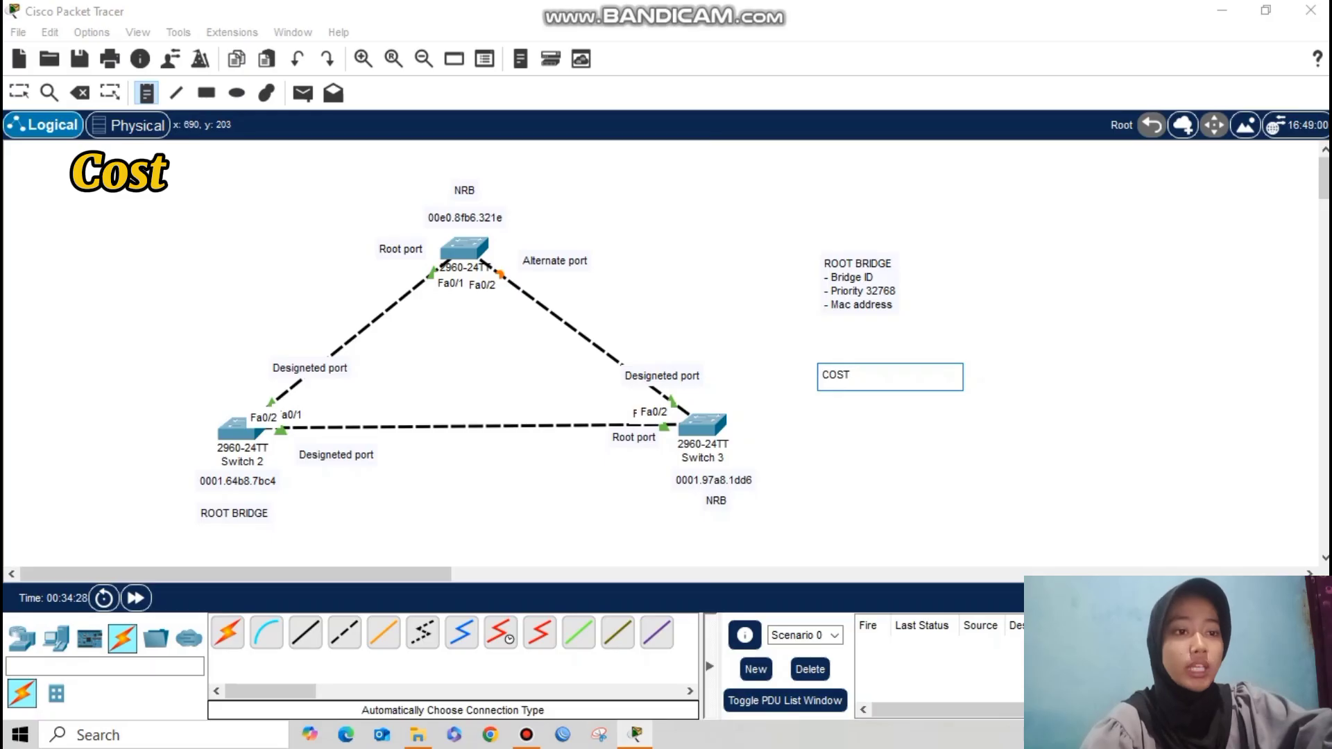
Step: Extend the COST note with the lines "10Mb -> 100", "100Mb -> 19" and "1 Gb -> 4"
mouse_move(673, 4)
click(759, 11)
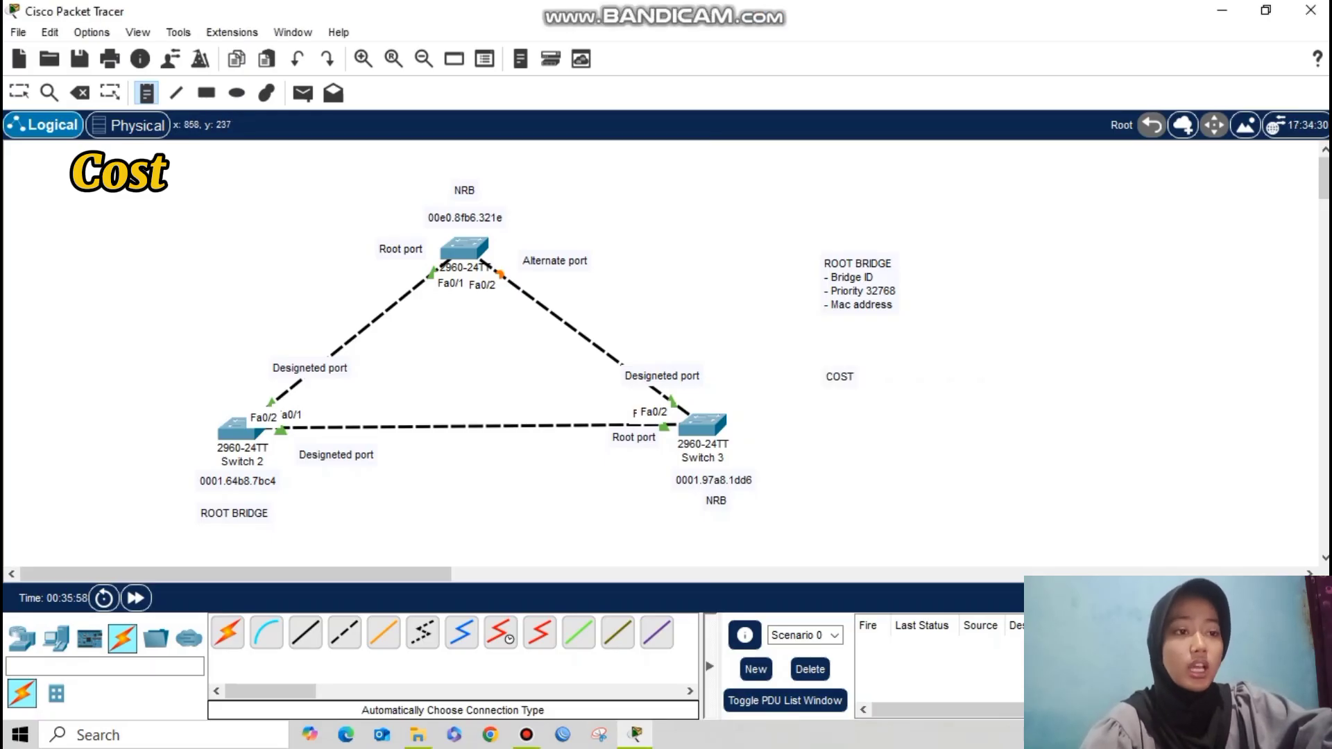
double_click(840, 376)
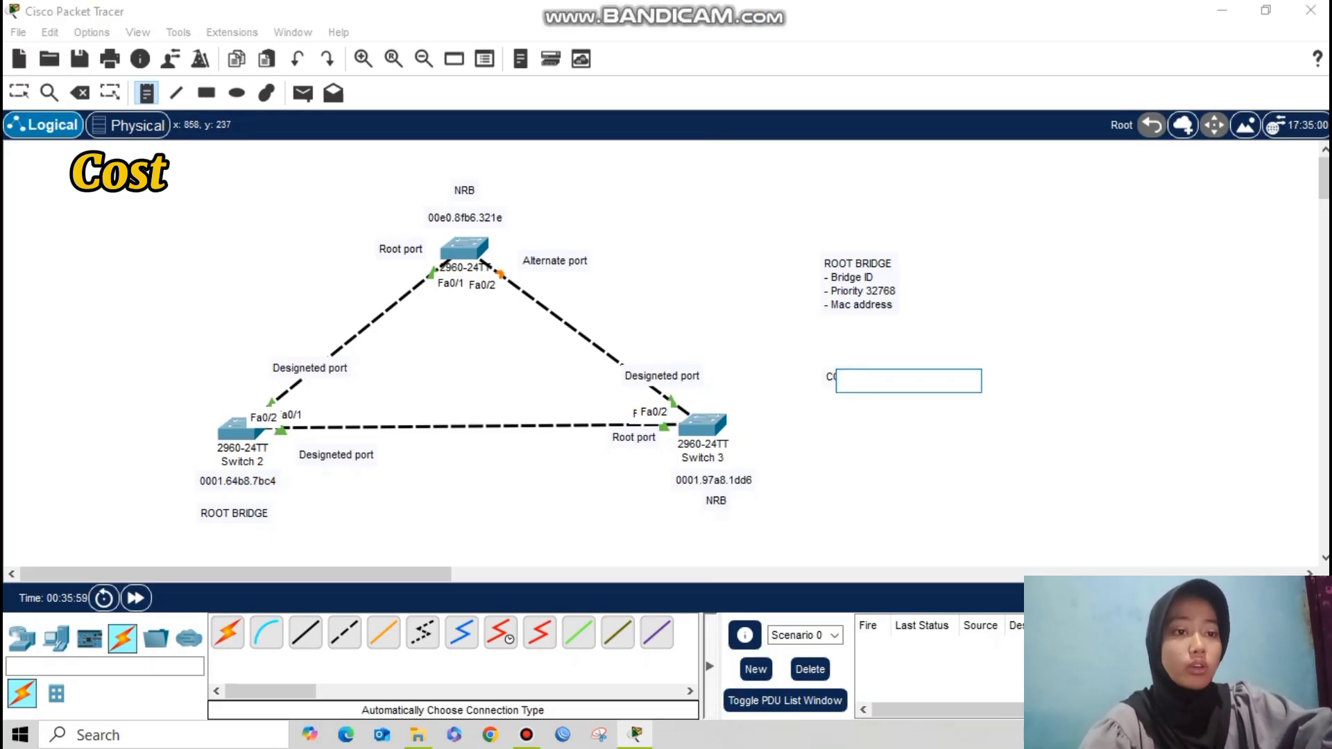
text(OST)
key(Escape)
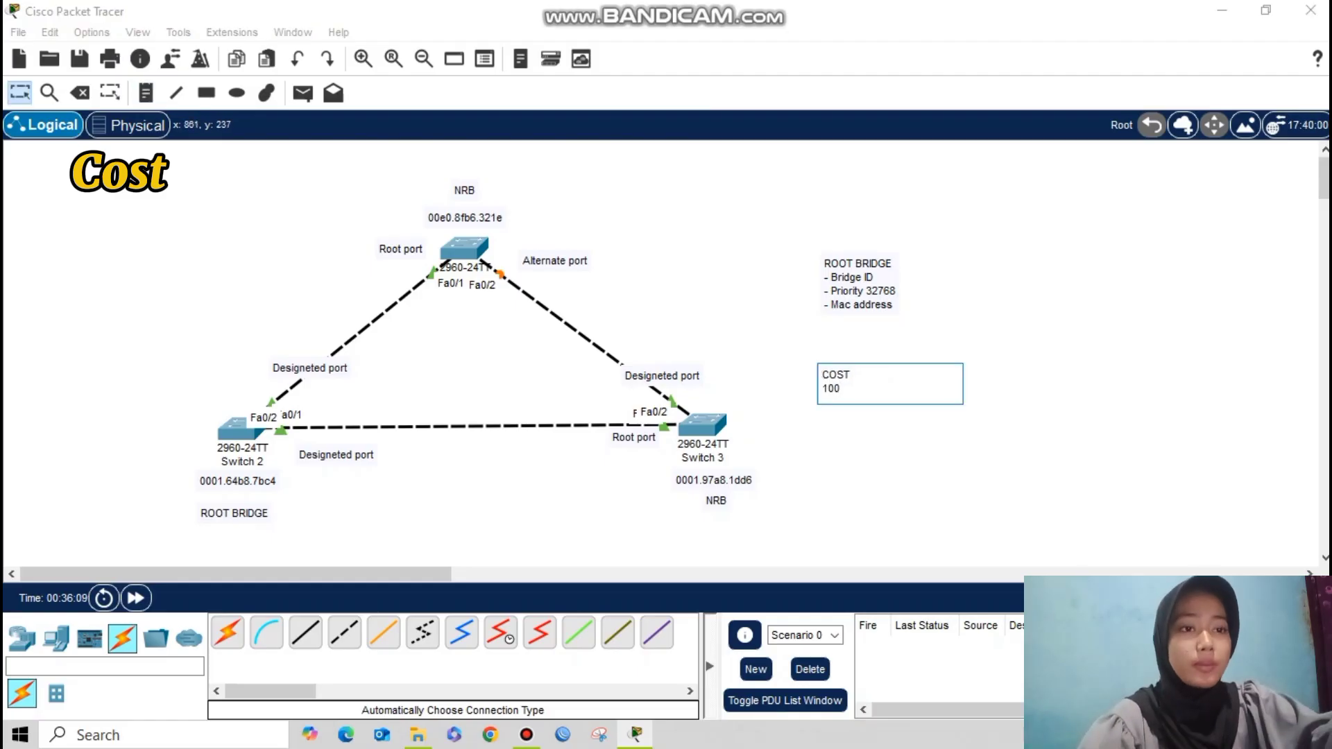
text(MB)
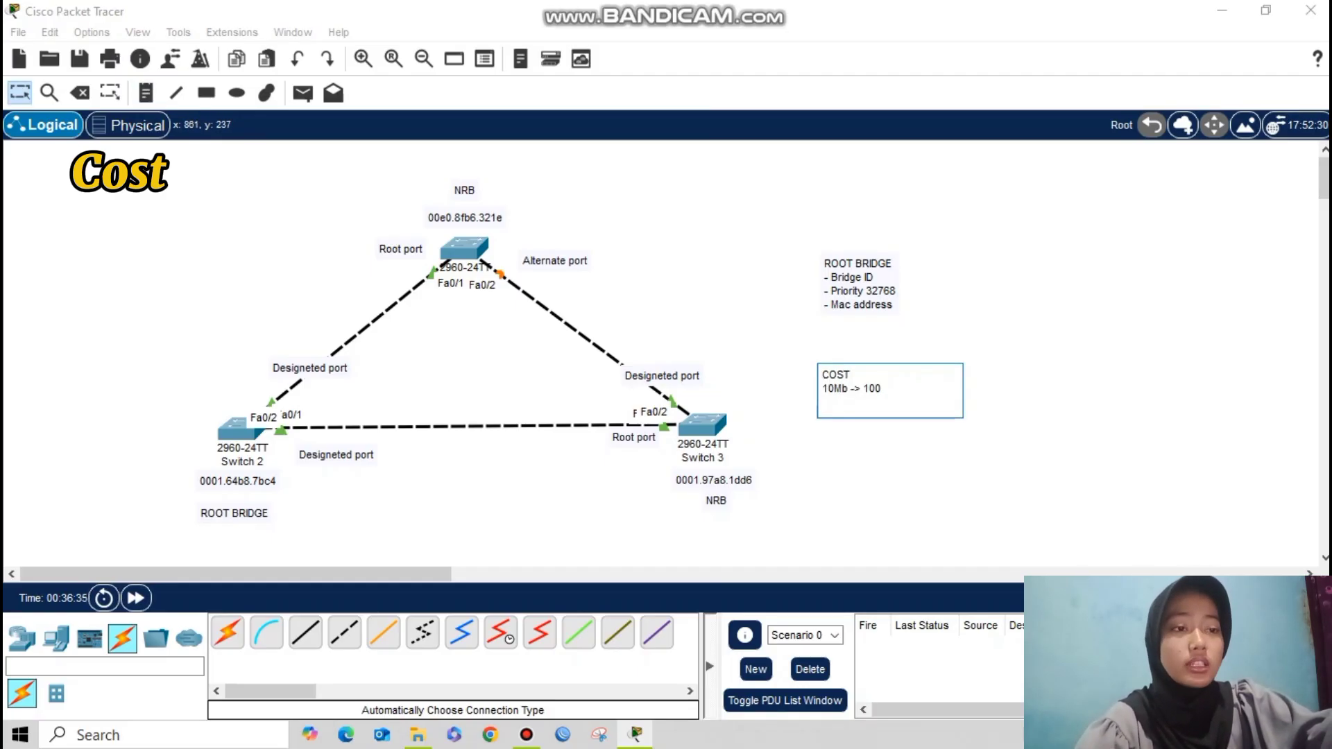
key(Return)
text(100Mb -> 19)
key(Return)
text(1 Gb )
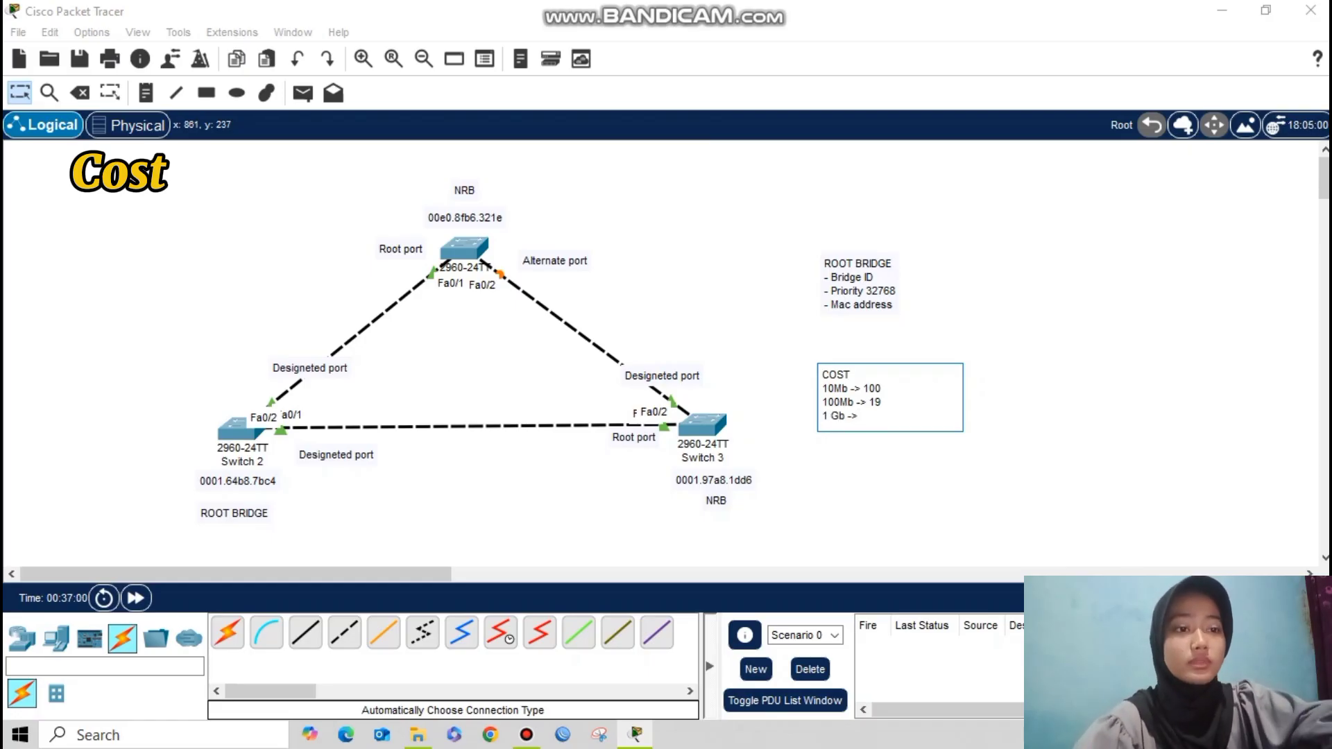
text(n)
Step: Label each of the three links between the switches with a "100Mb" note, centring the one on the Switch 2–Switch 3 link
click(550, 322)
text(100Mb)
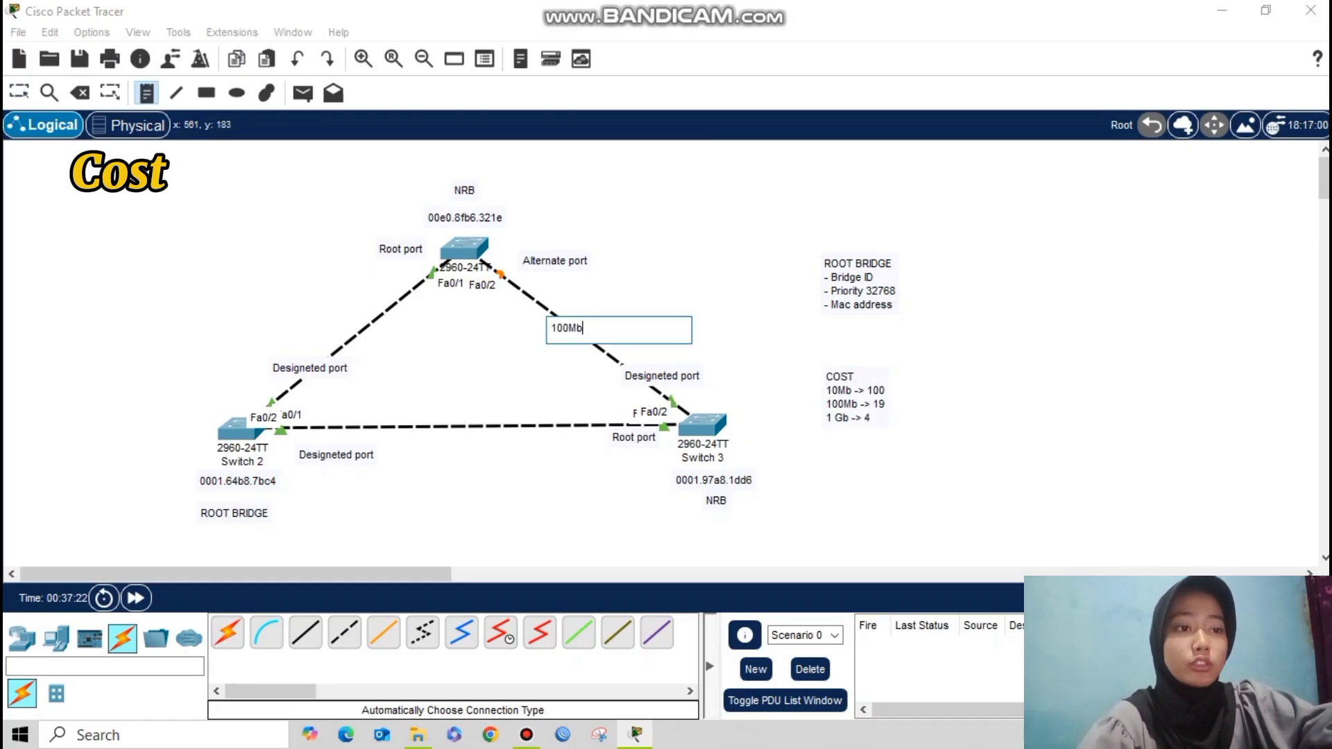
click(345, 325)
text(100)
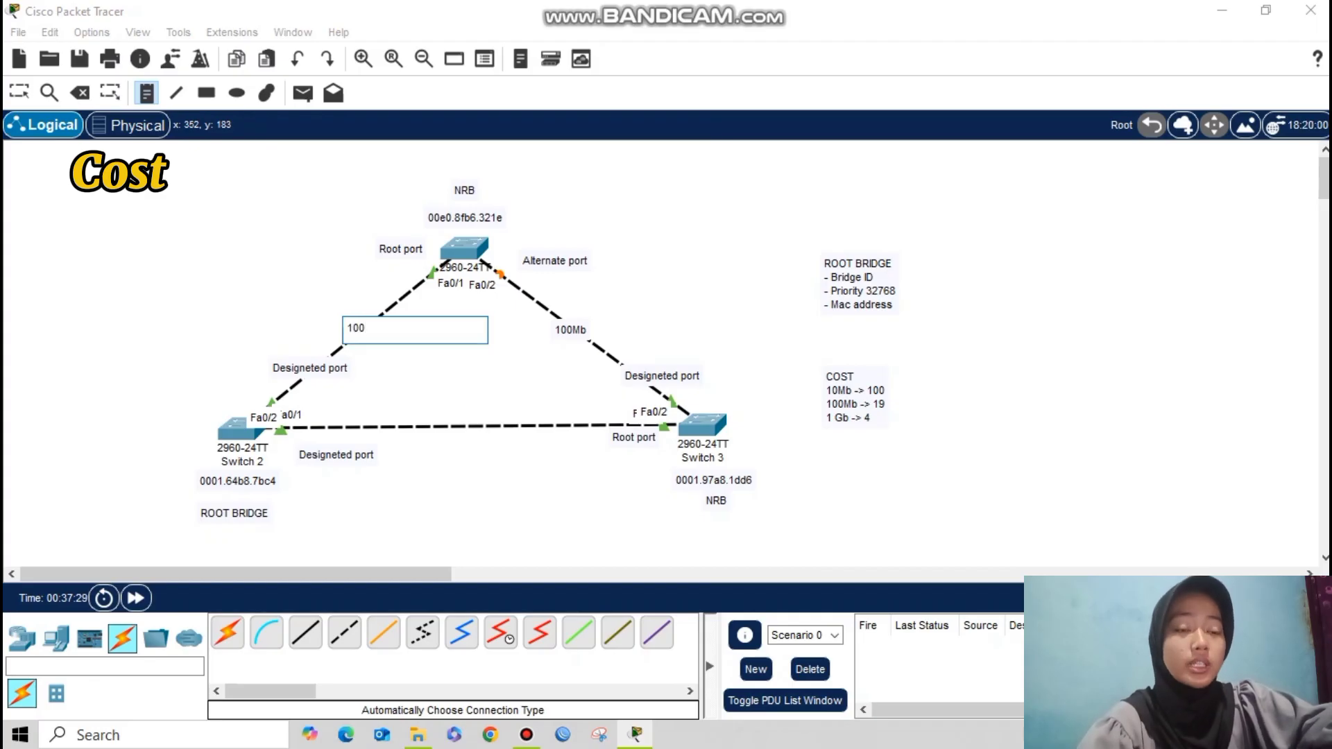
text(Mb)
click(444, 431)
text(100Mb)
key(Escape)
drag(472, 429, 476, 423)
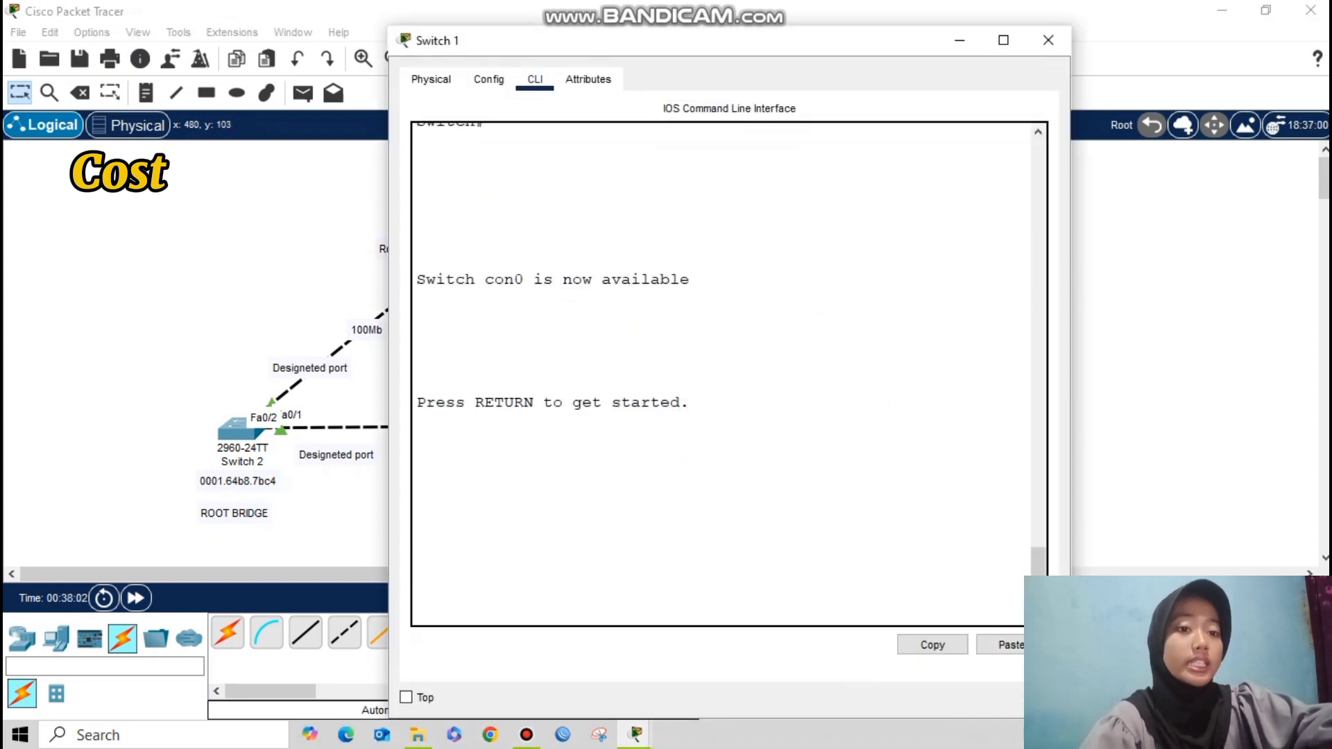
Step: Enter privileged mode in Switch 1's command line and run show spanning-tree
key(Return)
text(en)
key(Return)
text(show spanning)
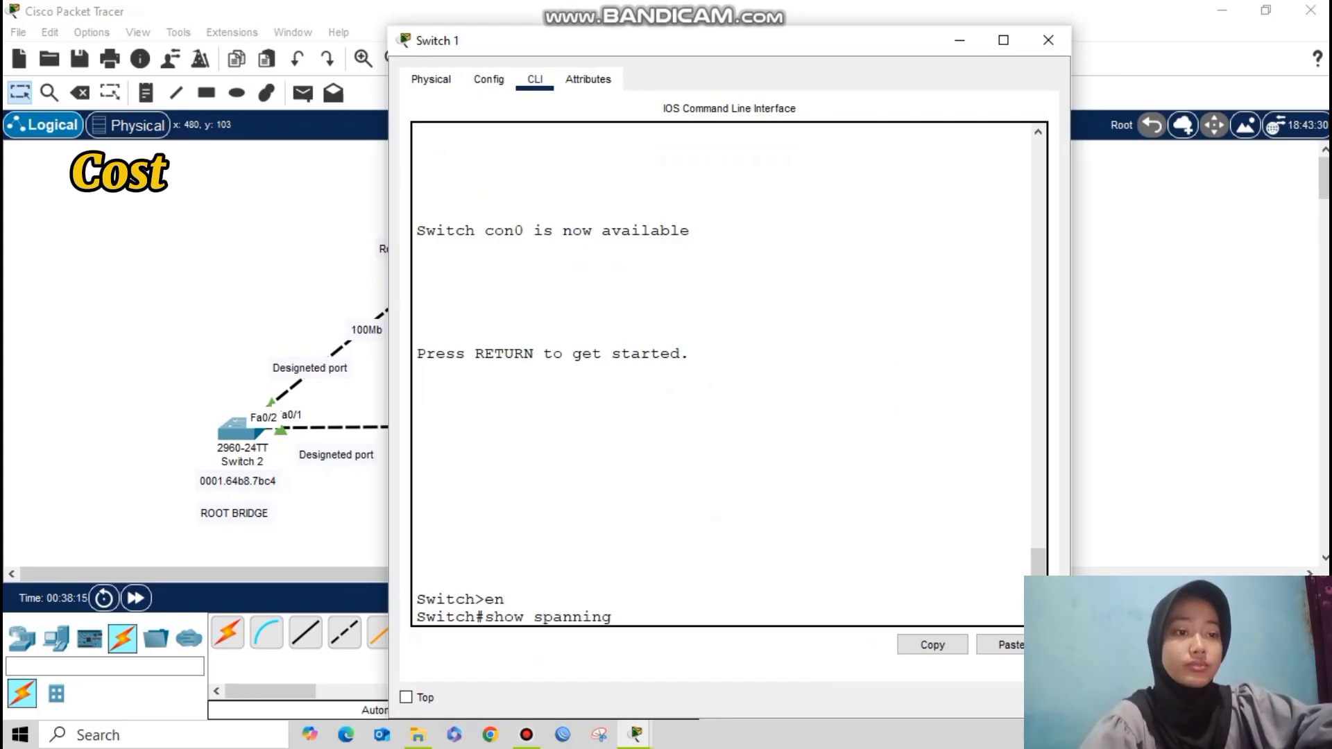
text(-tree)
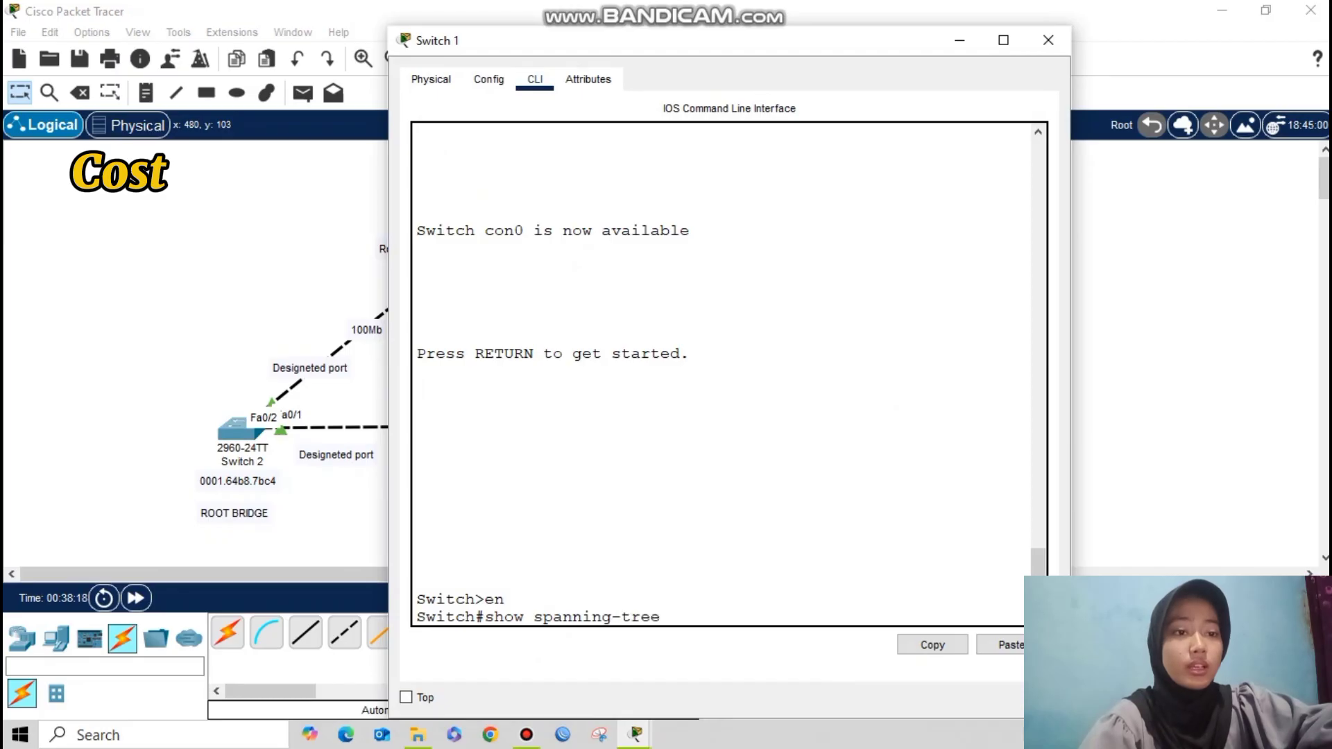
key(Return)
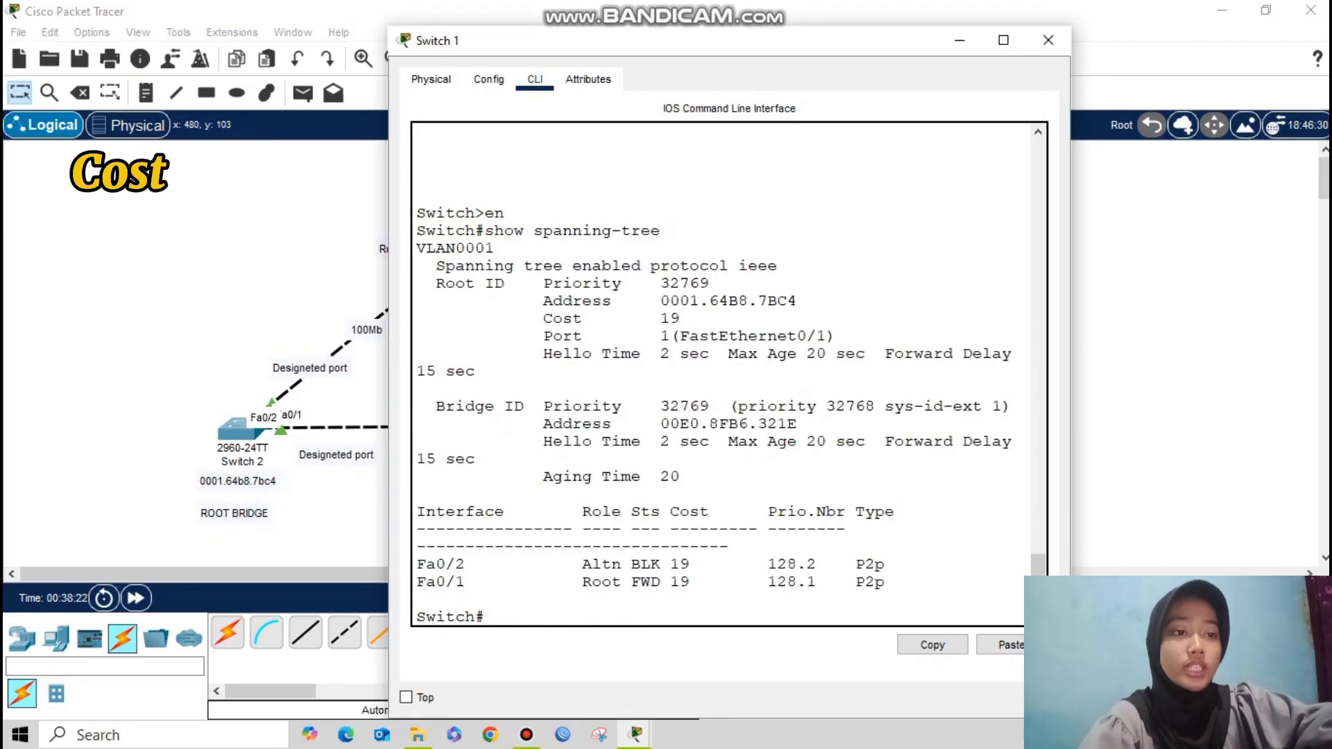
Step: Examine the root cost and the Fa0/1 and Fa0/2 entries in Switch 1's spanning-tree output, and put its window away
drag(535, 318, 682, 318)
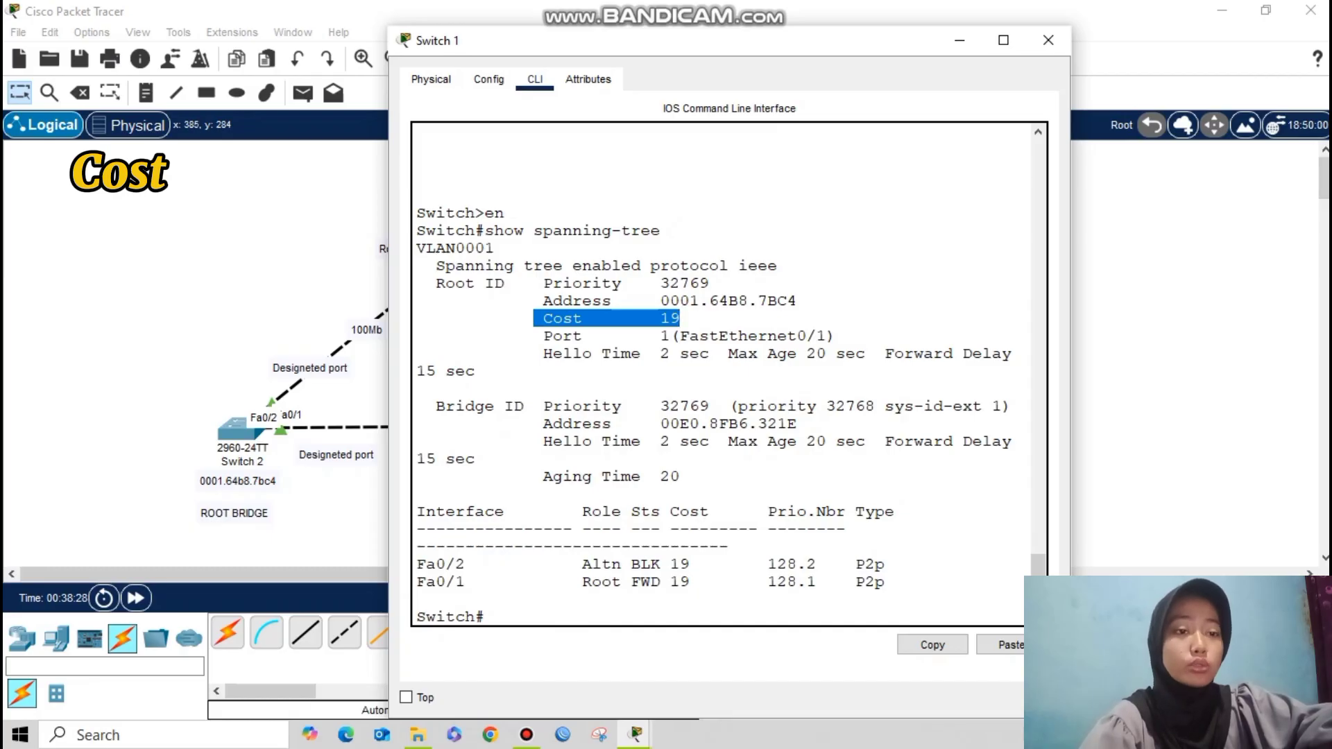
drag(417, 581, 719, 582)
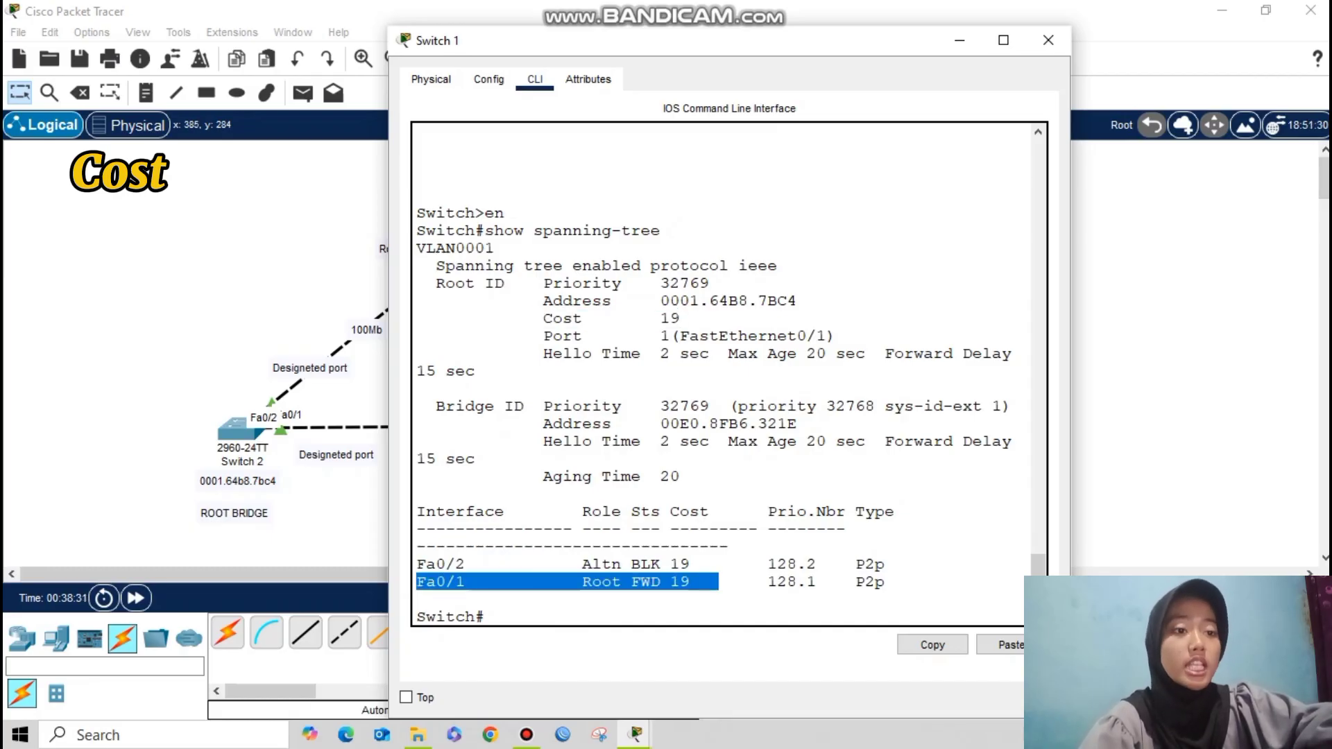
click(417, 564)
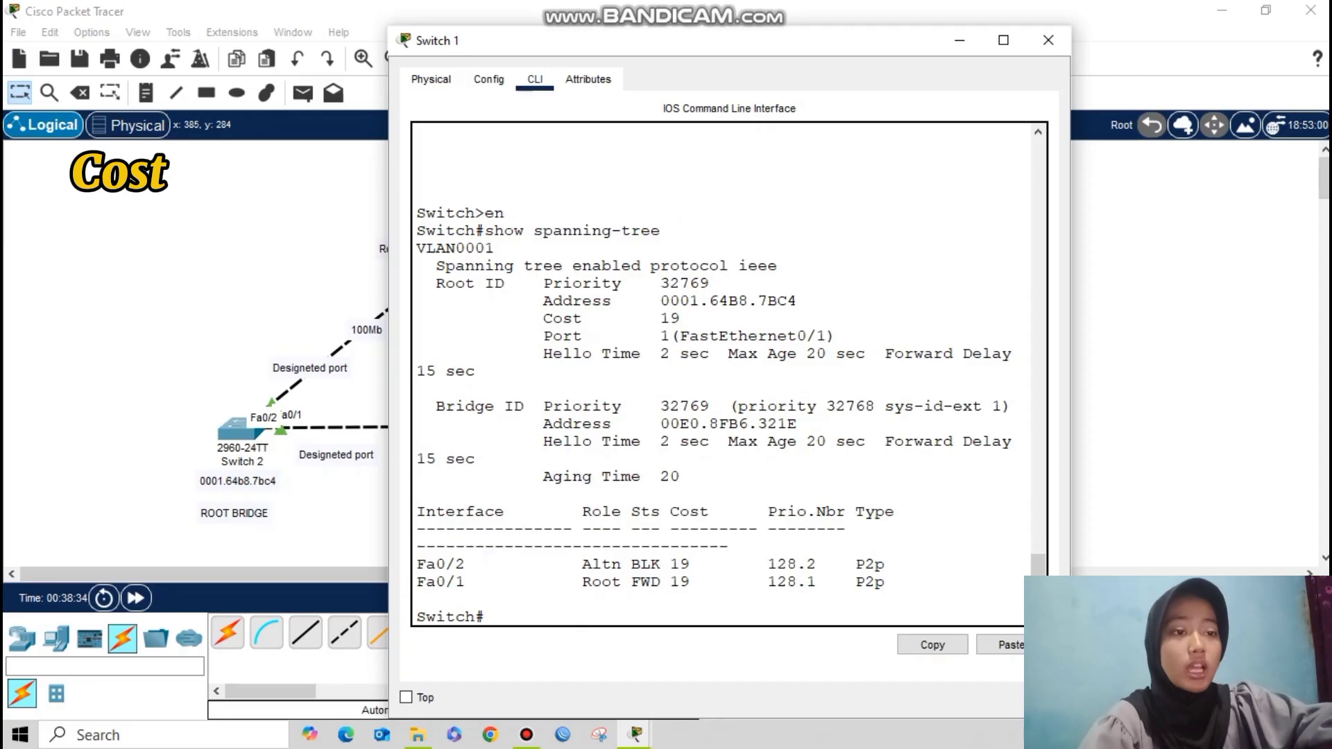
drag(417, 564, 632, 581)
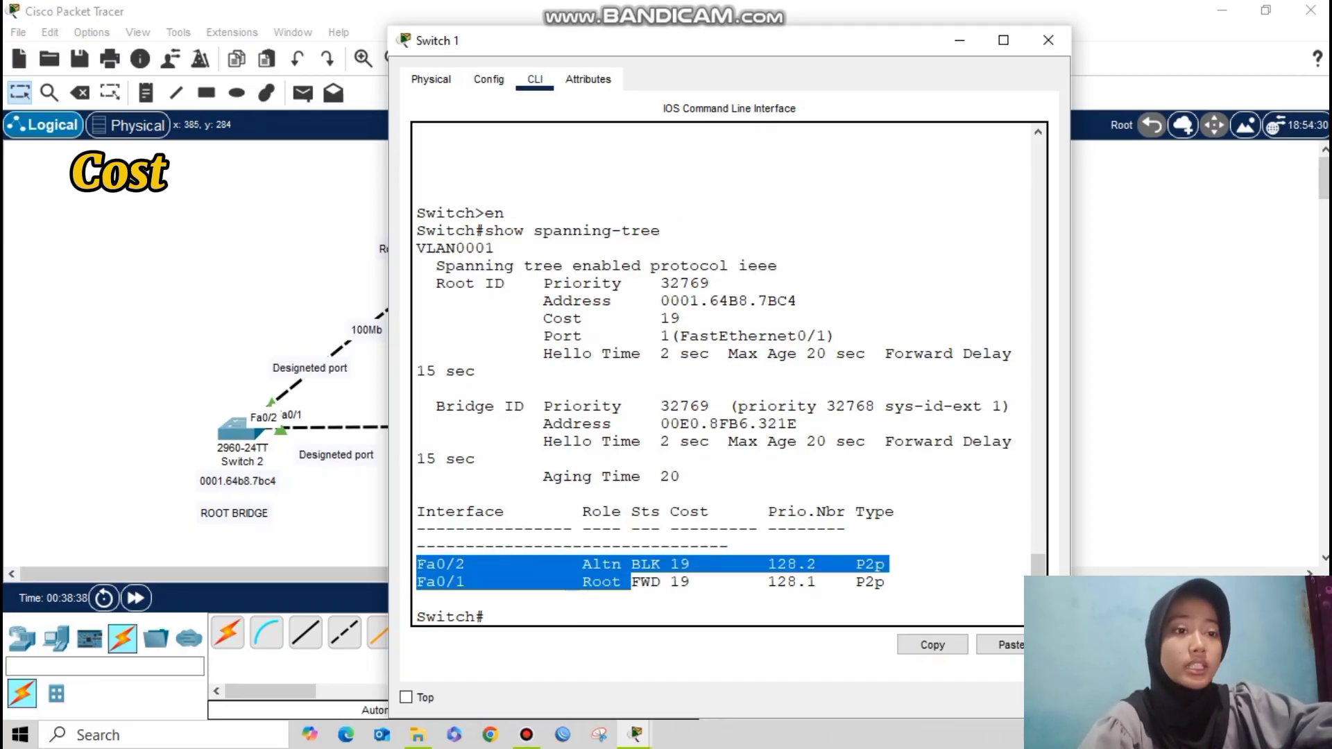
click(417, 493)
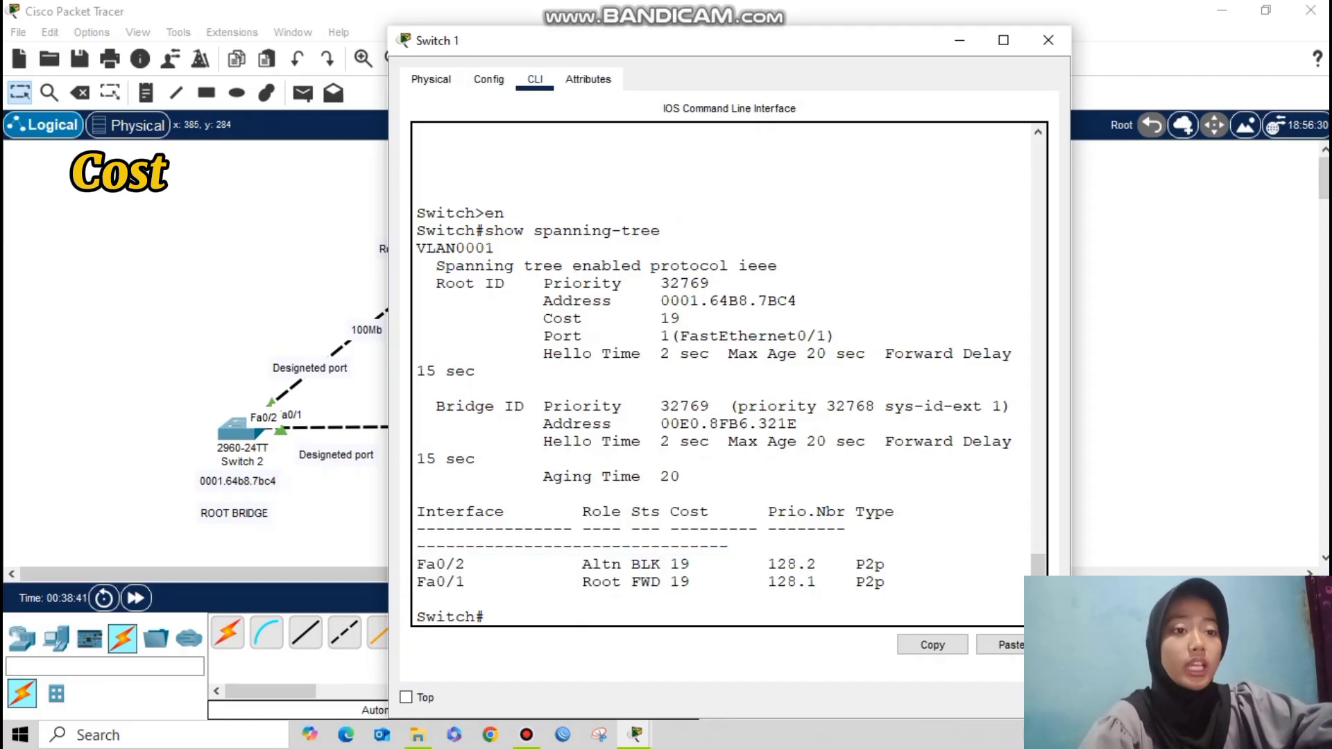
click(960, 40)
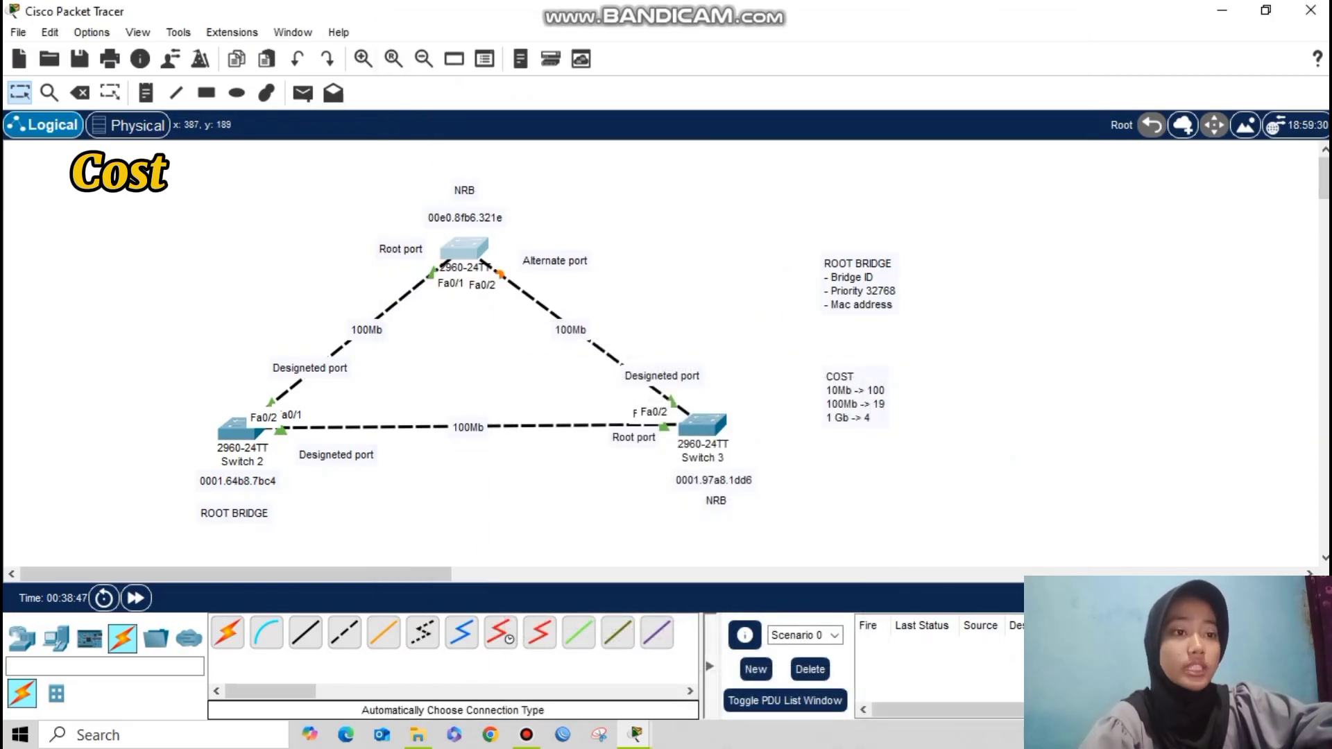
Step: Delete the link between Switch 1 and Switch 2, keeping both switches
click(80, 93)
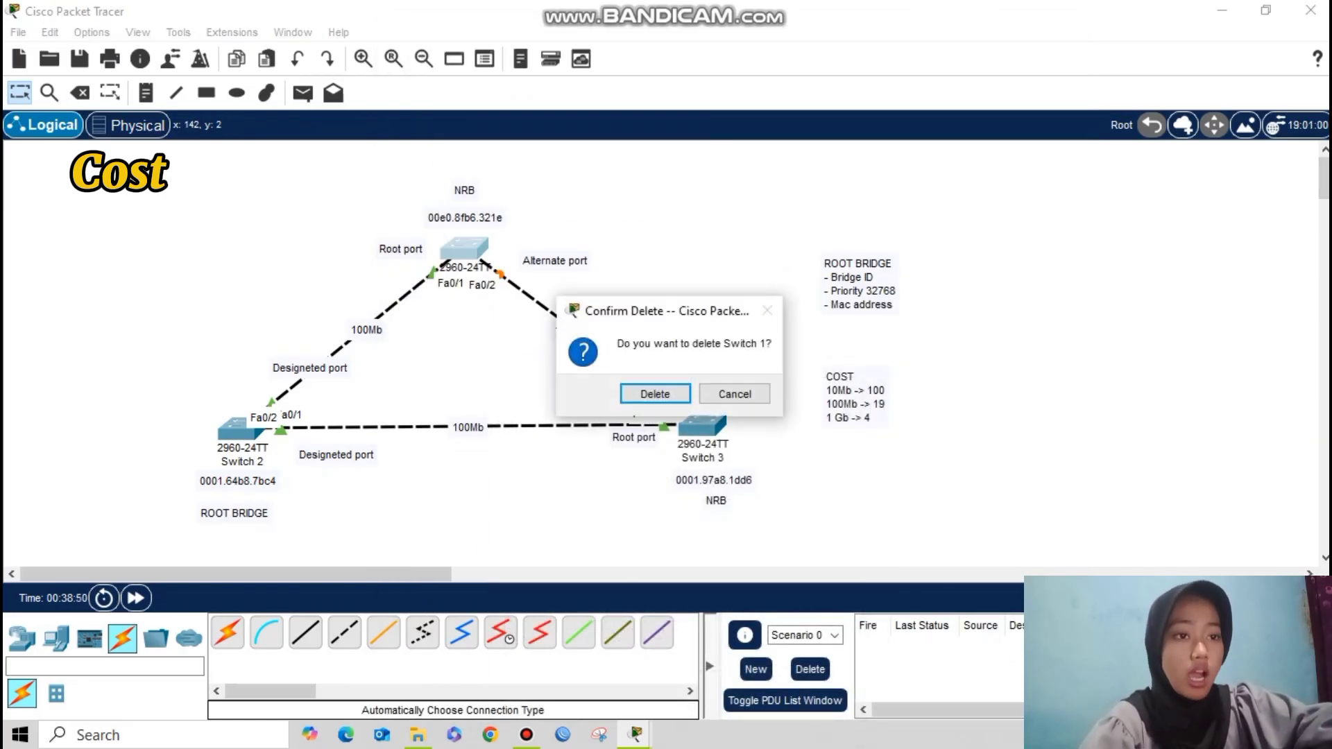
click(735, 394)
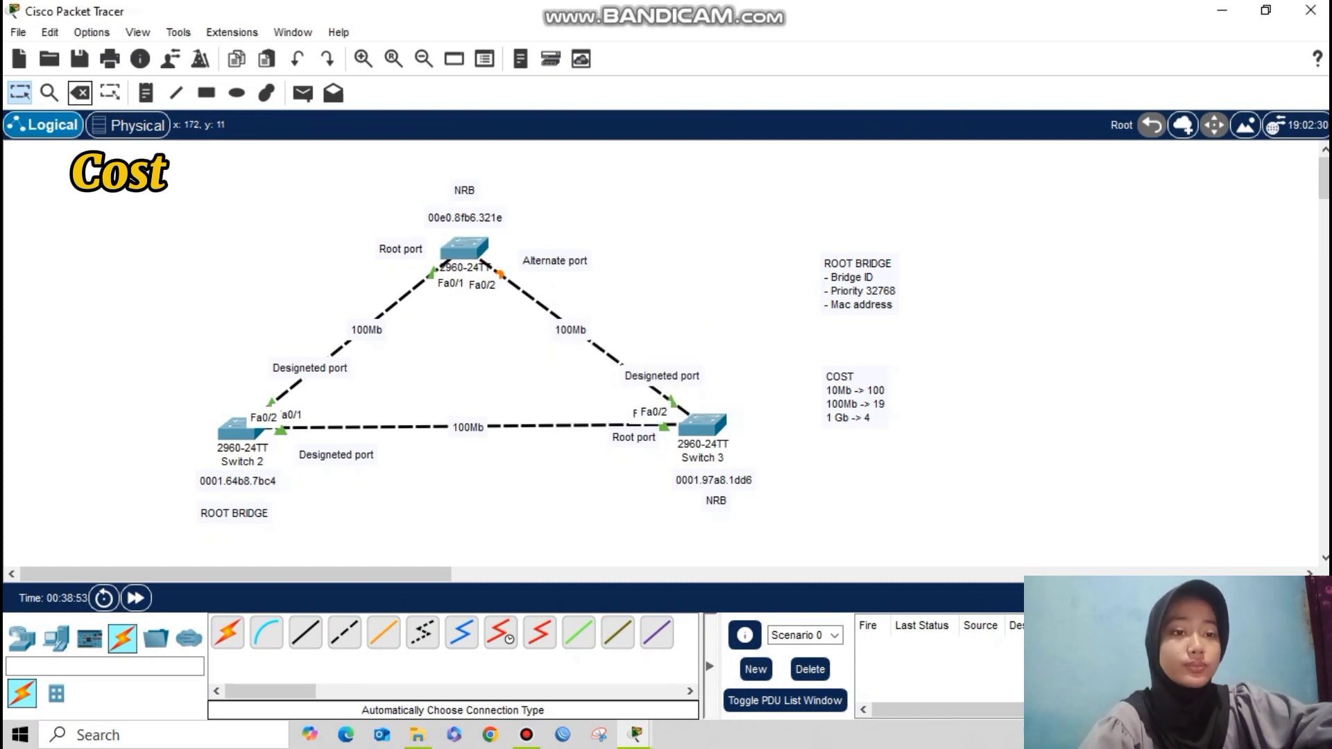
click(80, 93)
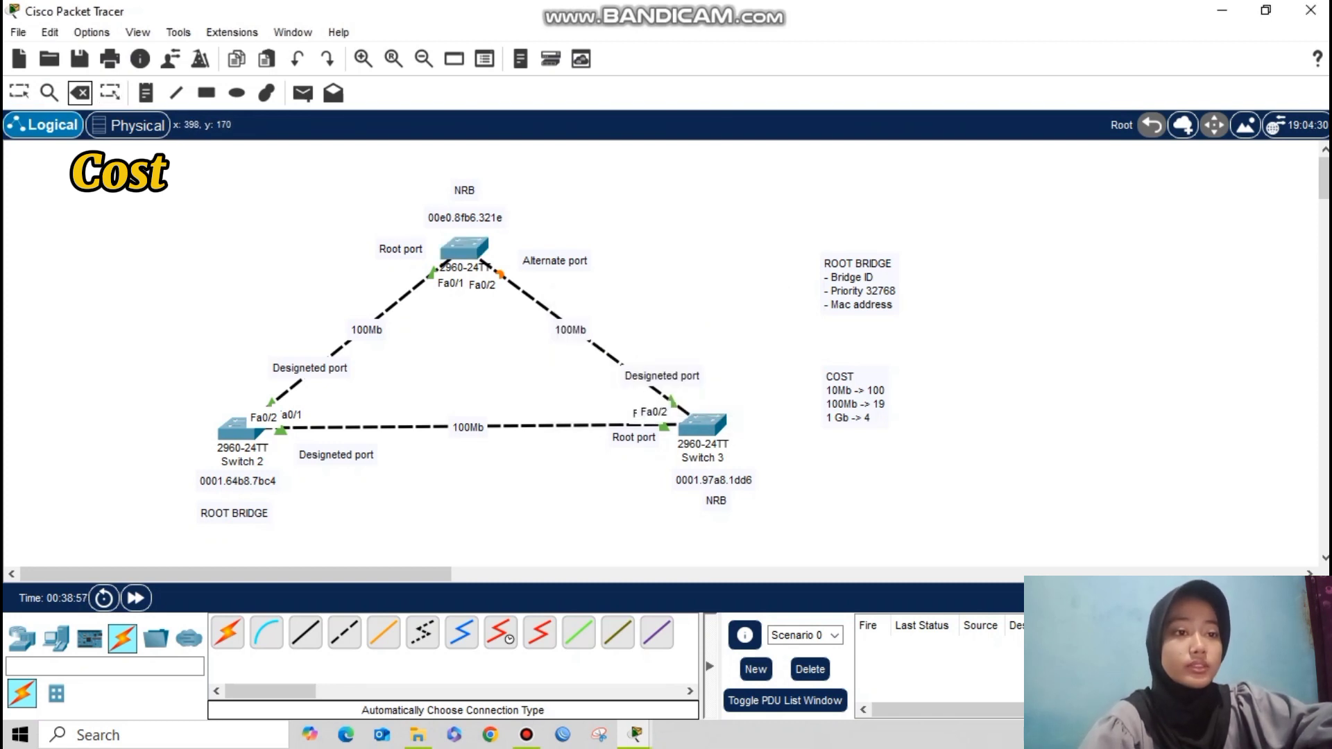
click(388, 309)
click(20, 93)
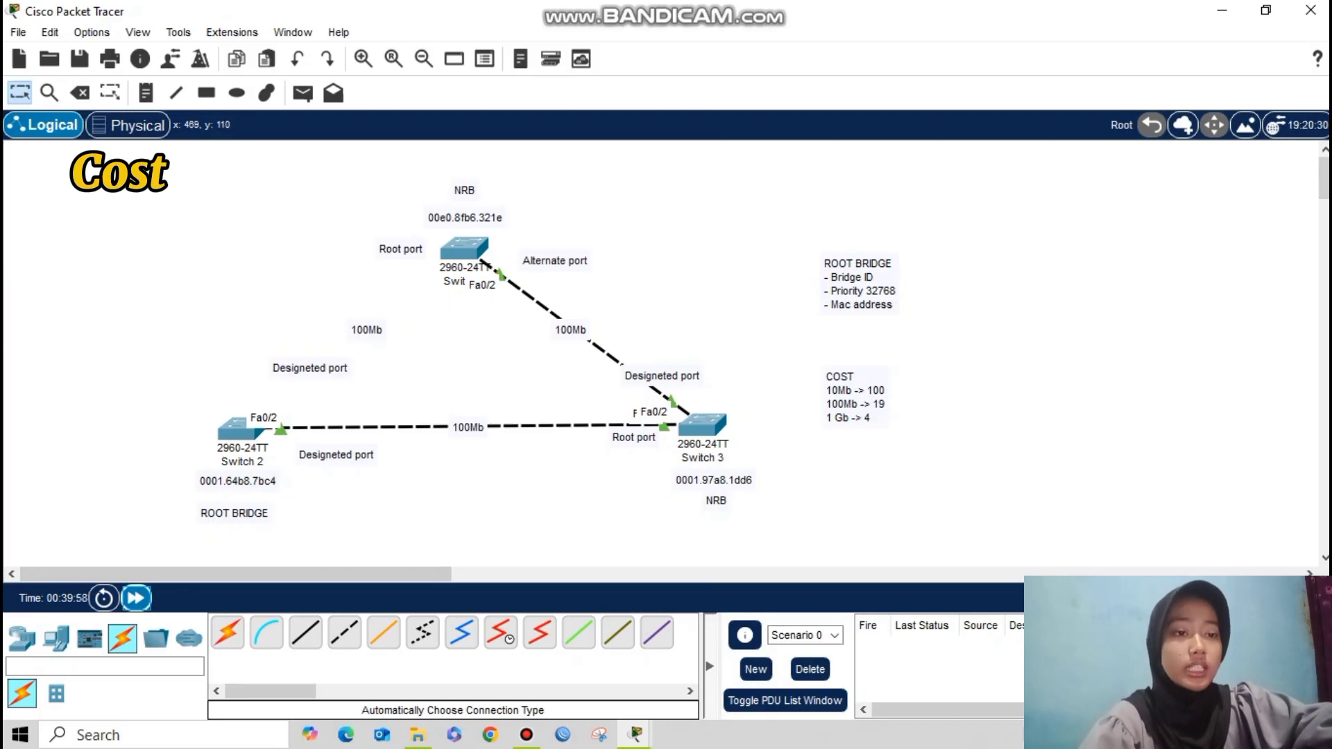
Step: Run show spanning-tree on Switch 1 without the direct link to Switch 2 and check the root cost
click(465, 248)
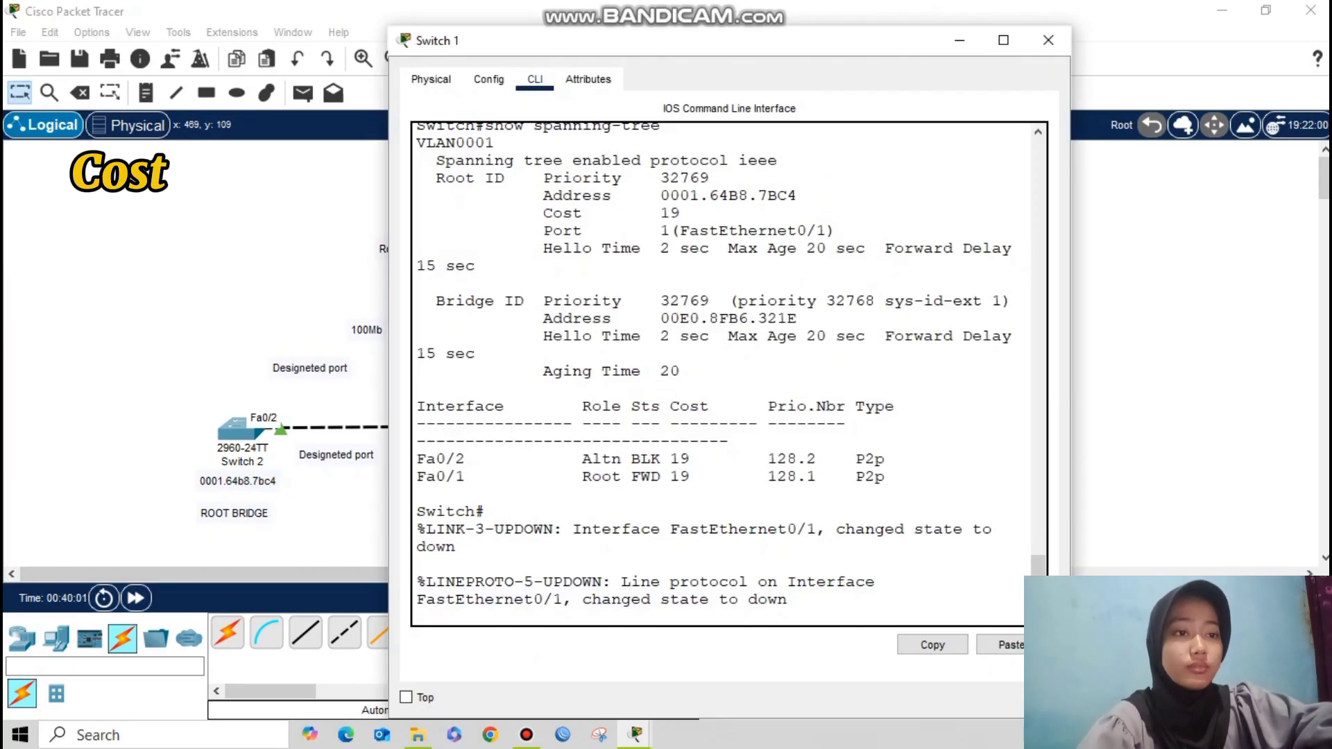
key(Return)
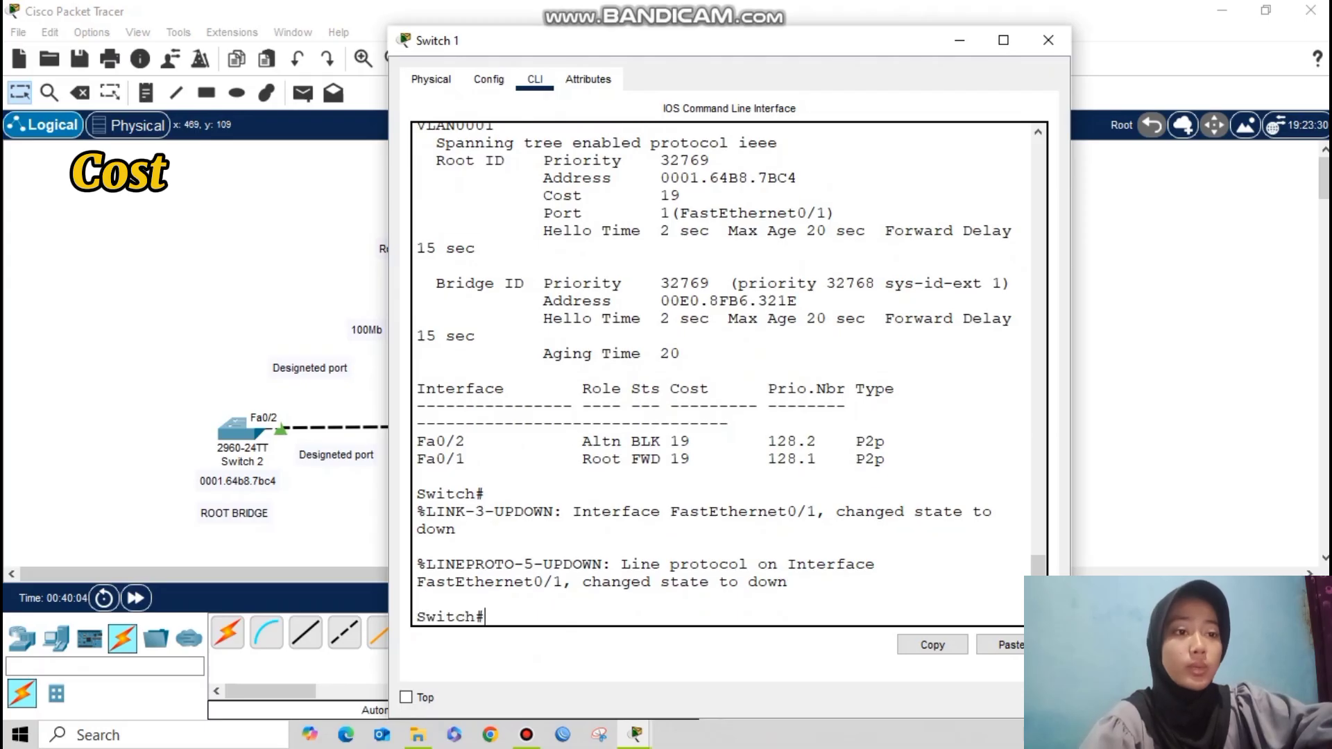
key(Up)
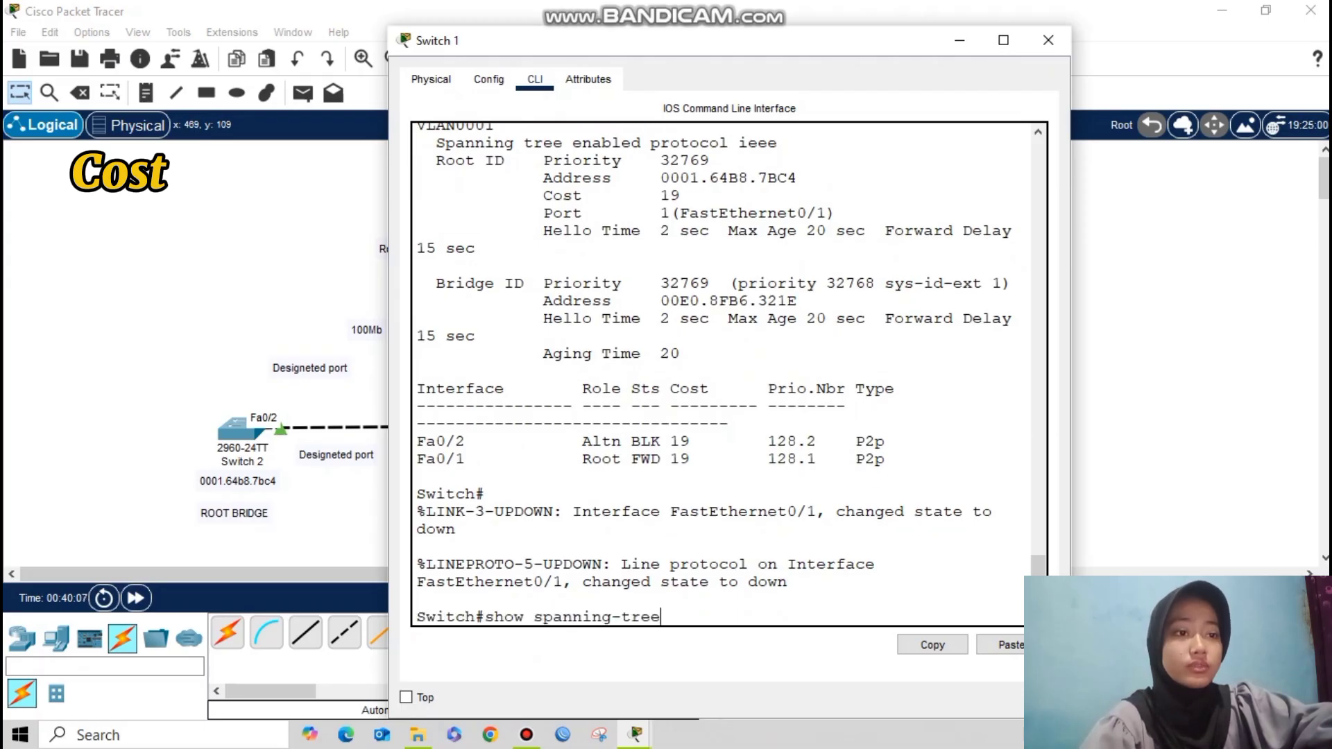
key(Return)
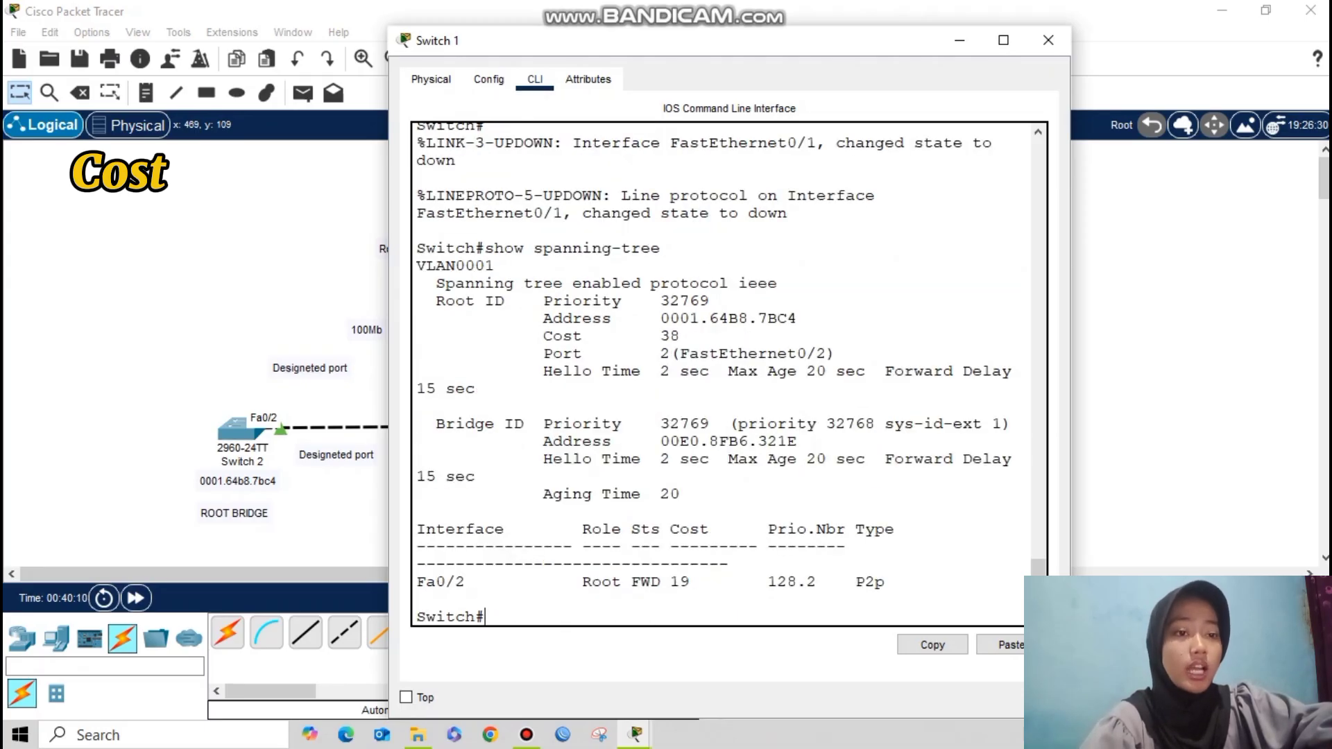
drag(534, 336, 680, 336)
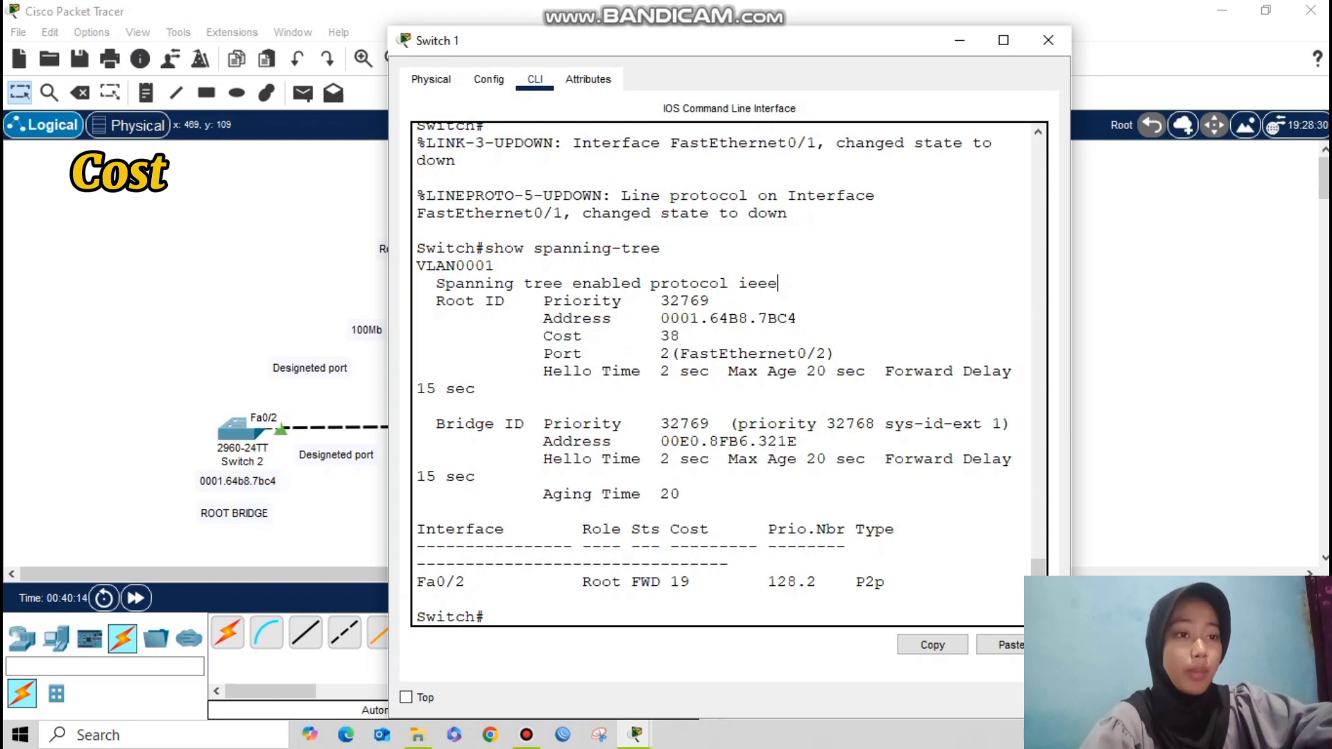
click(1048, 40)
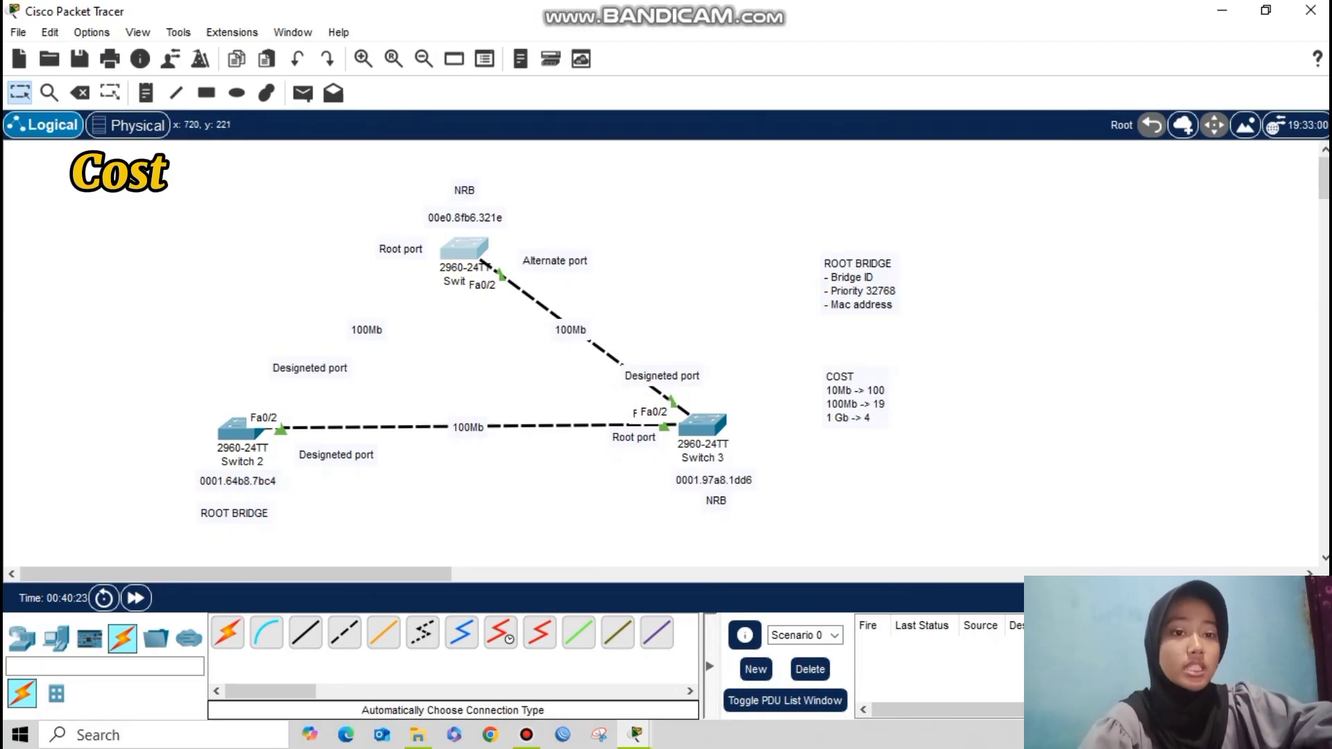
Step: Reconnect Switch 2 to Switch 1 with the automatic connection type and fast-forward the simulation time
click(228, 633)
click(236, 427)
click(464, 248)
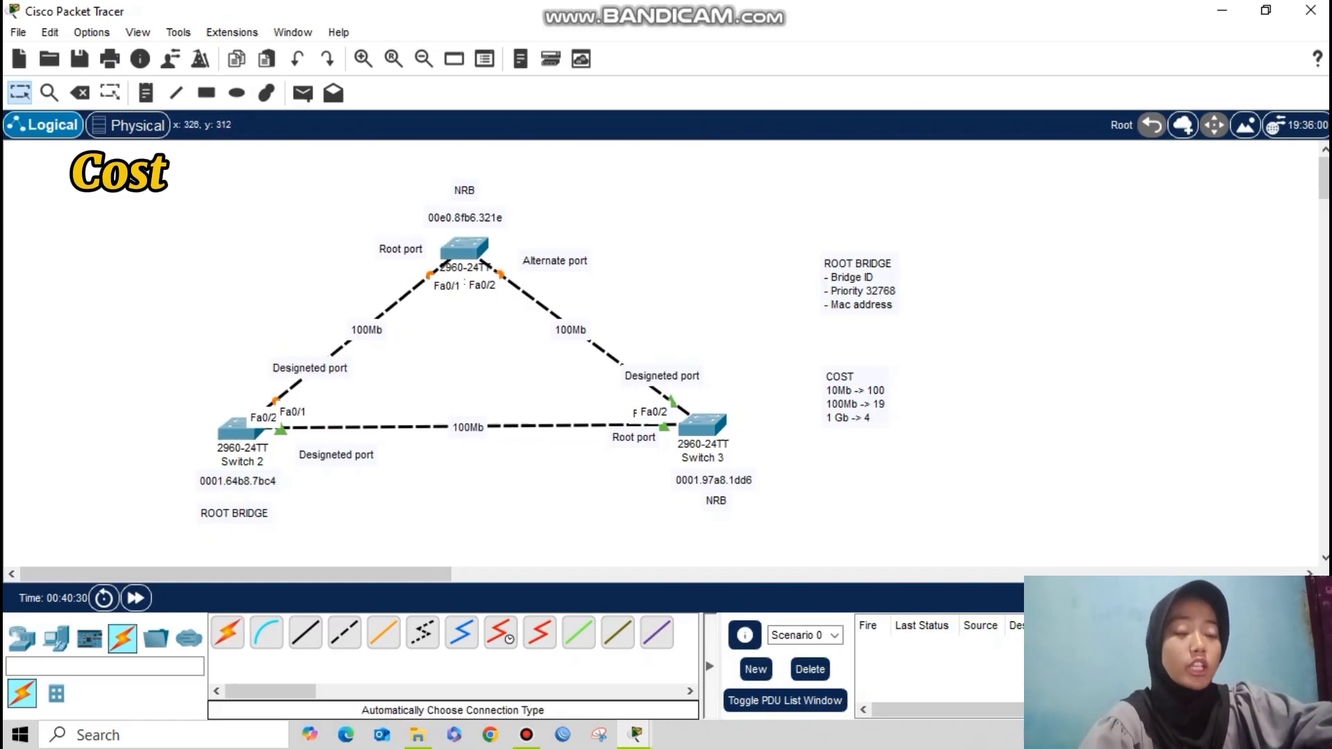
click(136, 599)
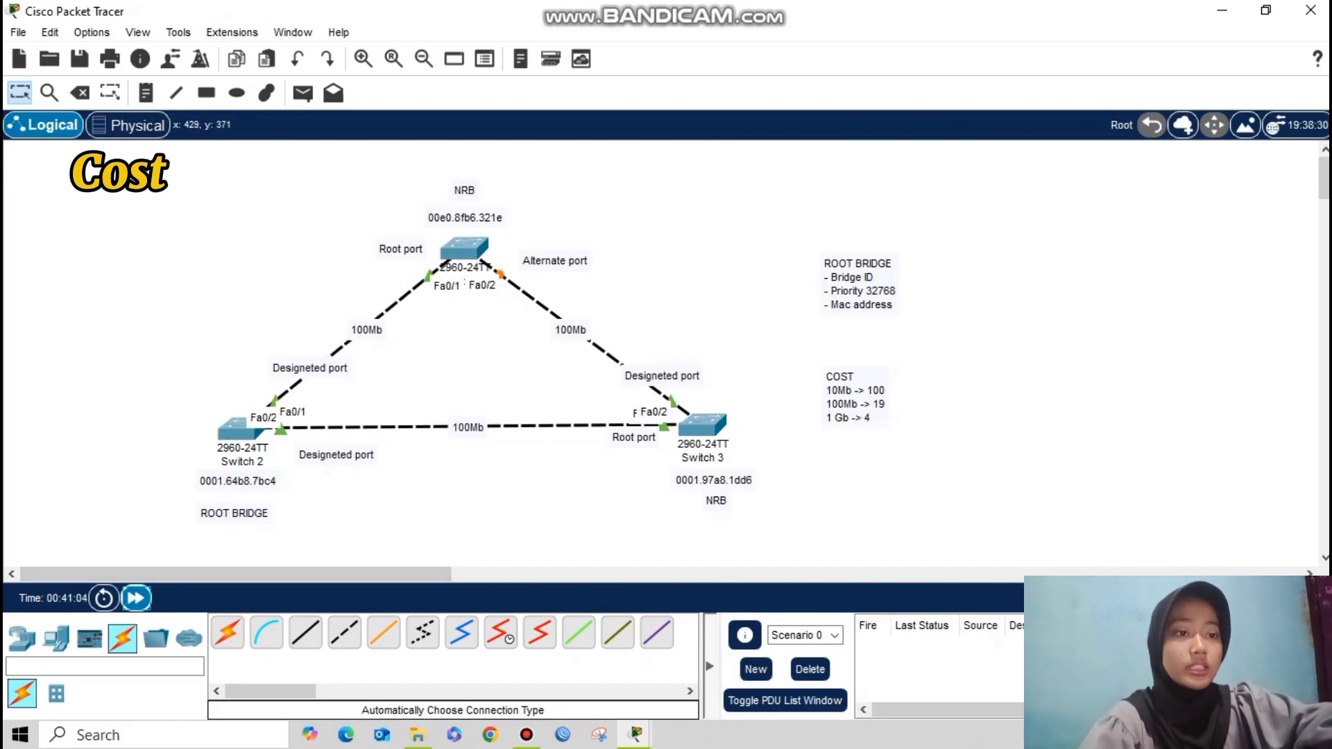
Step: Run show spanning-tree on Switch 1 with the link restored and check the root's address and cost
click(463, 247)
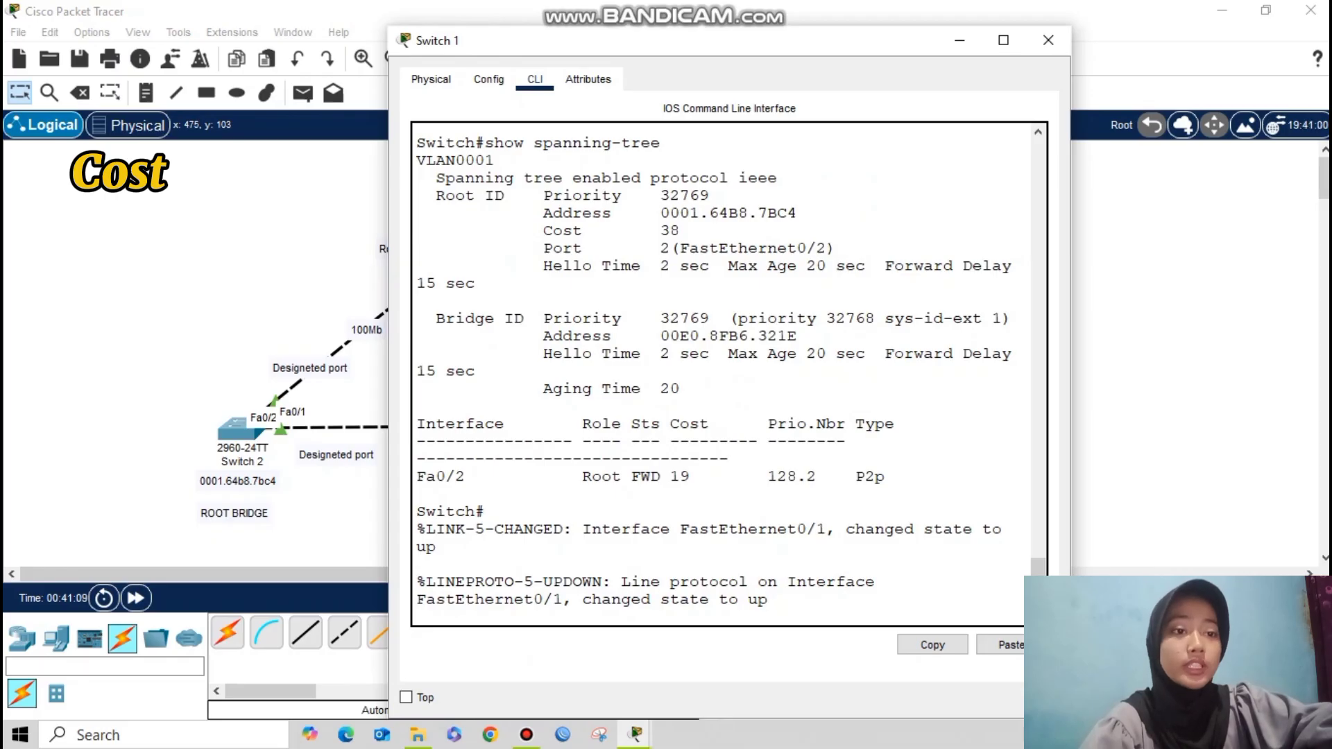
key(Return)
key(Up)
key(Return)
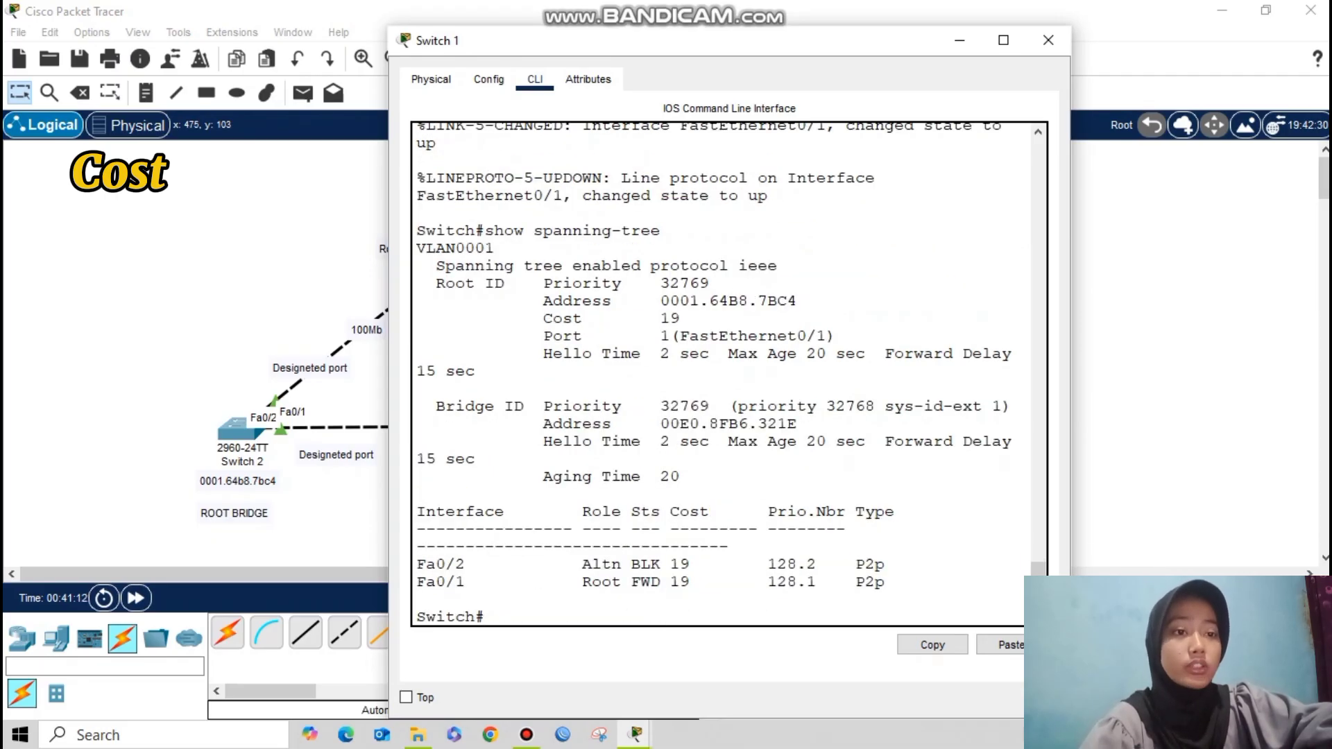
drag(571, 301, 680, 318)
click(680, 318)
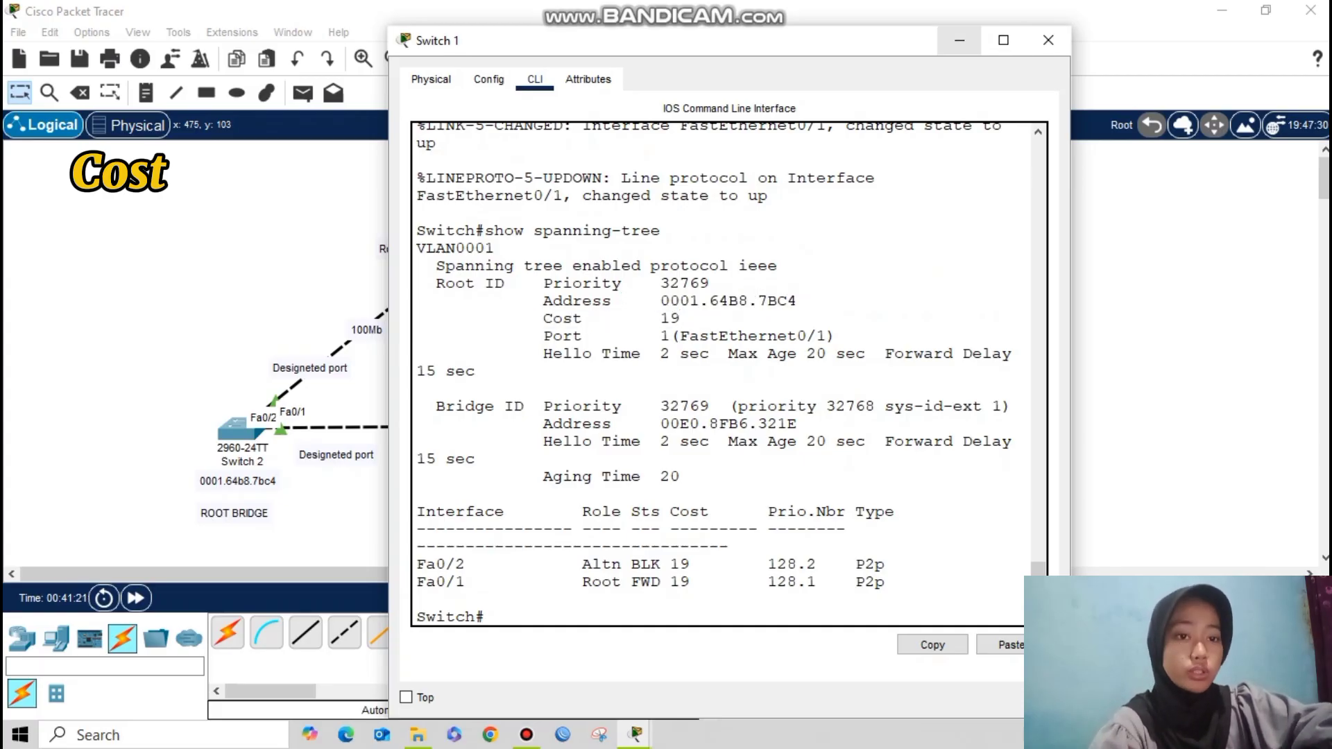
click(960, 40)
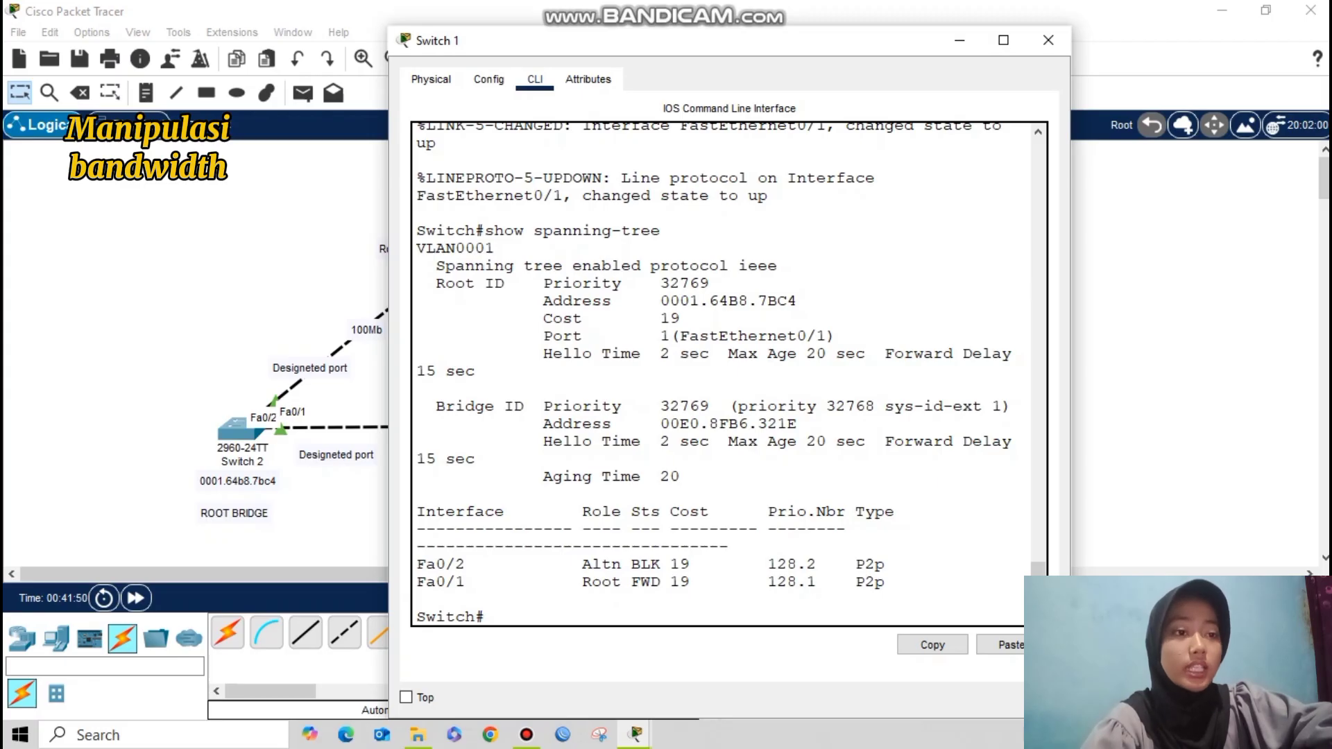
Step: Set the speed of interface fa0/1 on Switch 1 to 10 and return to the topology
text(conf t)
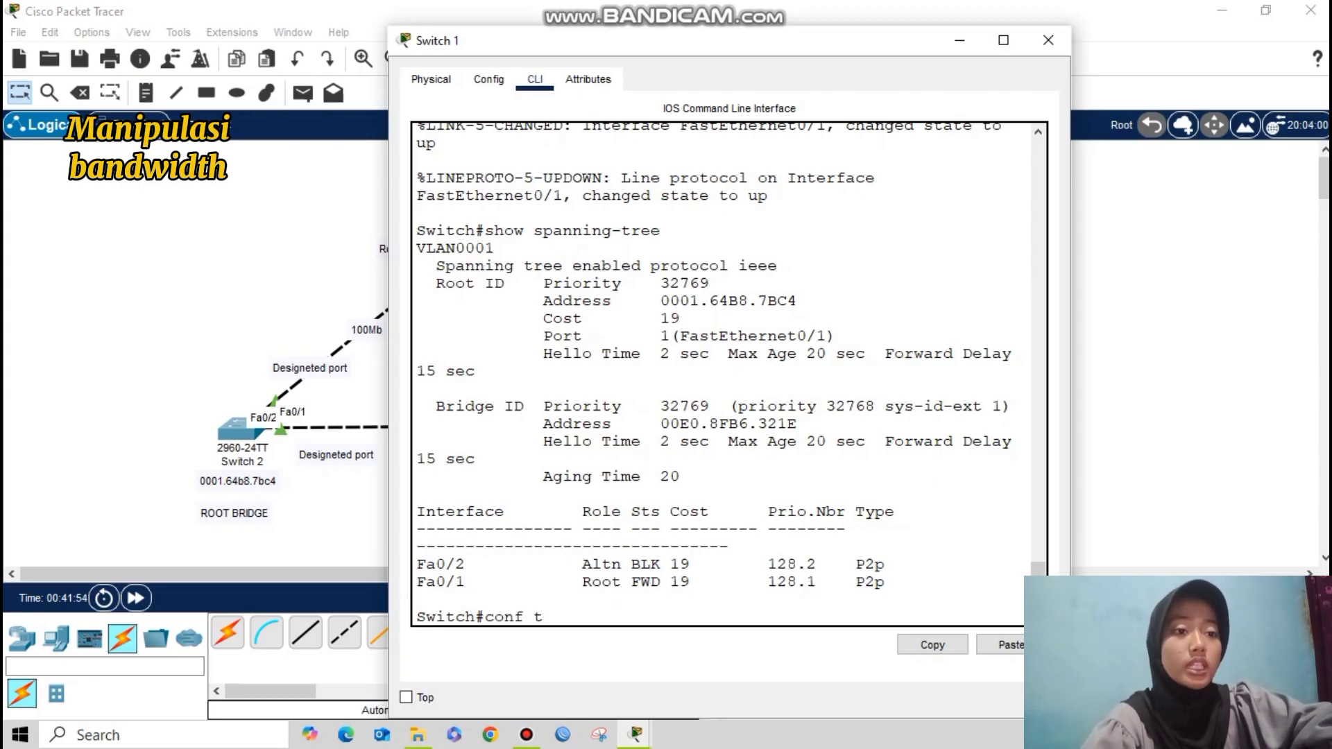
key(Return)
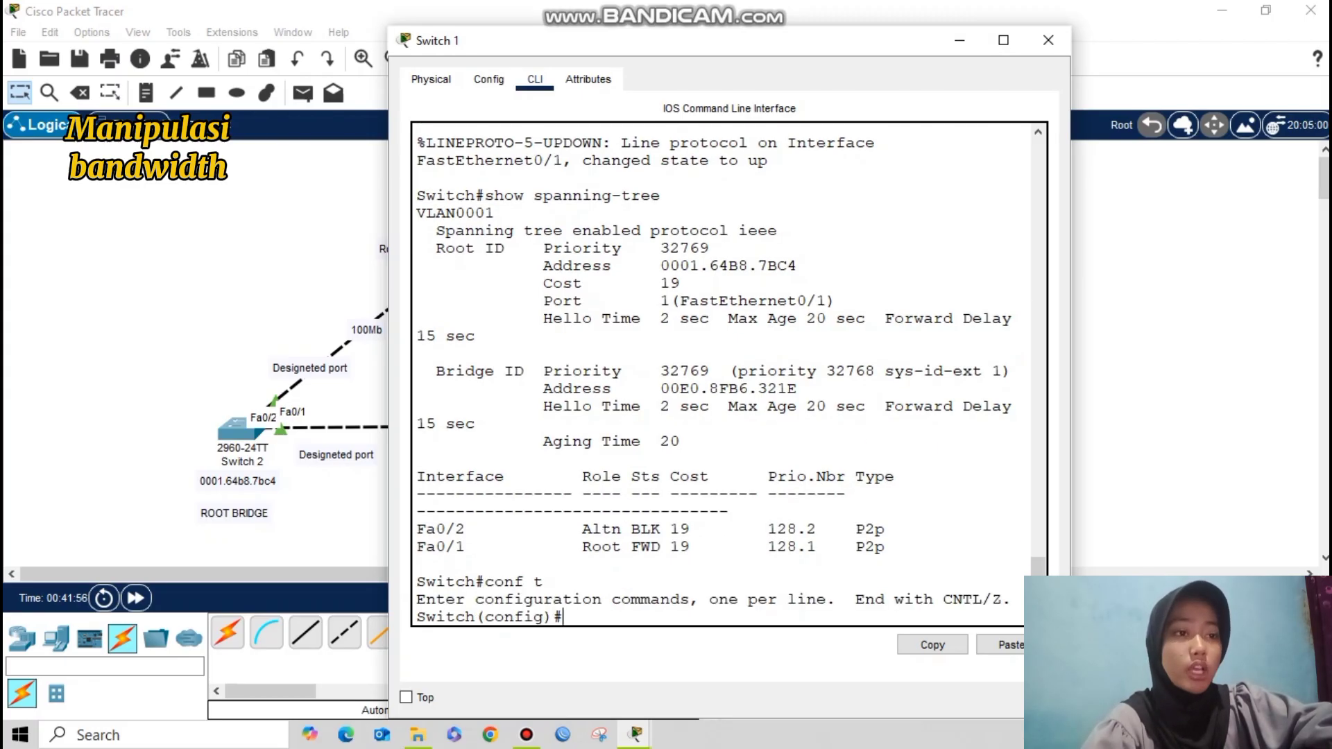
text(int fa0/1)
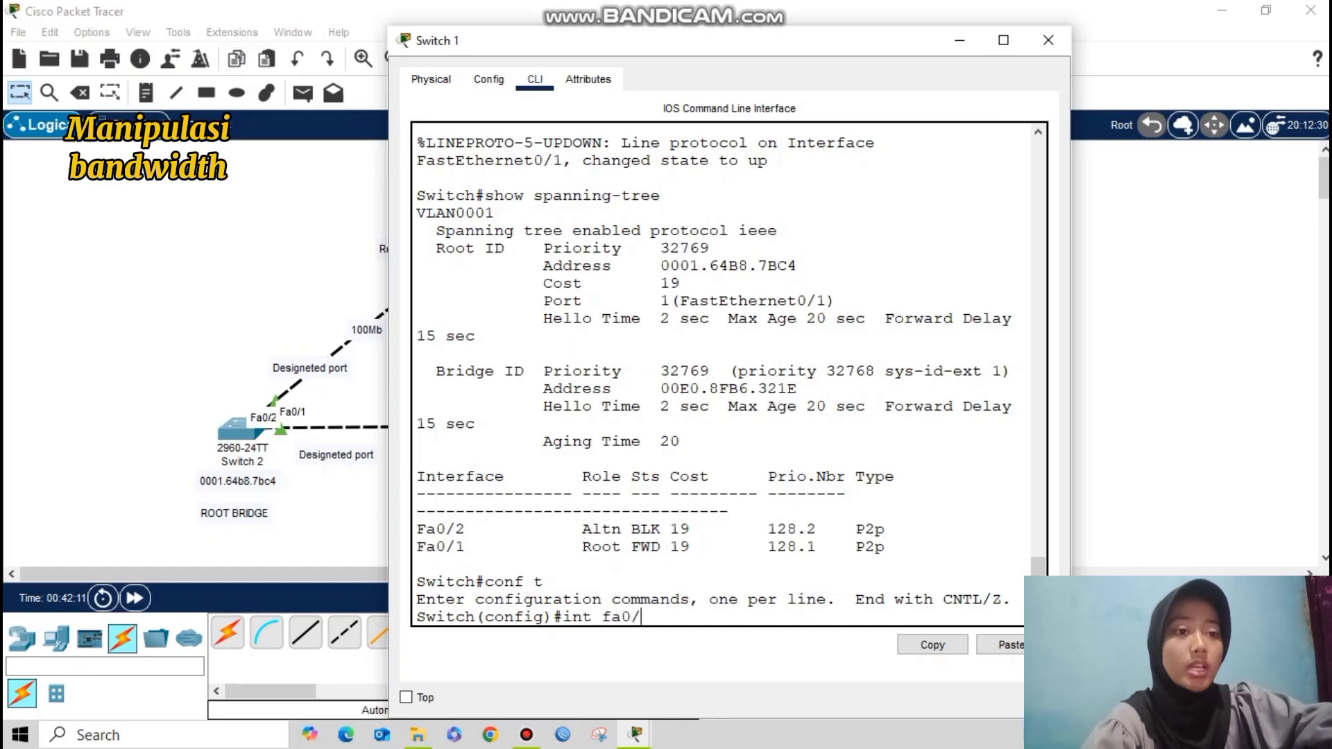
key(Return)
text(speed 10)
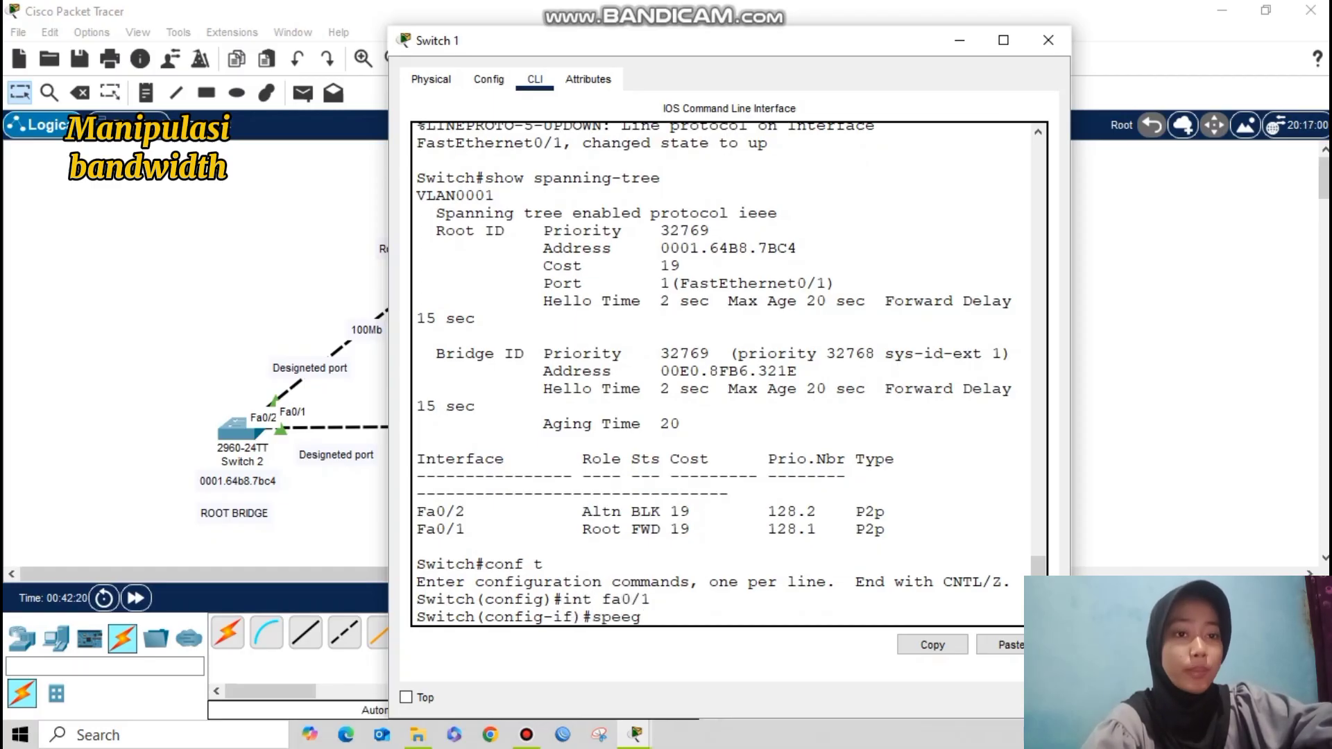
key(Return)
text(ex)
key(Return)
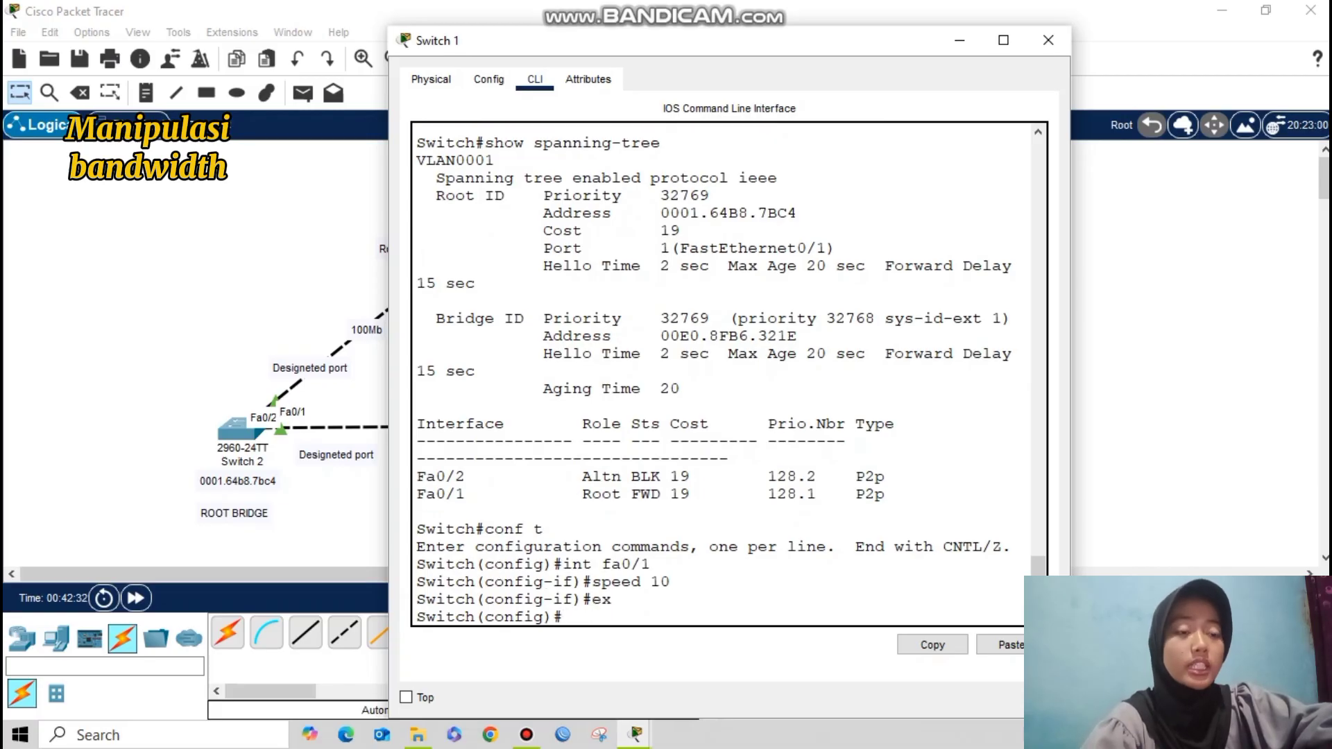
click(960, 39)
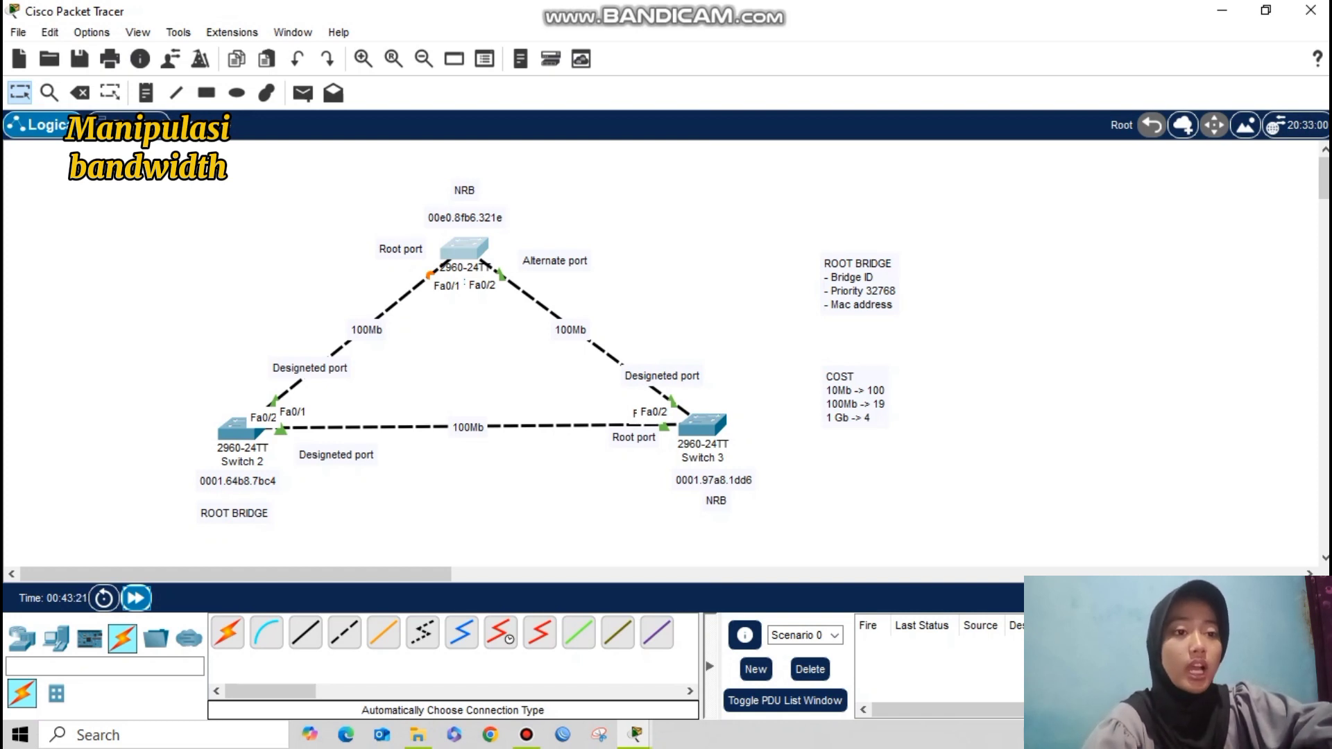
Step: Delete the link between Switch 1 and Switch 3, keeping both switches
click(80, 93)
click(735, 395)
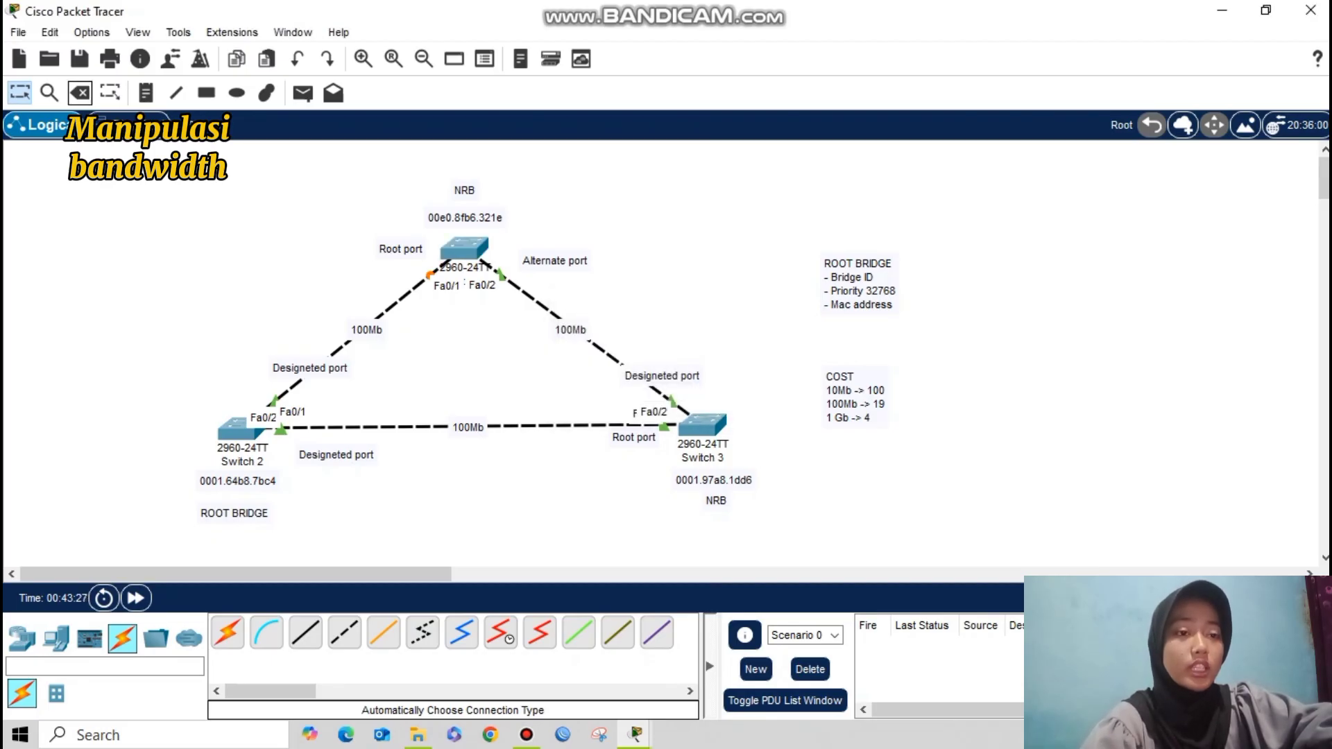
click(528, 294)
key(Escape)
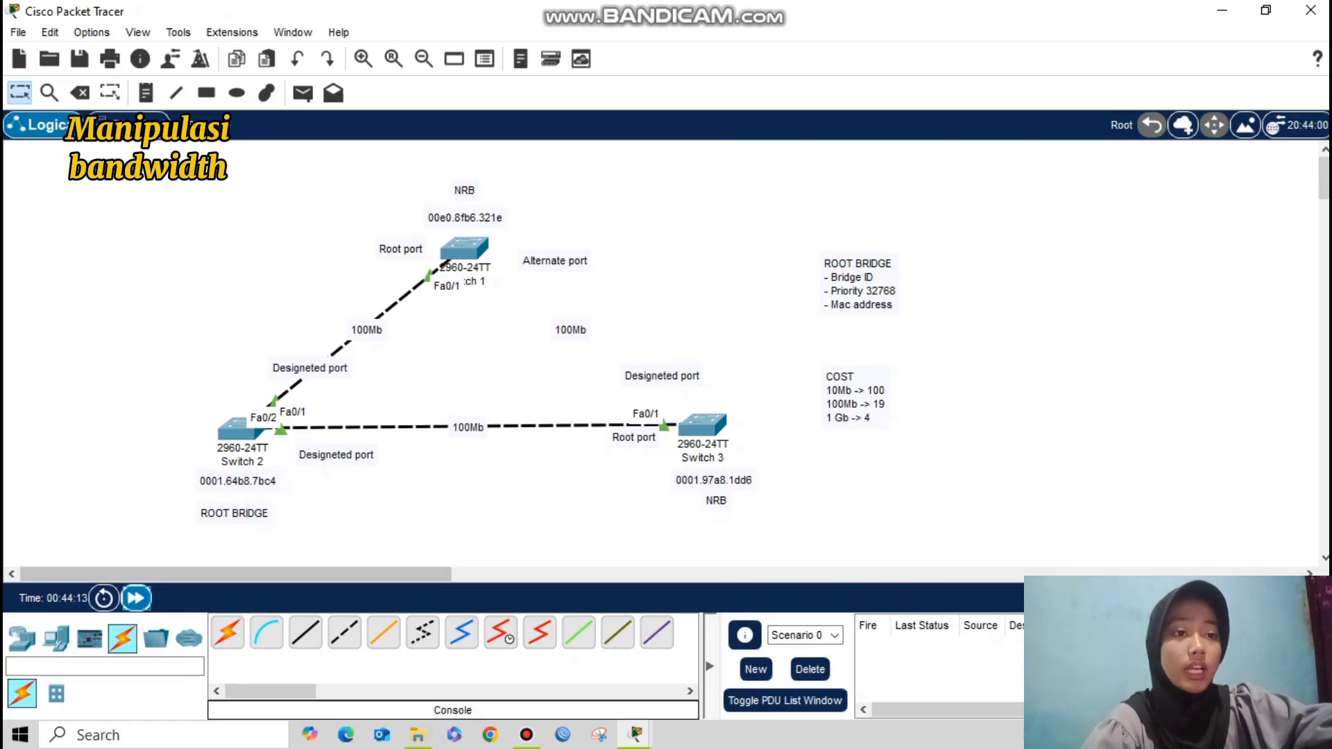
Step: Reconnect Switch 1 to Switch 3 with the automatic connection type and fast-forward the simulation time
click(227, 632)
click(464, 247)
click(704, 419)
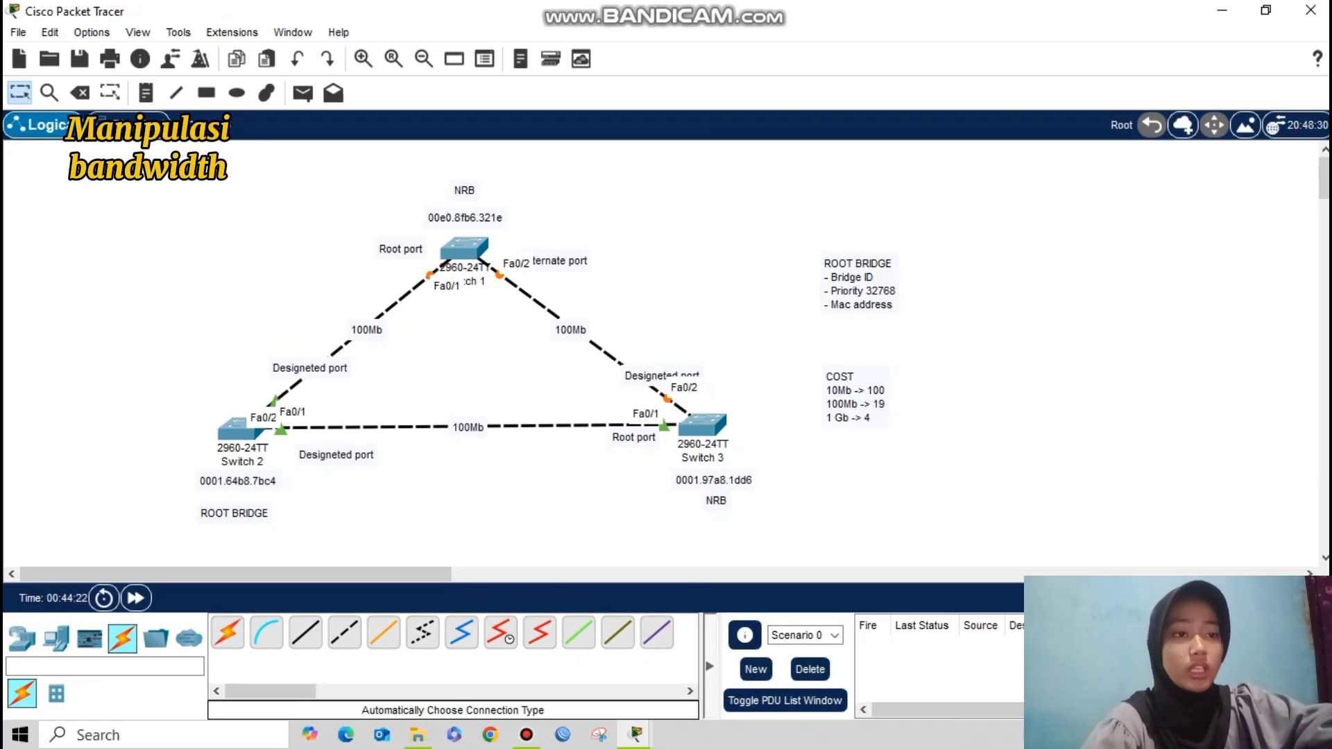
click(136, 597)
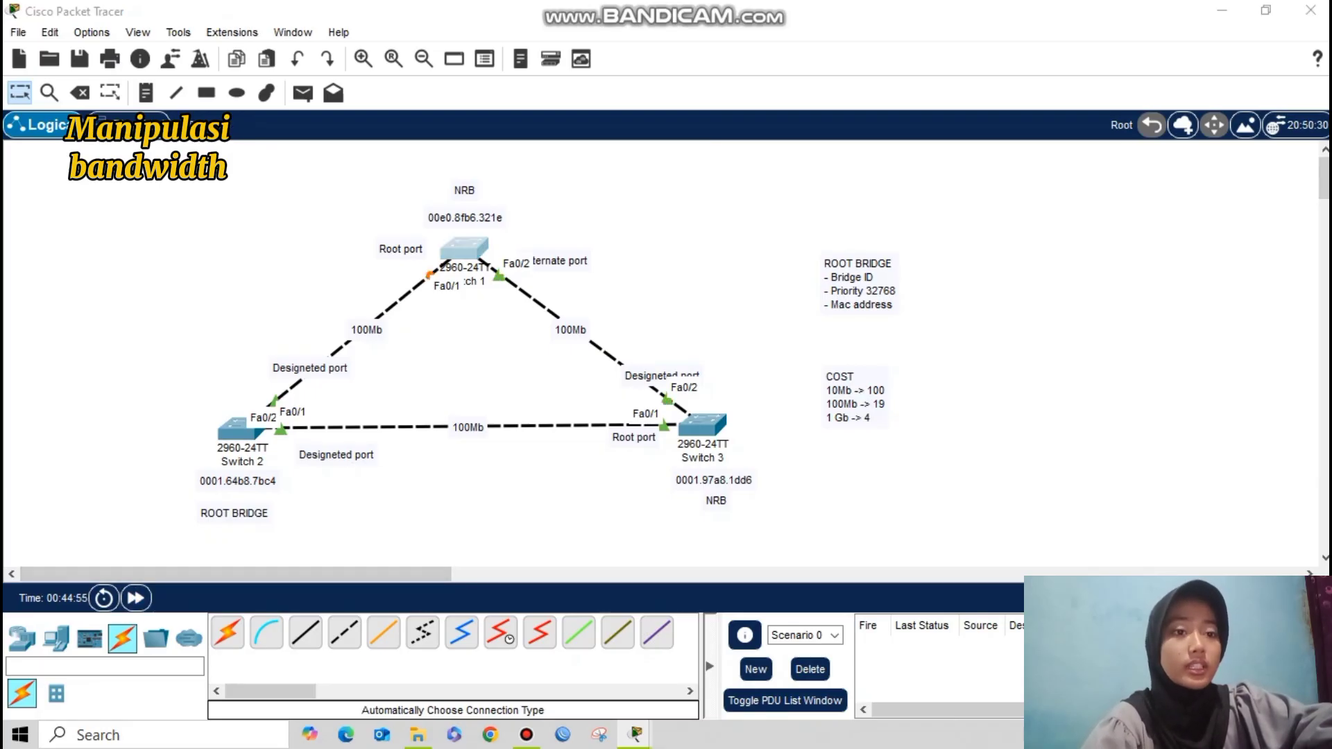
Step: Set the speed of interface fa0/1 on Switch 1 back to 100 and exit interface configuration
click(464, 248)
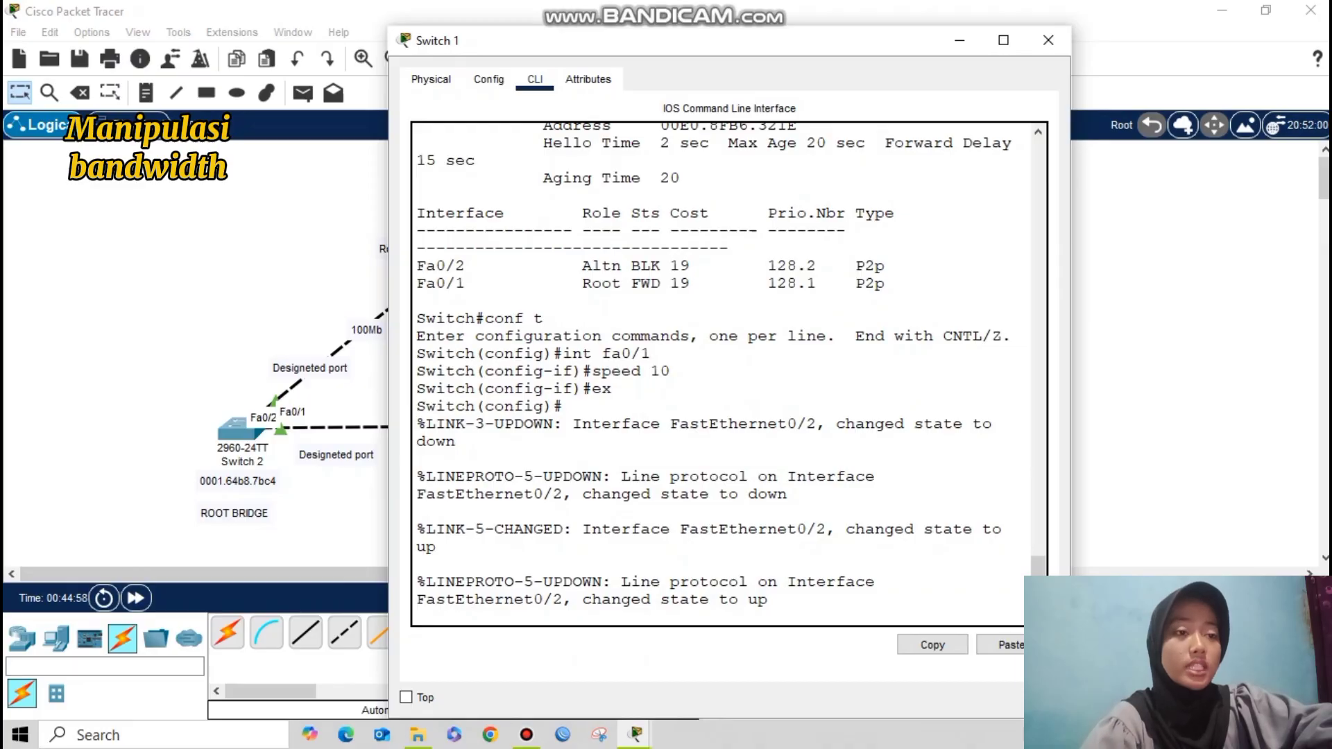
key(Return)
text(int fa0/1)
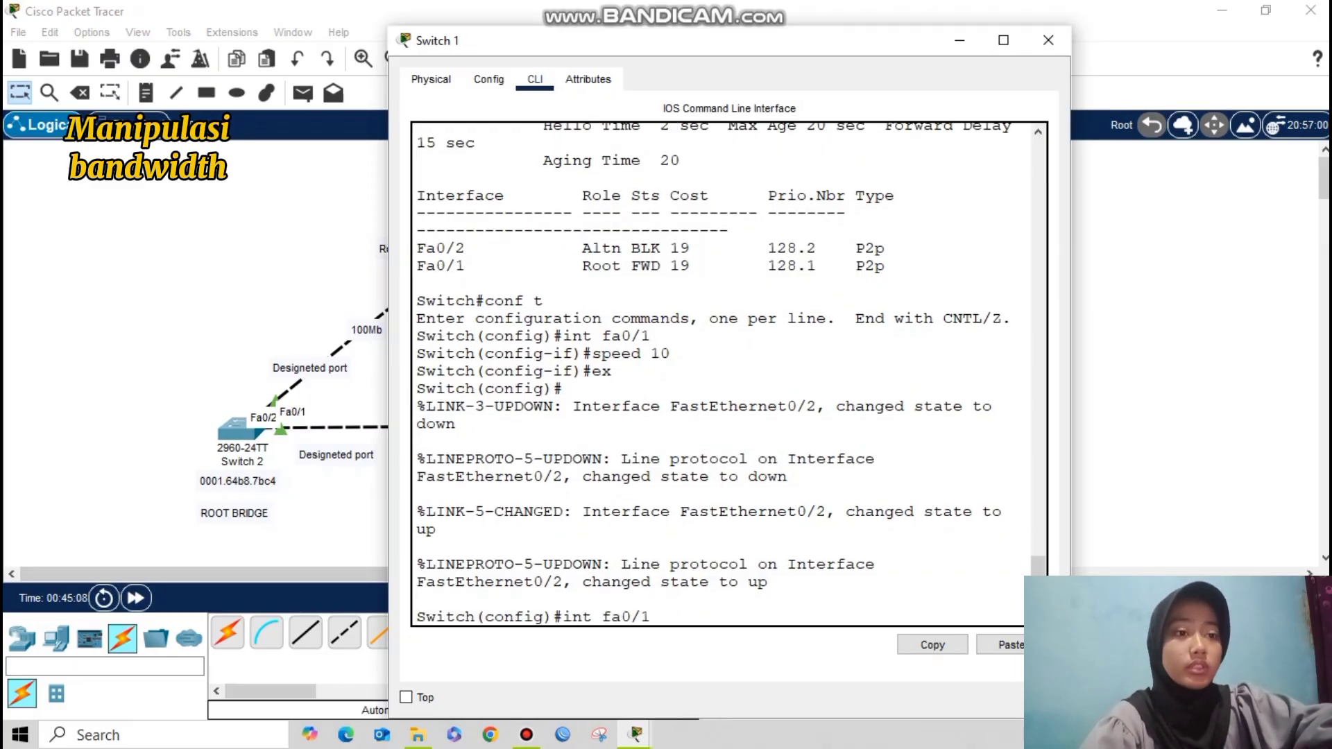
key(Return)
key(Up)
key(Up)
key(Up)
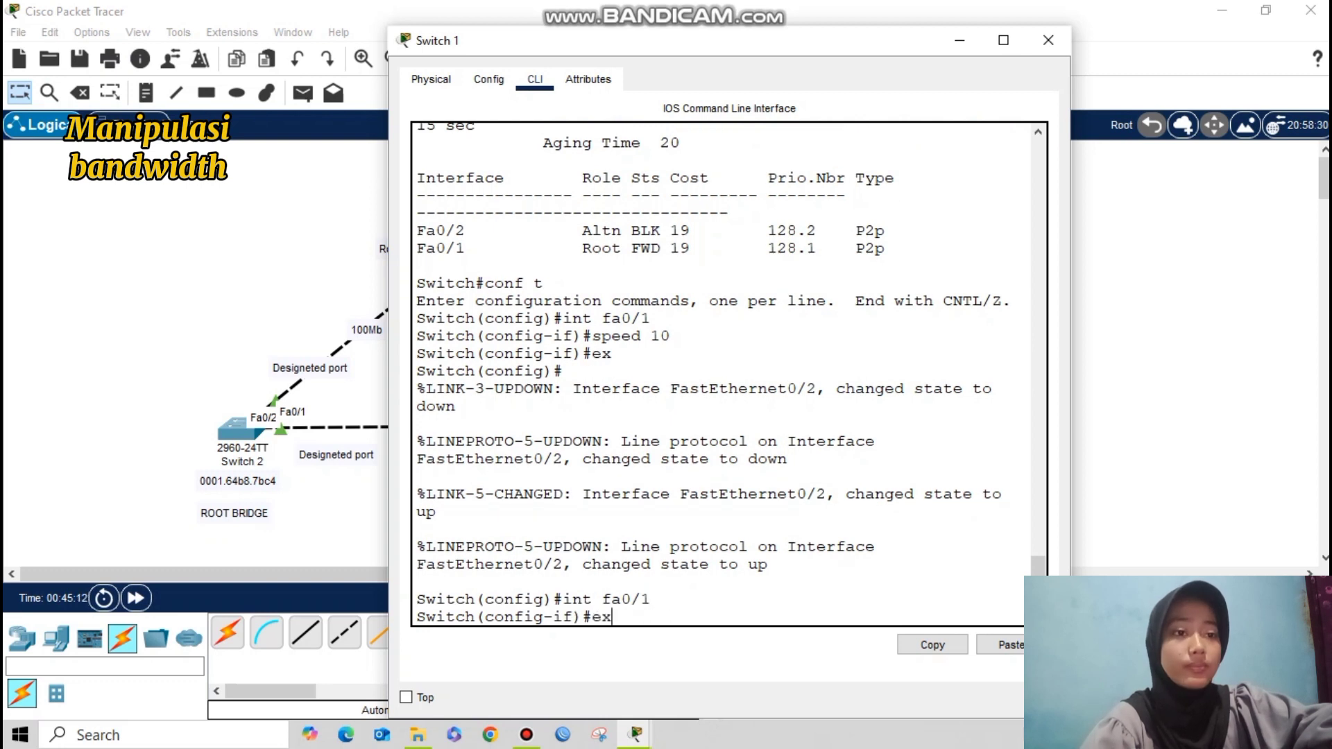
text(1)
key(BackSpace)
text(0)
key(Return)
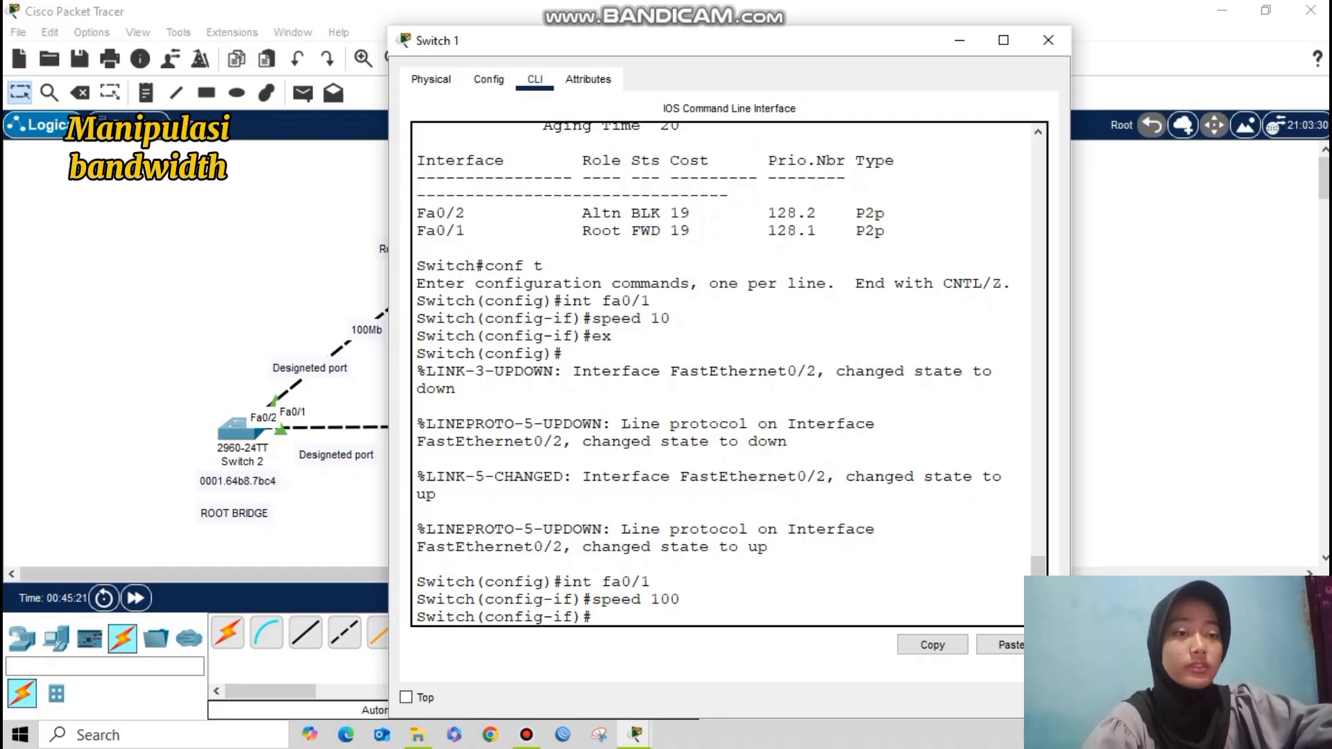
text(ex)
key(Return)
Step: Run do show spanning-tree on Switch 1, check the root cost, and return to the topology
text(do show spanning-tree)
key(Return)
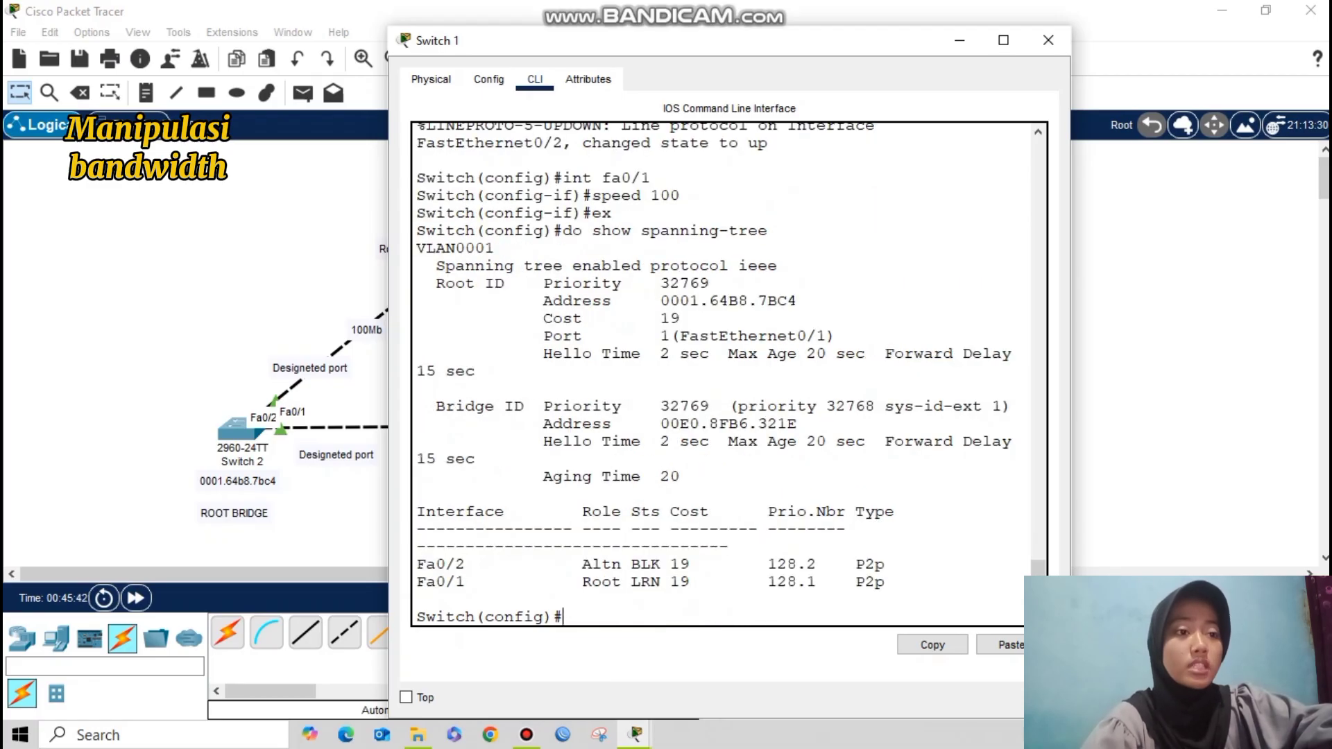
drag(542, 318, 681, 318)
click(709, 283)
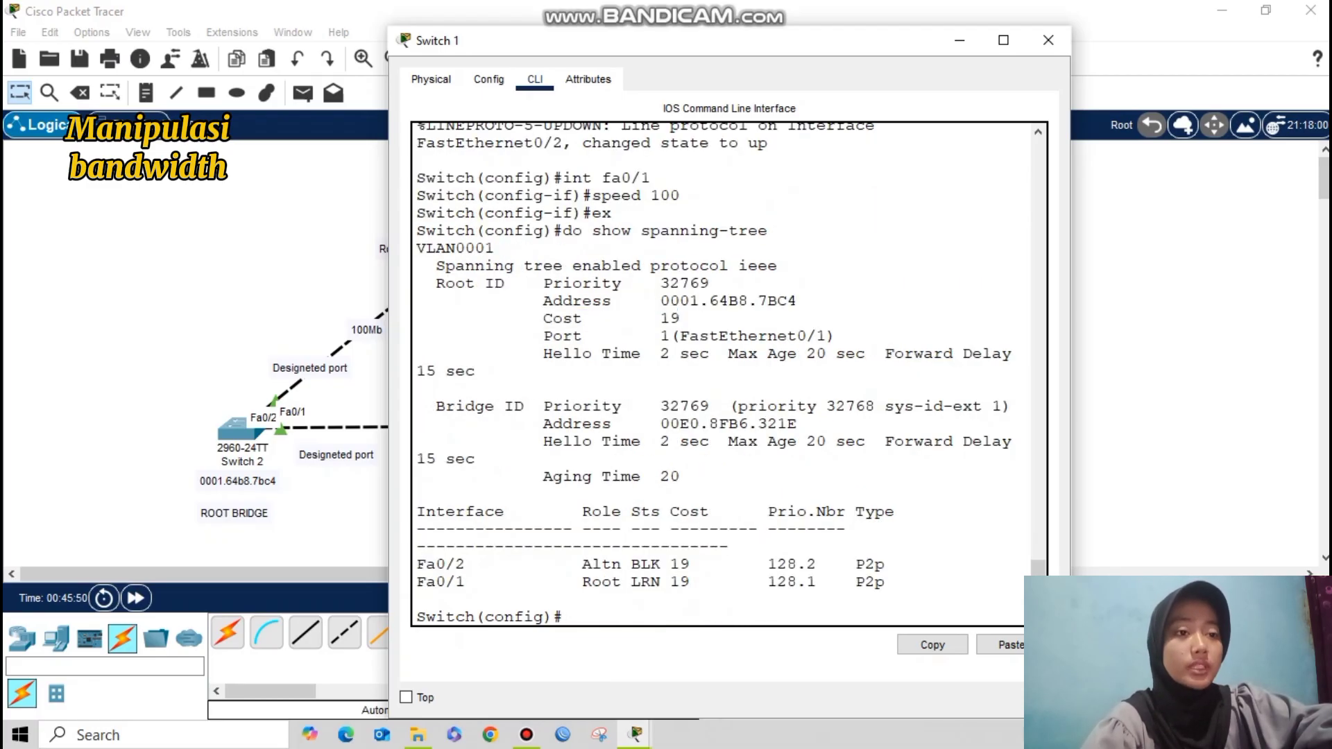
click(959, 39)
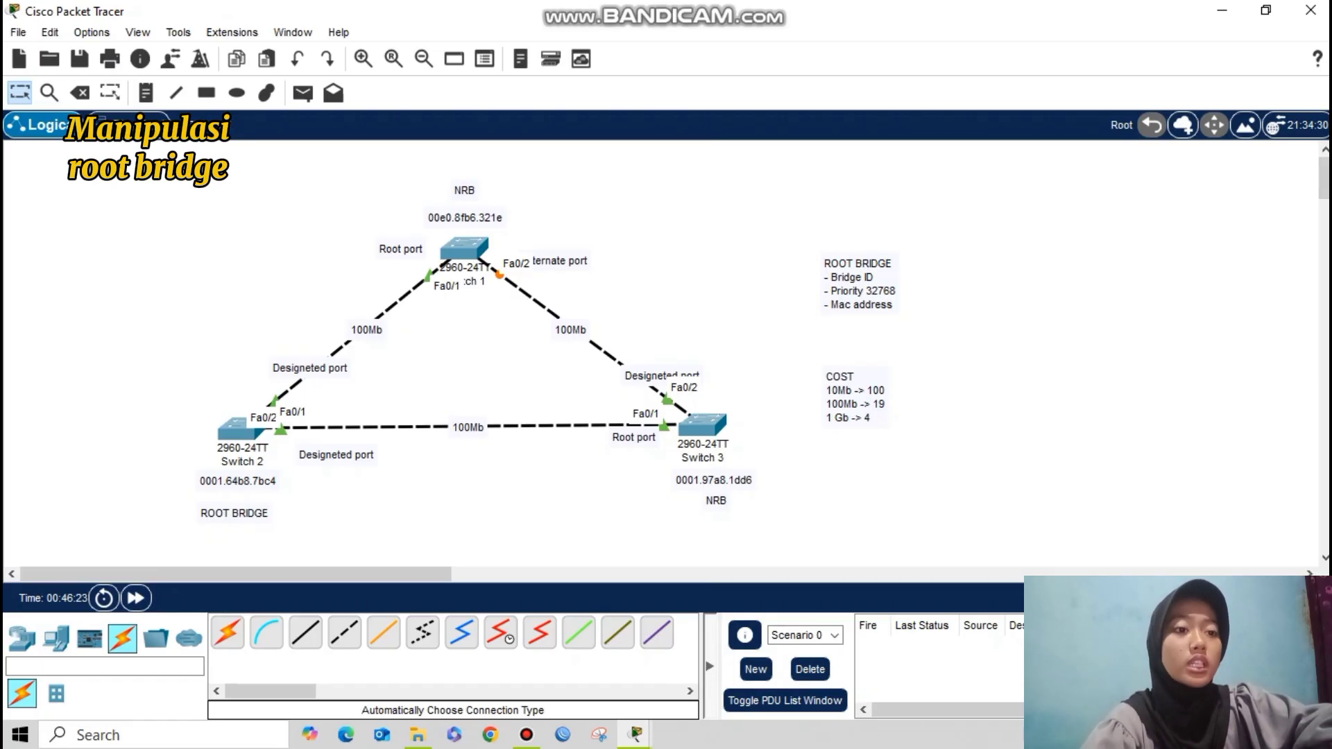
Step: Mark out the root bridge Switch 2 and the non-root Switch 3 in the topology for comparison
drag(88, 318, 458, 537)
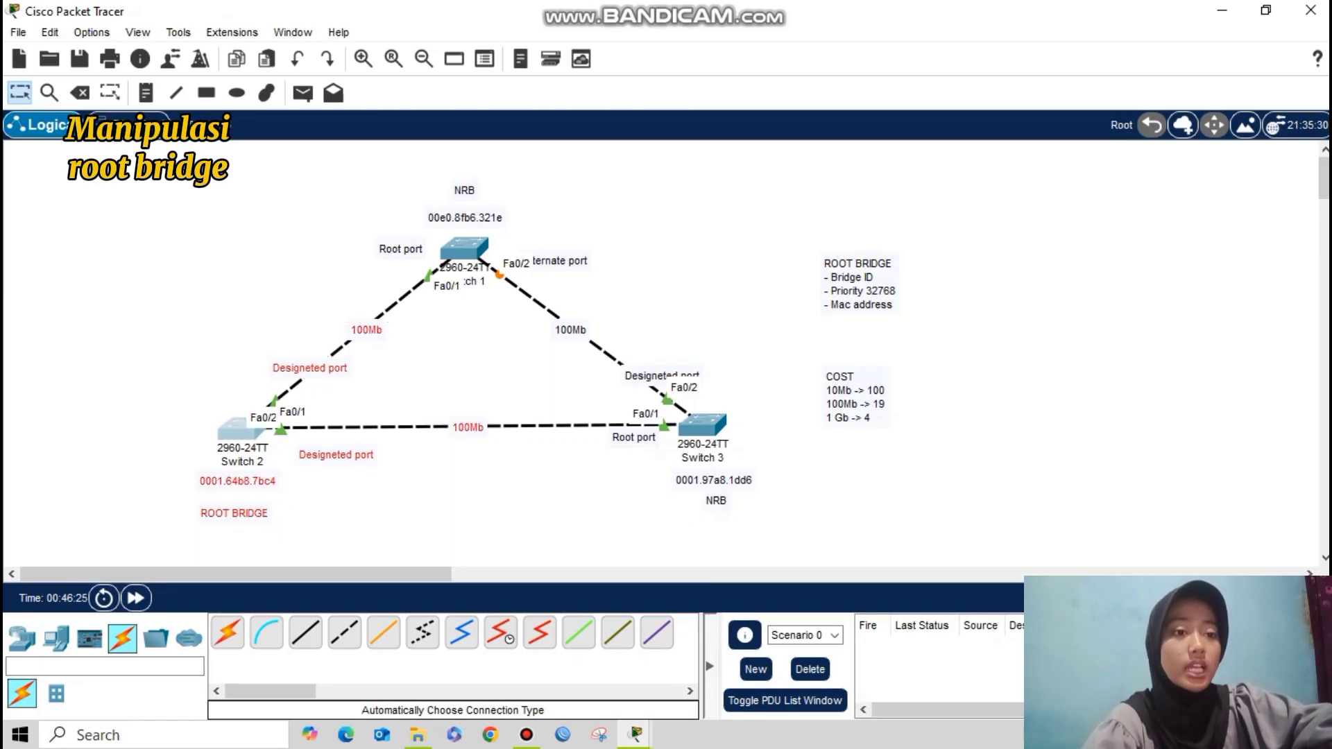
click(458, 537)
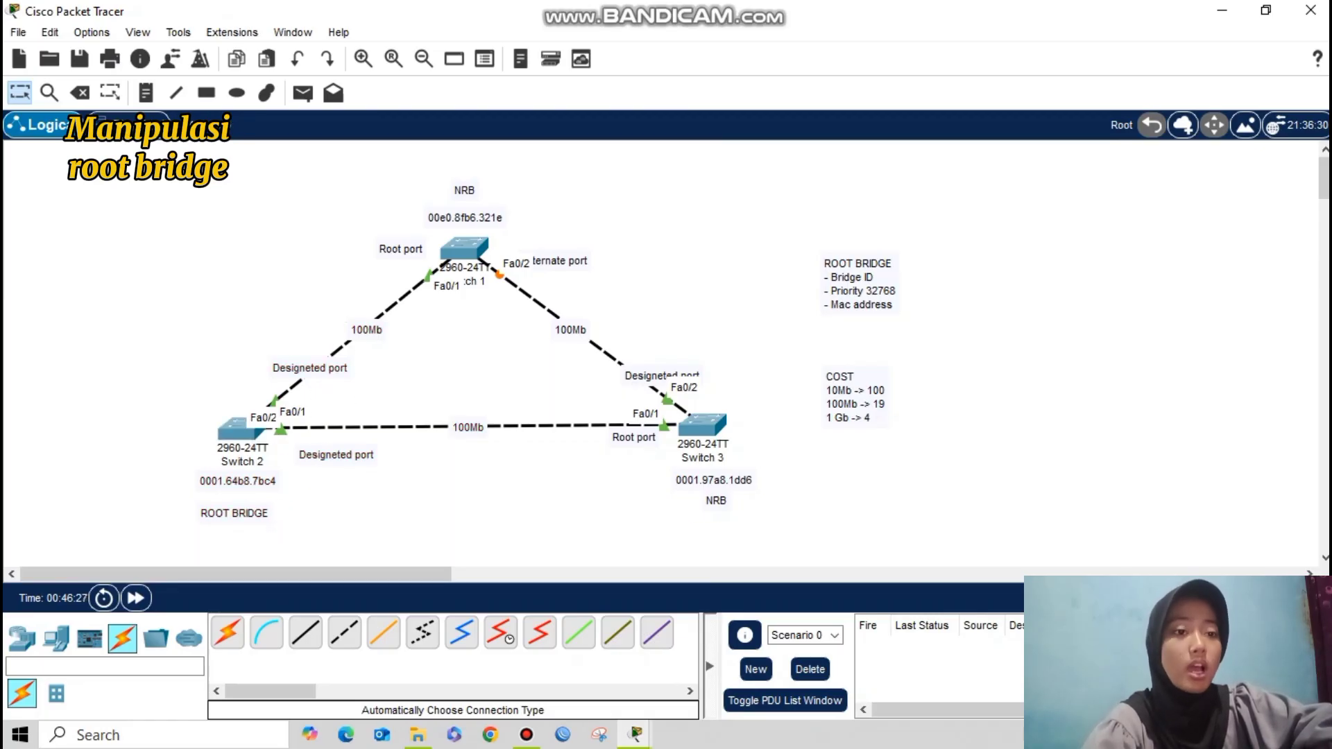
drag(489, 356, 820, 541)
click(820, 541)
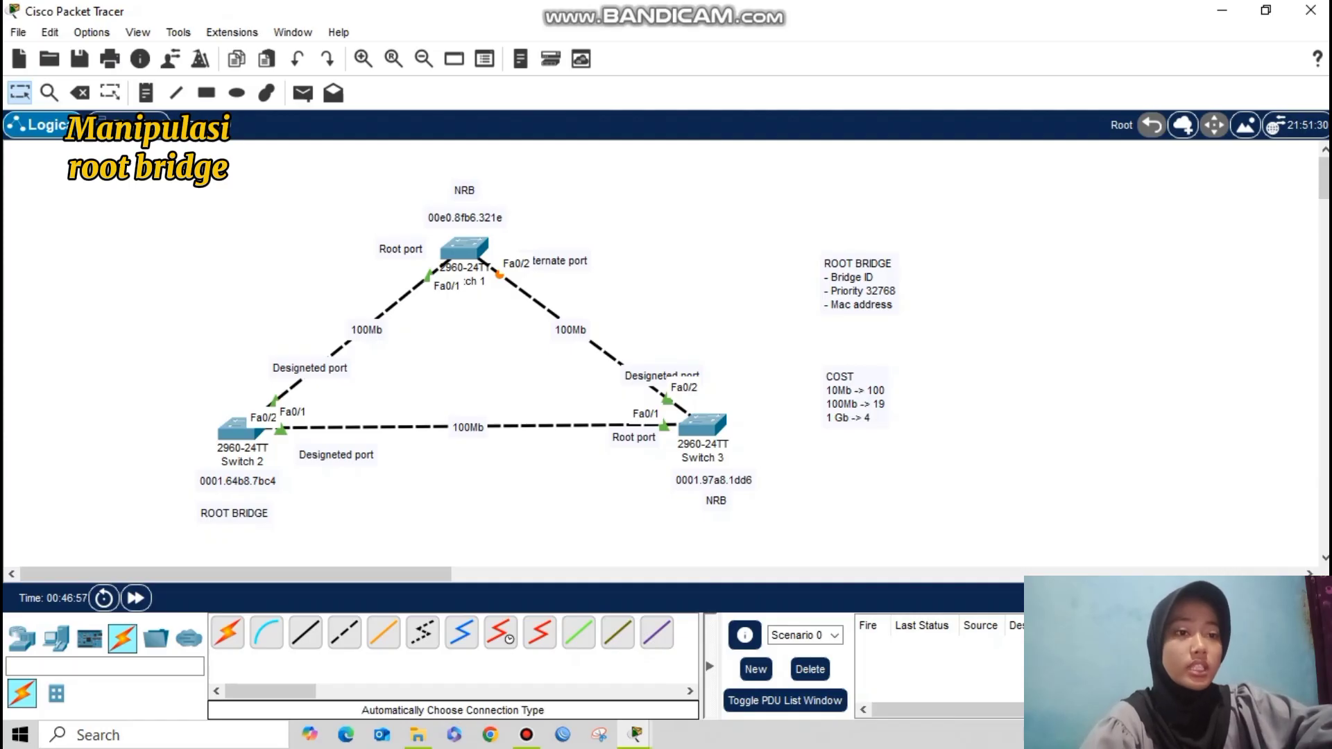
Step: Enter global configuration on Switch 3, run spanning-tree vlan 1, and query the permitted range for its priority
text(conf t)
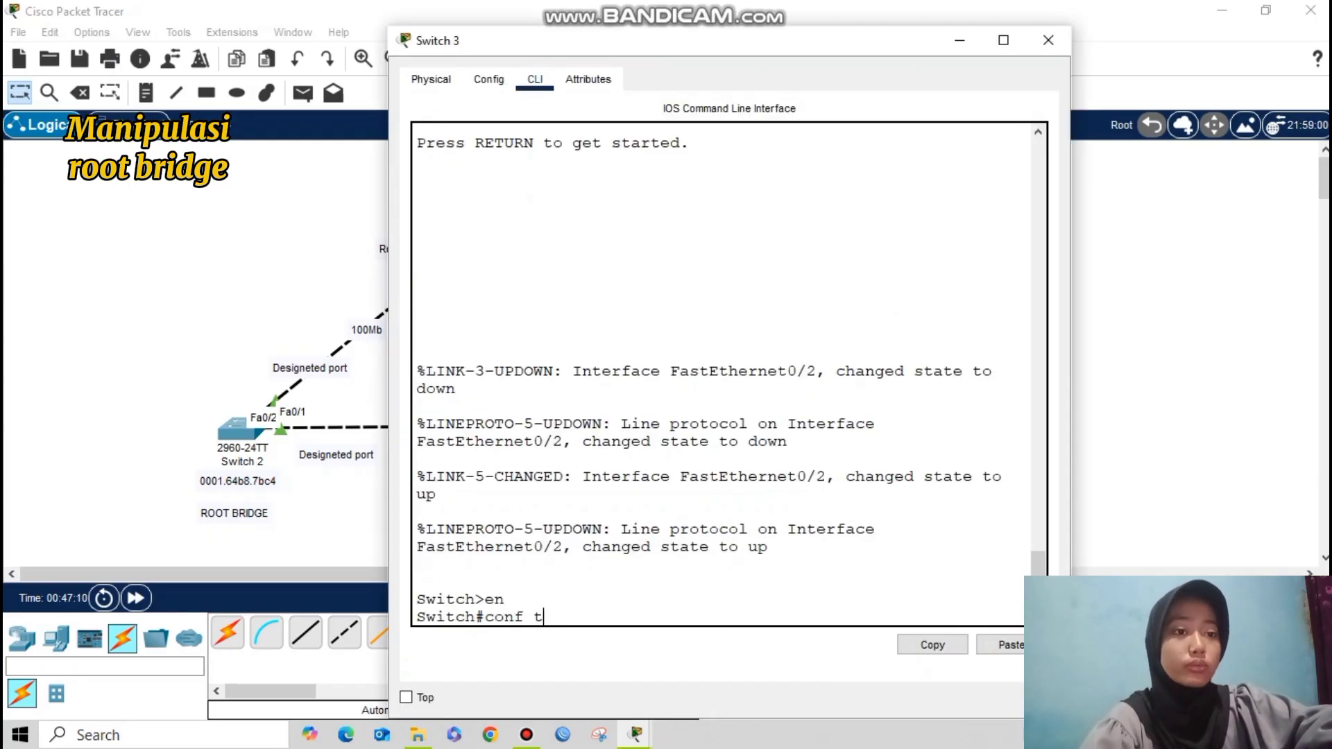
key(Return)
text(spanning-tr)
text(ee vlan 1)
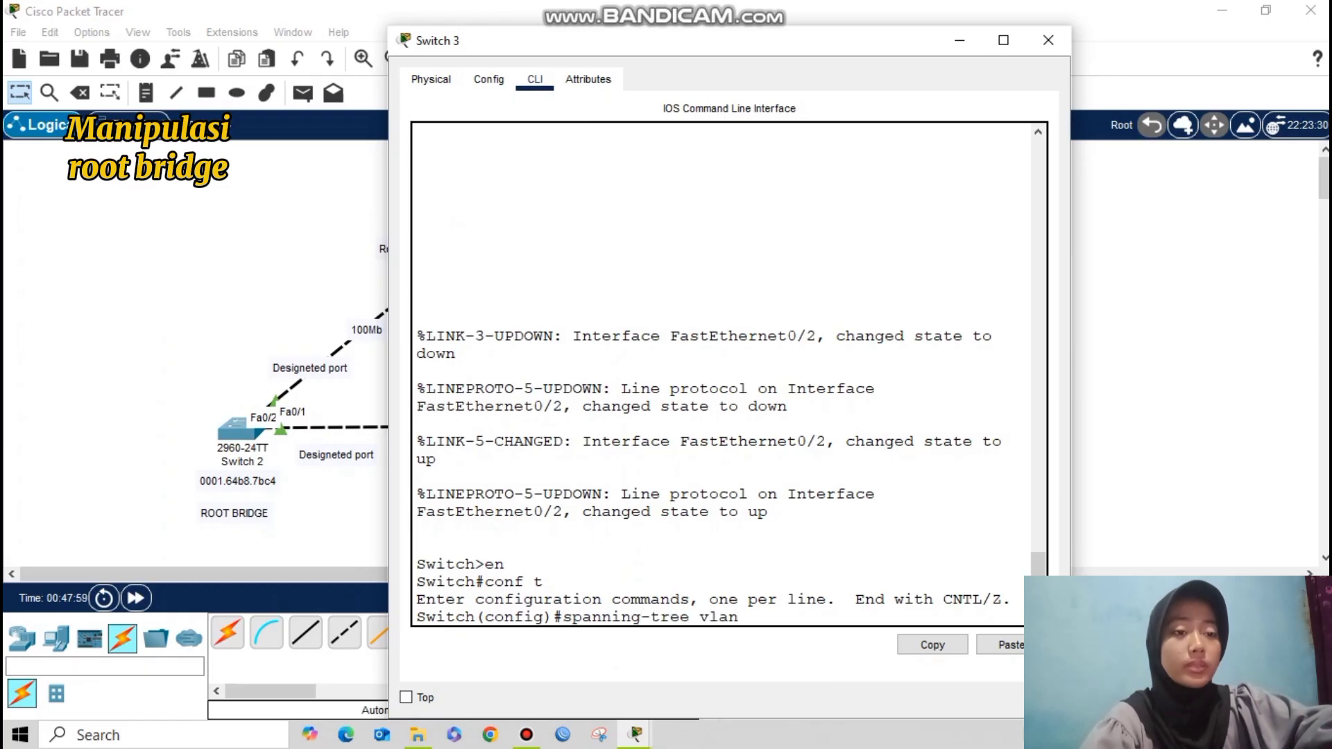
key(Return)
key(Up)
text(priority)
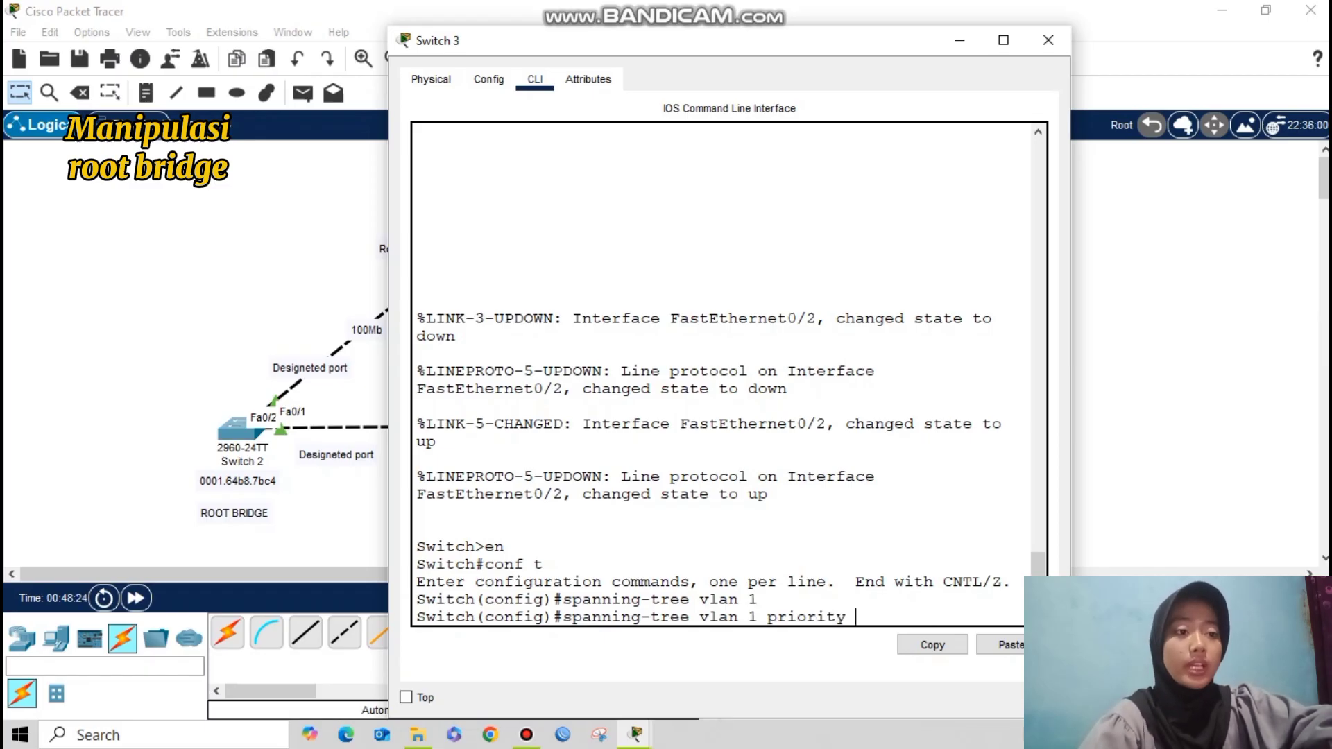
text( ?)
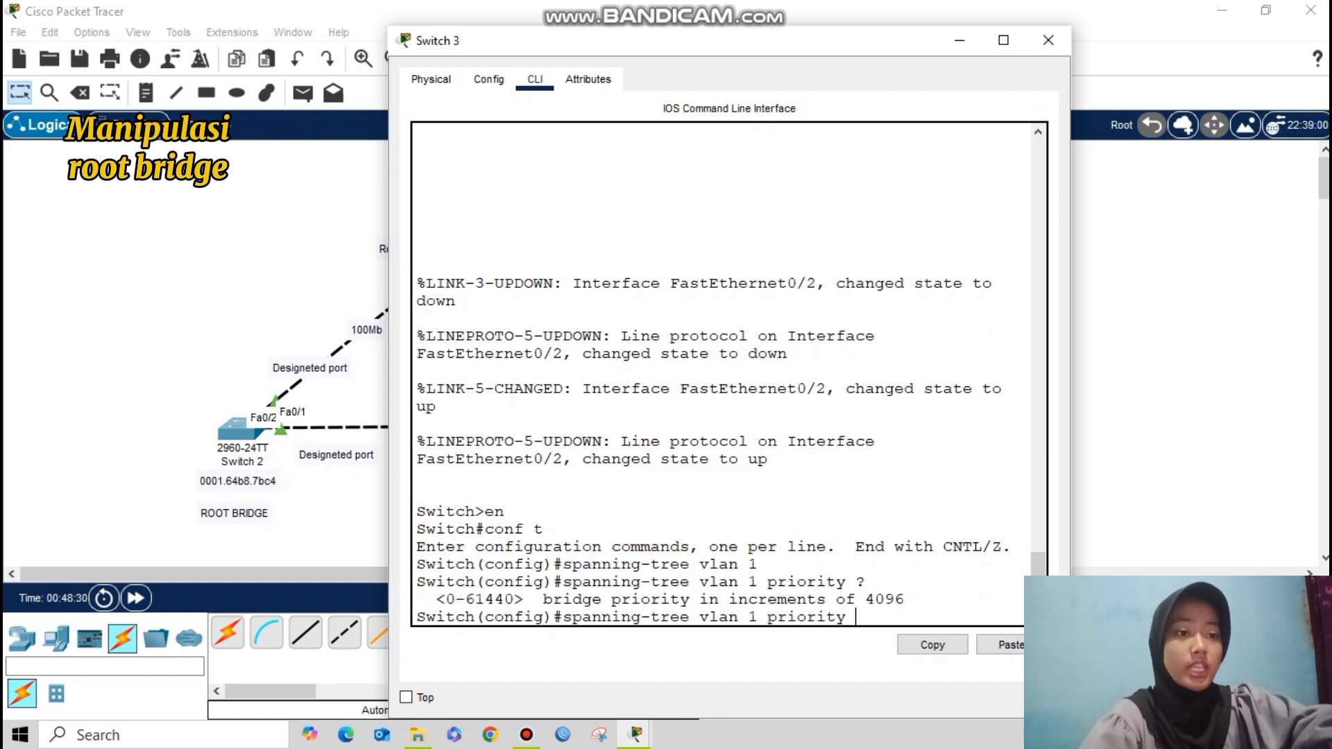
drag(437, 598, 524, 598)
Step: Try to set the VLAN 1 spanning-tree priority on Switch 3 to 1927, and pick out 28672 among the allowed values
text(1927)
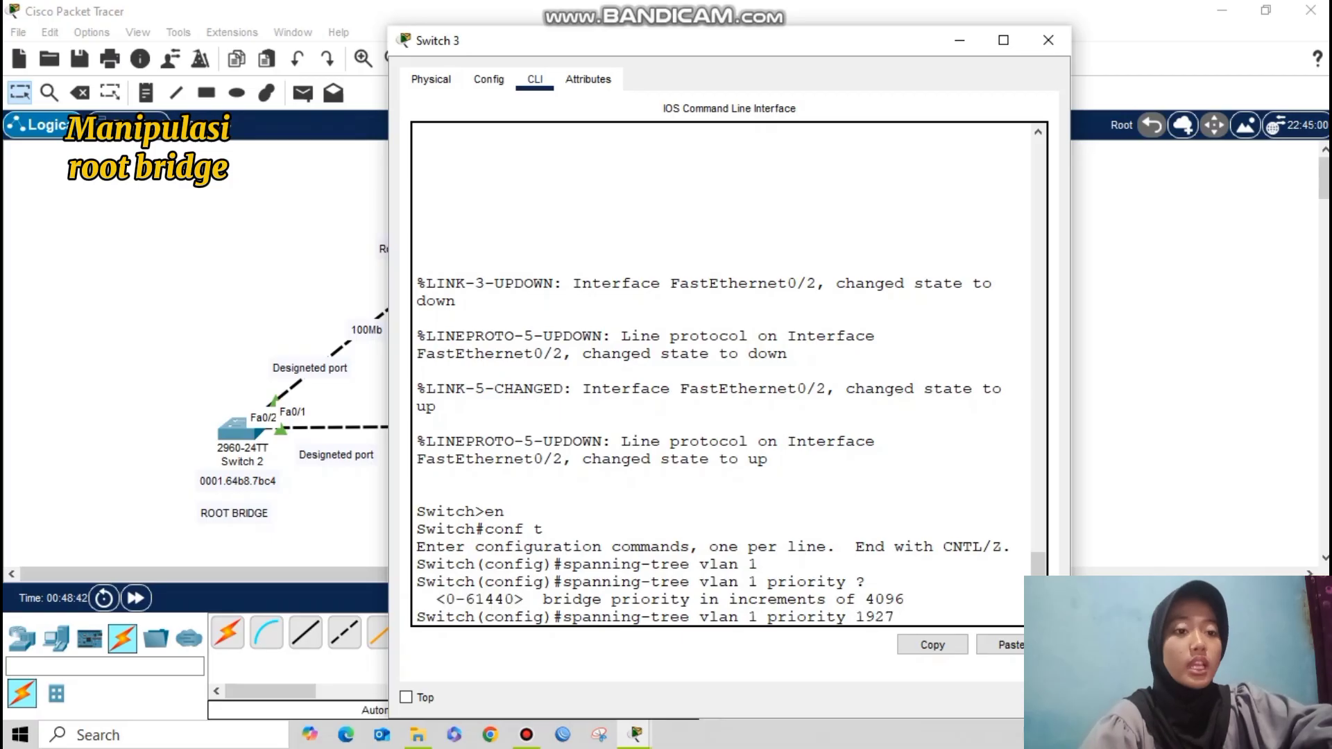
key(Return)
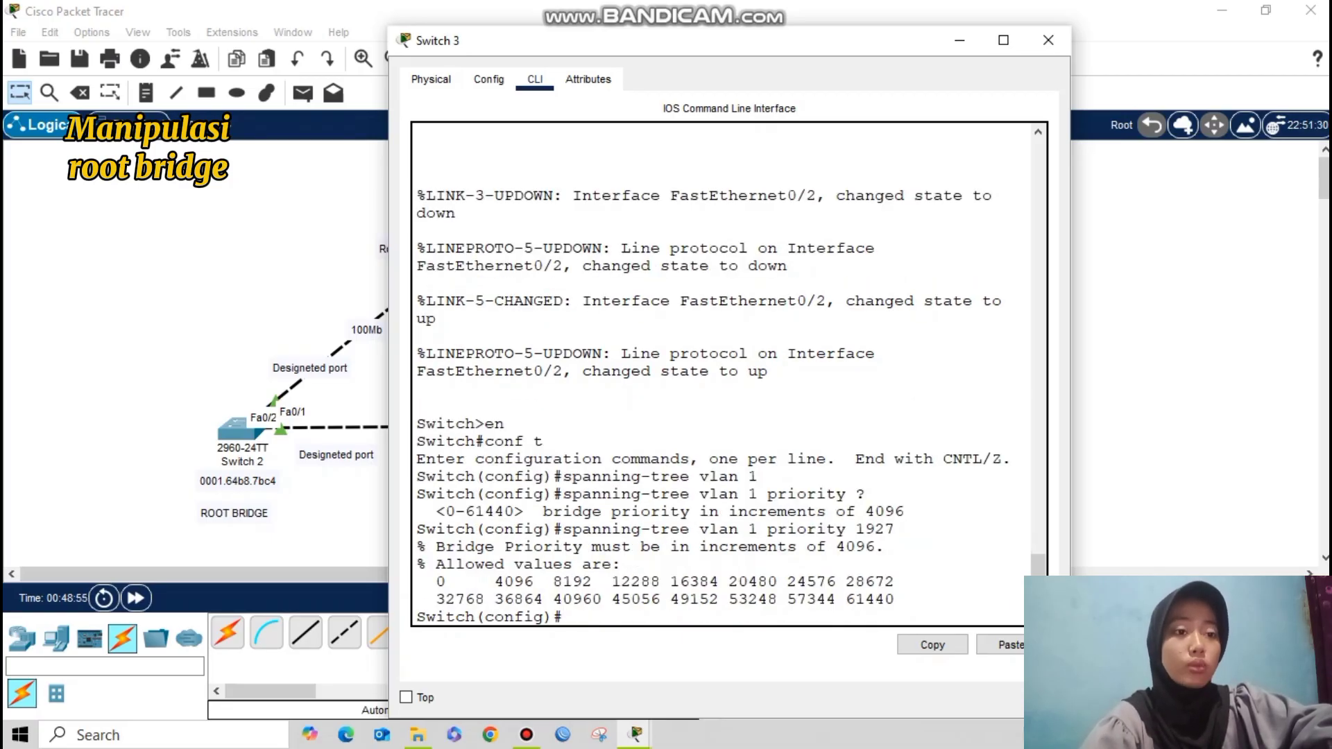
drag(846, 581, 897, 581)
click(622, 564)
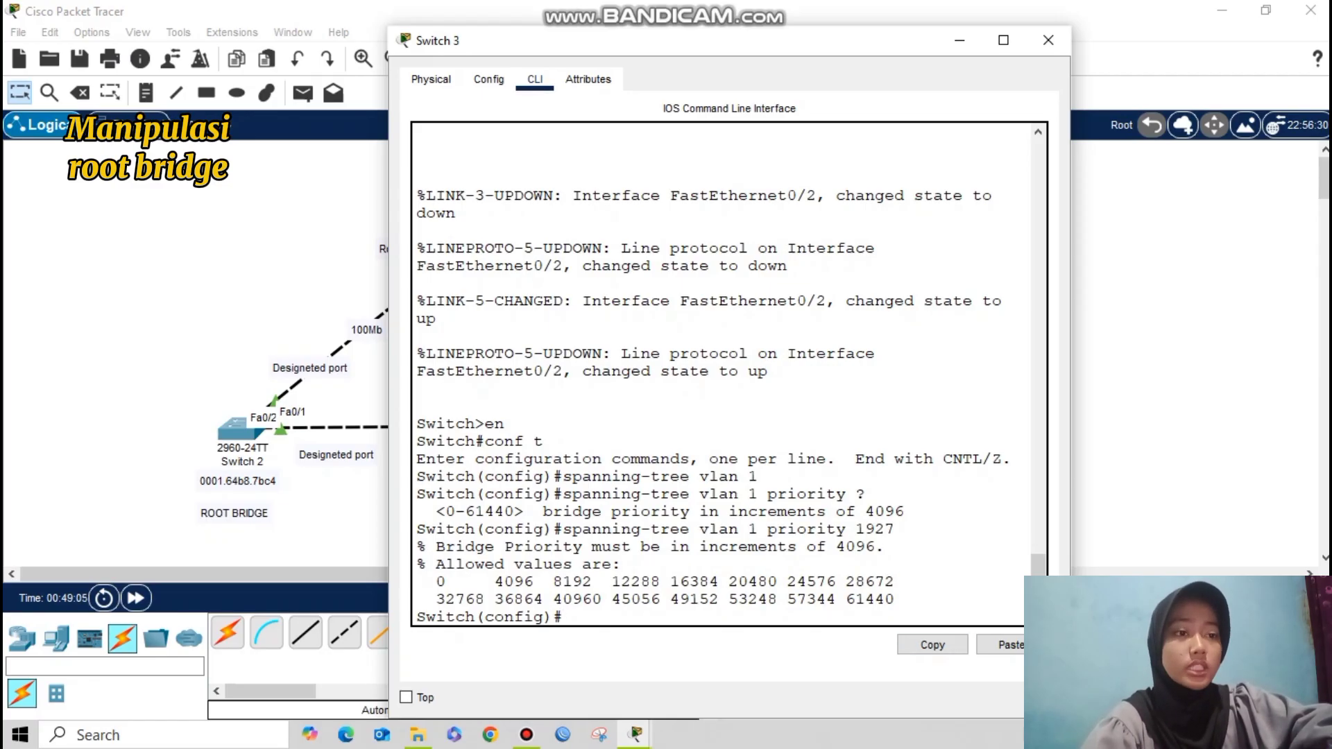
drag(847, 582, 895, 581)
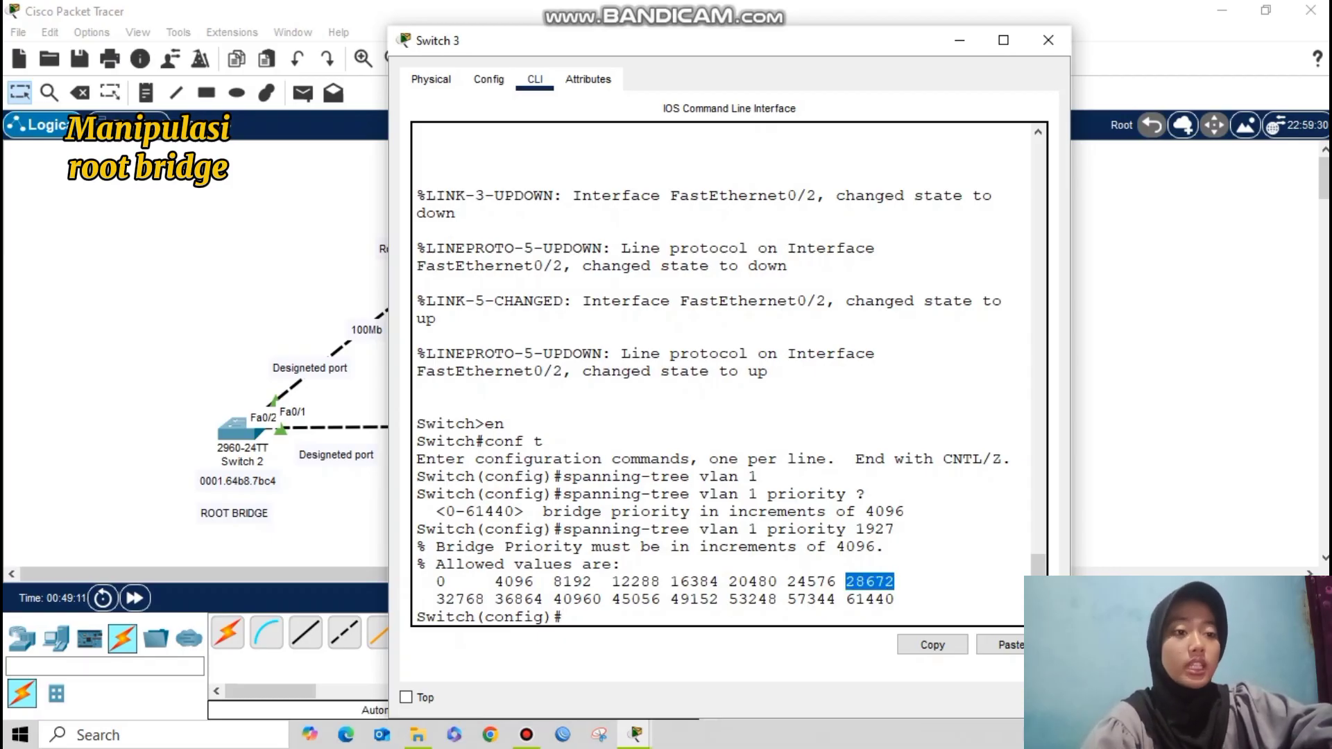
key(ctrl+c)
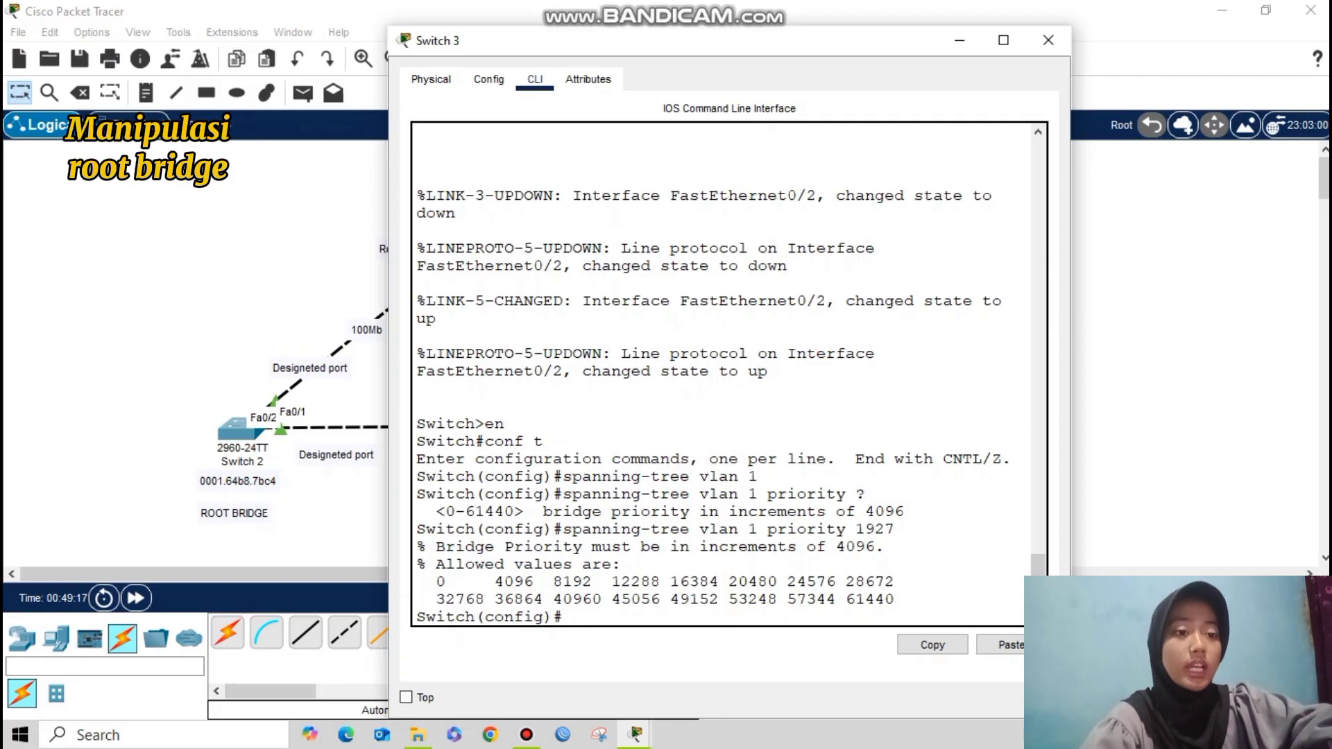
Step: Set the VLAN 1 spanning-tree priority on Switch 3 to 28672 and fast-forward the simulation time
key(Up)
key(BackSpace)
key(BackSpace)
key(BackSpace)
key(BackSpace)
text(2)
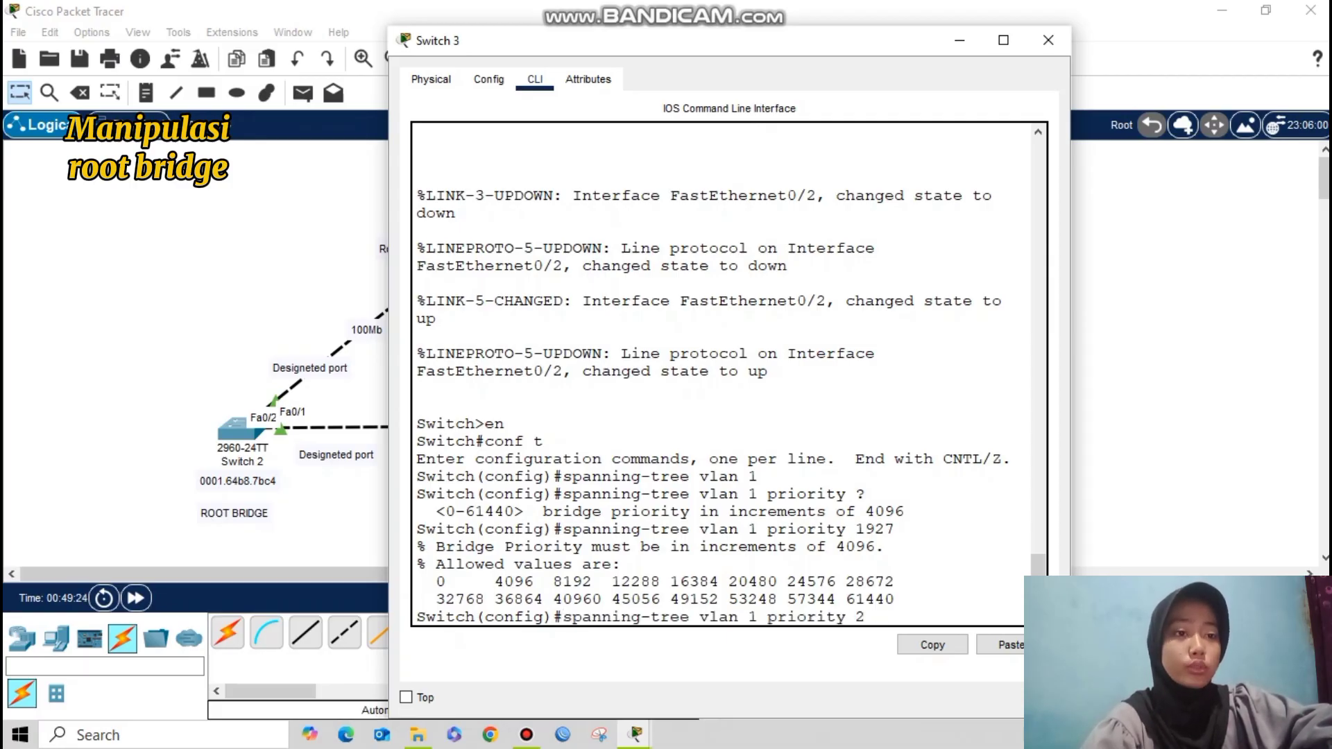
text(86)
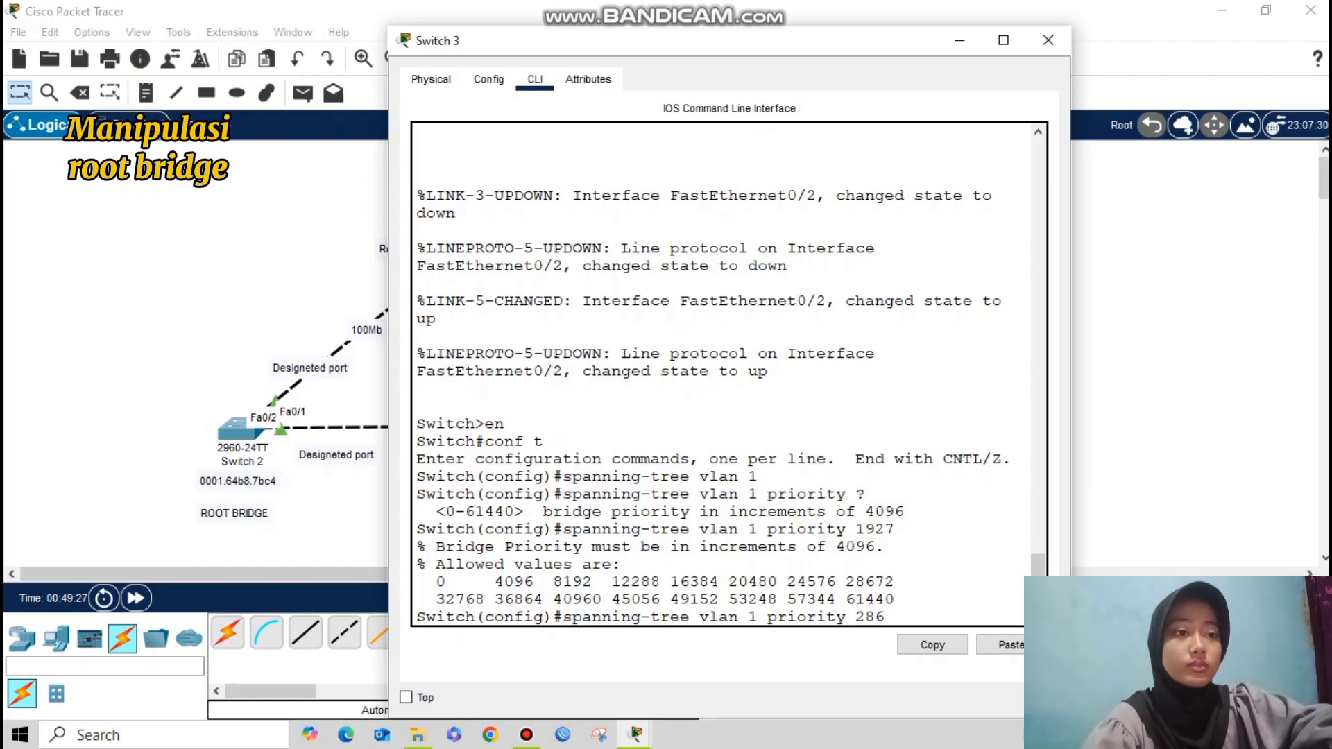
text(72)
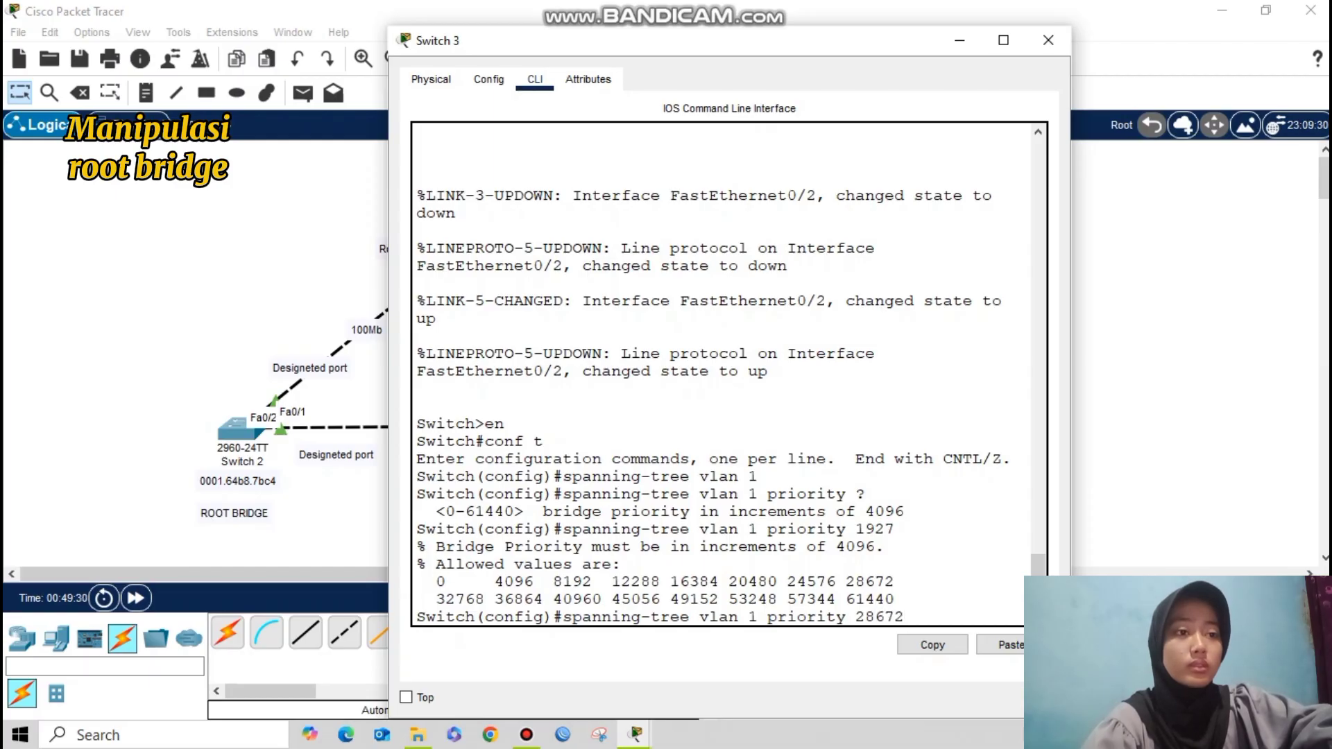
key(Return)
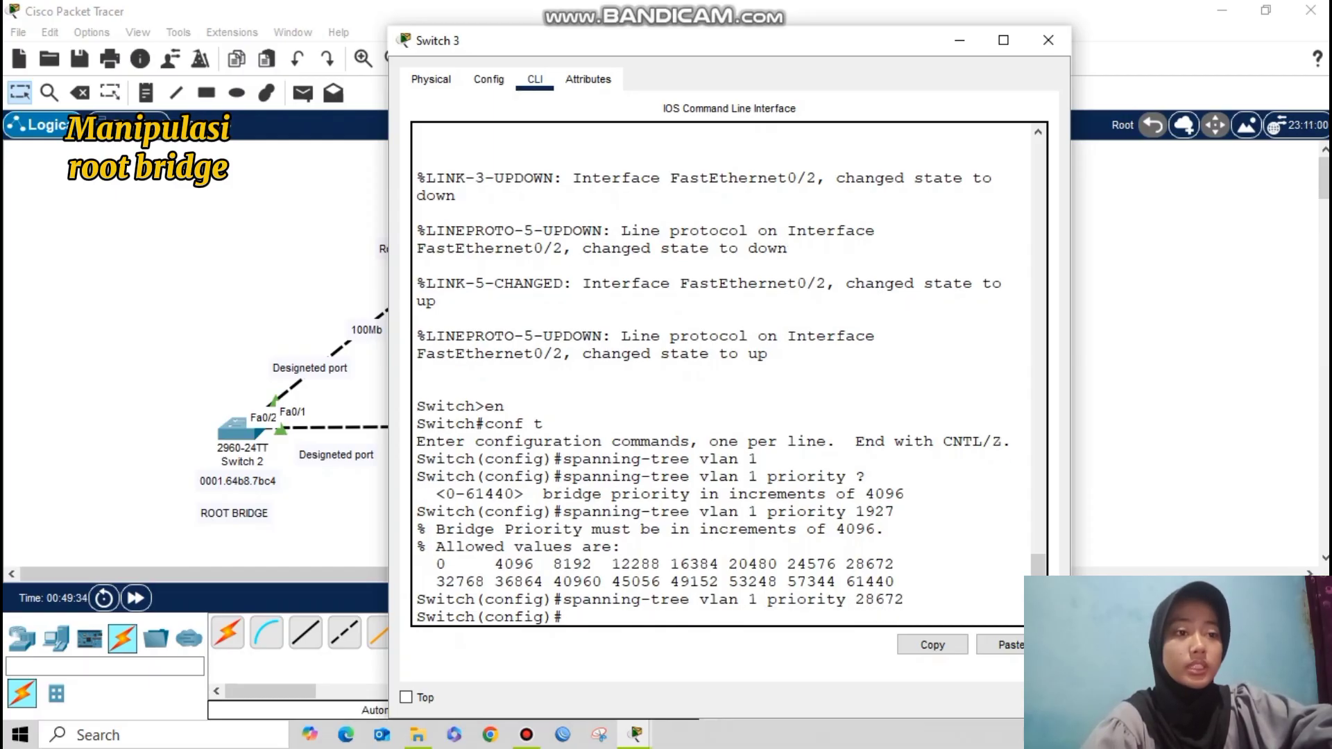
click(960, 40)
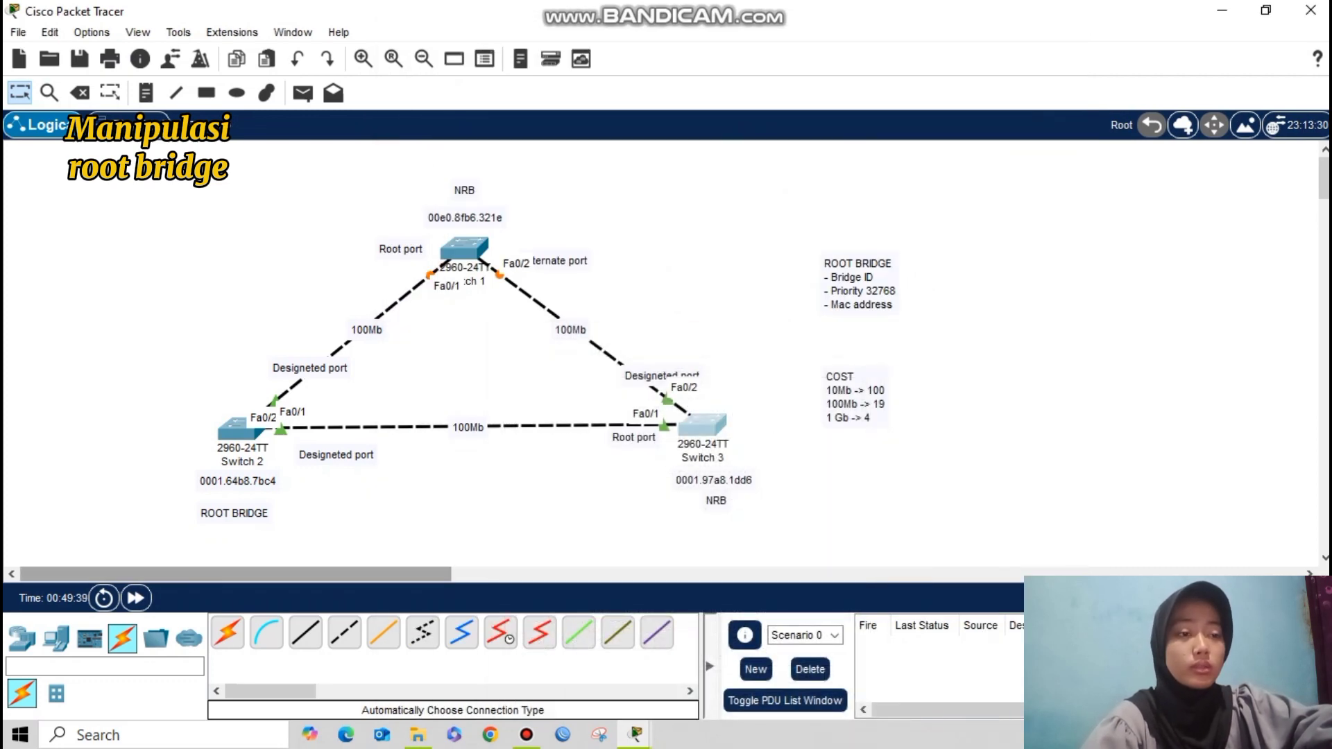
click(135, 598)
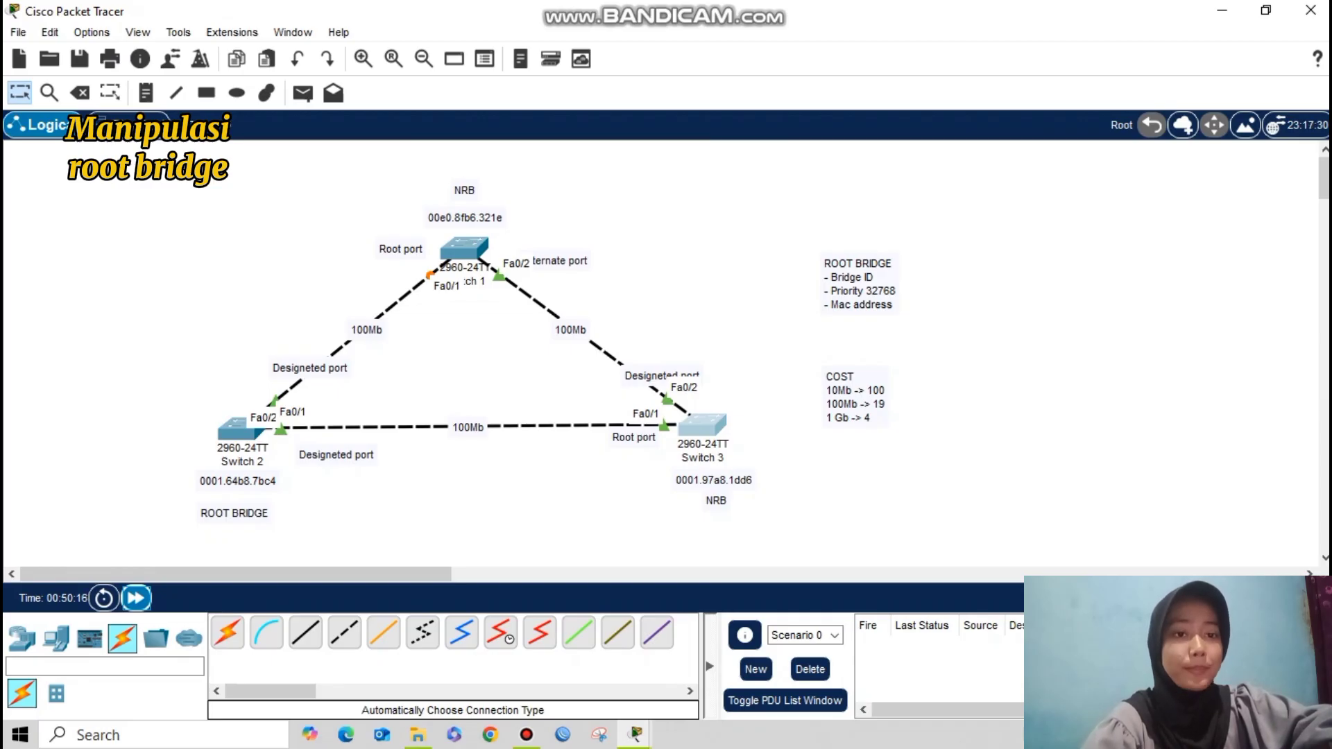
Step: Remove the VLAN 1 spanning-tree priority setting on Switch 3 and fast-forward the simulation time
drag(527, 361, 809, 502)
key(Escape)
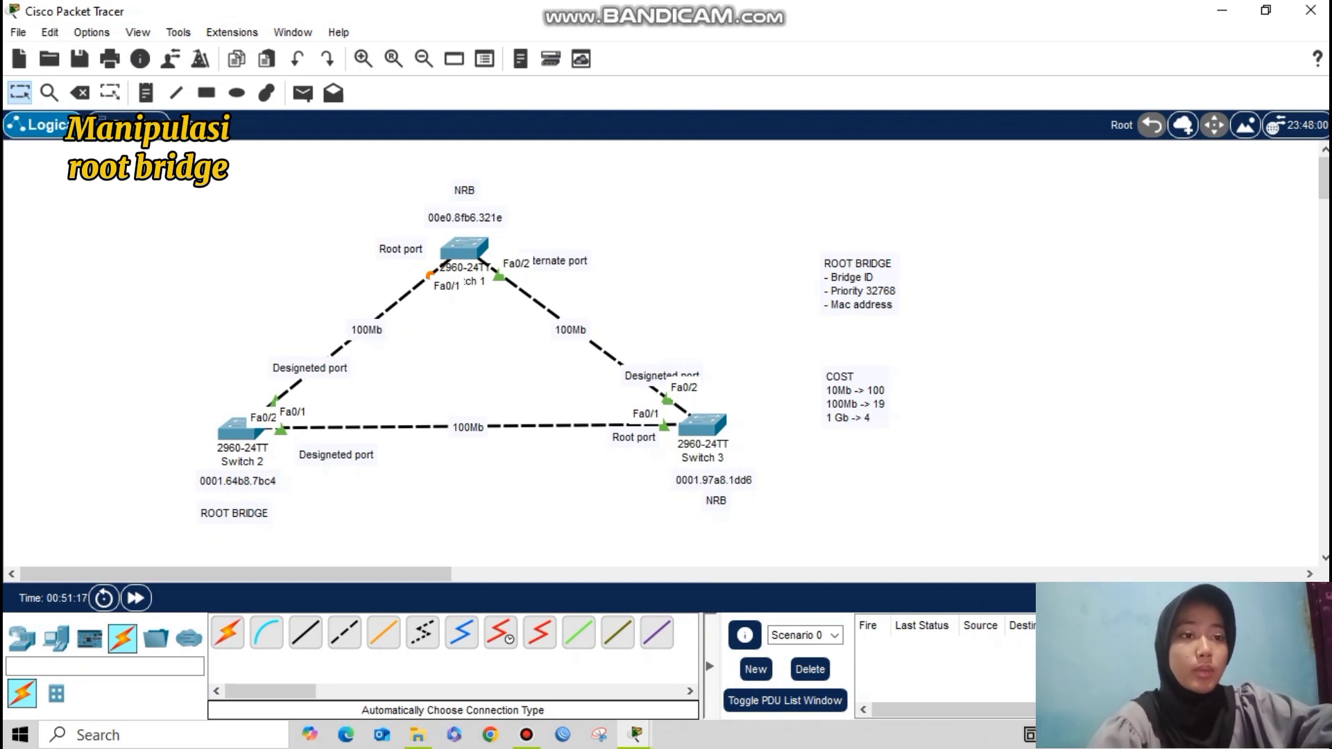
click(702, 425)
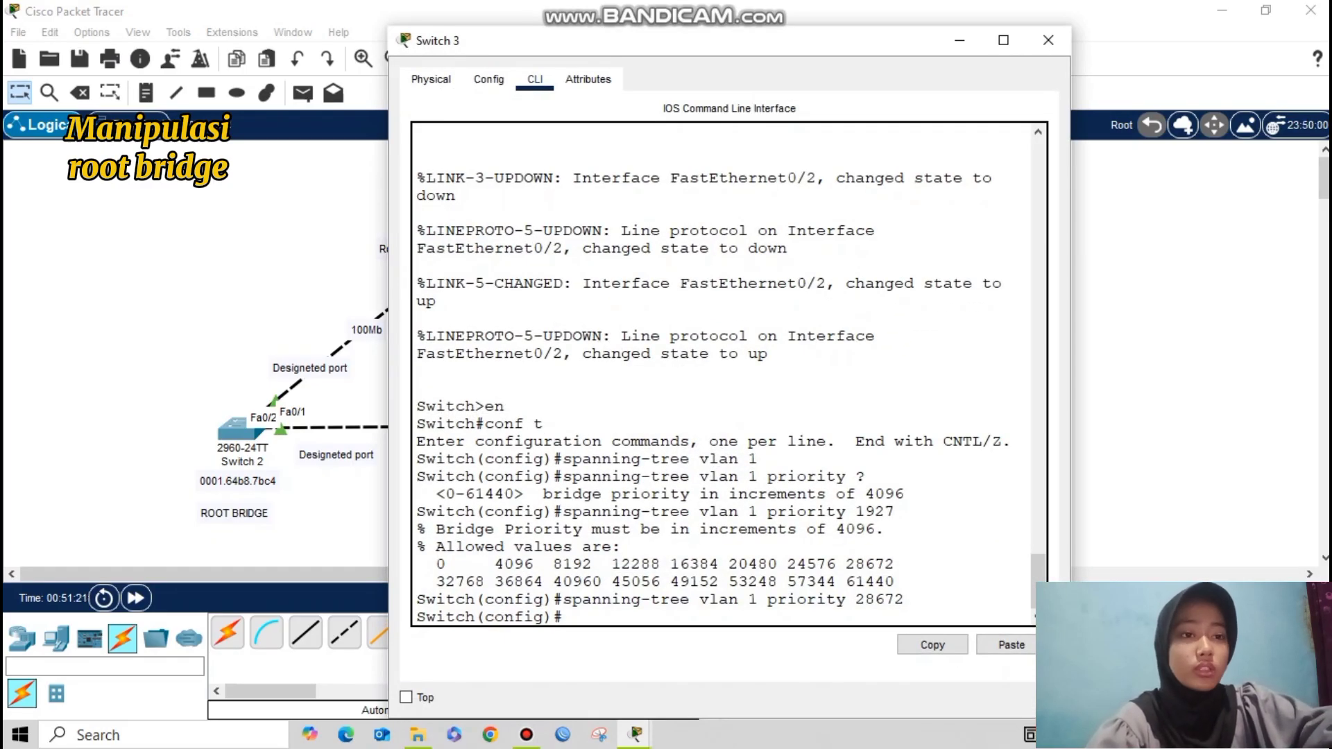
key(Return)
key(Return)
text(no spanning-tree vlan)
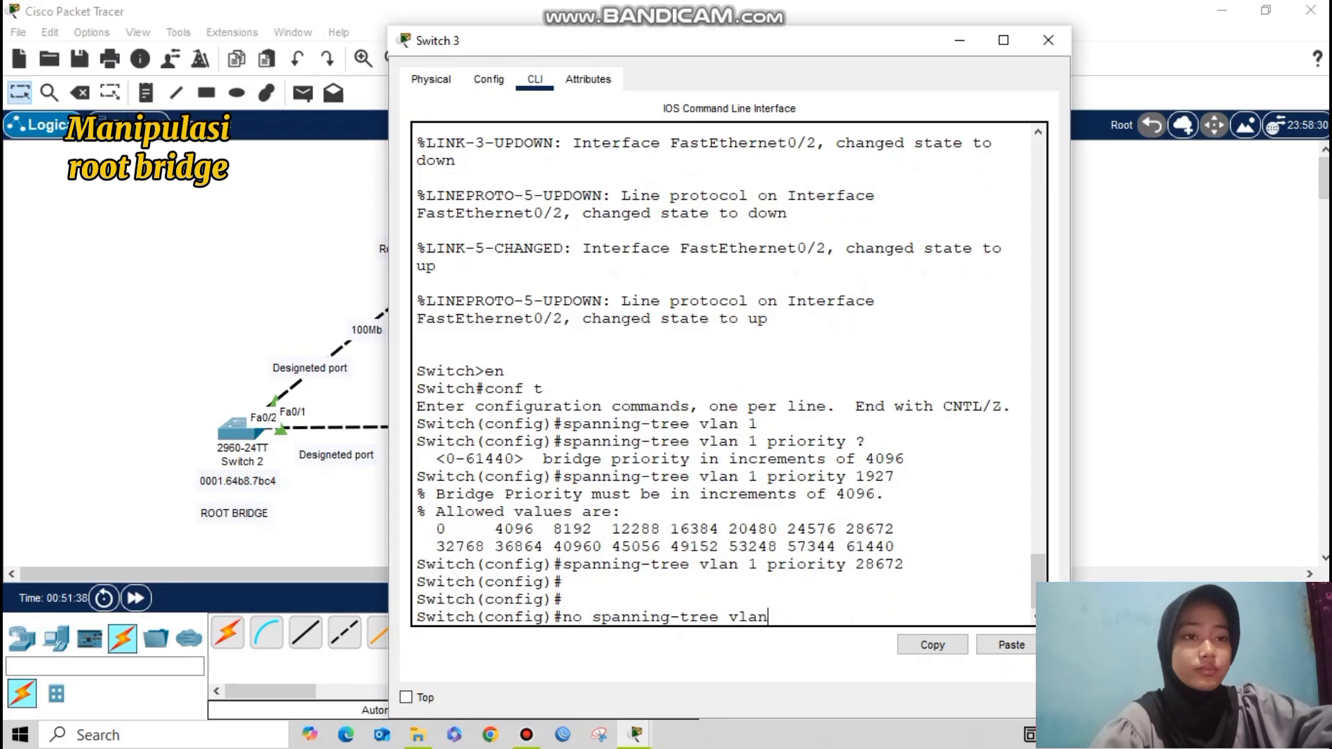
text( 1 priority)
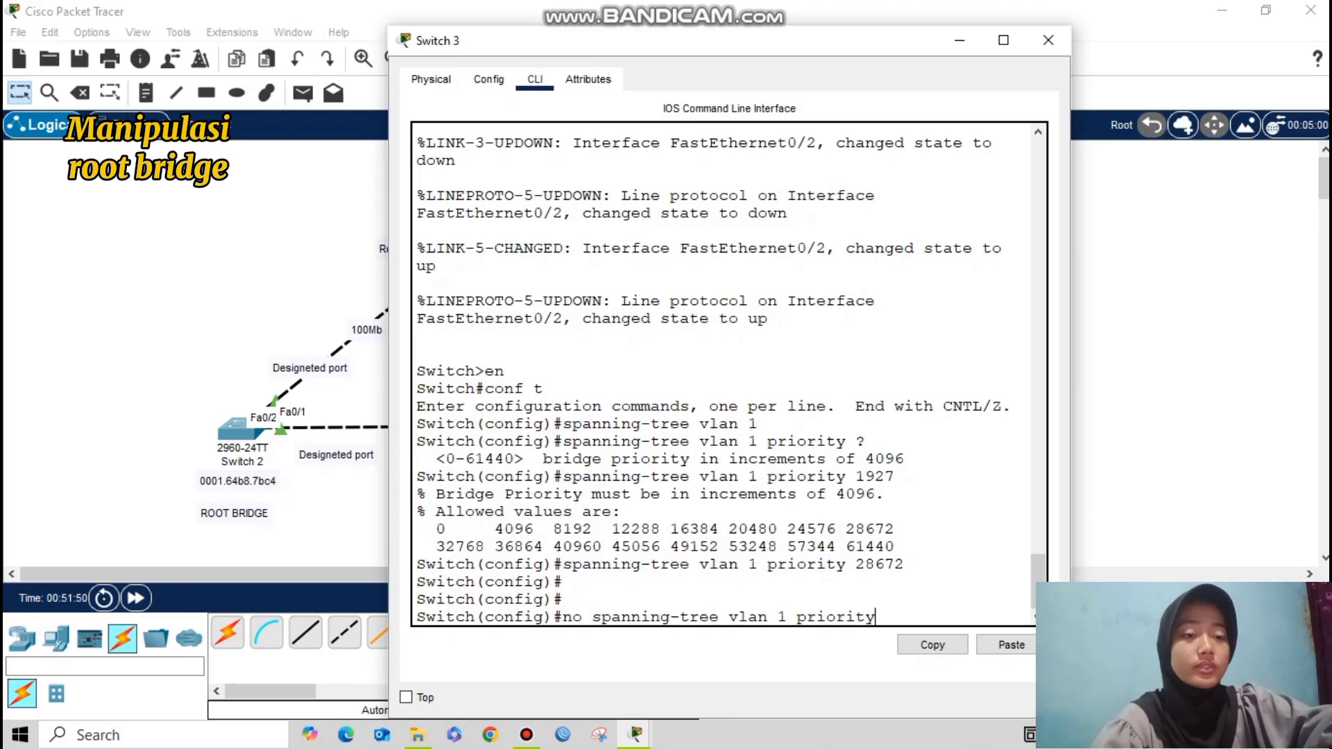
key(Return)
click(959, 40)
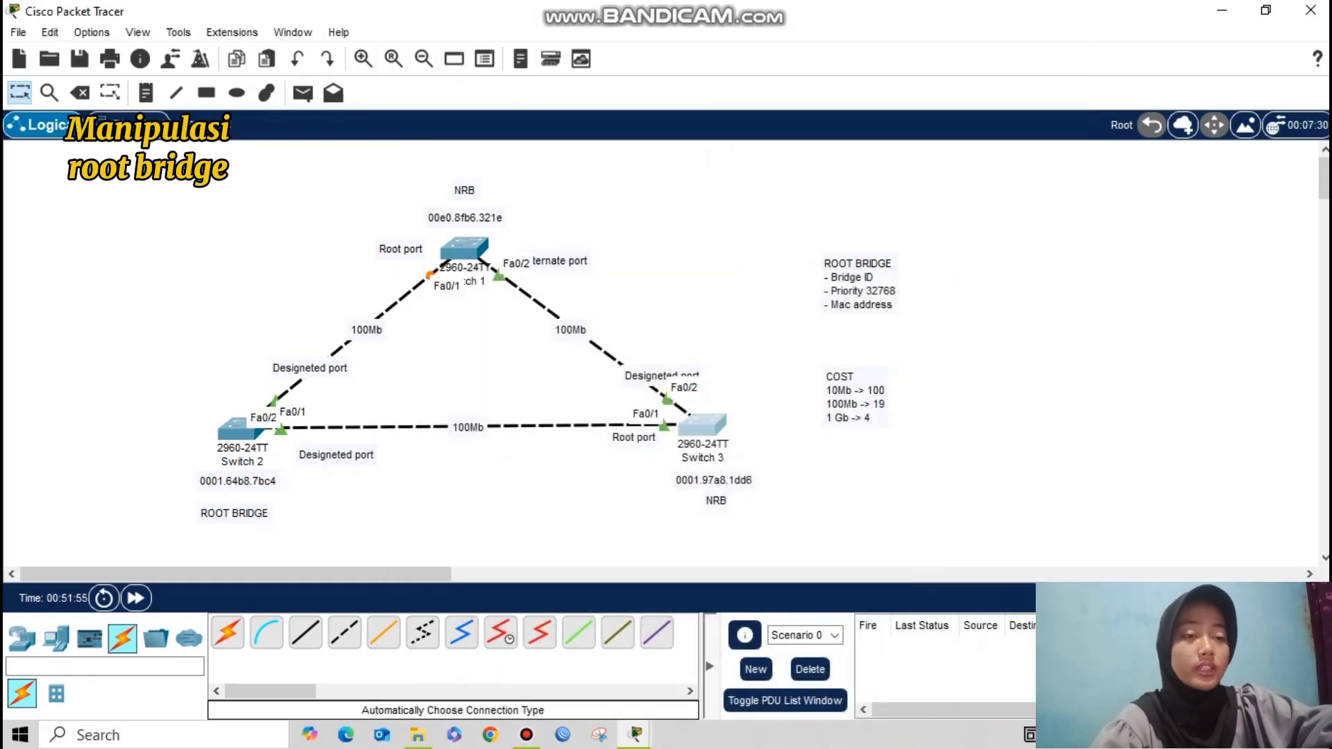
click(136, 598)
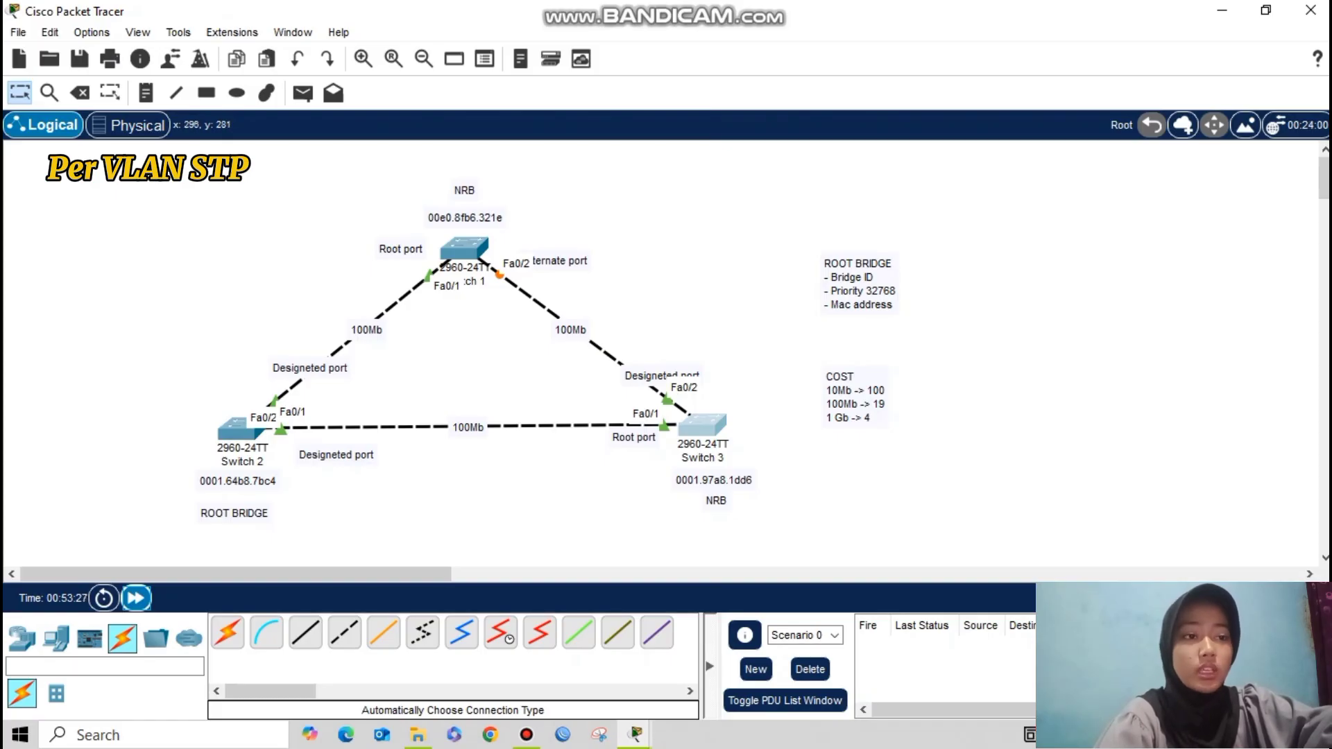
Step: Open the command line of Switch 2 and enter global configuration mode
click(236, 427)
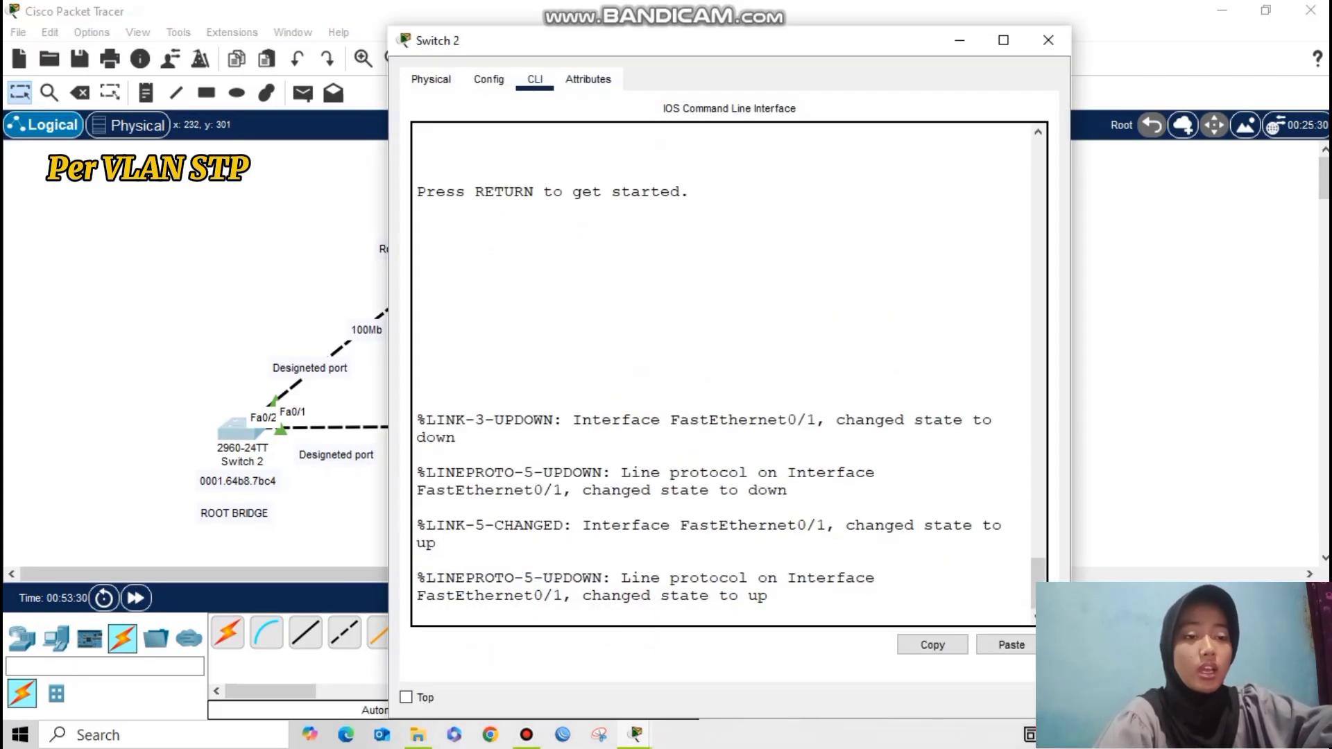
key(Return)
text(en)
key(Return)
text(co)
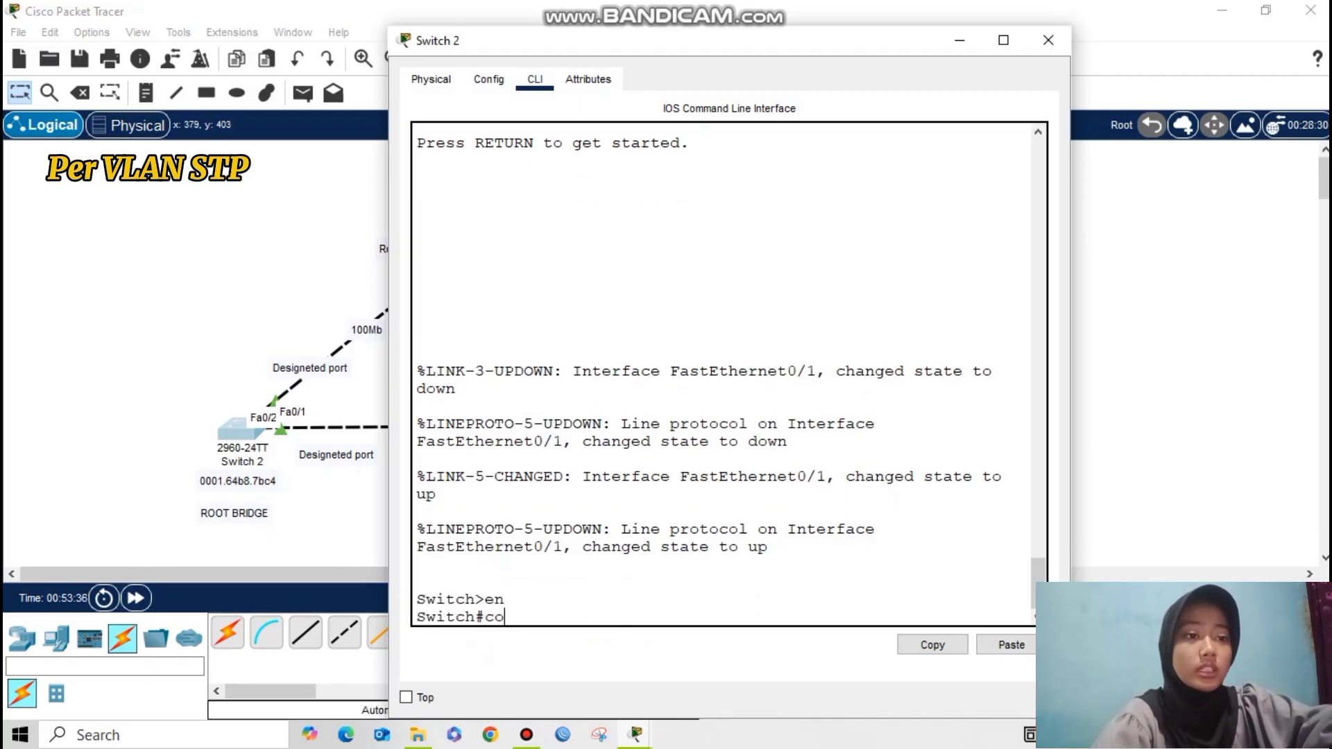
text(nf t)
key(Return)
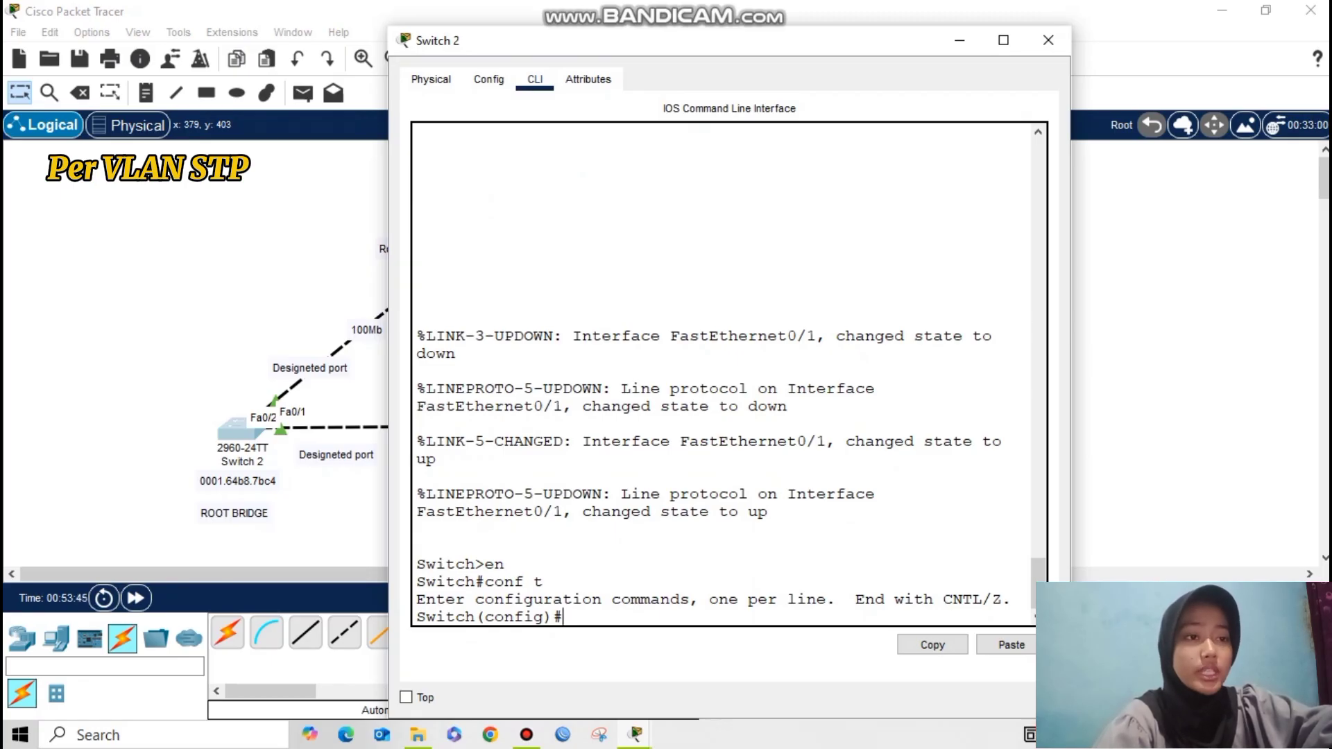
Step: Create VLAN 2 and VLAN 3 on Switch 2, returning to global configuration mode after each
text(vlan 2)
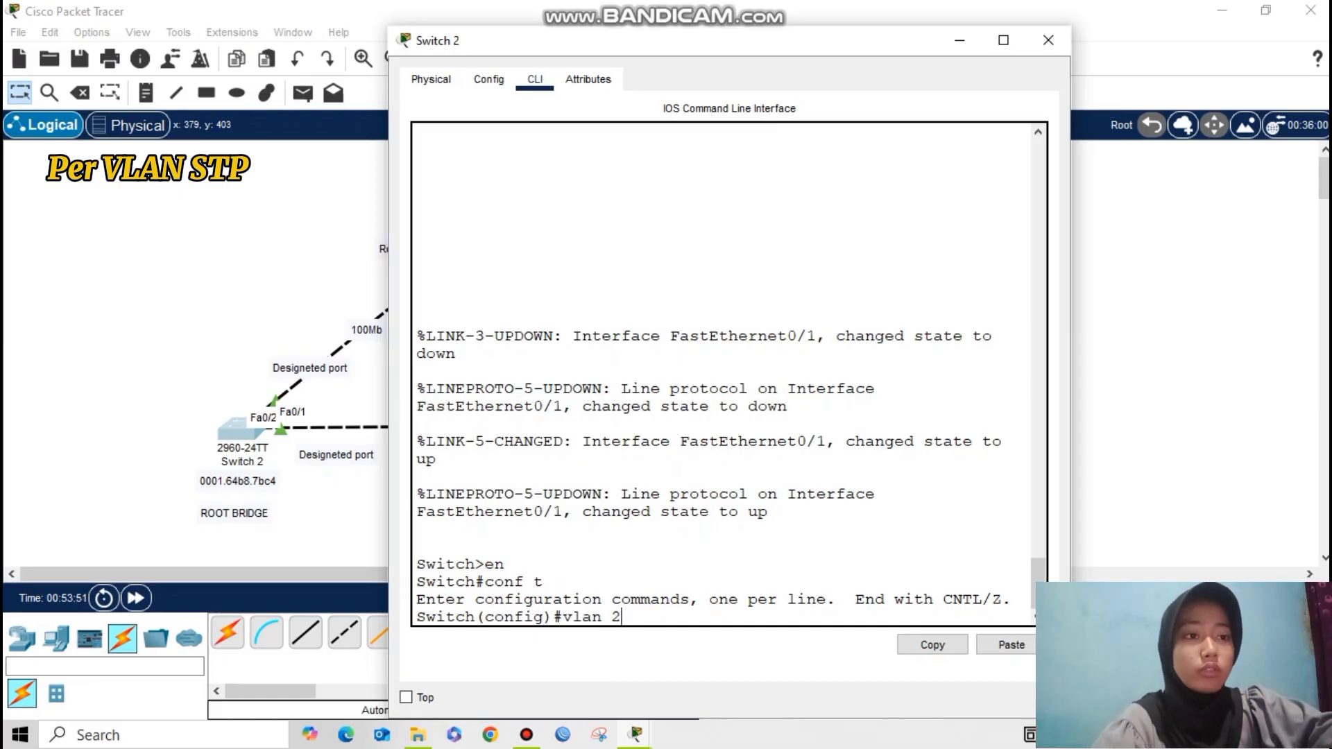
key(Return)
text(ex)
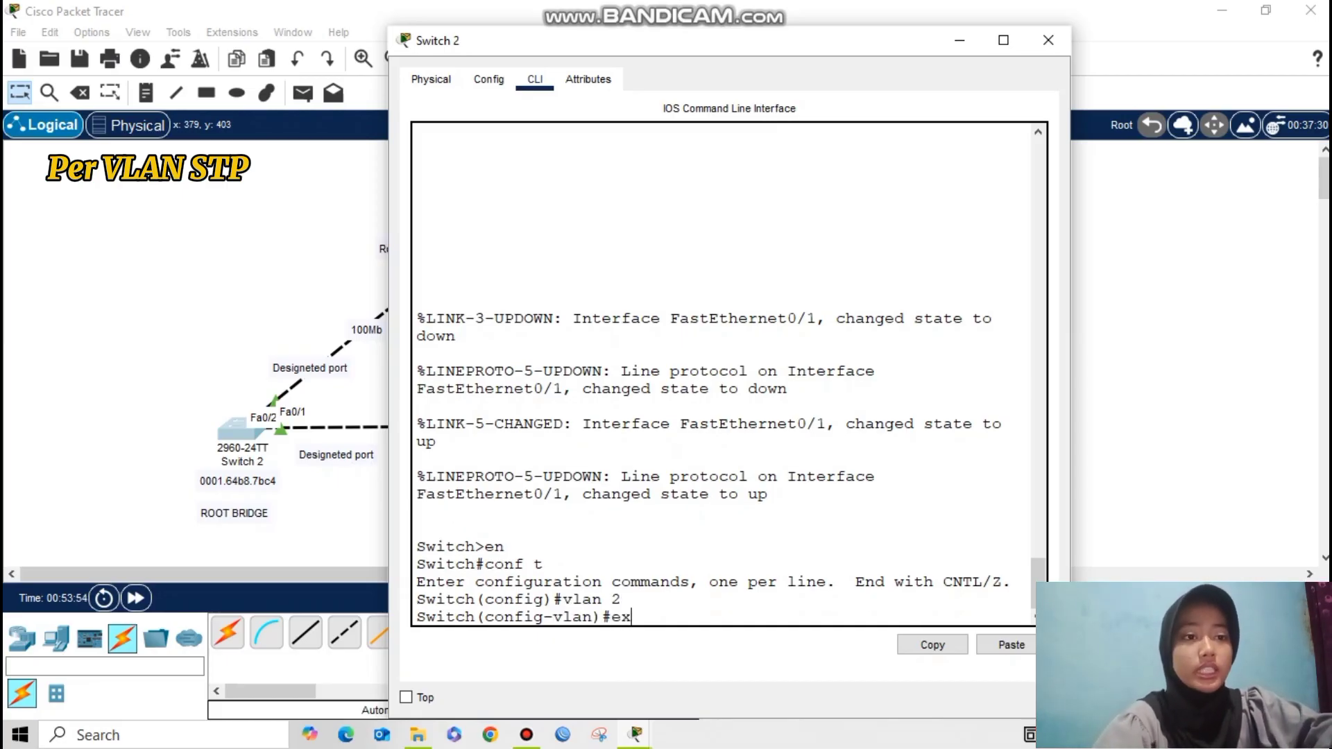
key(Return)
text(vlan 2)
key(BackSpace)
text(3)
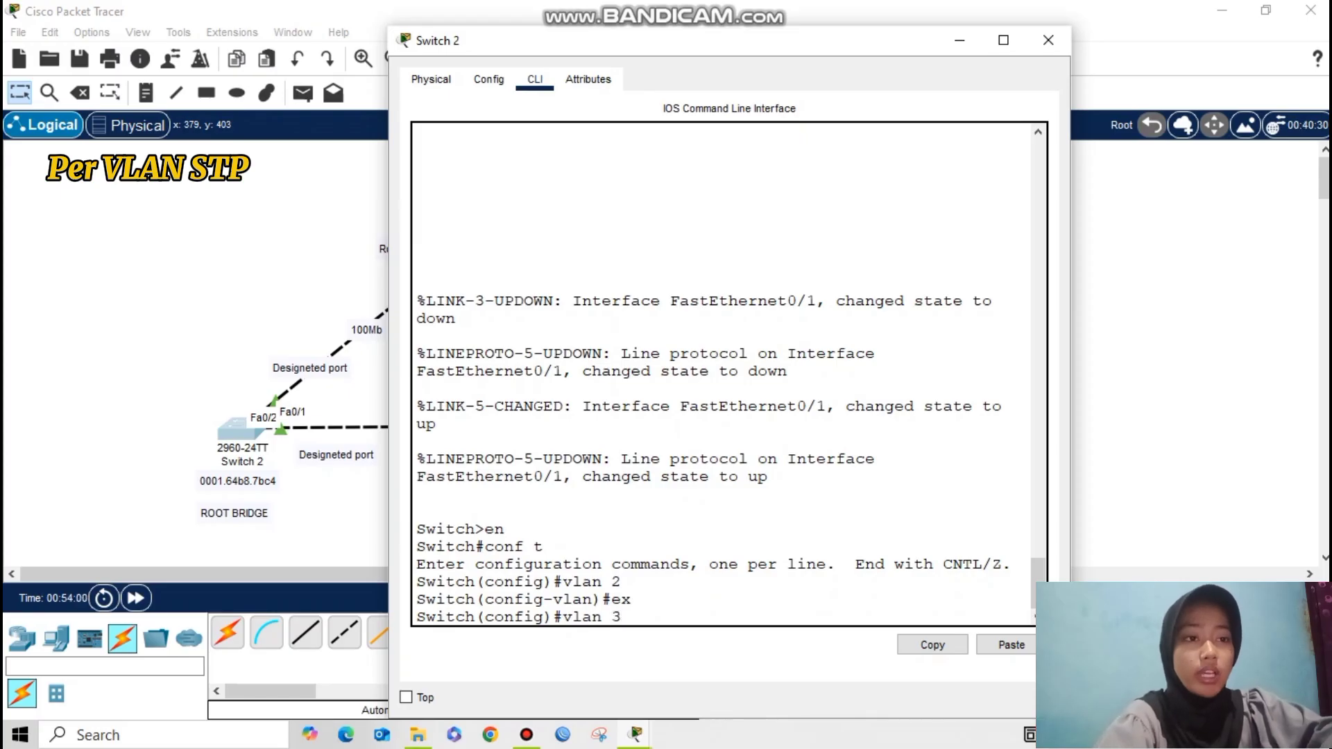
key(Return)
text(ex)
key(Return)
Step: Show the brief VLAN list on Switch 2 without leaving configuration mode and check the added VLANs
text(do show vl)
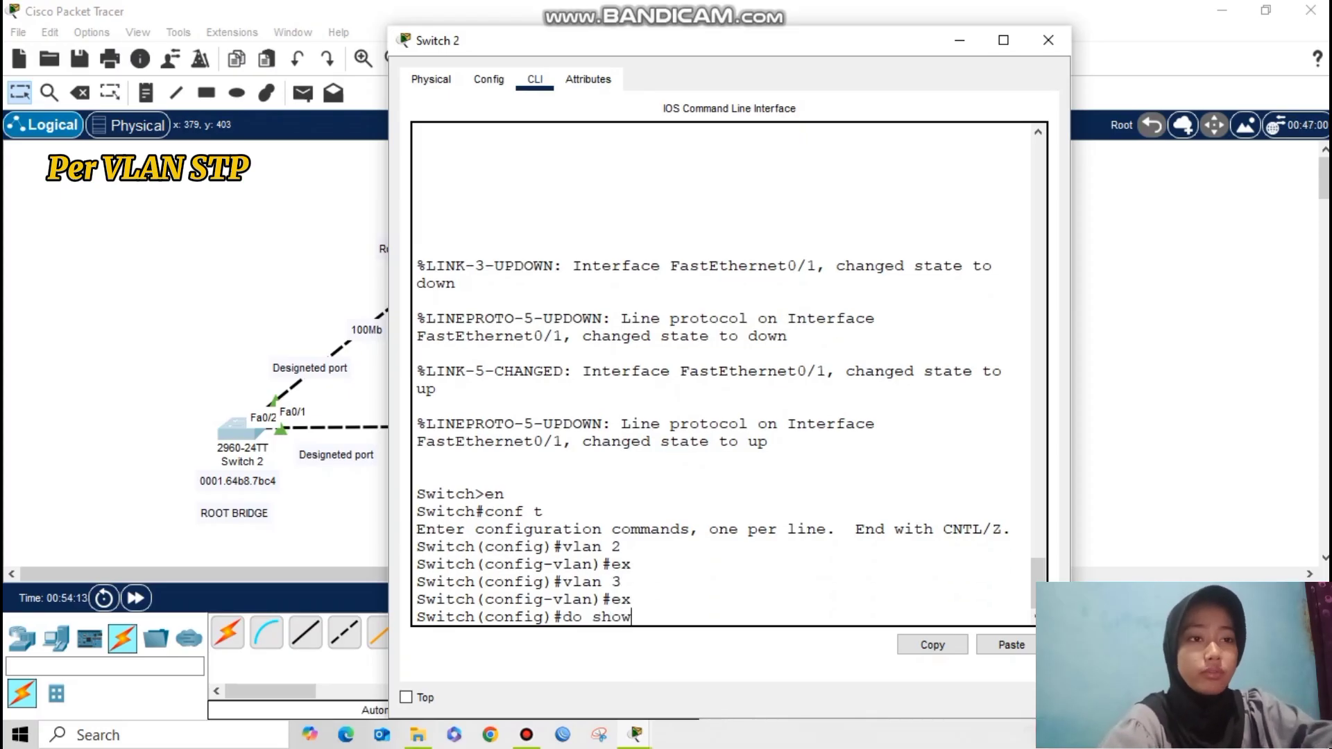
text(an brief)
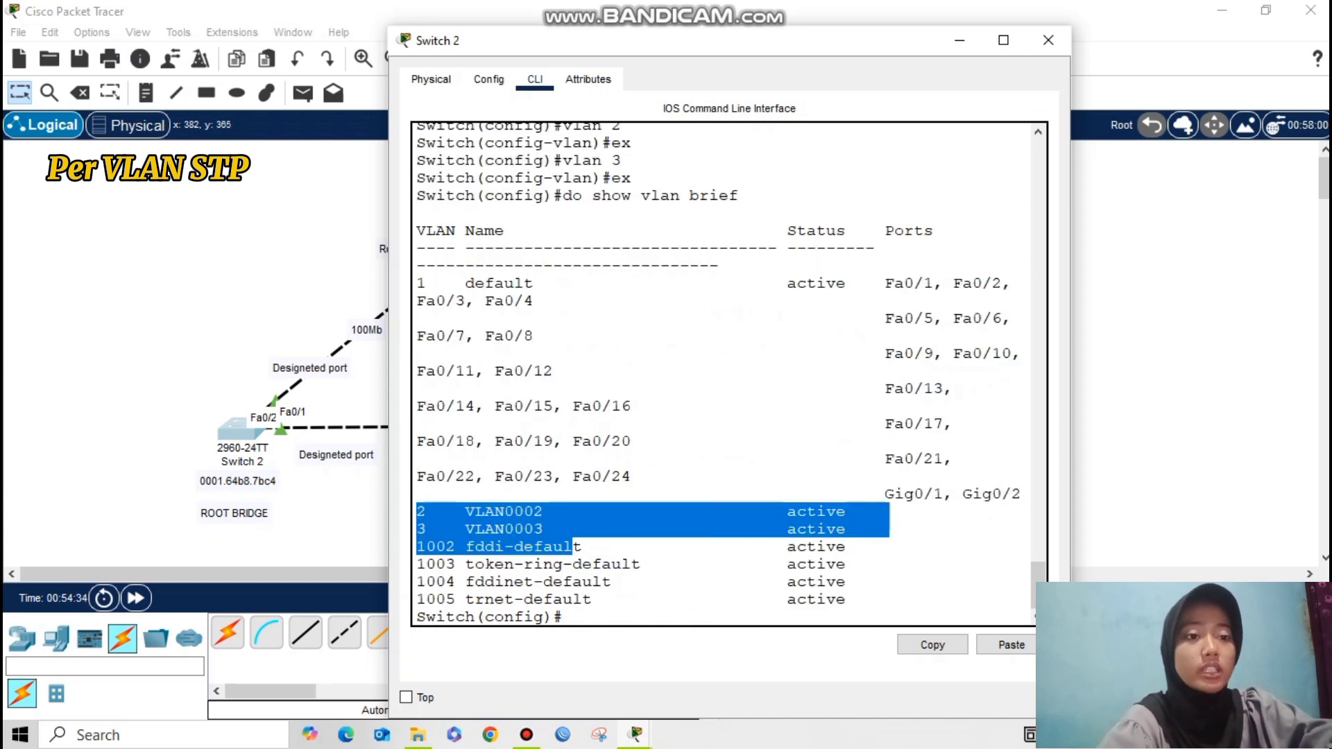
click(612, 581)
Step: Show the spanning-tree details on Switch 2 and examine the VLAN 1 root and bridge information
text(do sho)
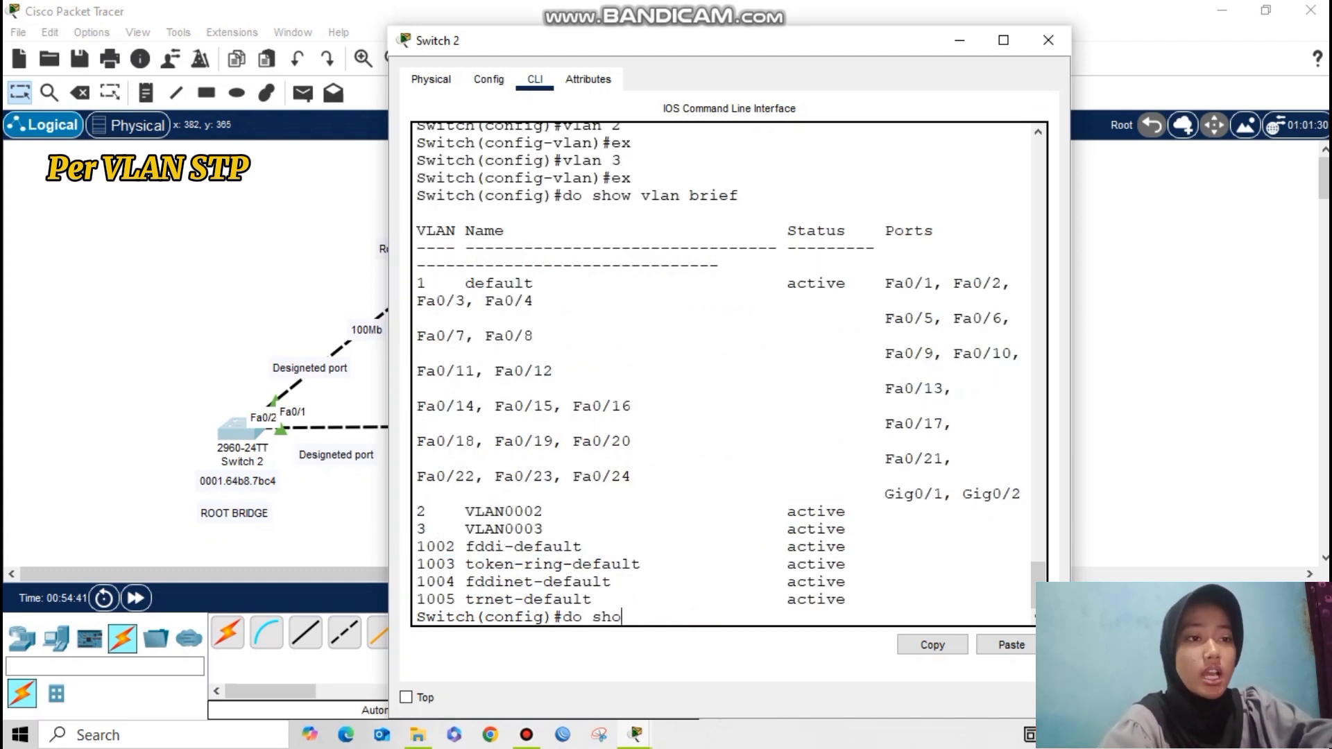
text(w sp)
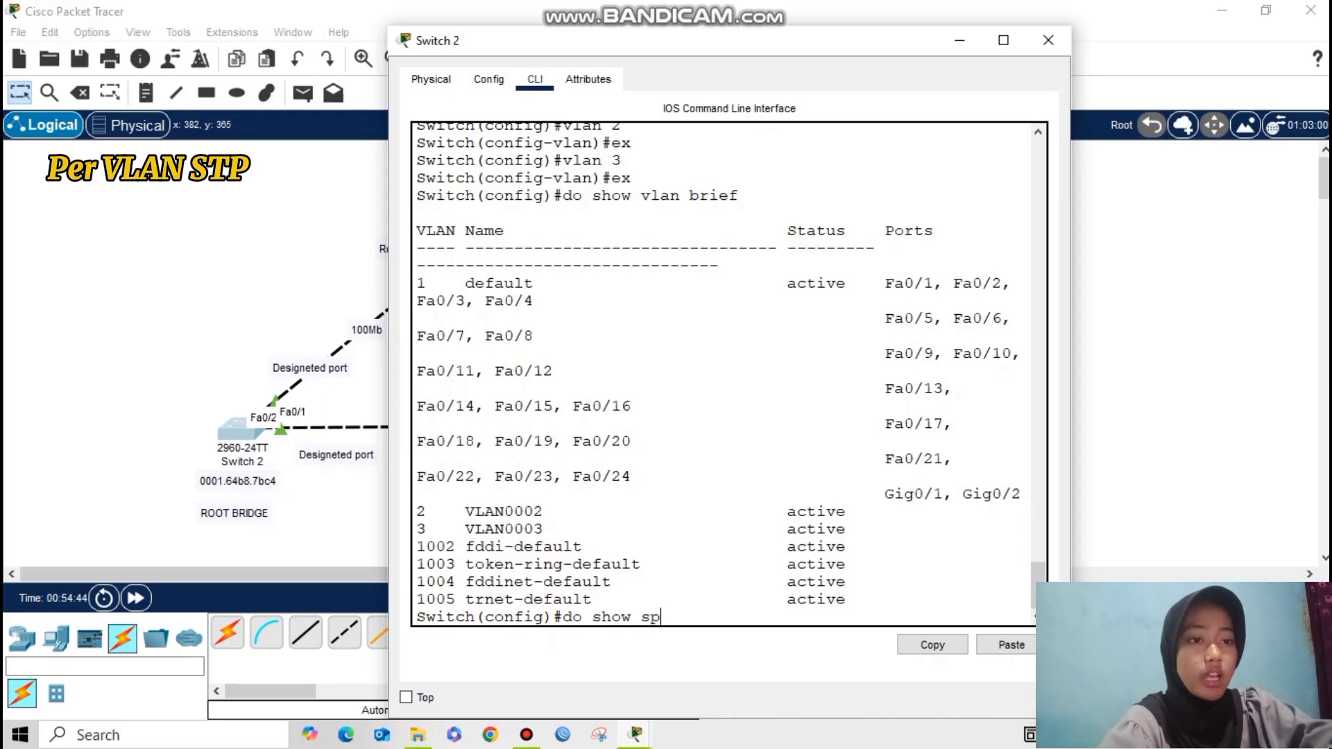
text(anning-tree)
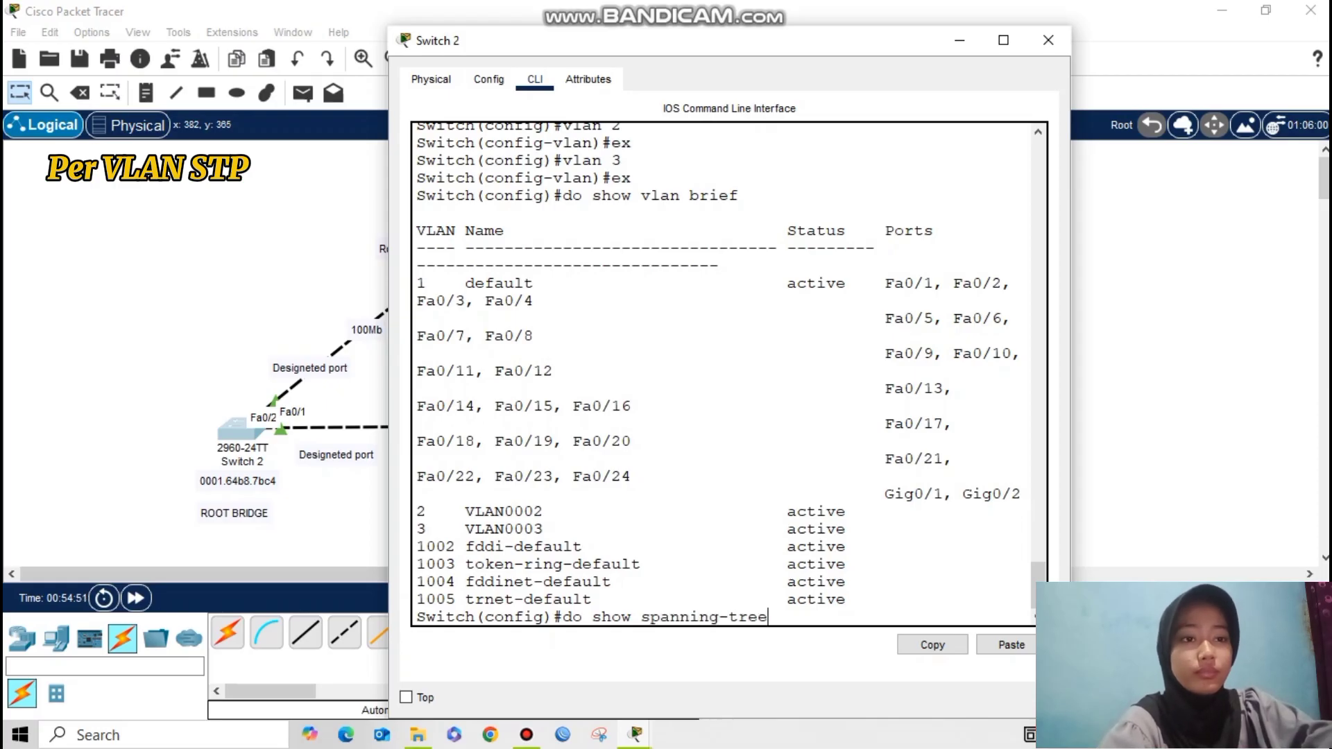
key(Return)
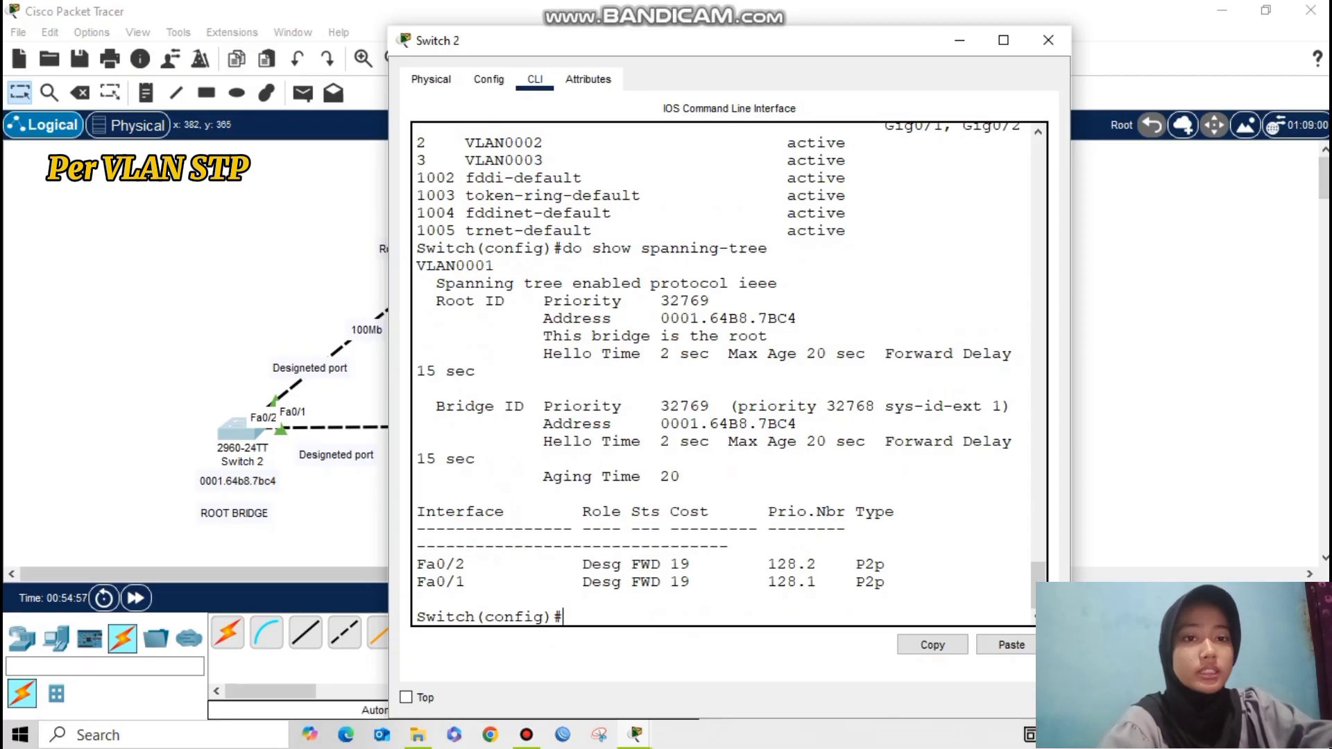
drag(416, 266, 680, 476)
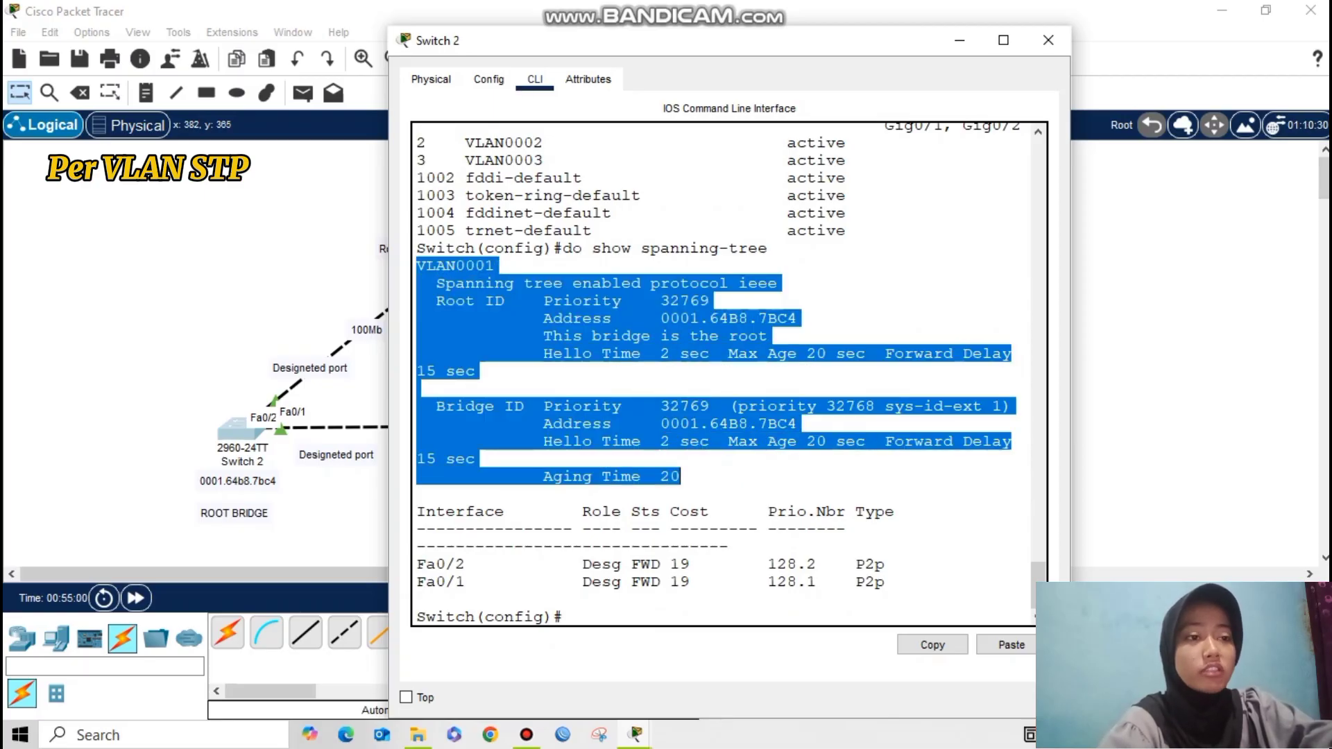
click(681, 477)
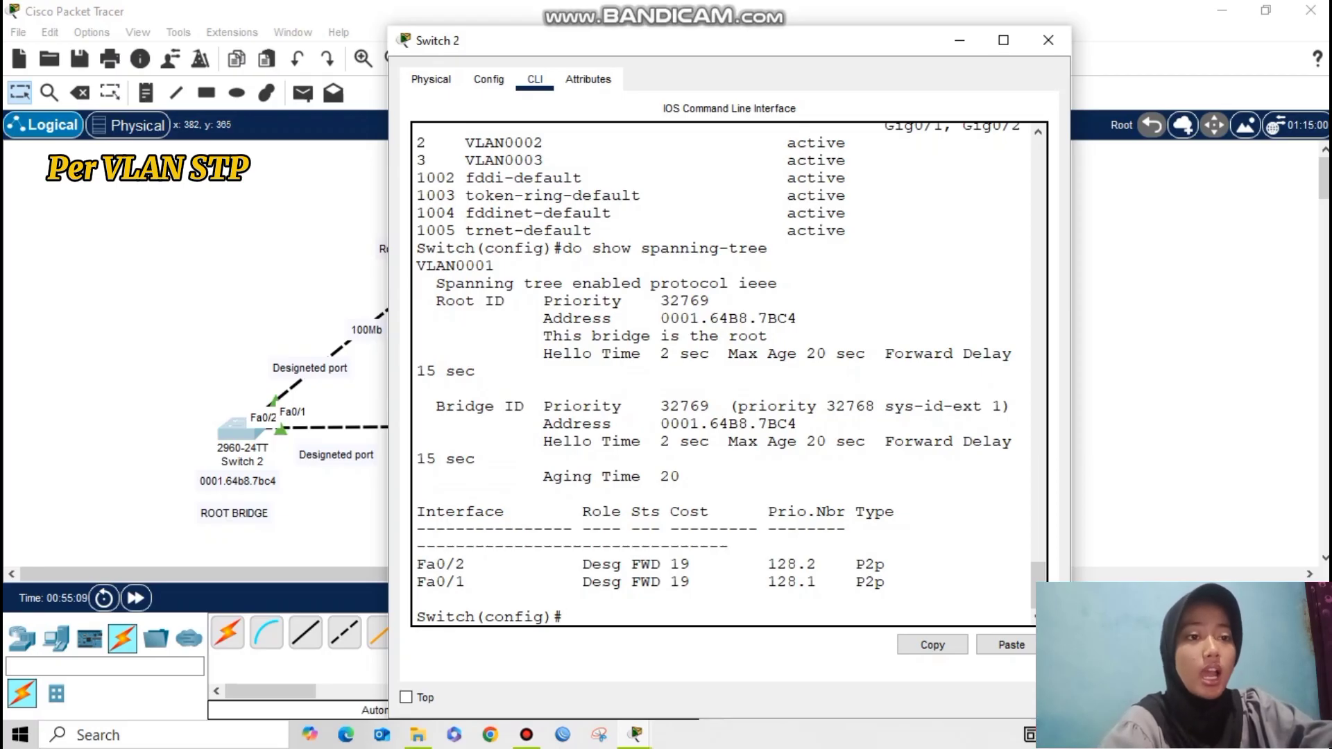
Step: Set interfaces fa0/1-2 on Switch 2 to trunk mode and return to global configuration mode
text(iintb)
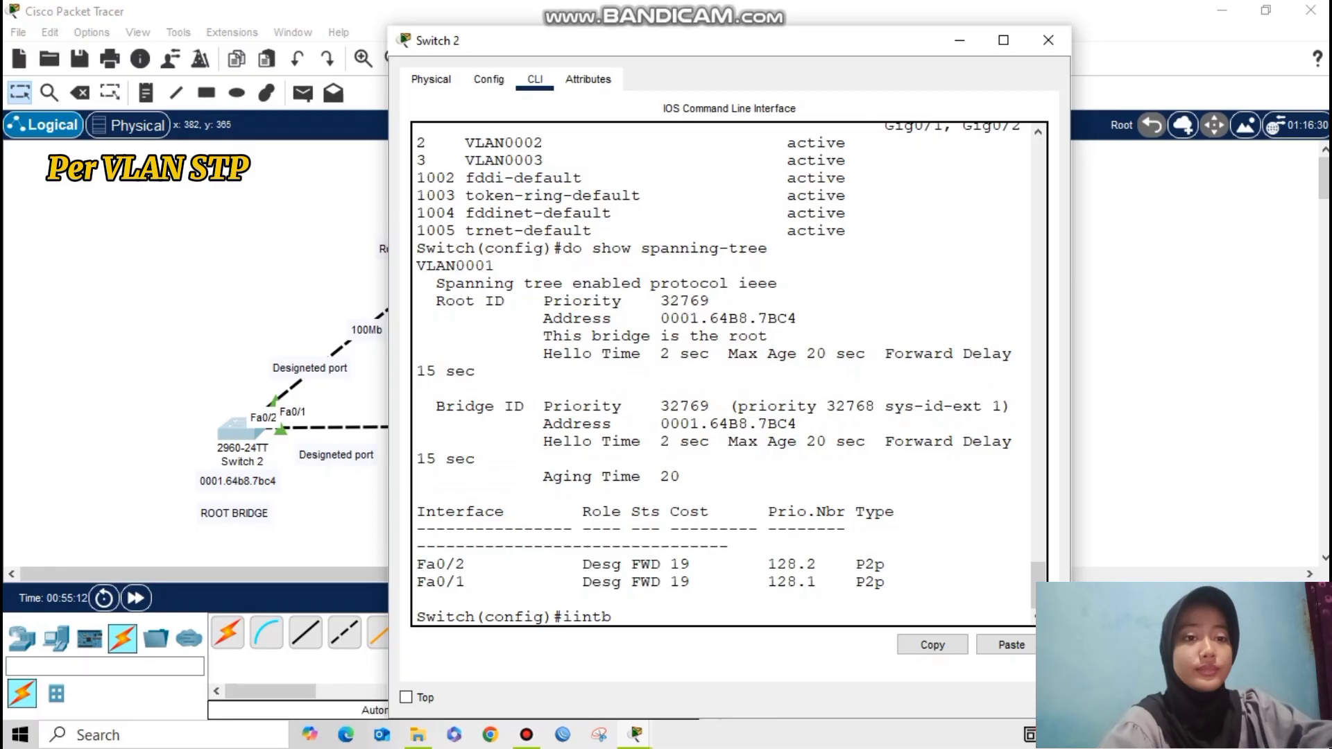
key(BackSpace)
key(BackSpace)
key(BackSpace)
key(BackSpace)
text(nt)
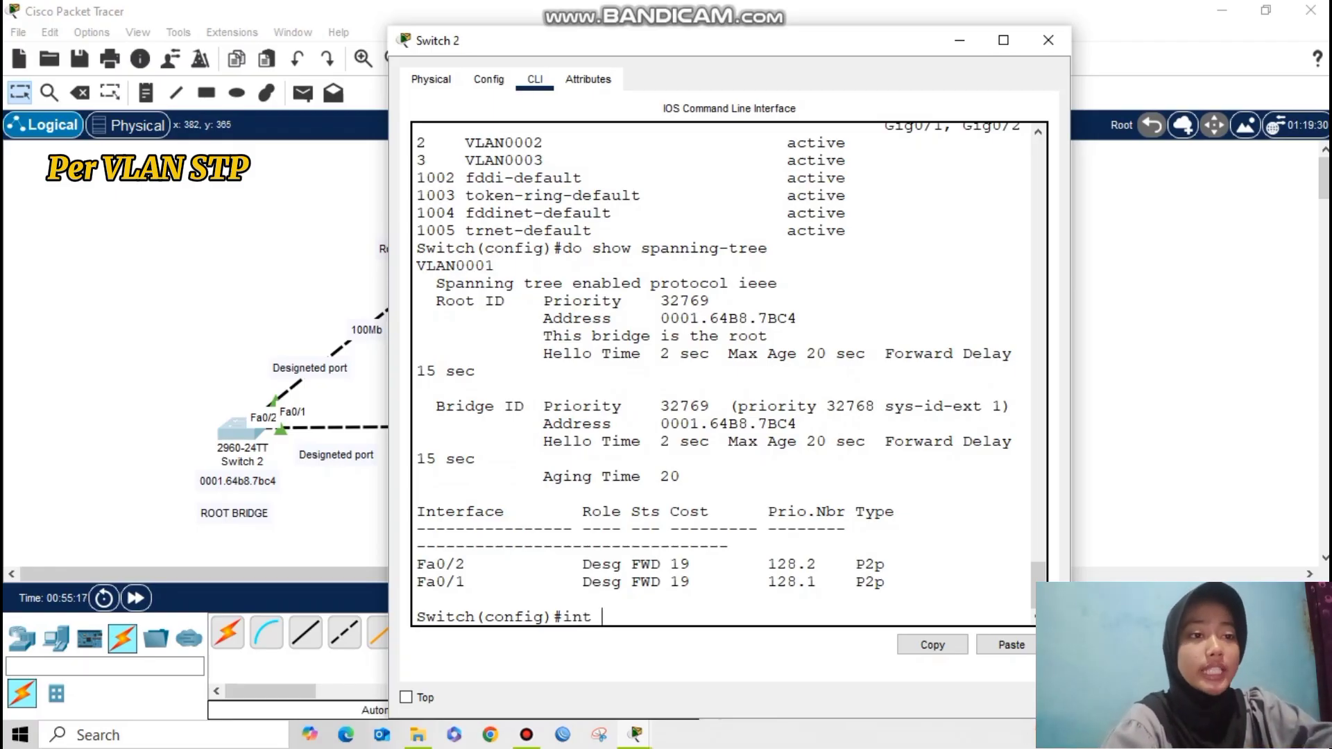
text( range)
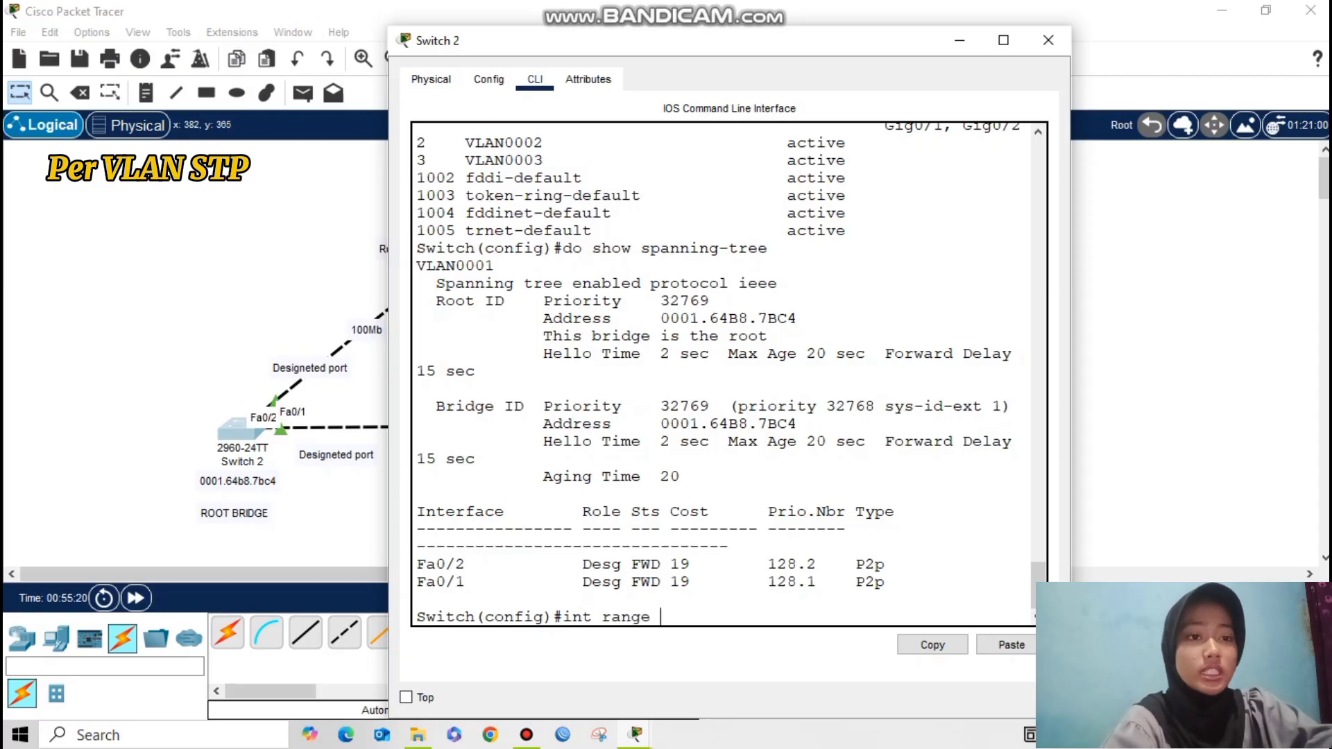
text( fa0/1-2)
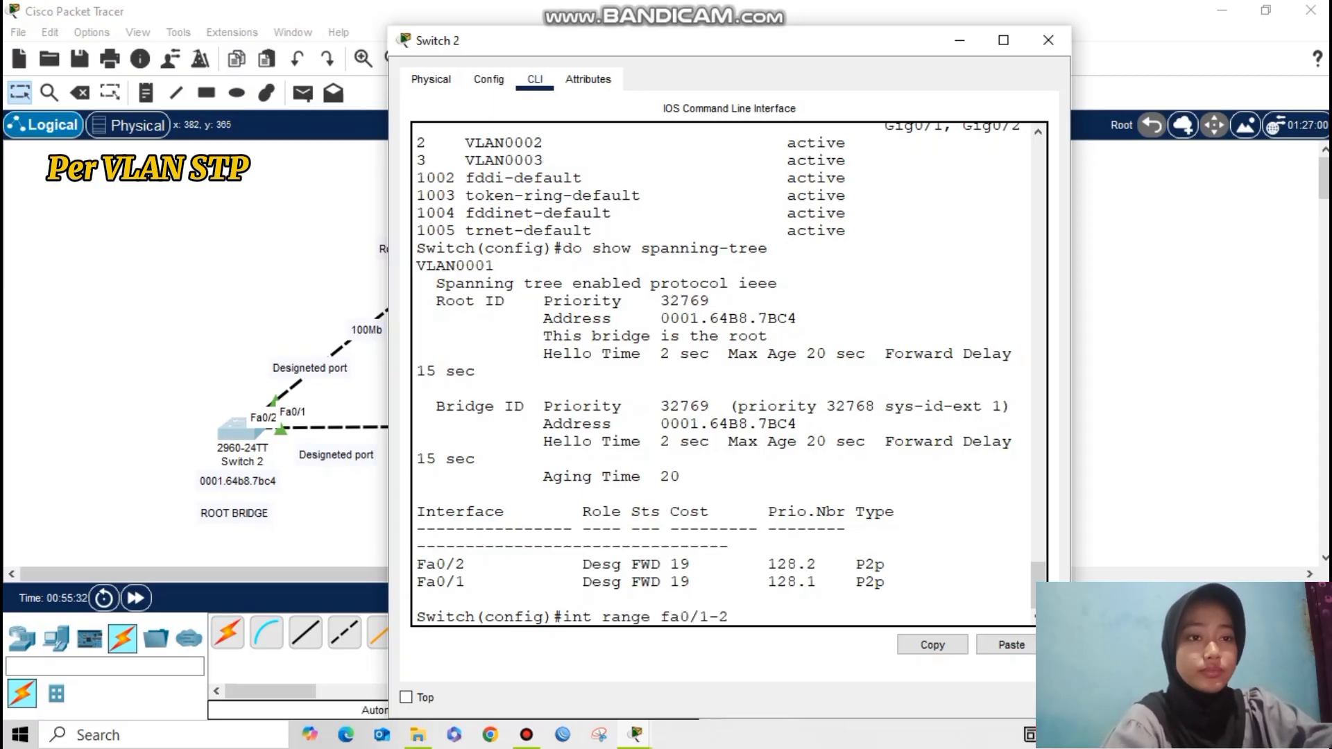
key(Return)
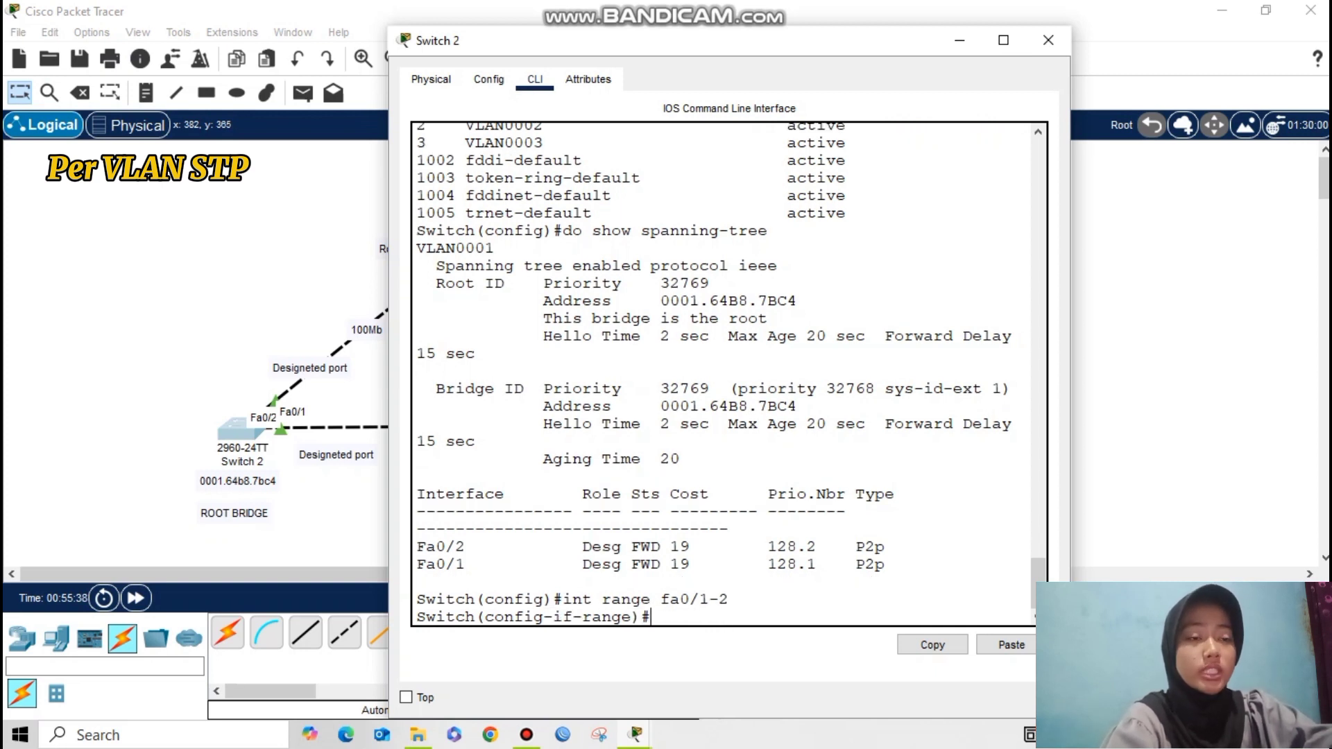
text(swi)
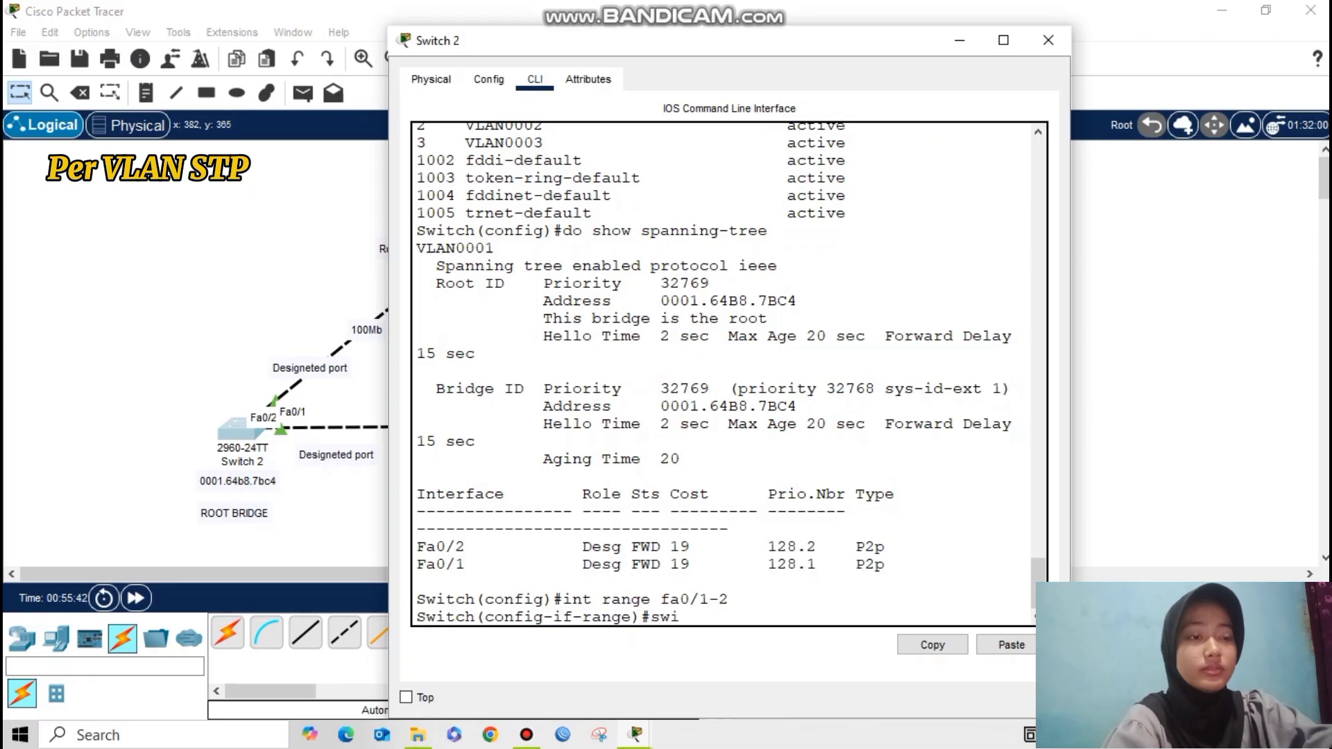
text(tchport mode trunk)
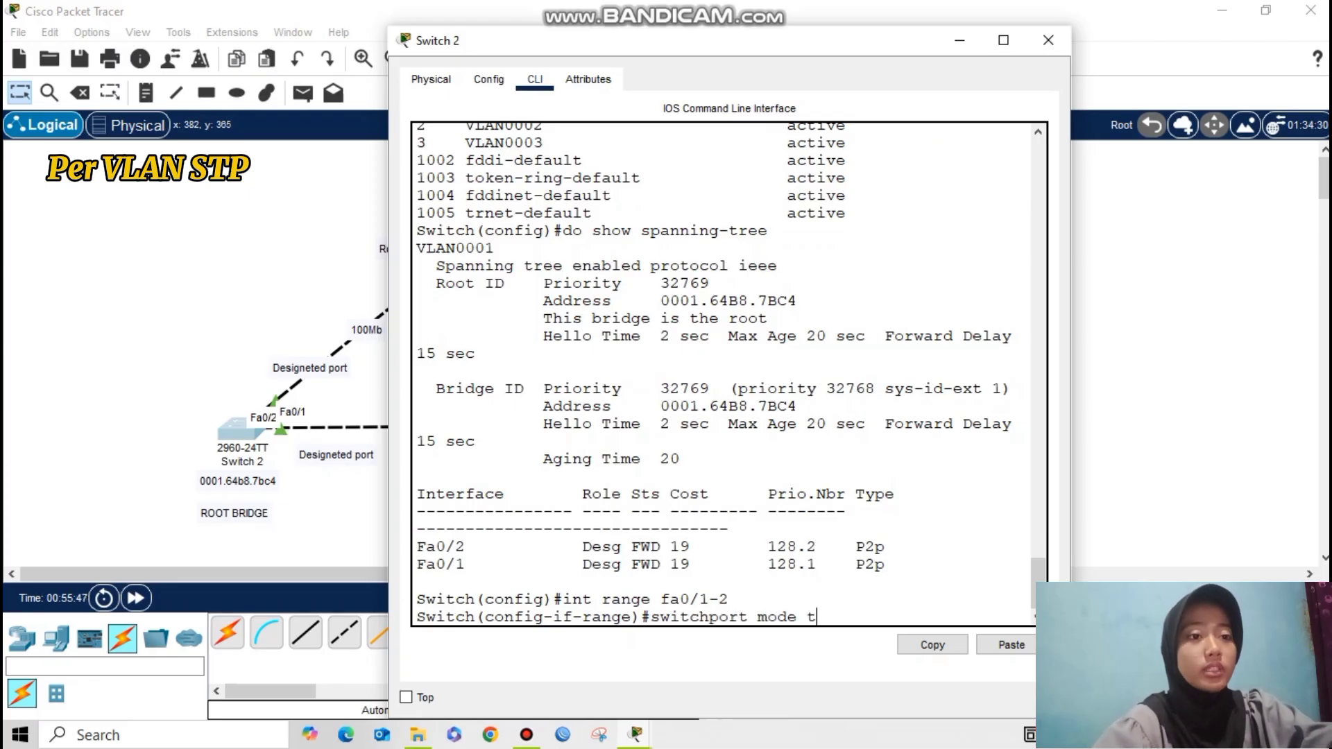
key(Return)
key(Return)
text(ex)
key(Return)
Step: Run the vlan 2 and vlan 3 commands again on Switch 2, exiting VLAN configuration after each
text(vlan 2)
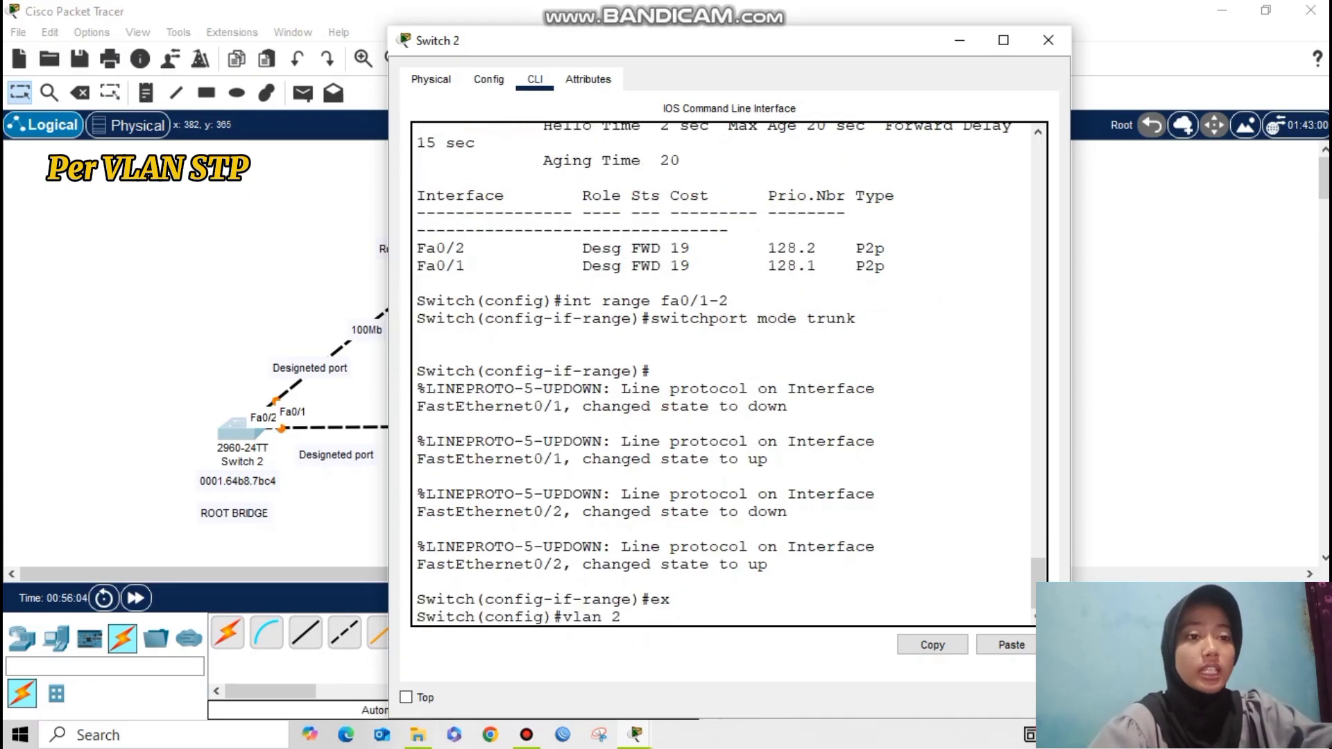
key(Return)
text(ex)
key(Return)
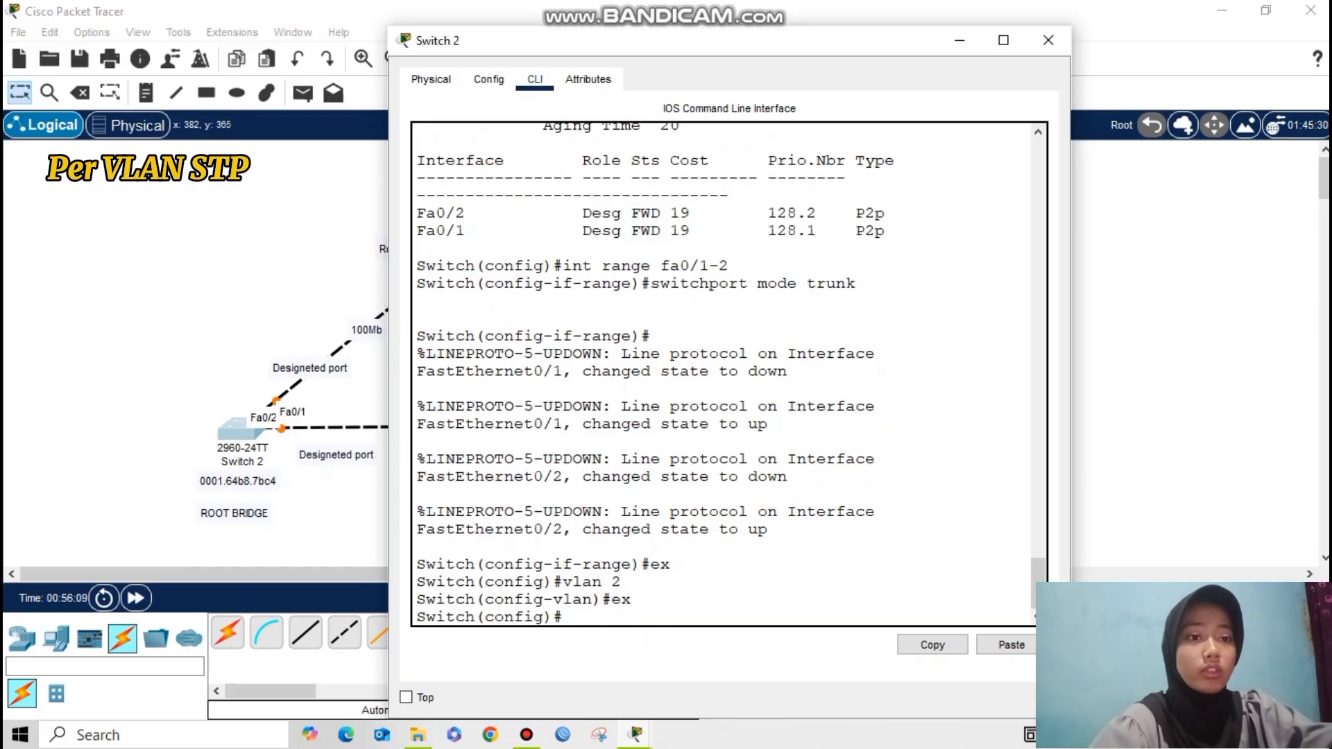
text(vl)
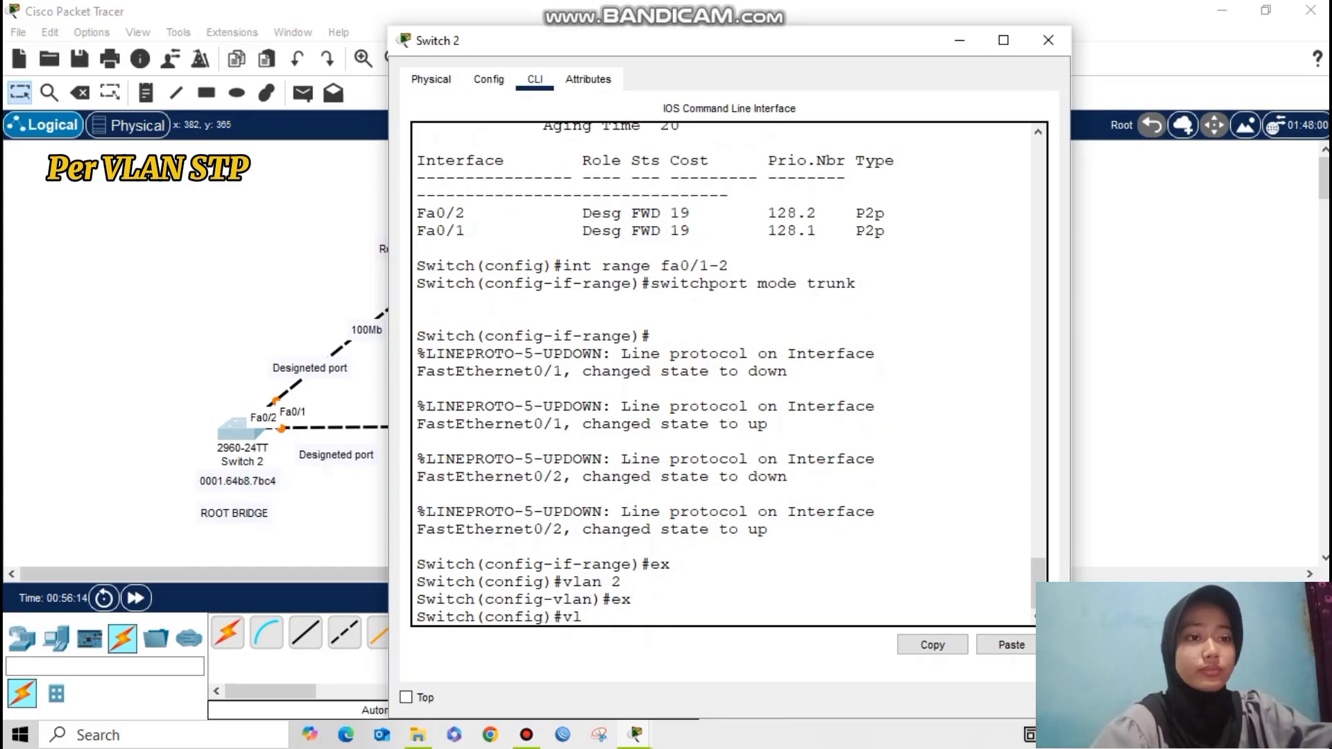
text(an 3)
key(Return)
text(ex)
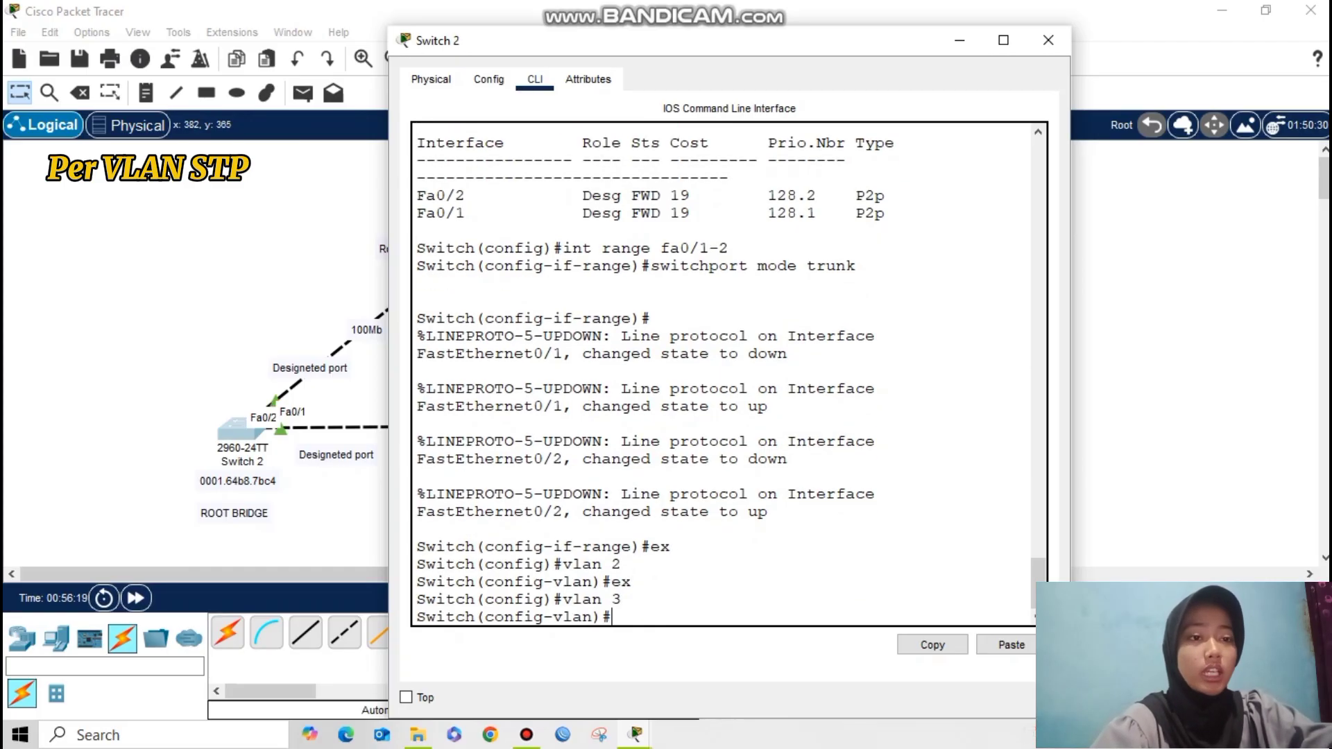
key(Return)
Step: Show the spanning-tree details on Switch 2 again and review the separate entries for each VLAN
text(do show spanning-tree)
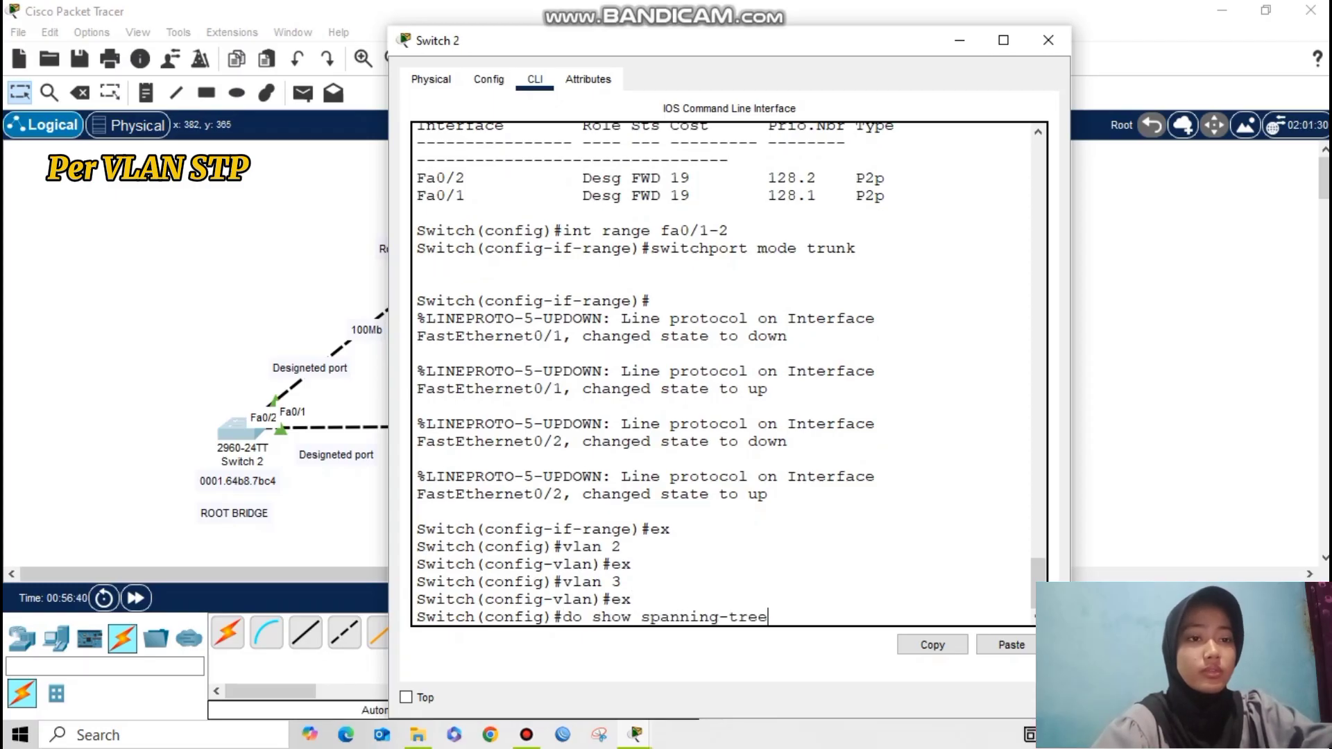
key(Return)
drag(417, 254, 486, 447)
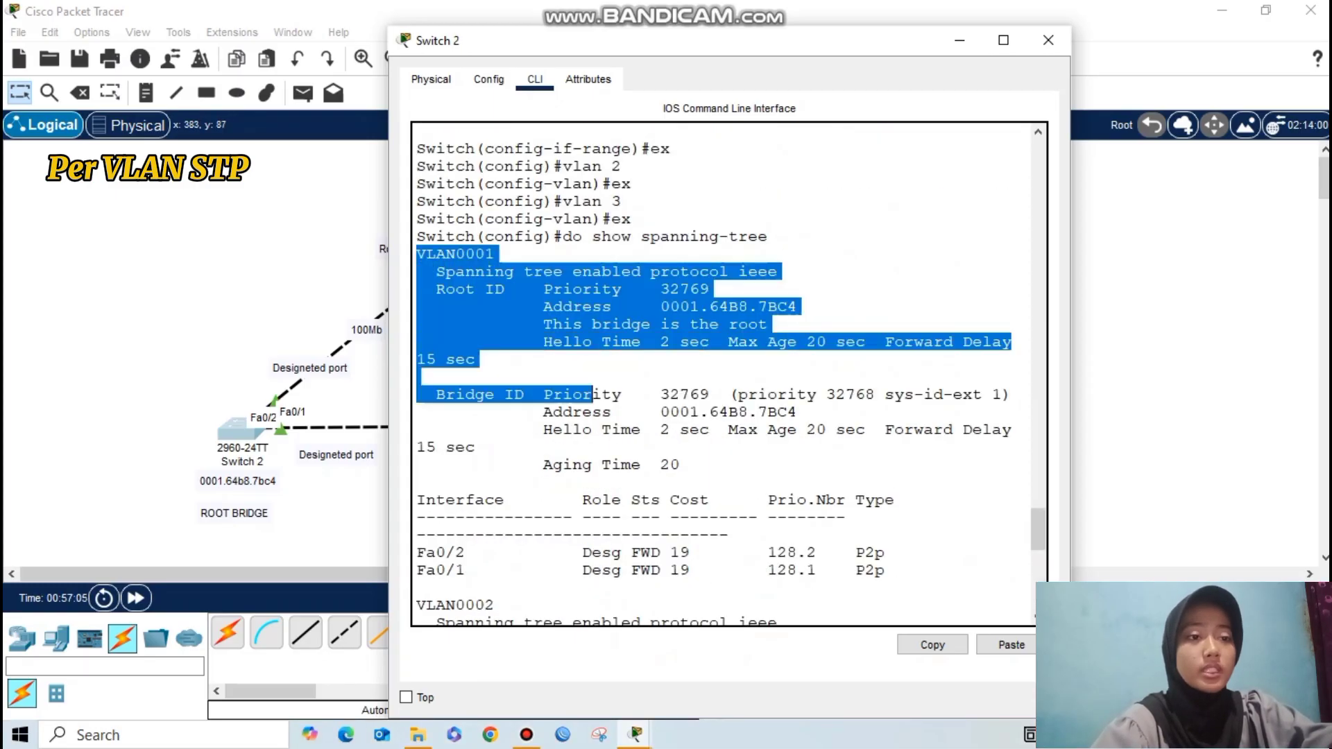
click(690, 534)
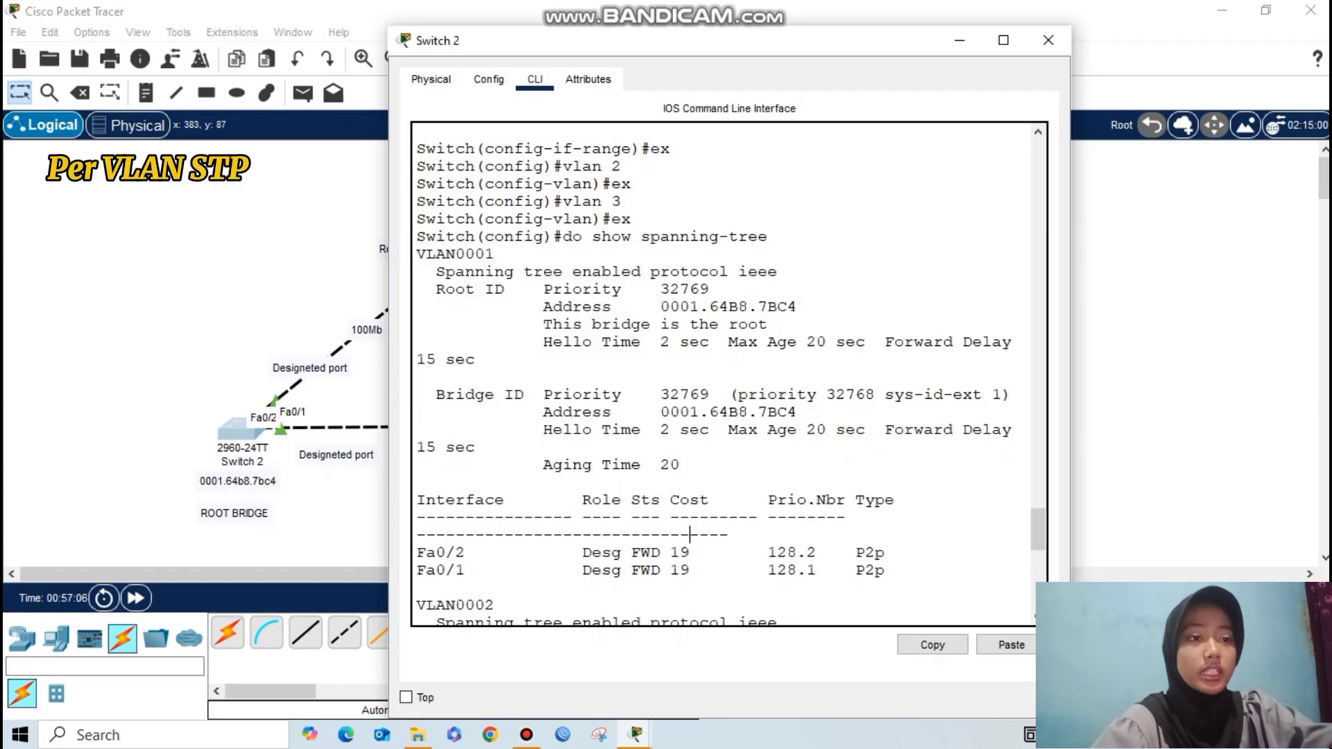
scroll(690, 534, down, 12)
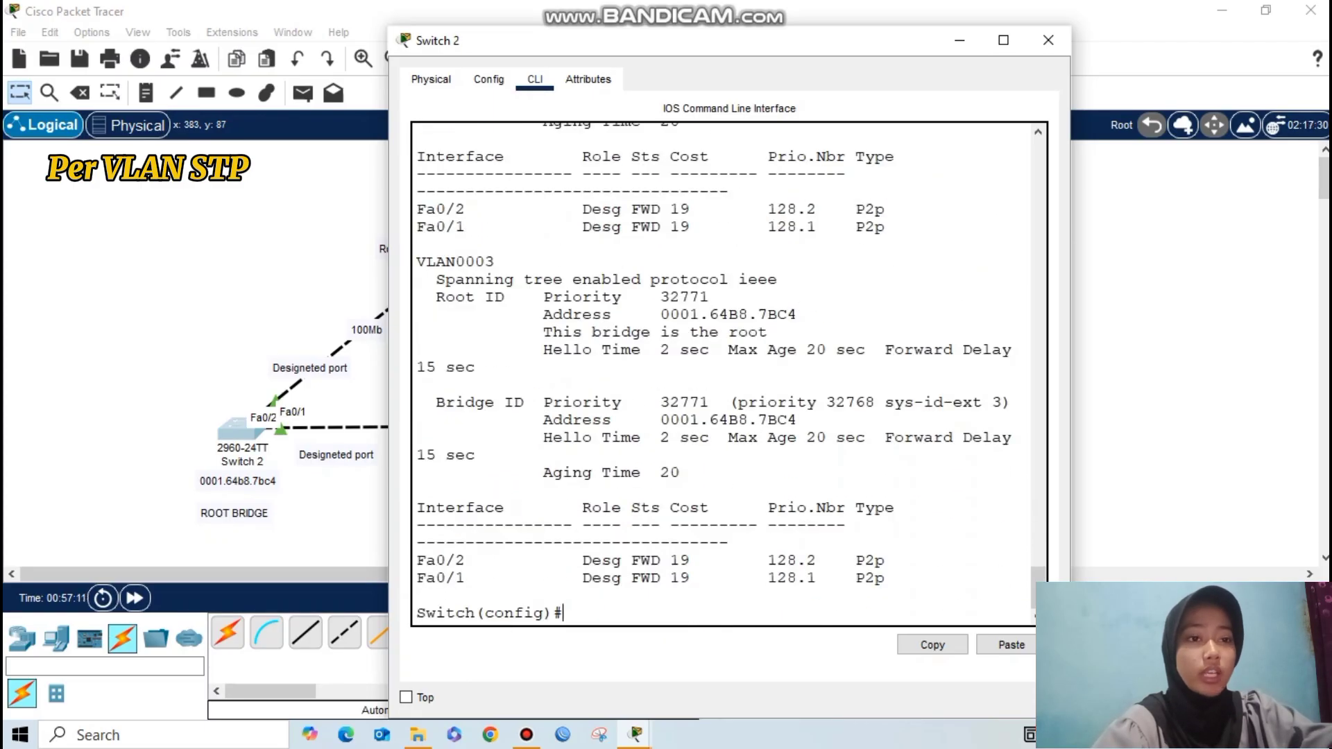
Step: Highlight and review the per-VLAN root and bridge entries in Switch 2's spanning-tree output
scroll(690, 534, up, 8)
scroll(690, 534, down, 2)
drag(418, 258, 684, 469)
key(ctrl+c)
drag(417, 262, 728, 542)
key(ctrl+c)
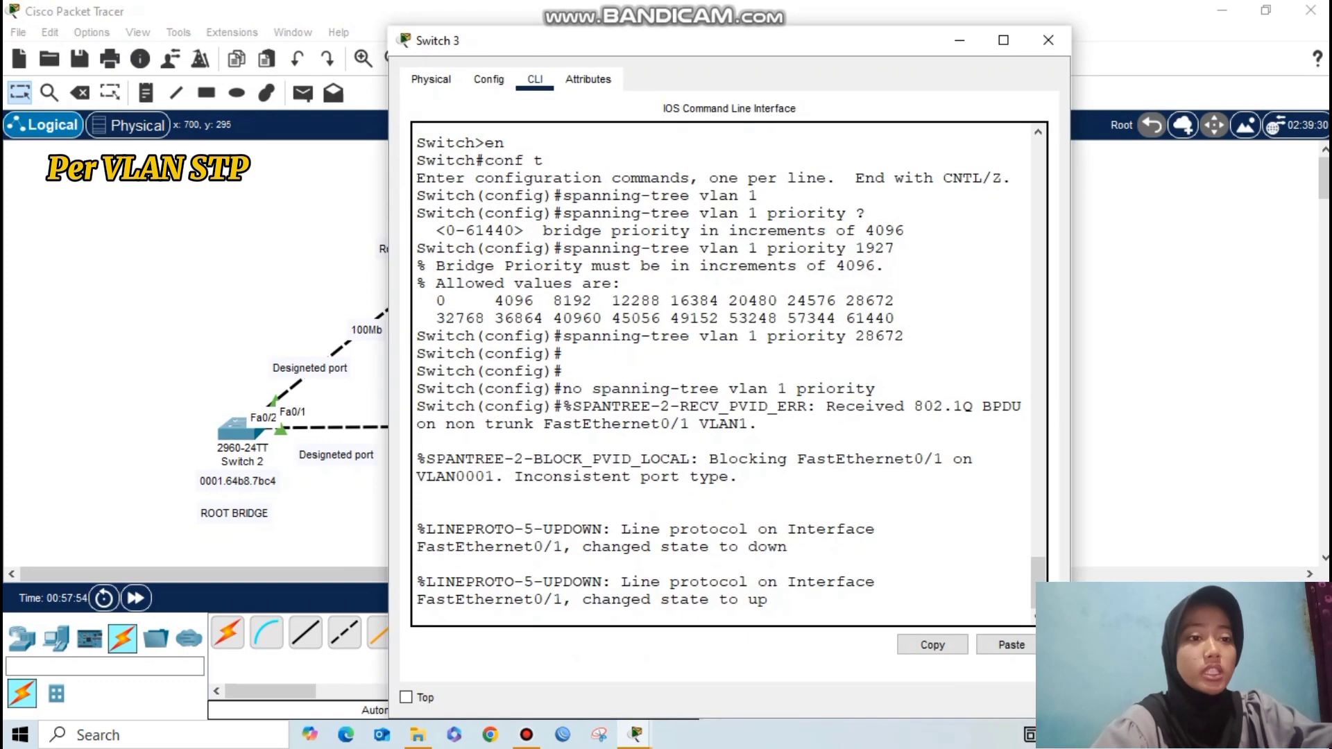
Step: Set interfaces fa0/1-2 on Switch 3 to trunk mode
key(Return)
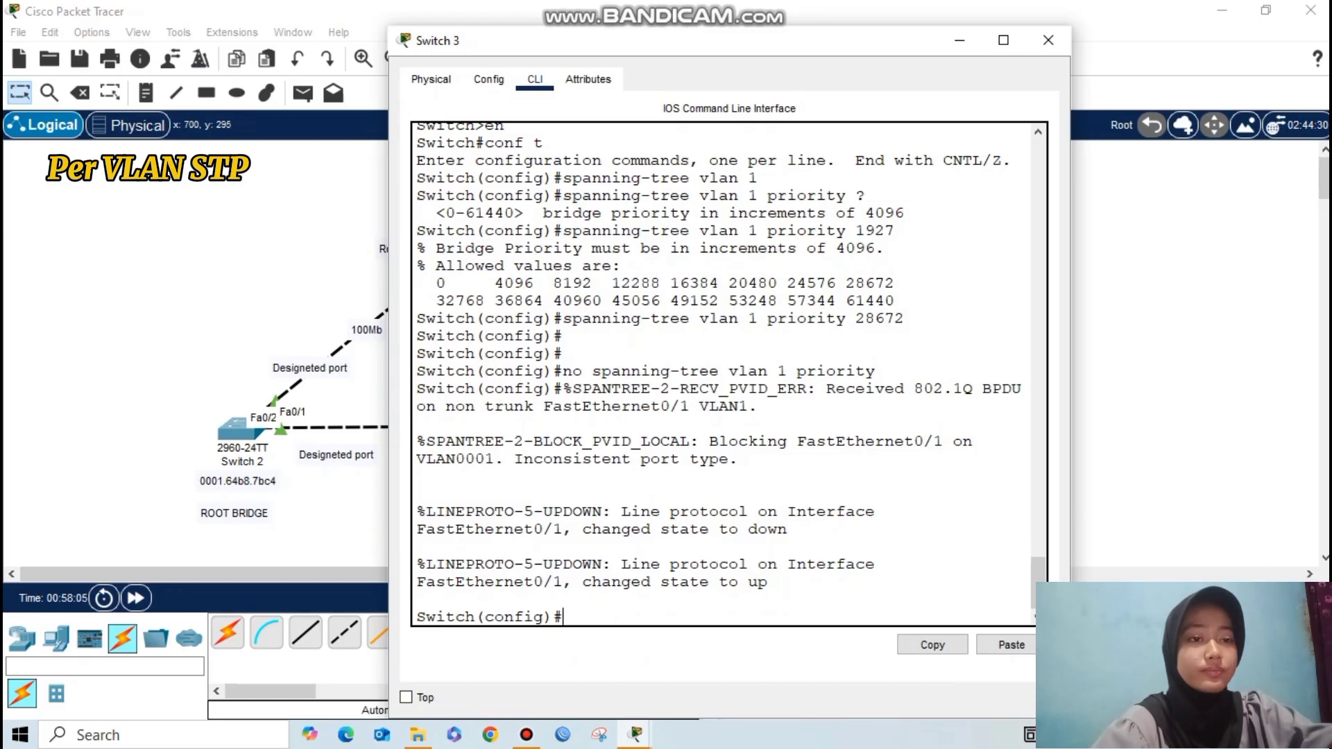
text(int range fa0/1-2)
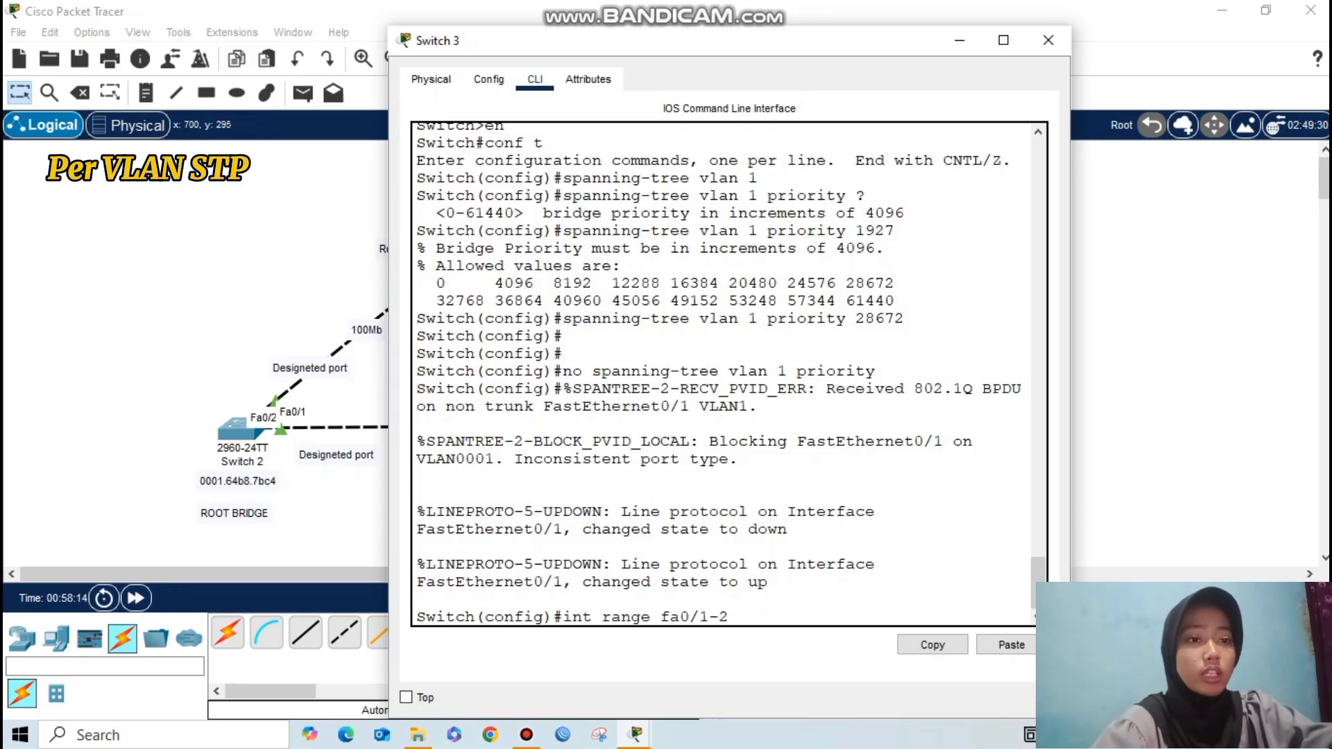
key(Return)
text(switchport mode trunk)
key(Return)
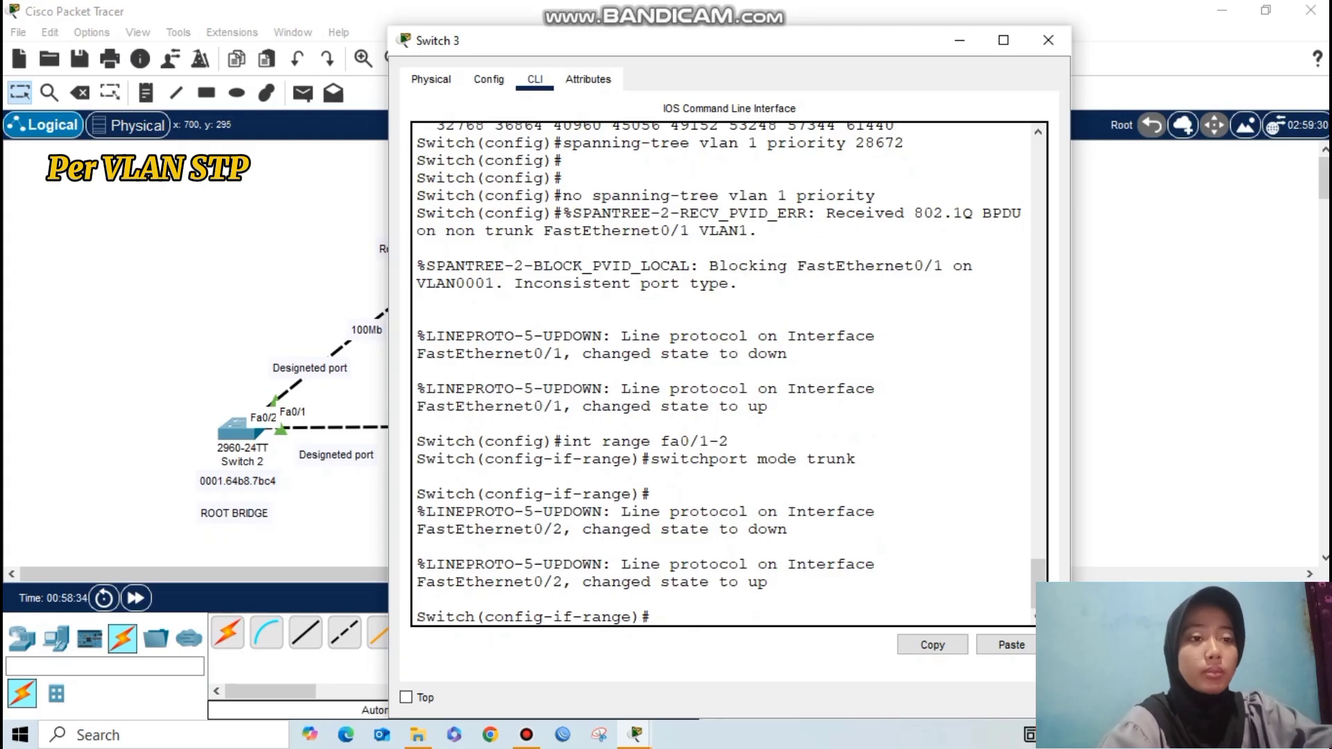
Step: Create VLAN 2 and VLAN 3 on Switch 3, exiting VLAN configuration after each
text(vlan 2)
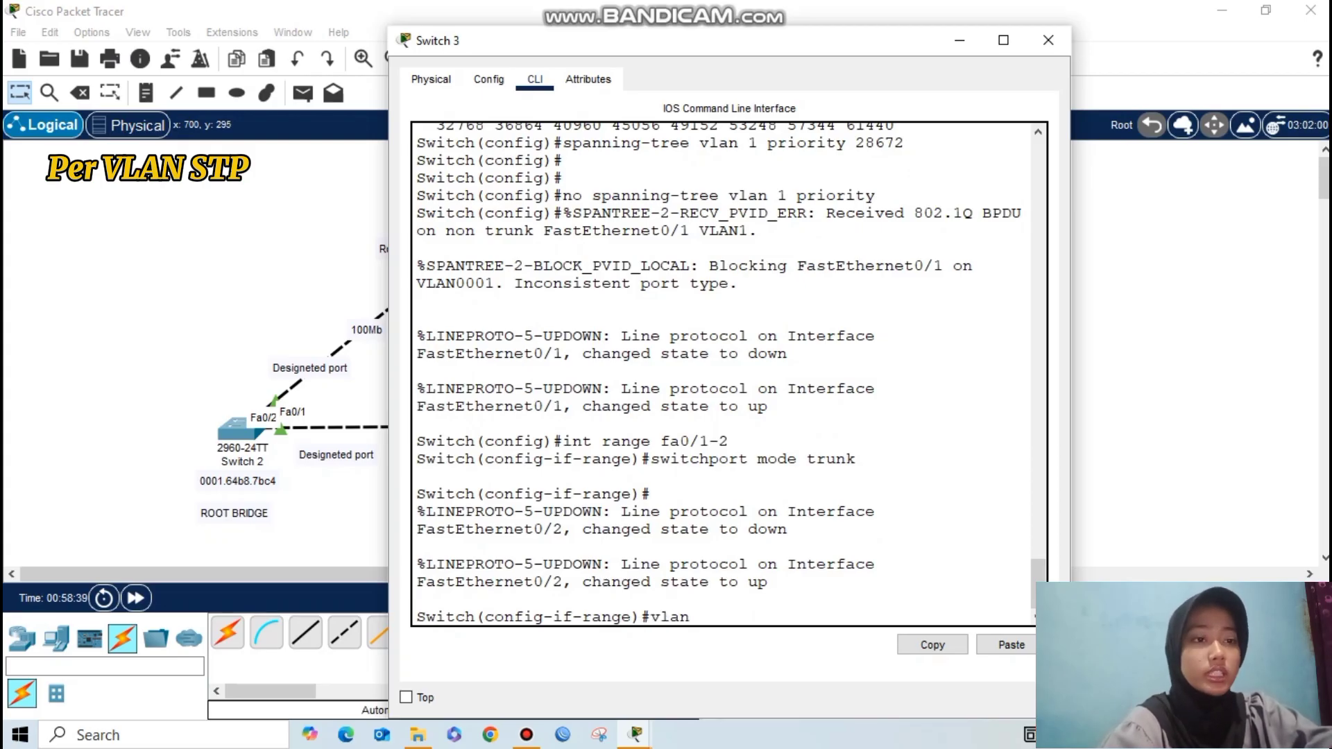
key(Return)
text(ex)
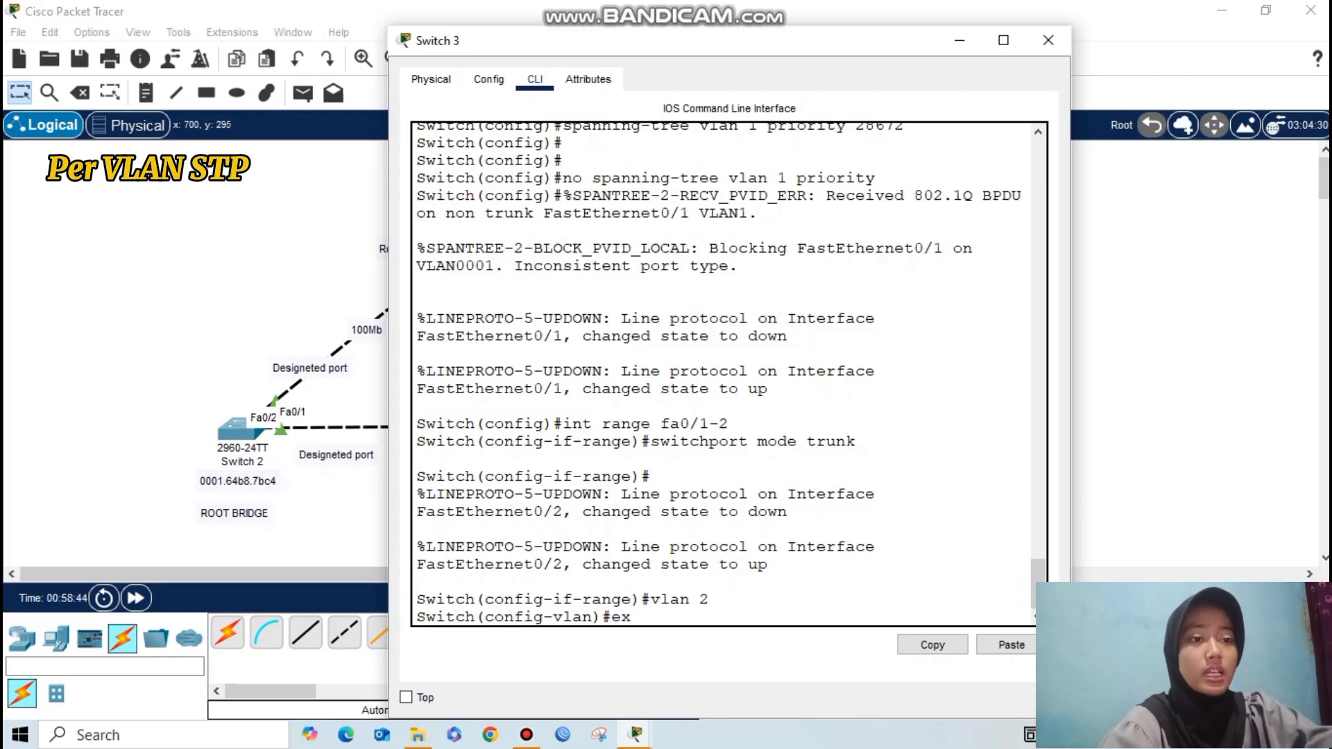
key(Return)
text(vlan 3)
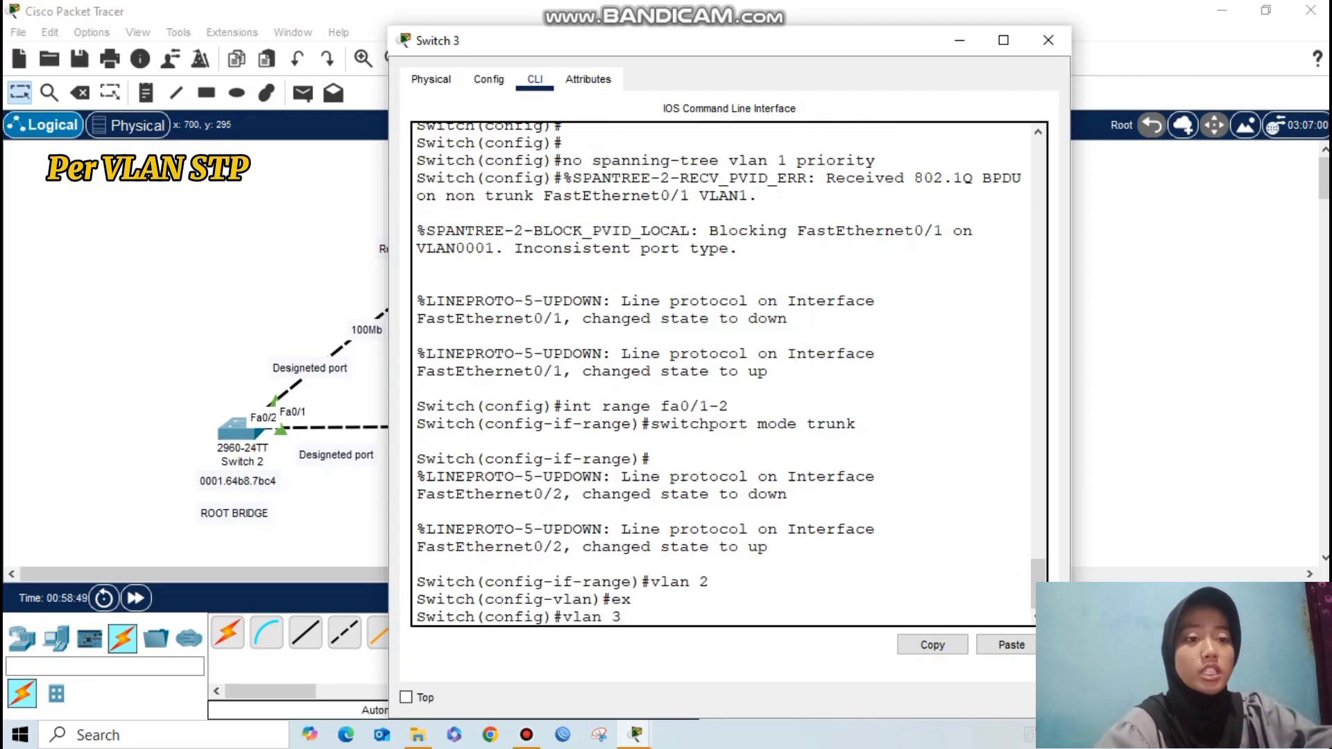
key(Return)
text(ex)
key(Return)
Step: Show the spanning-tree details on Switch 3, review the VLAN 1, 2 and 3 entries, and put its window away
text(do show s)
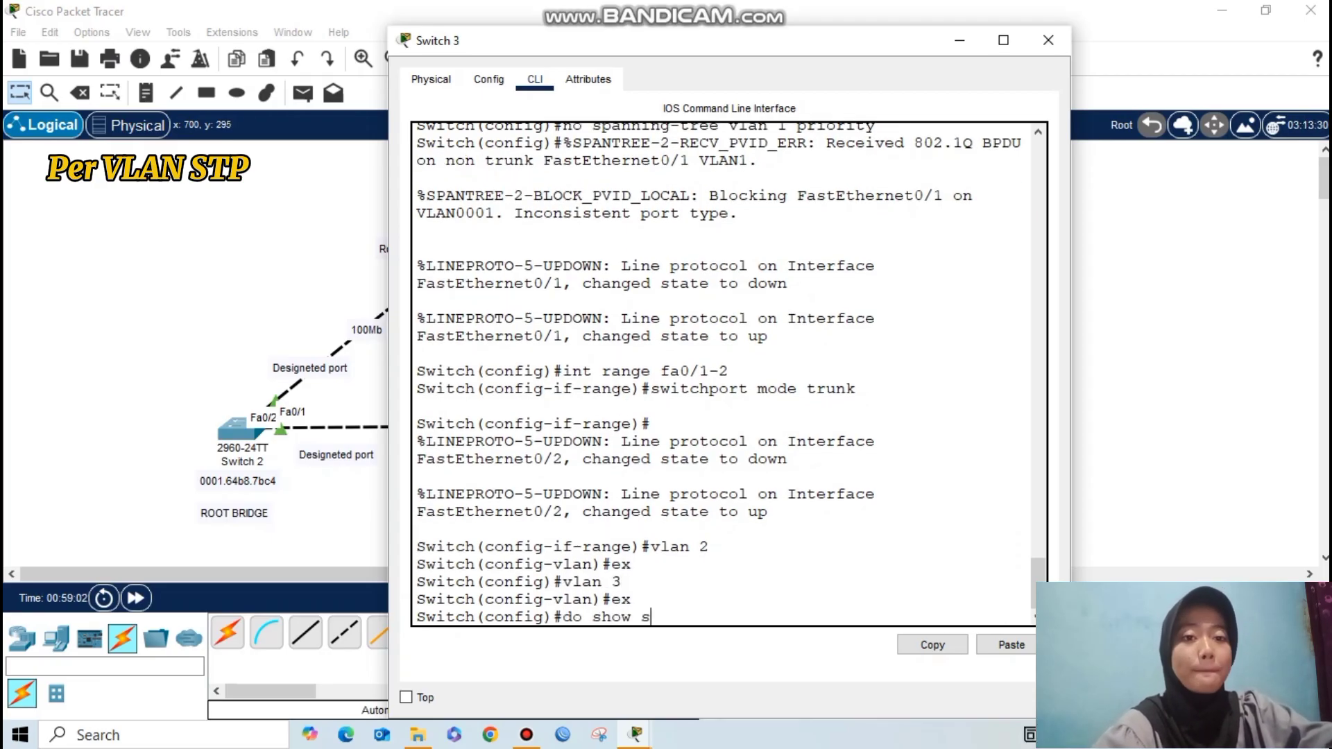
text(panning-tree)
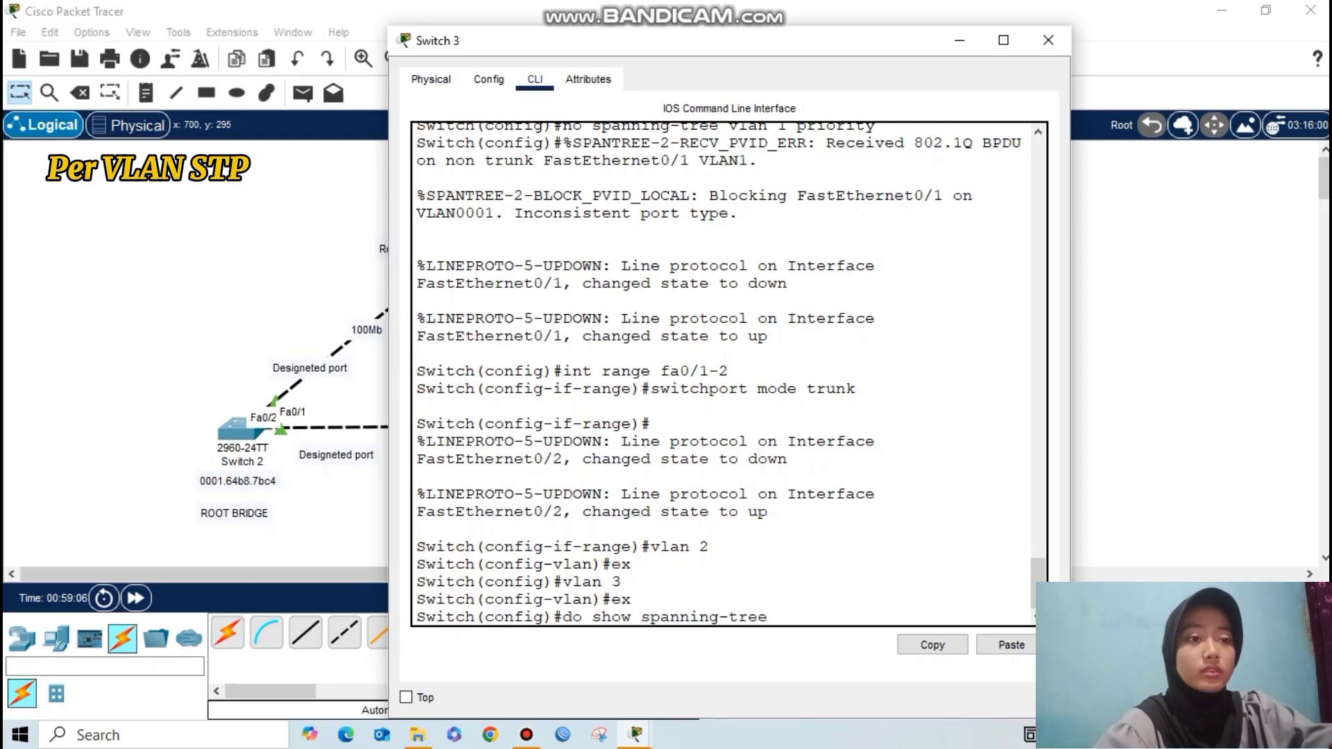
key(Return)
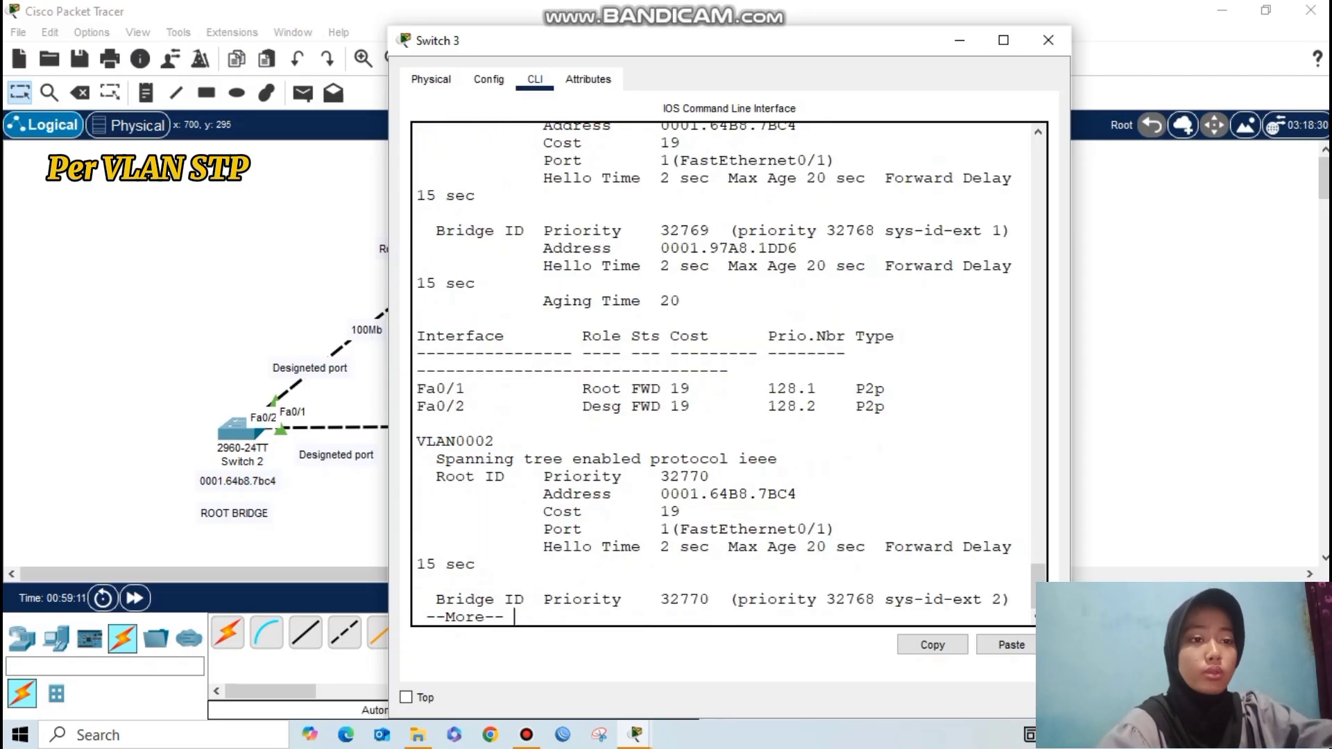
scroll(722, 375, up, 5)
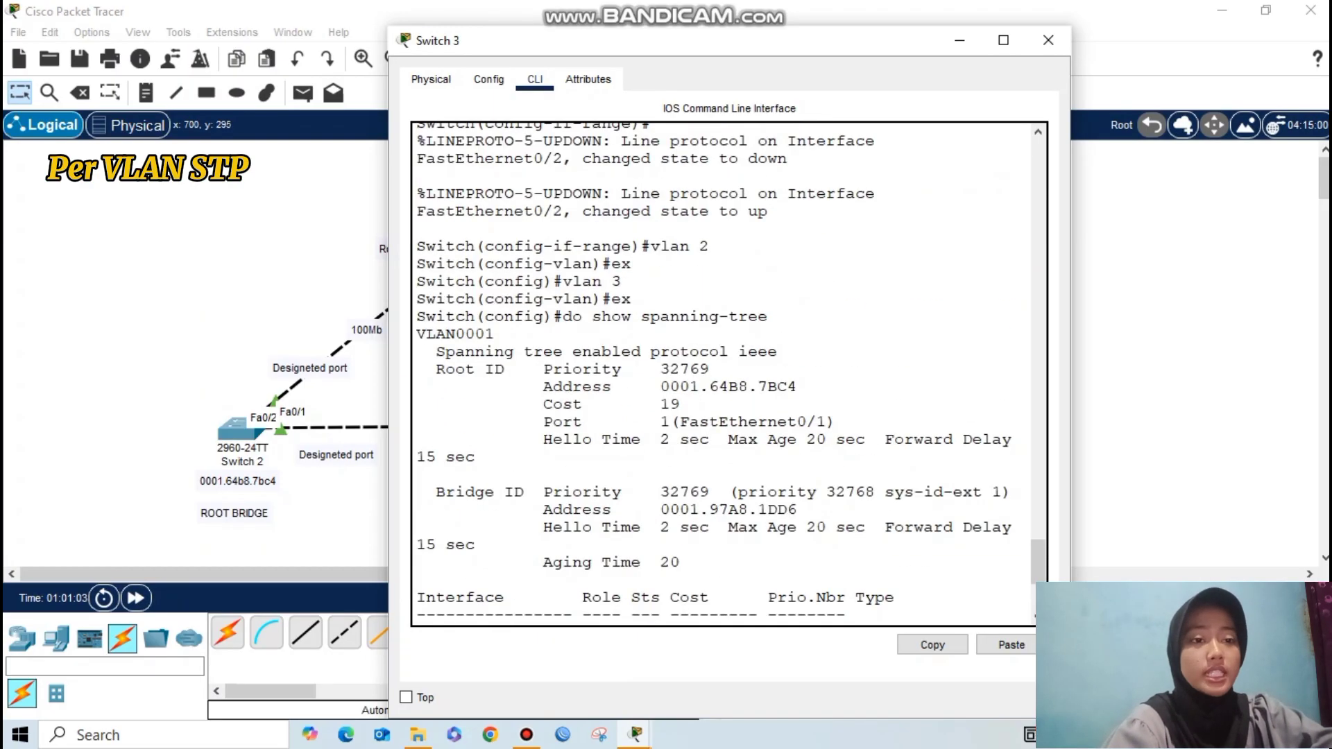
drag(424, 334, 680, 563)
click(798, 388)
scroll(798, 387, down, 5)
drag(416, 437, 478, 561)
key(space)
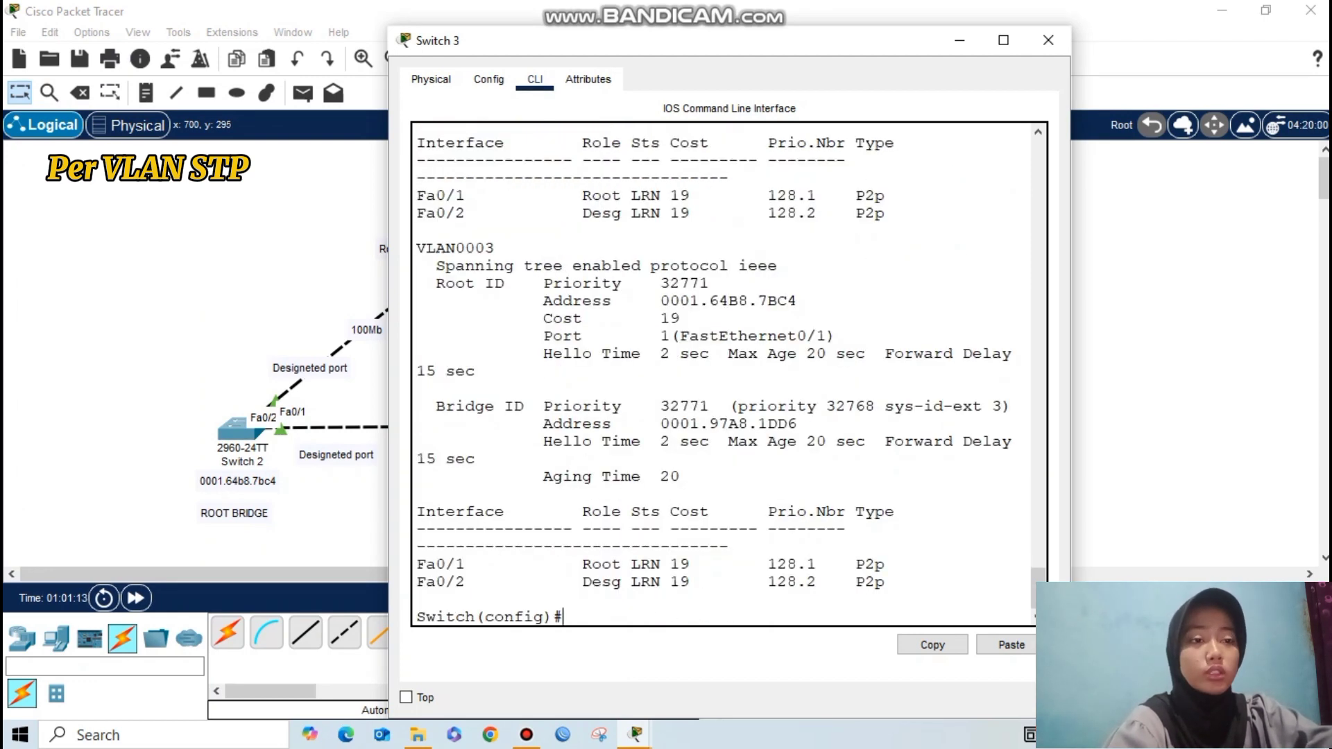
drag(436, 248, 817, 583)
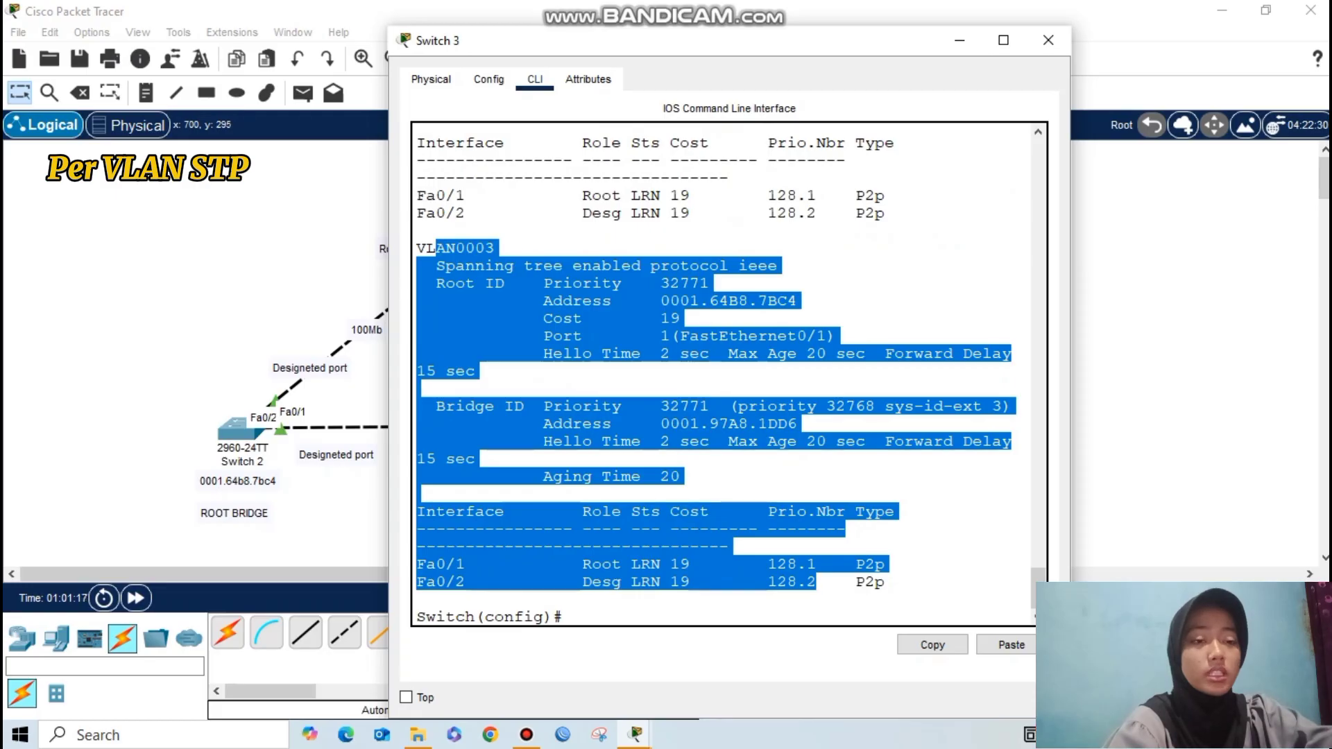
click(818, 583)
click(960, 40)
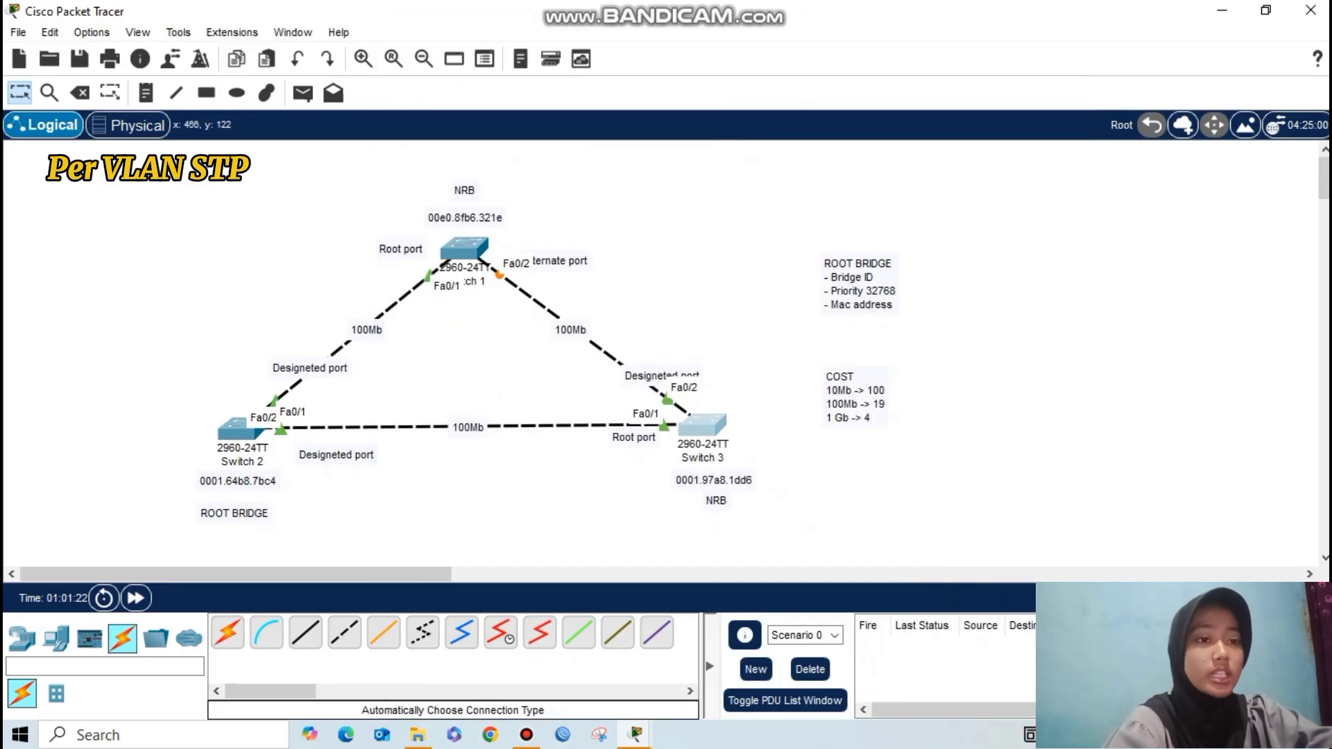
Step: Open the command line of Switch 1 and enter global configuration mode with en and conf t
click(465, 248)
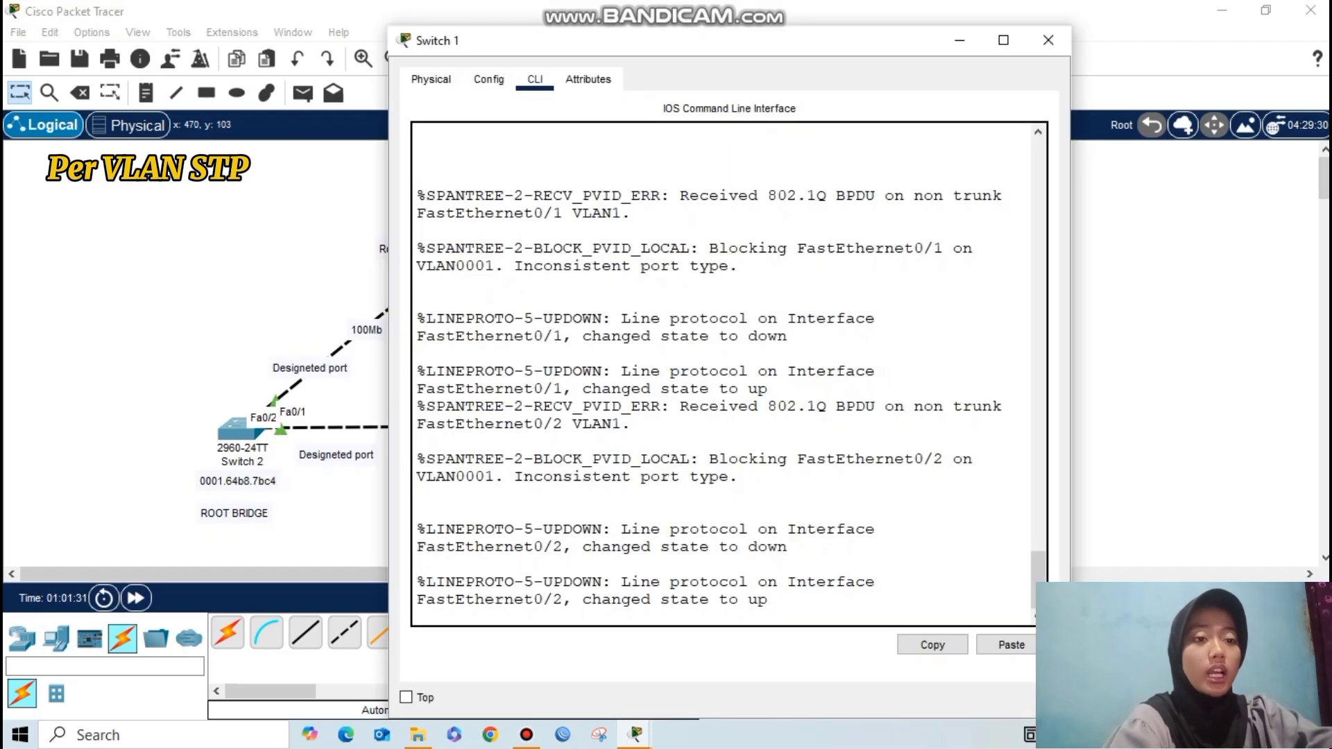
key(Return)
text(en)
key(Return)
text(conf t)
key(Return)
Step: Set interfaces fa0/1-2 on Switch 1 to trunk mode and return to global configuration mode
text(int ra)
text(nge fa0/1-2)
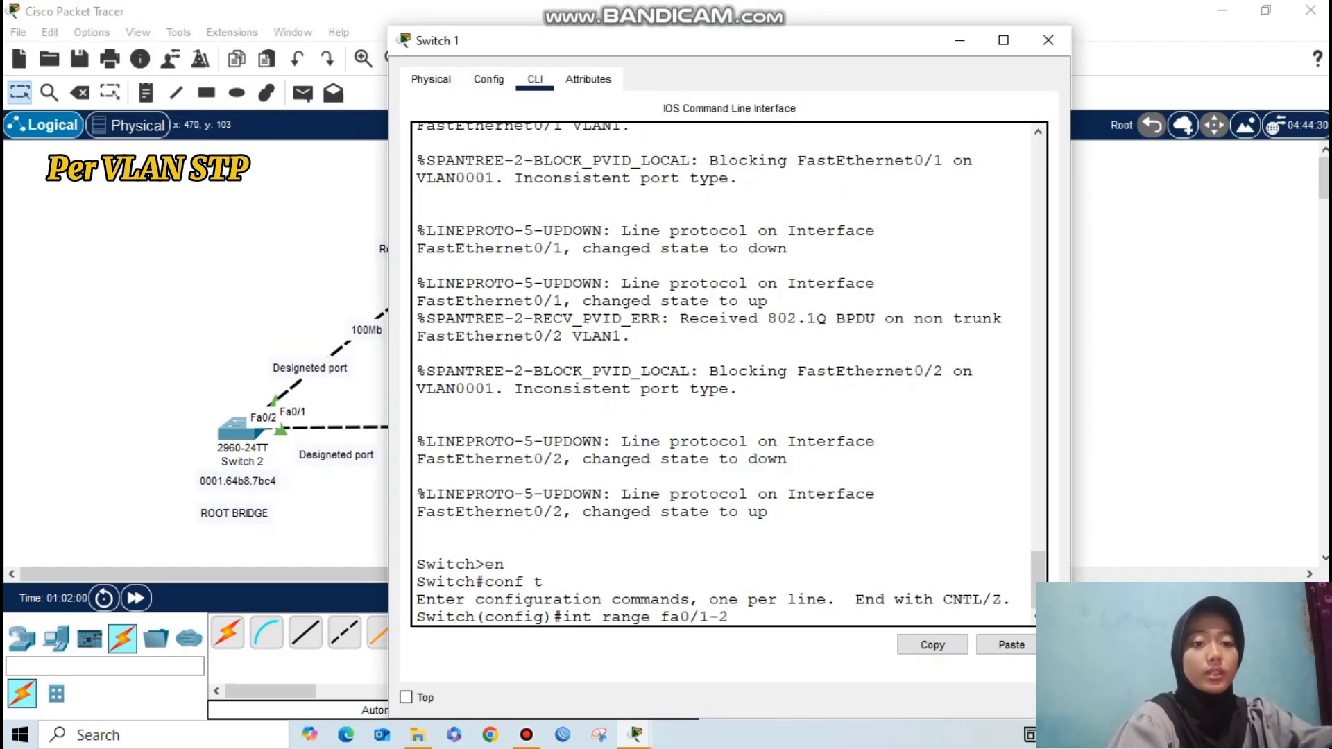
key(Return)
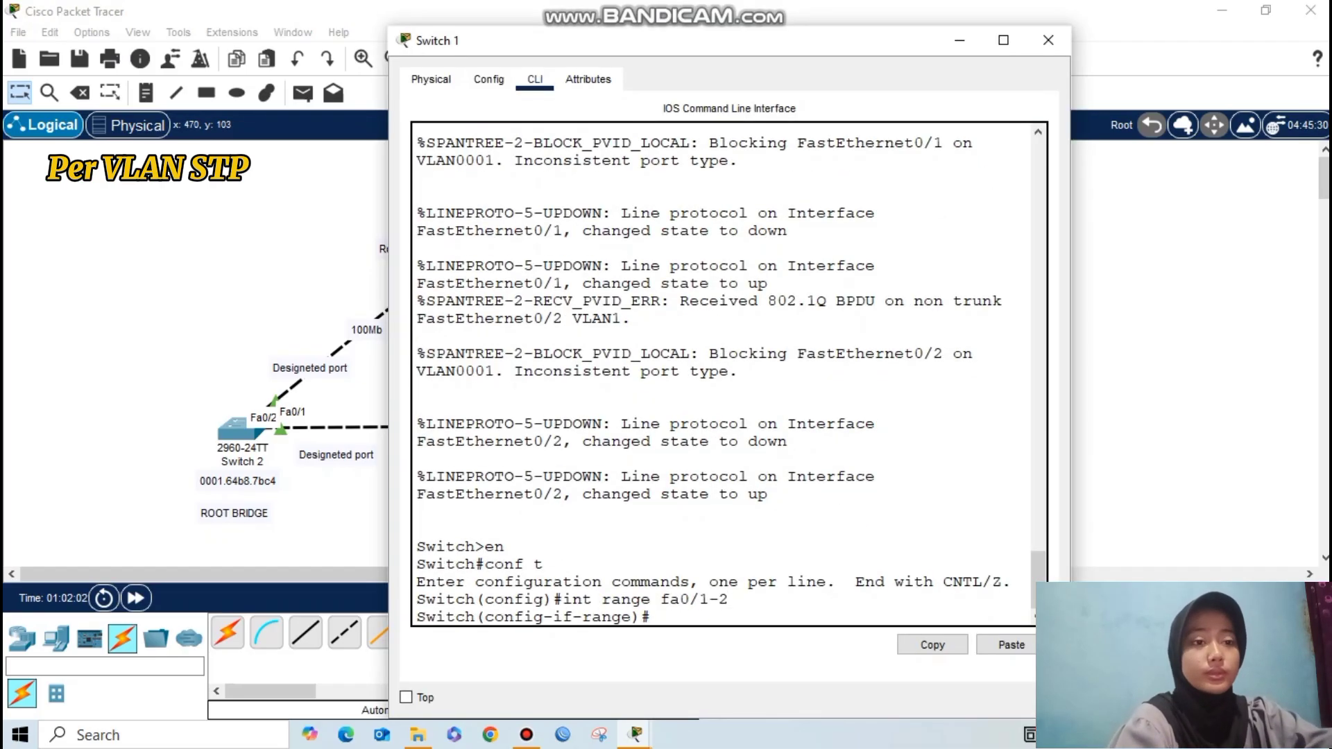
text(switchport mod)
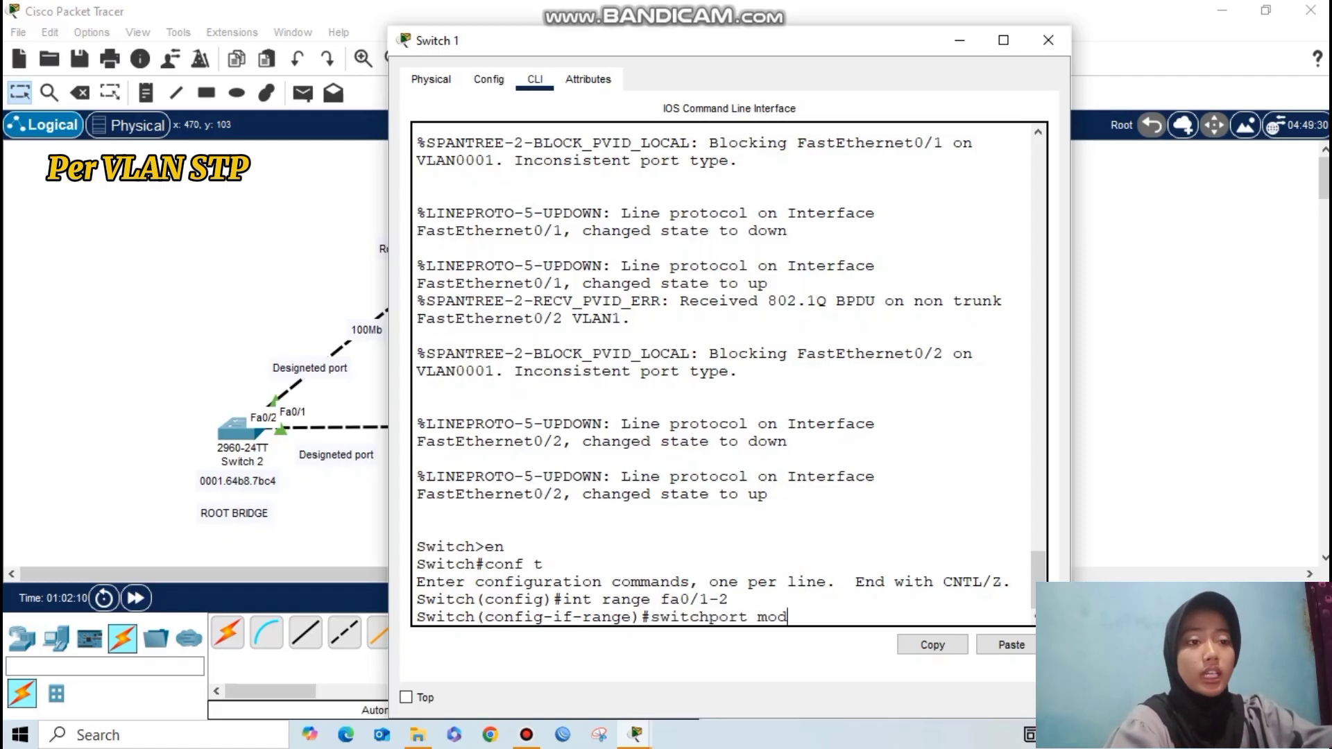
text(e trunk)
key(Return)
text(ex)
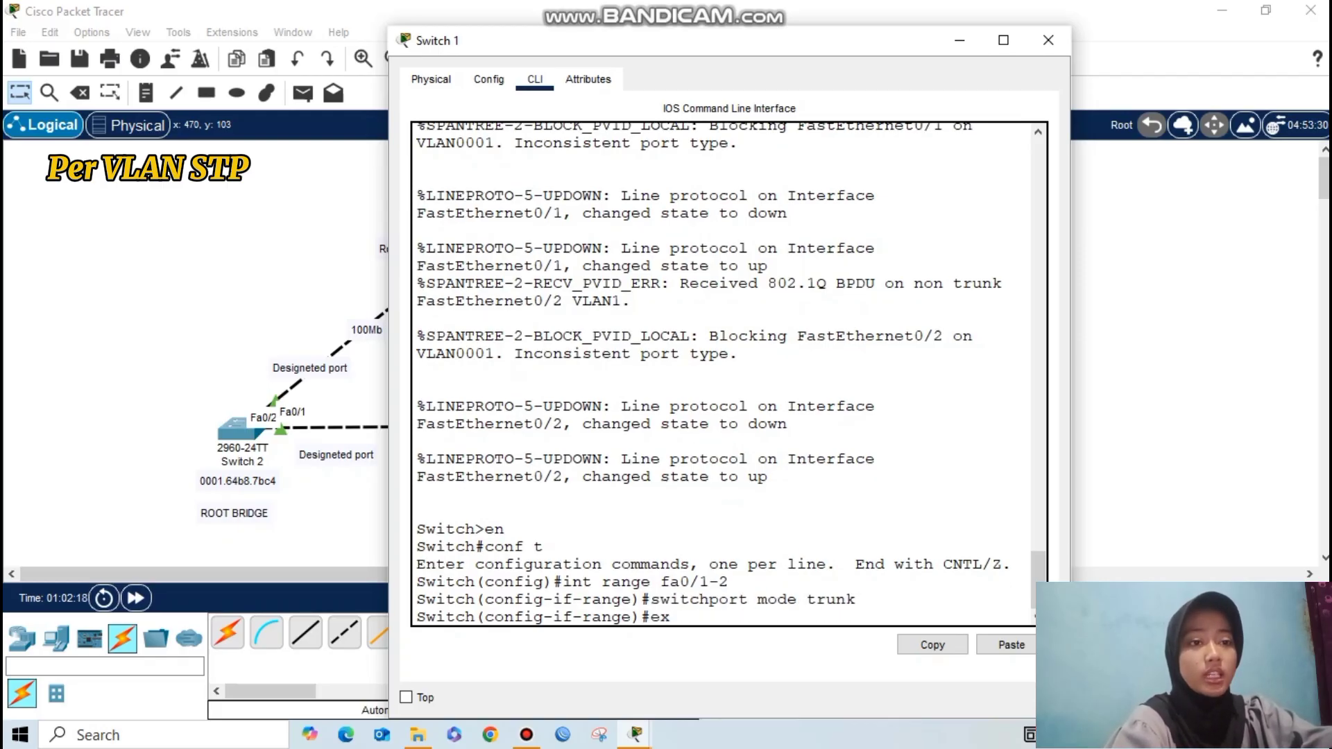
key(Return)
Step: Create VLAN 2 and VLAN 3 on Switch 1, exiting VLAN configuration after each
text(vlan 2)
key(Return)
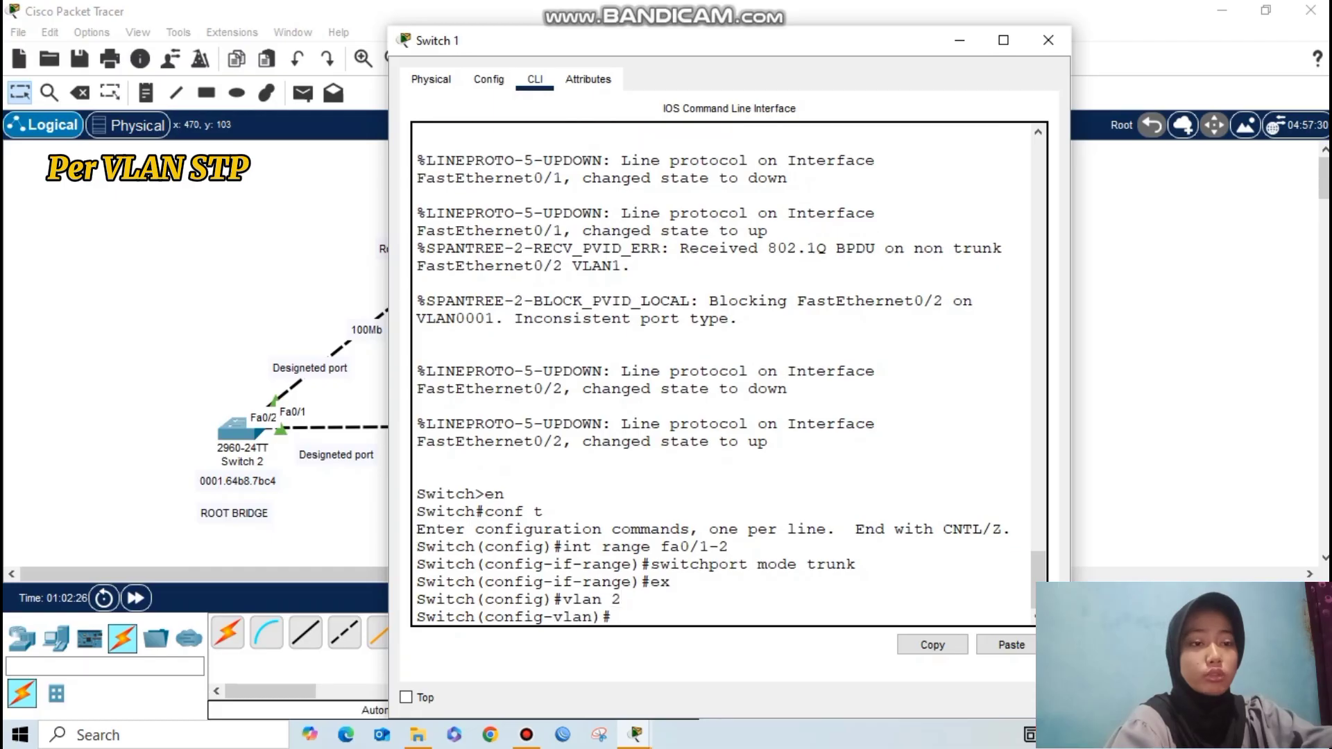
text(ex)
key(Return)
text(vlan 3)
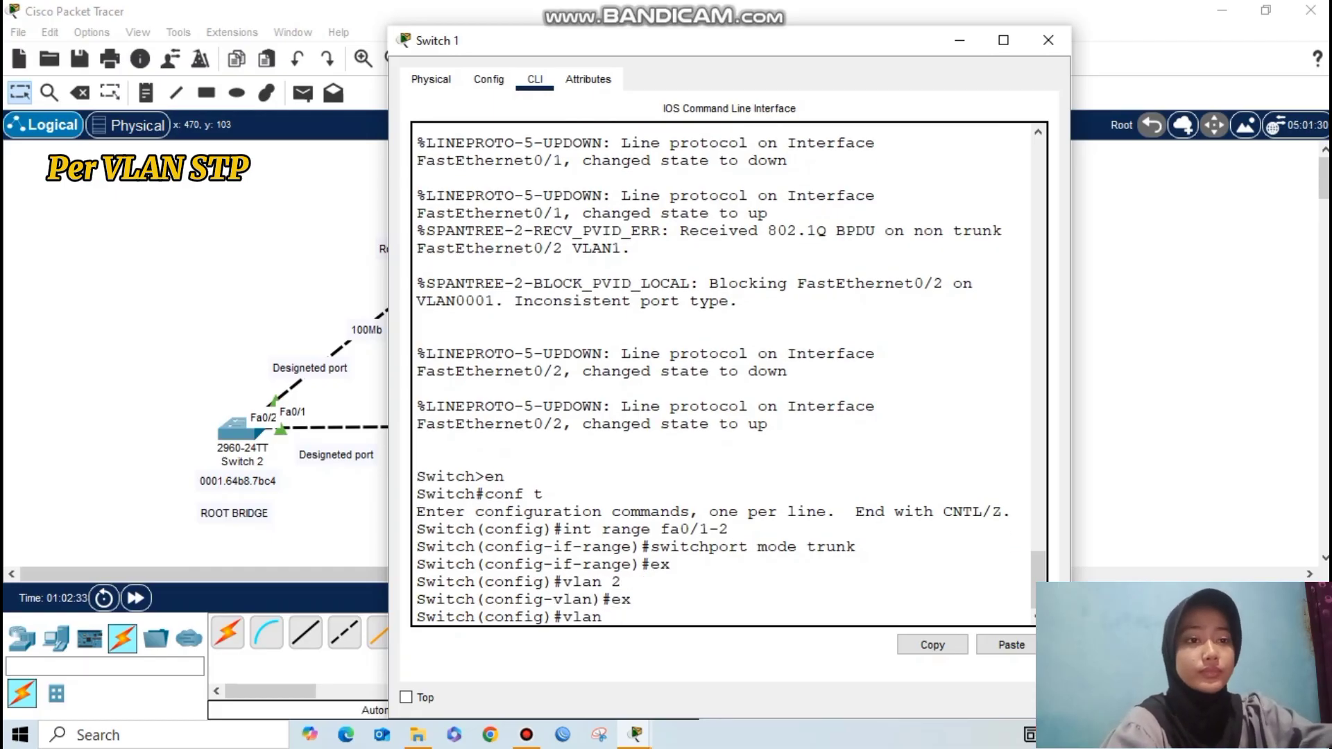
key(Return)
text(ex)
key(Return)
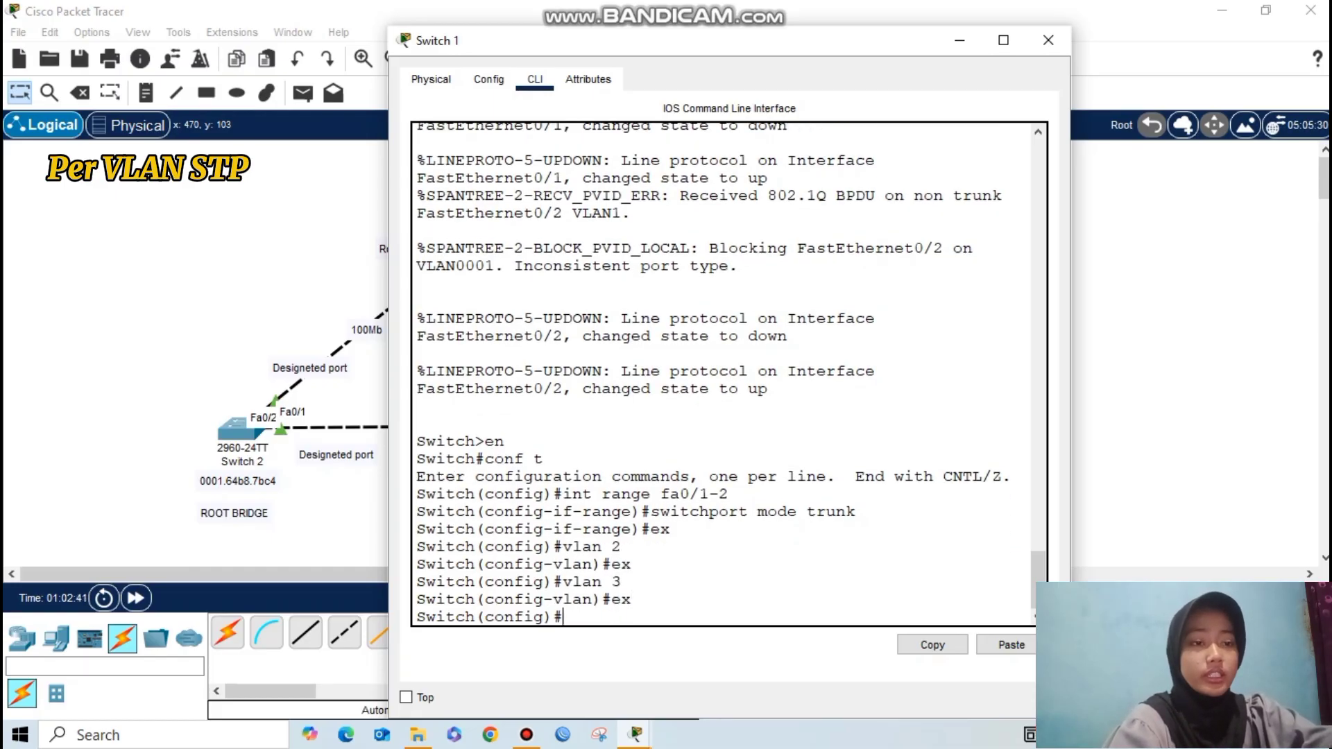
Step: Show the spanning-tree details on Switch 1, review the VLAN 1, 2 and 3 entries, and return to the topology
key(Return)
text(do show spanning-tree)
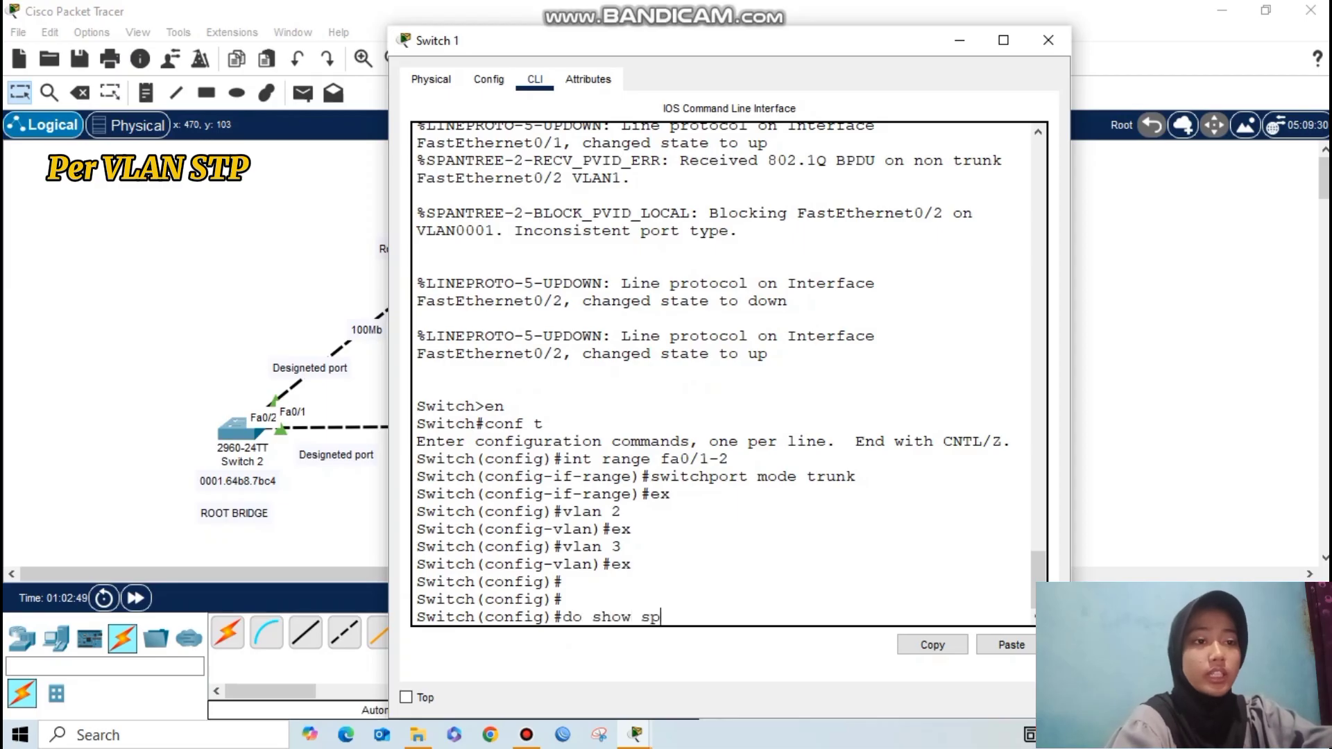
key(Return)
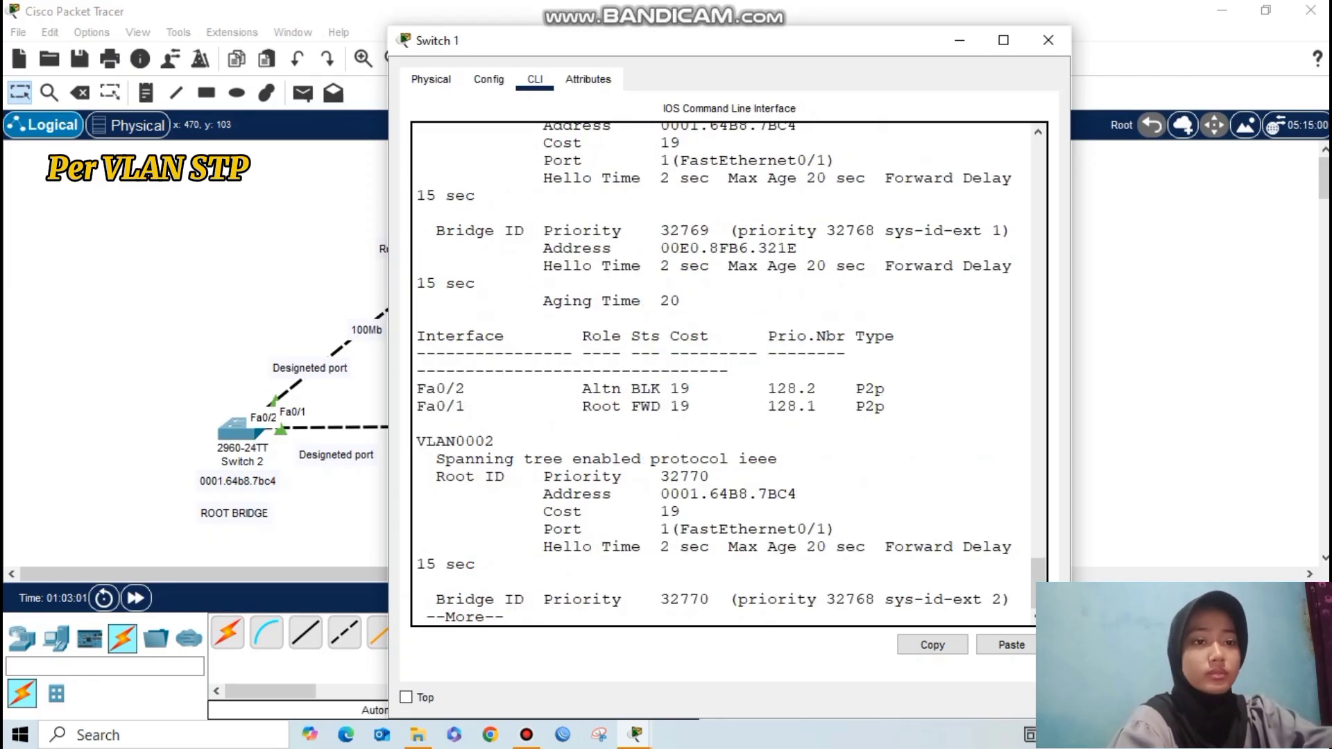
scroll(721, 375, up, 3)
drag(416, 213, 860, 477)
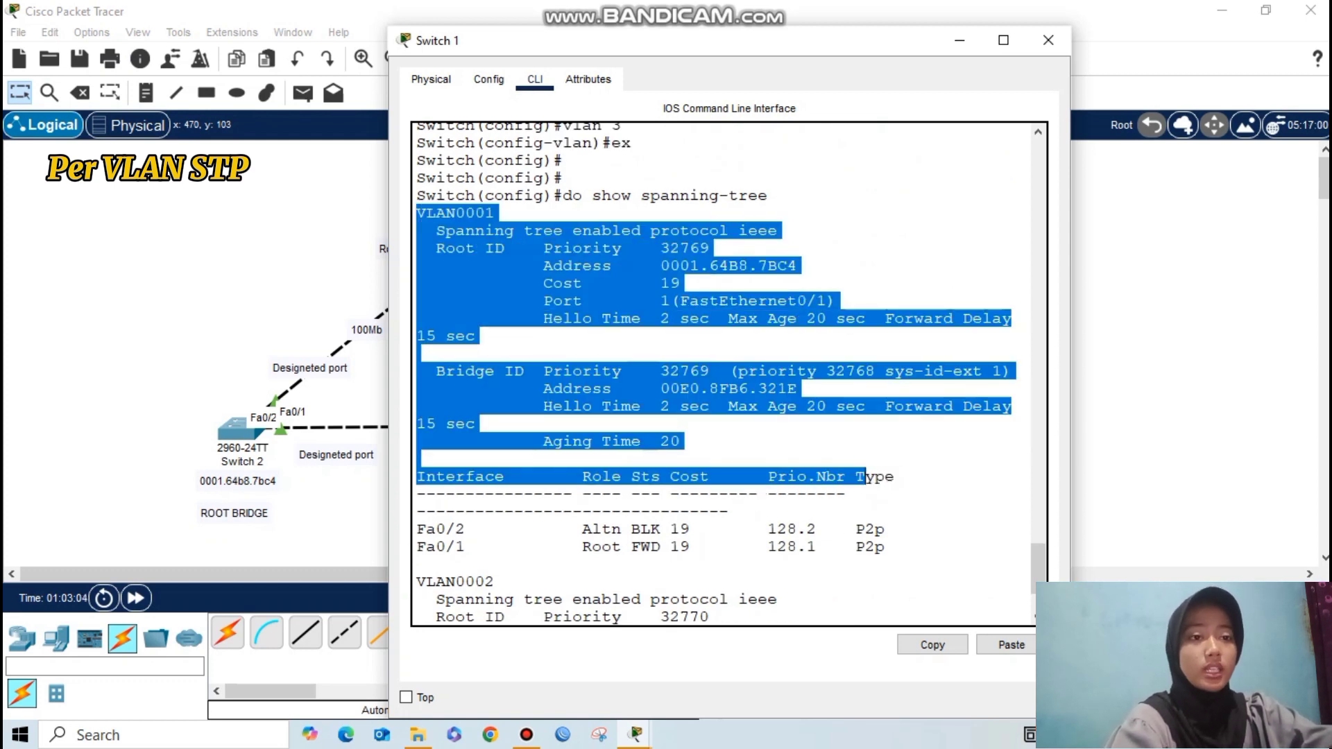
click(861, 478)
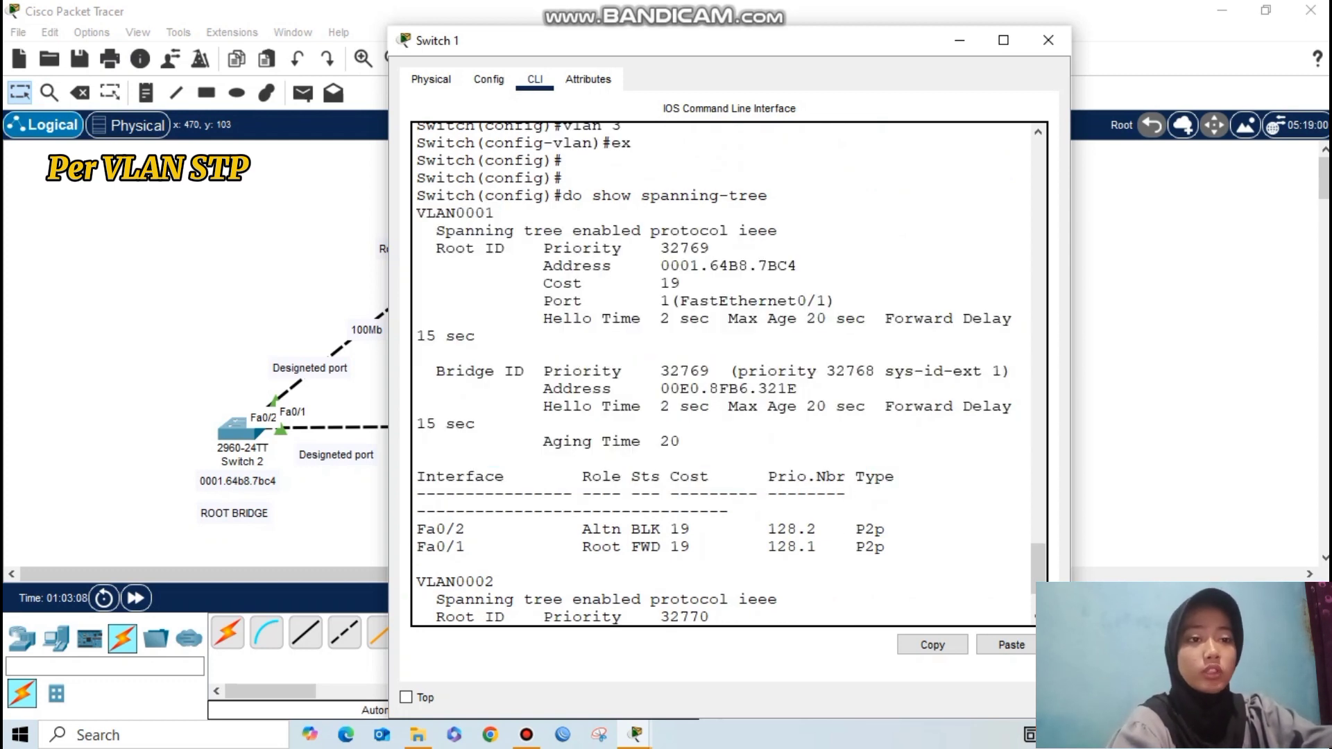
scroll(846, 494, down, 3)
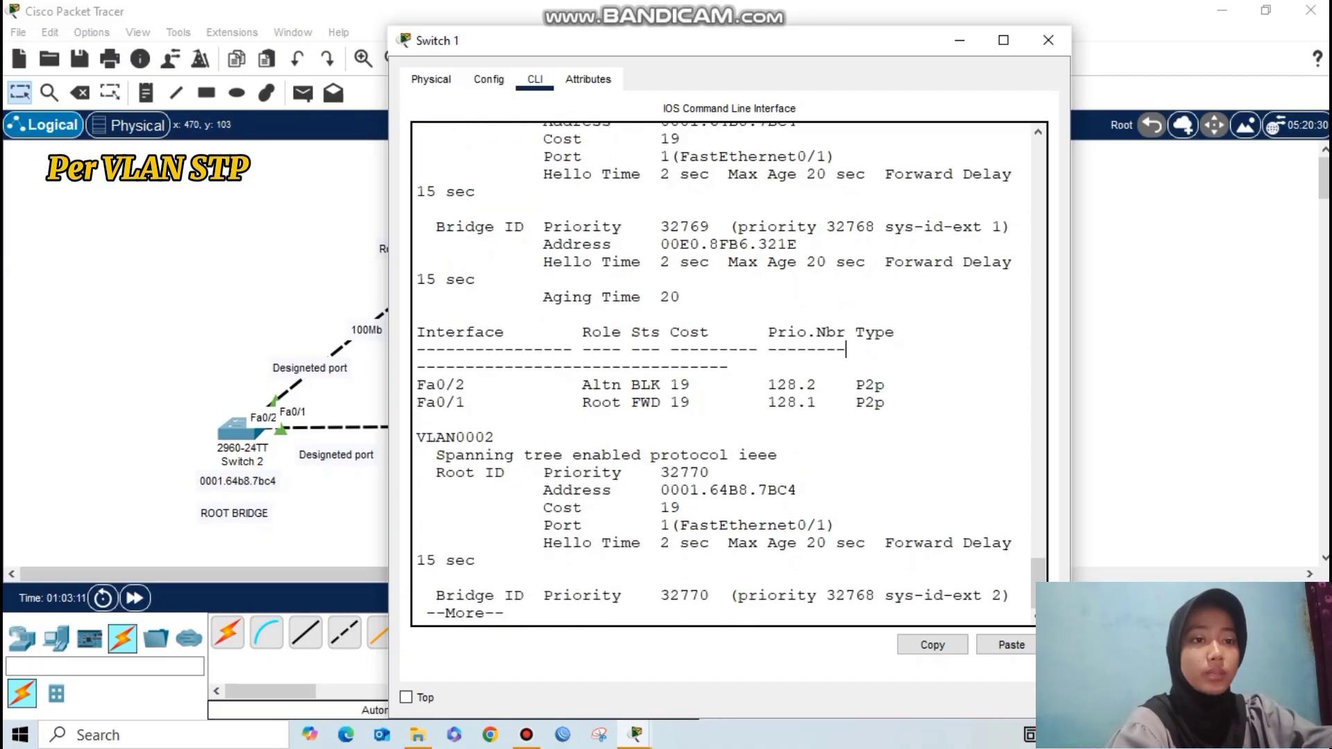
drag(425, 437, 964, 595)
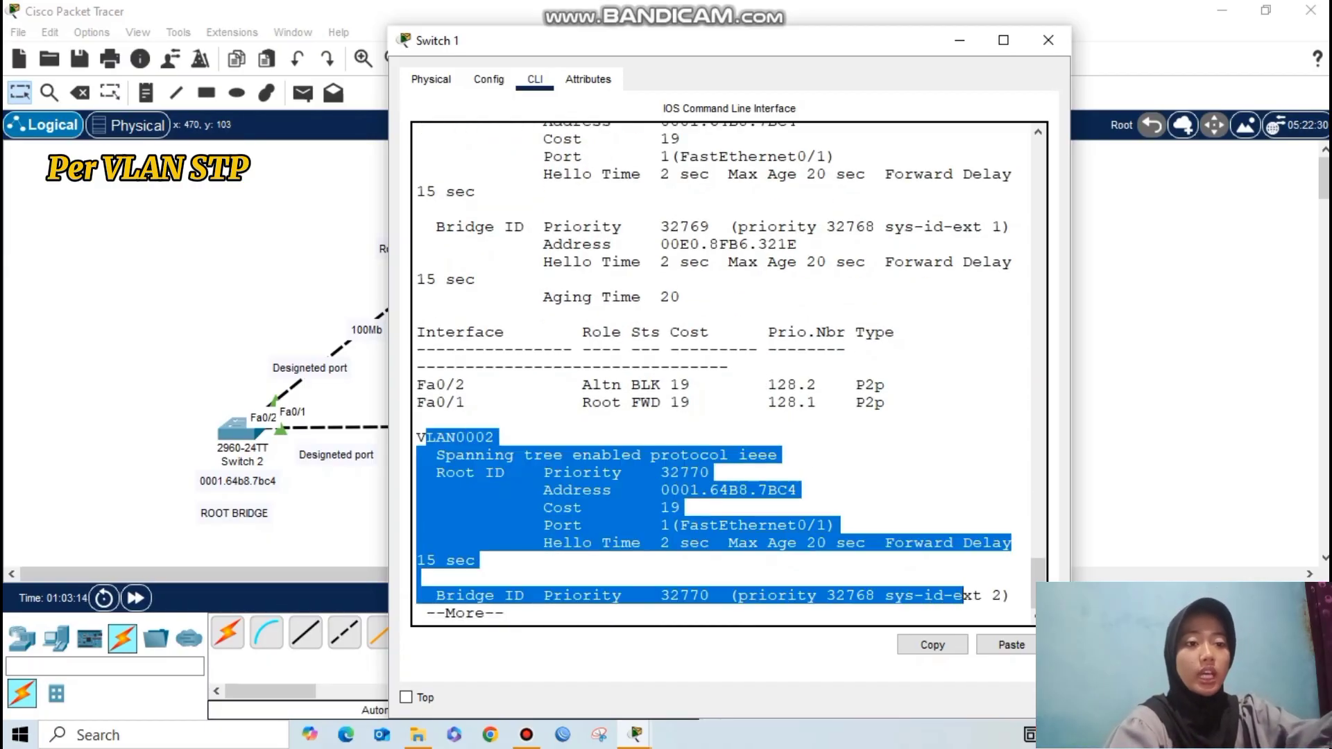
key(space)
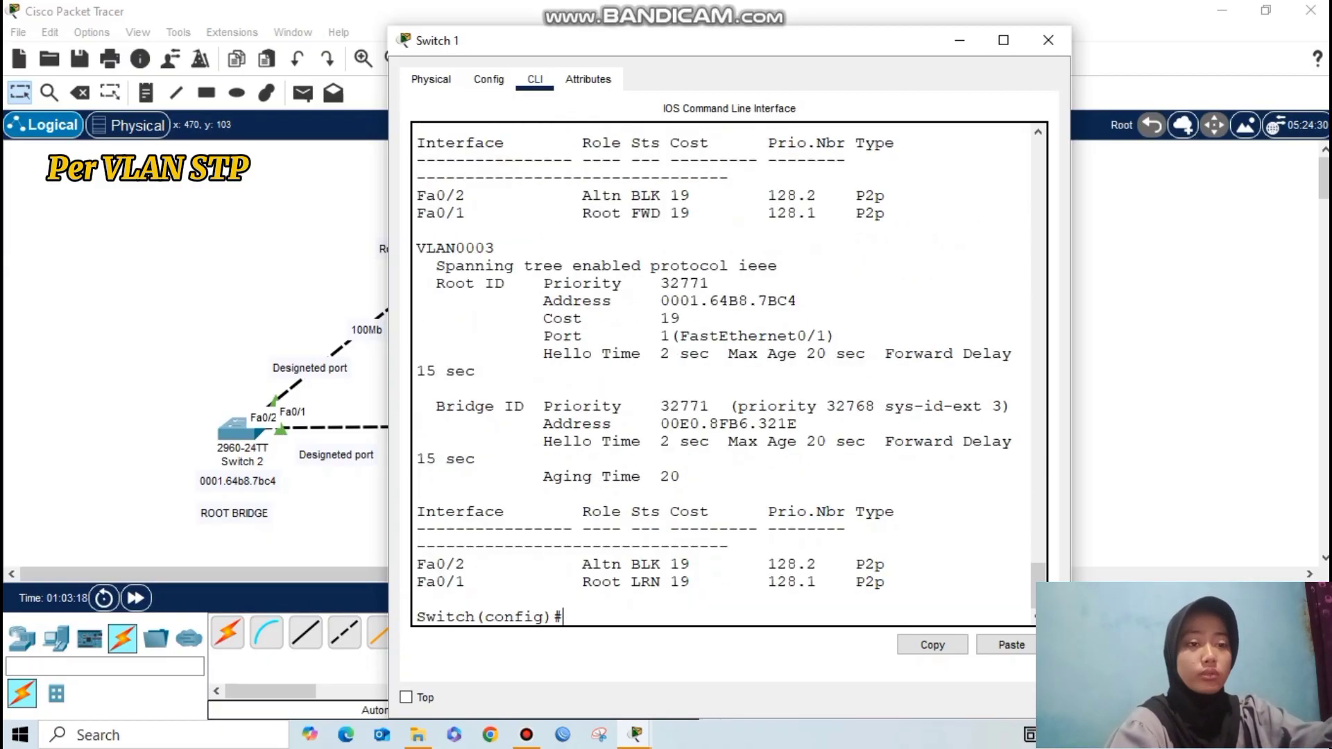
drag(416, 248, 846, 529)
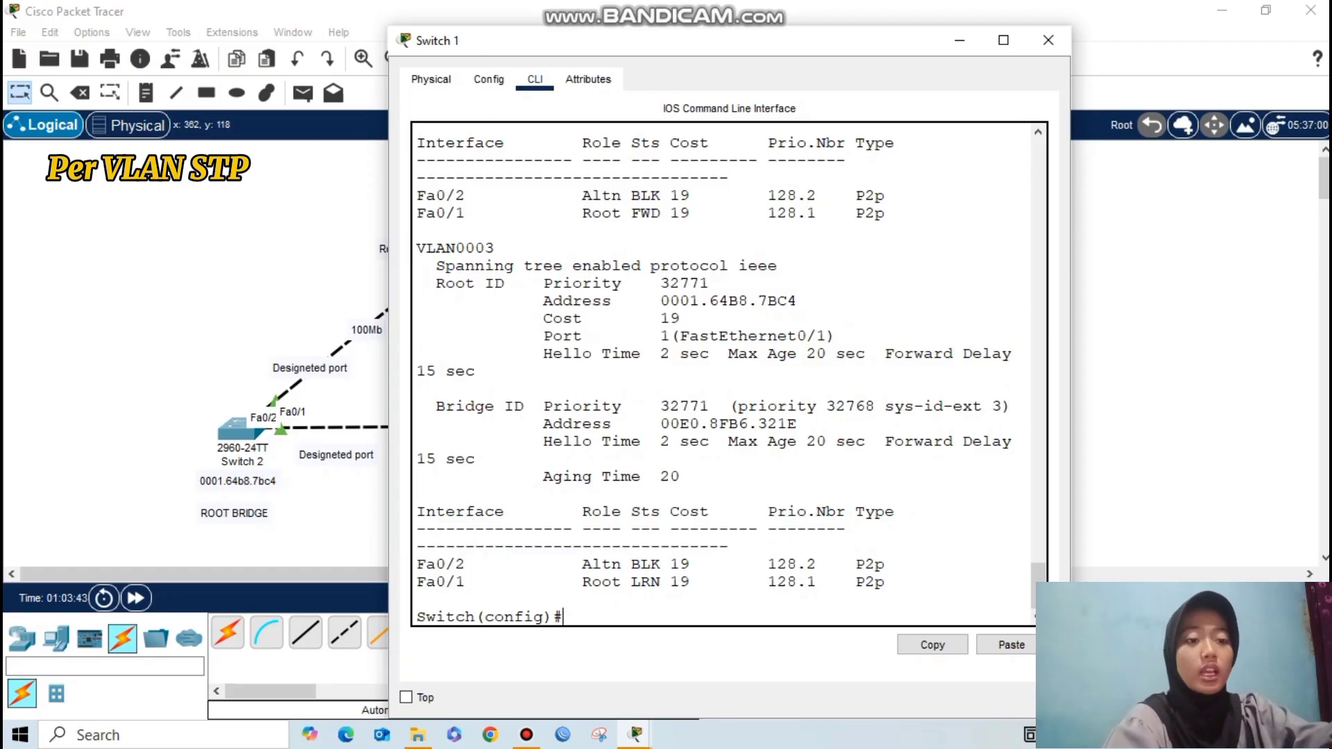
click(960, 39)
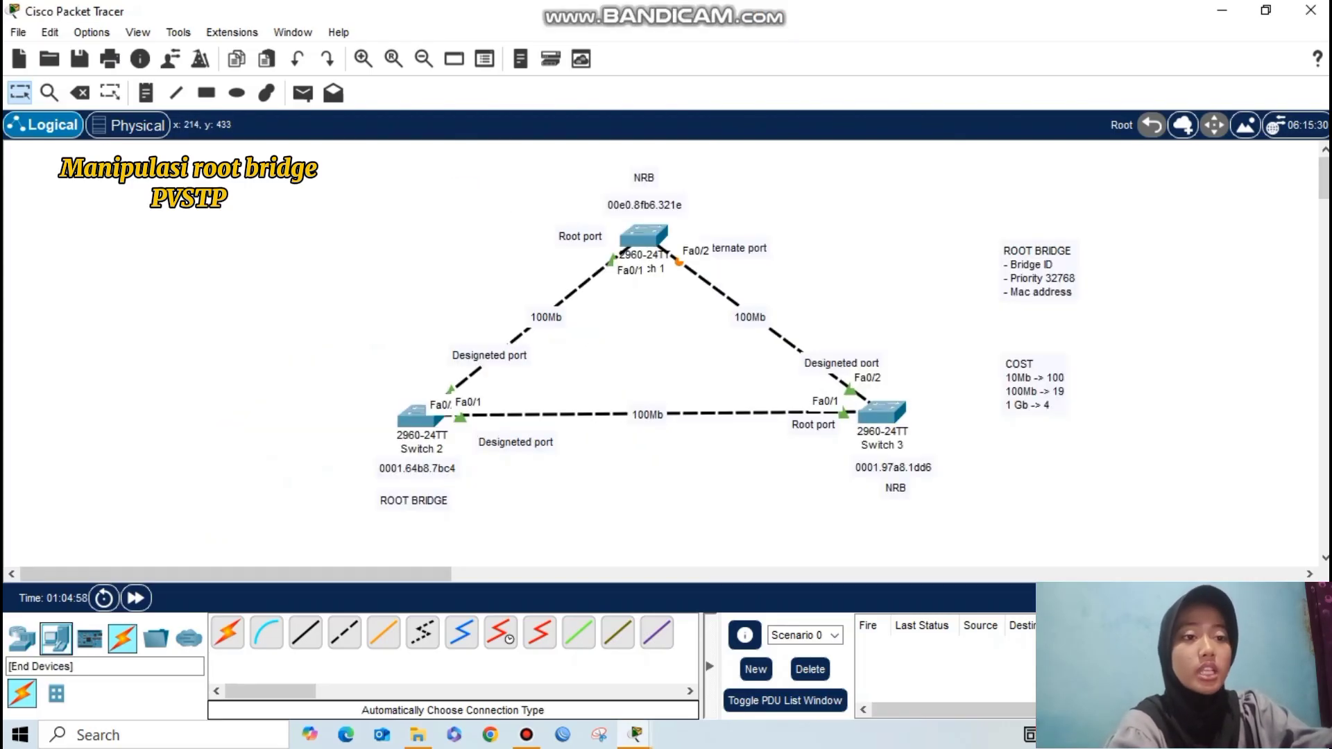
Step: Place four PC end devices in the topology, two beside Switch 2 and two beside Switch 1
click(55, 637)
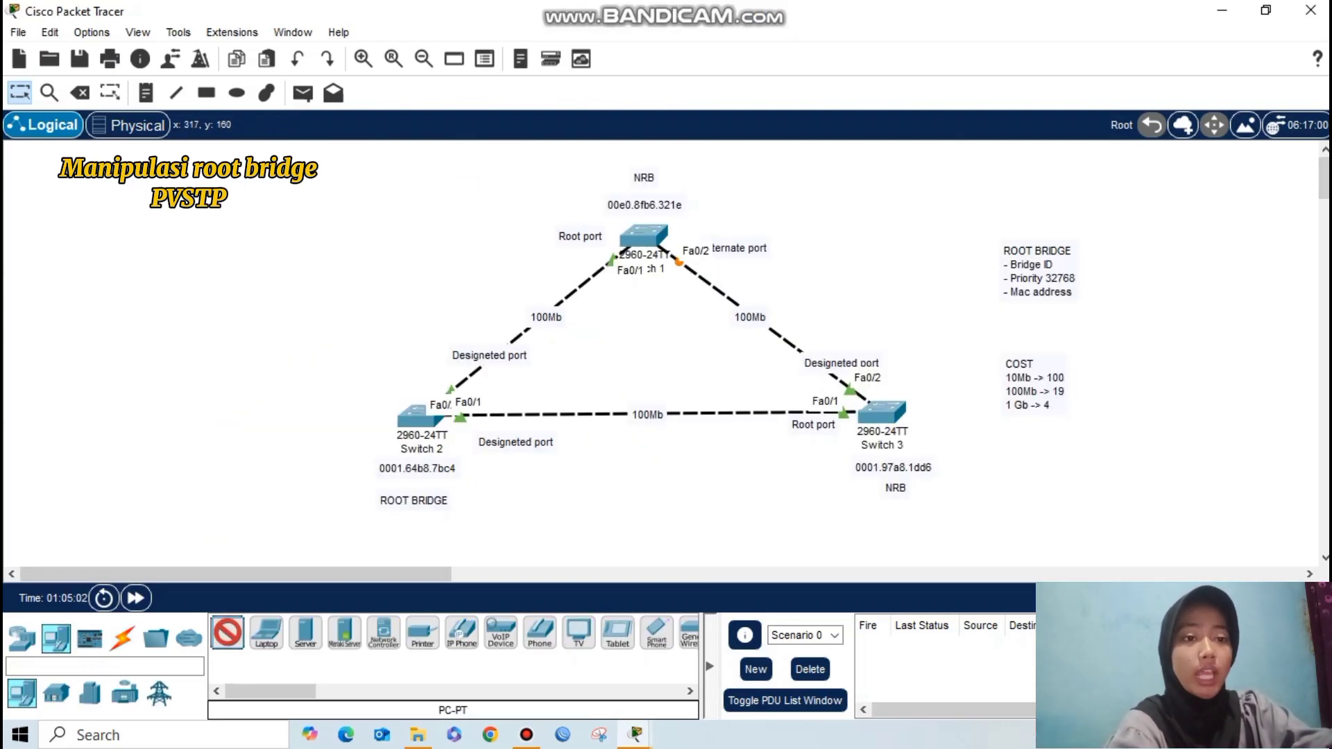
drag(228, 633, 297, 298)
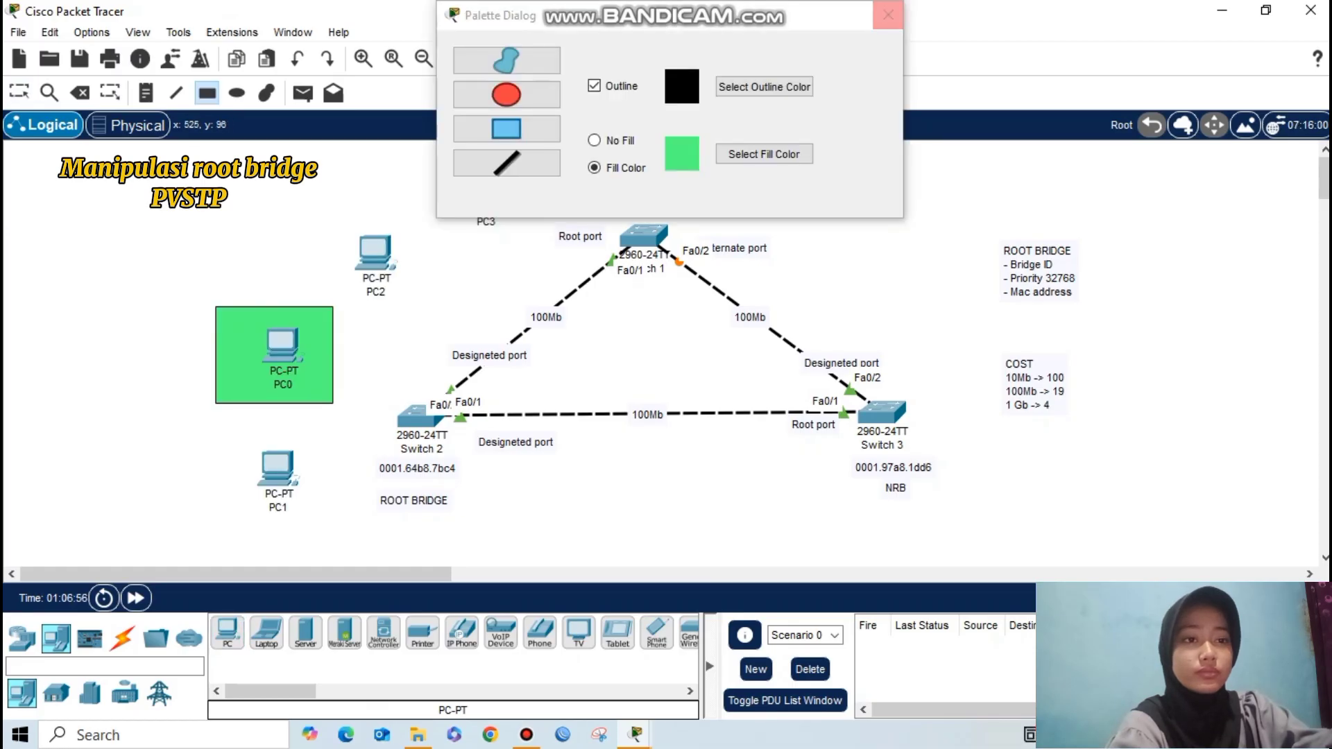
Step: Draw a green-filled rectangle with a black outline around PC3 and reopen the rectangle palette
click(890, 12)
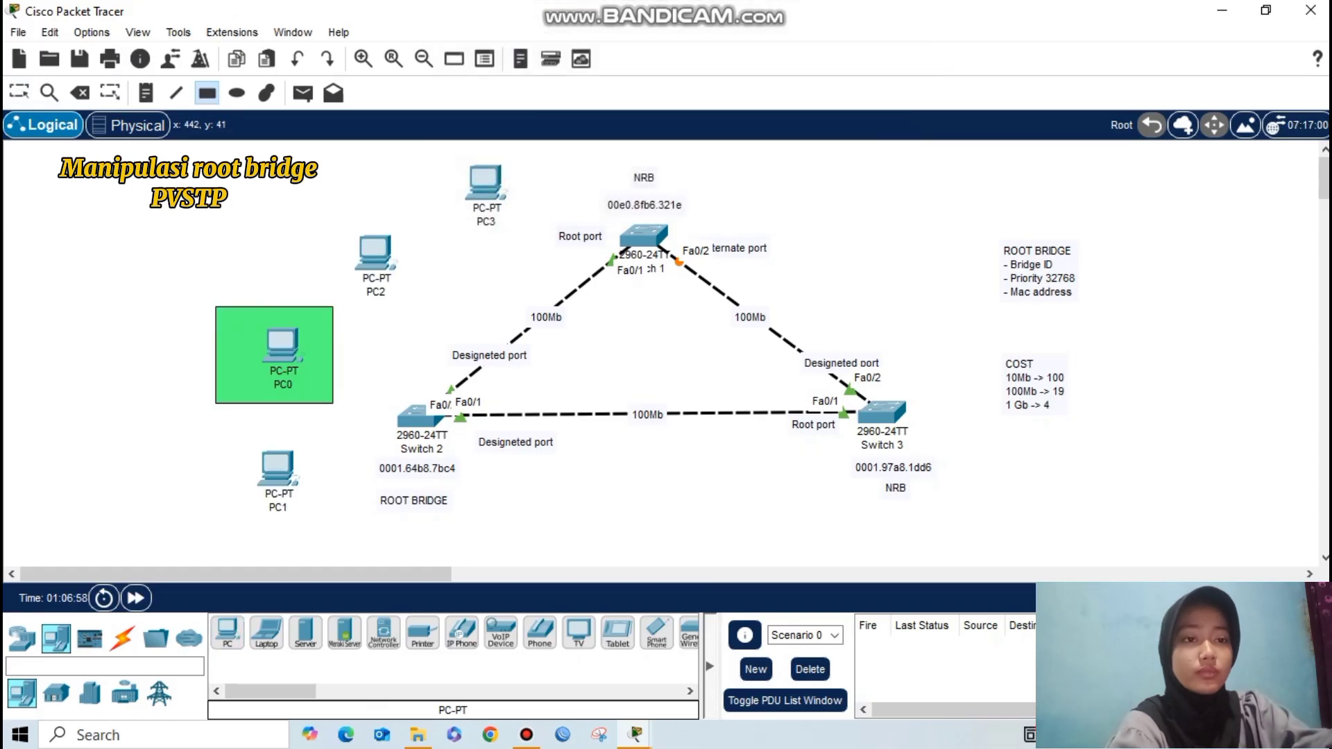
drag(422, 150, 542, 235)
click(207, 92)
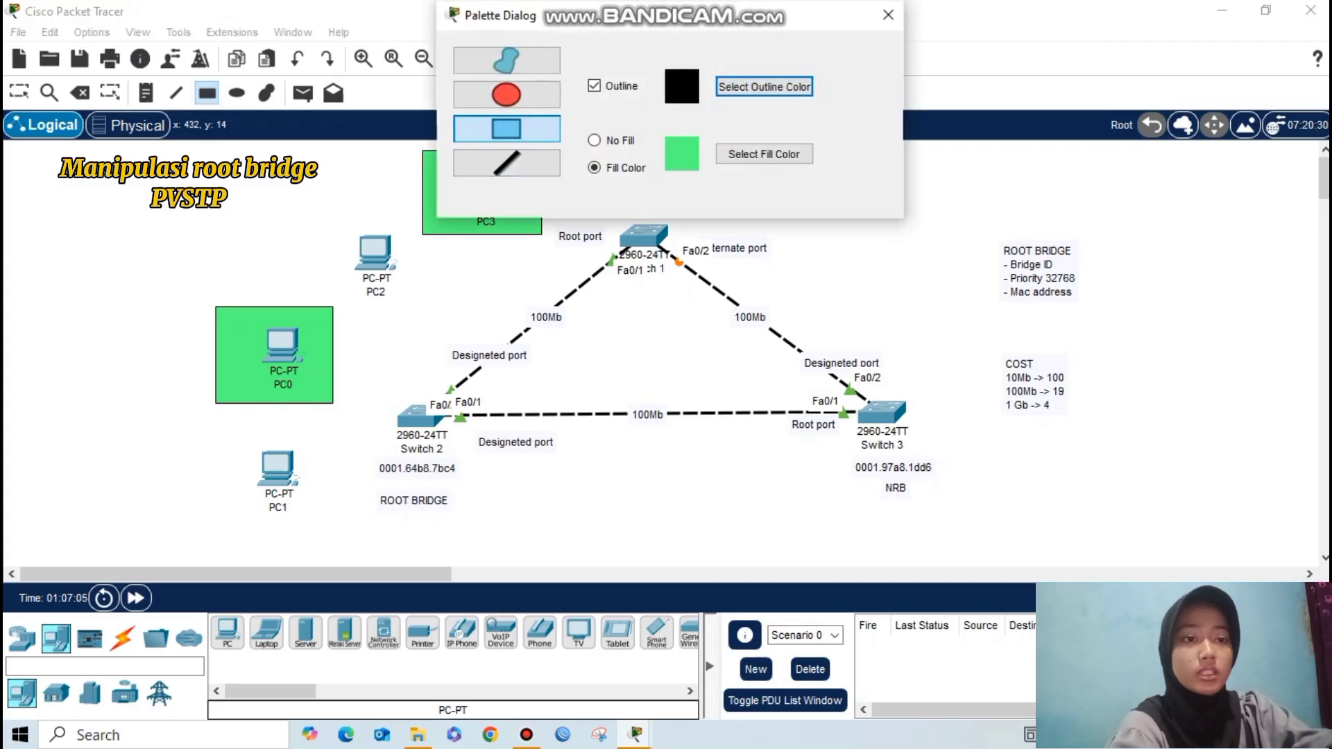
Step: Draw lavender-filled rectangles with black outlines around PC1 and PC2, and close the shape palette
click(764, 155)
click(576, 257)
click(798, 530)
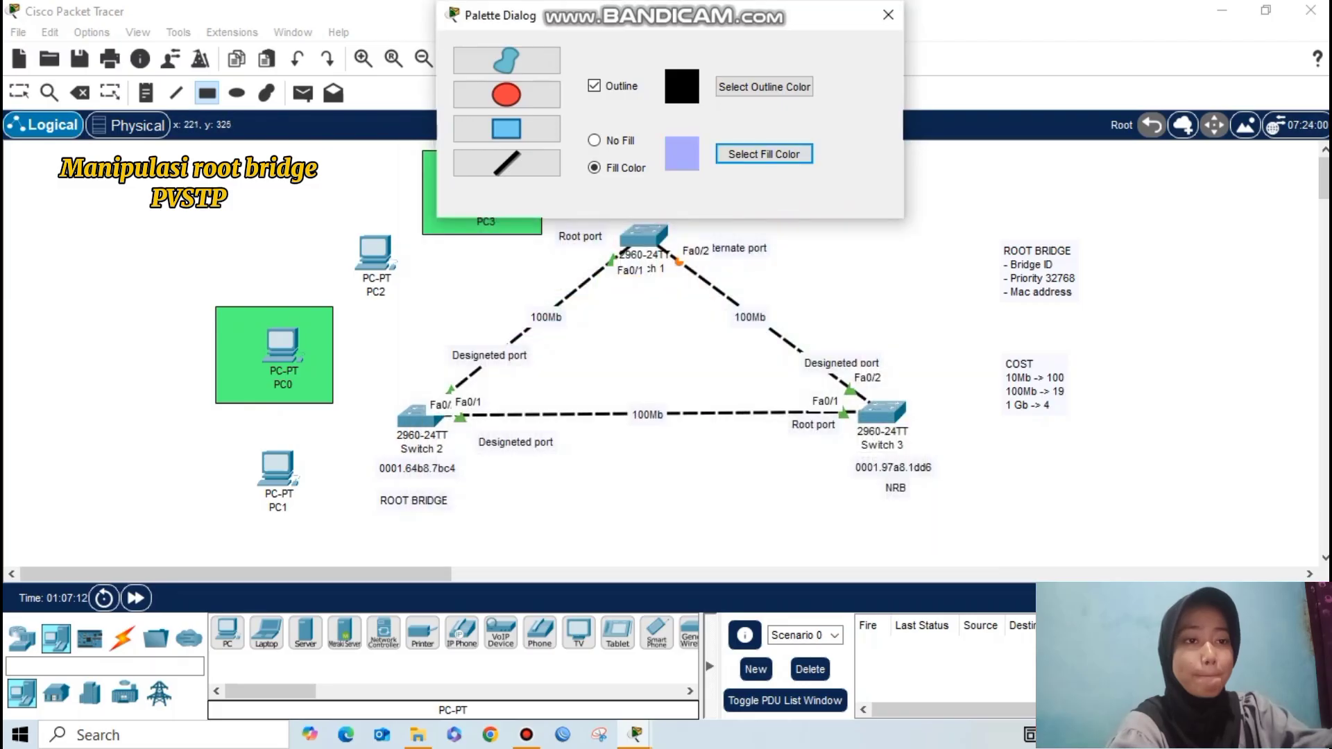
drag(223, 439, 338, 535)
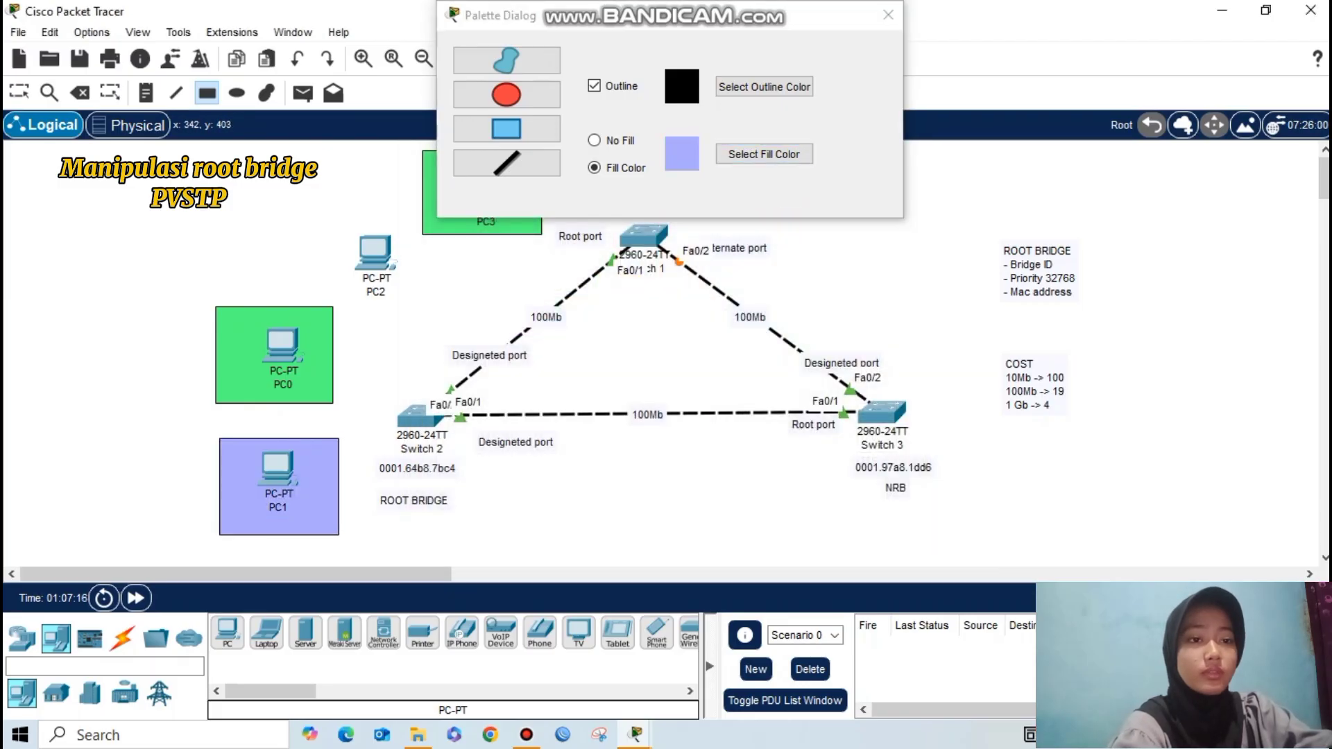
drag(301, 197, 430, 318)
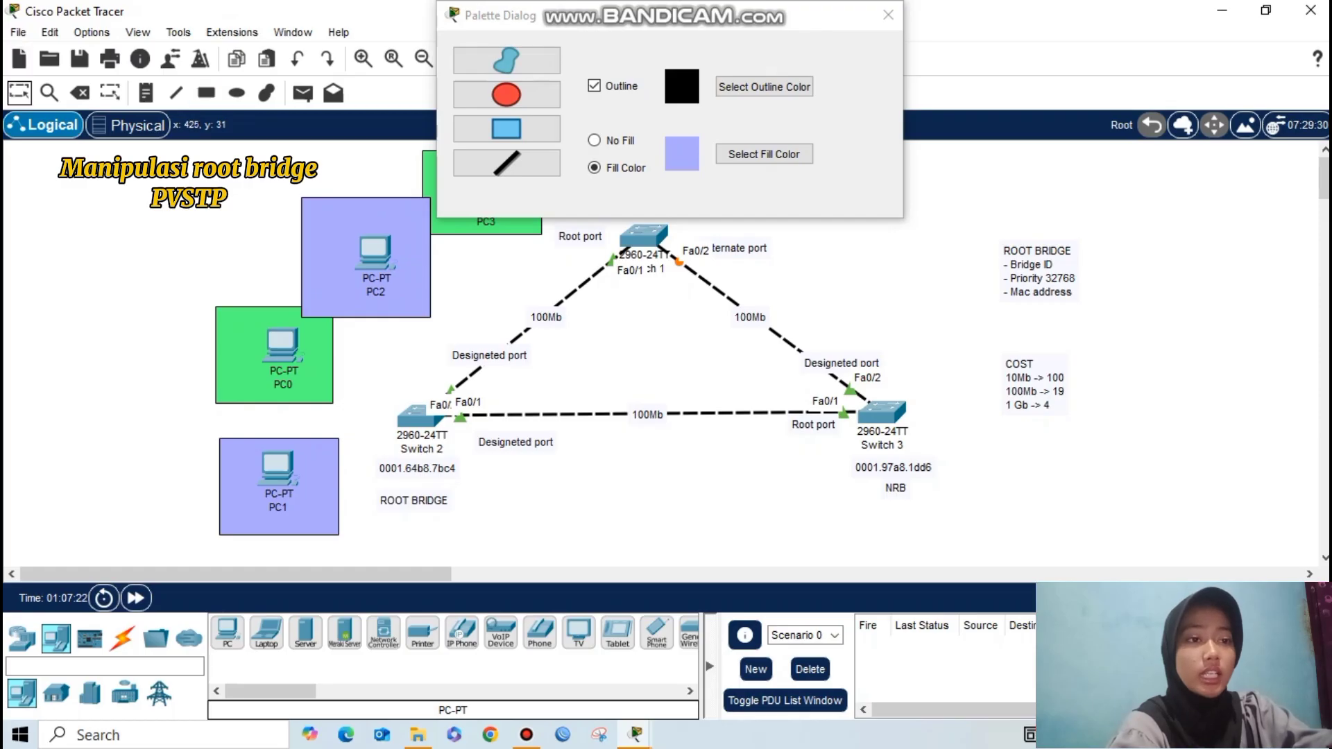
click(888, 14)
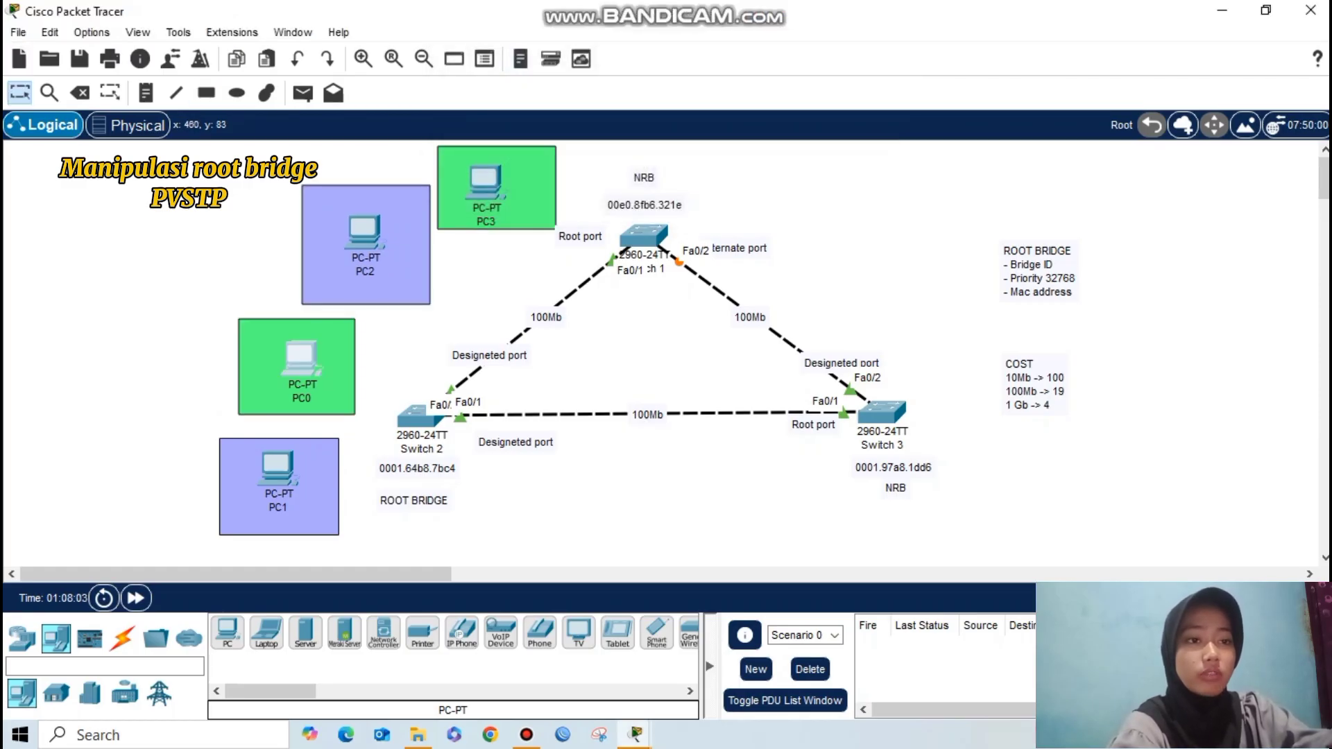
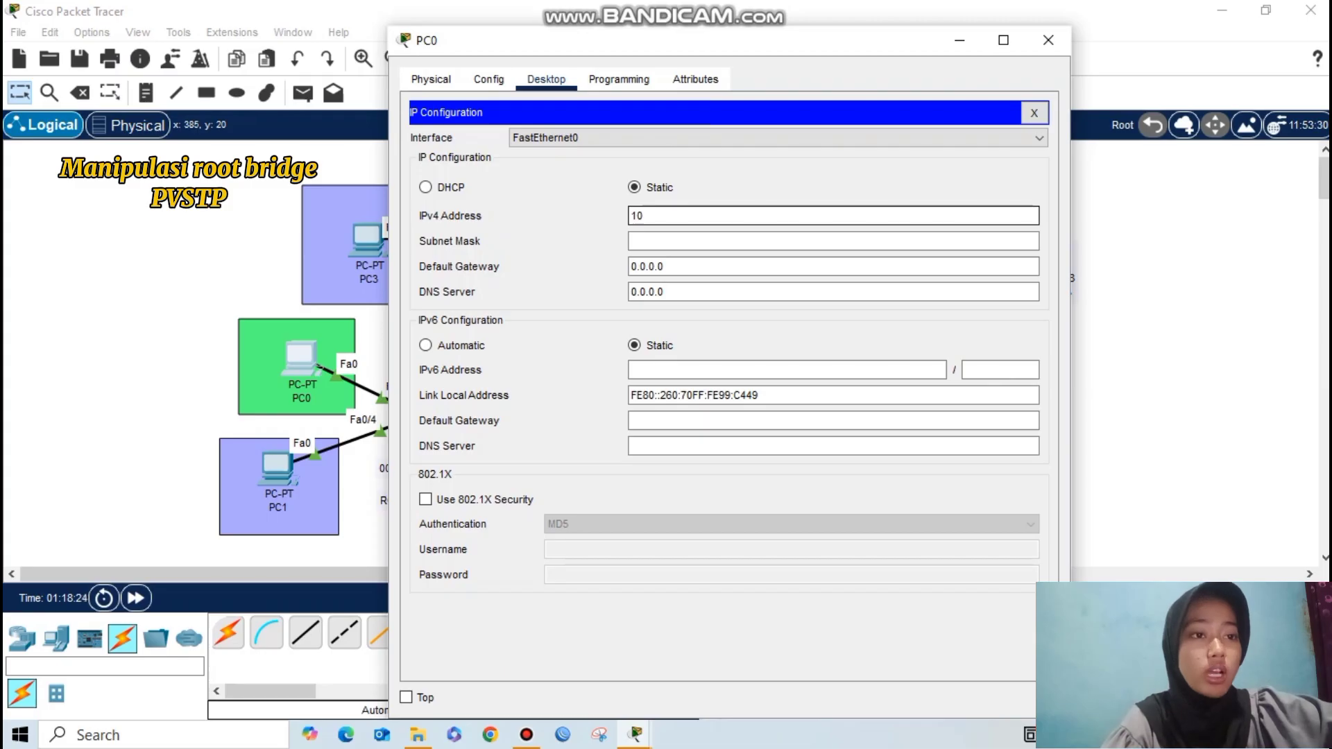
Step: Finish PC0's static IPv4 configuration with address 10.10.10.1 and subnet mask 255.255.255.0
text(.10.10.1)
key(Tab)
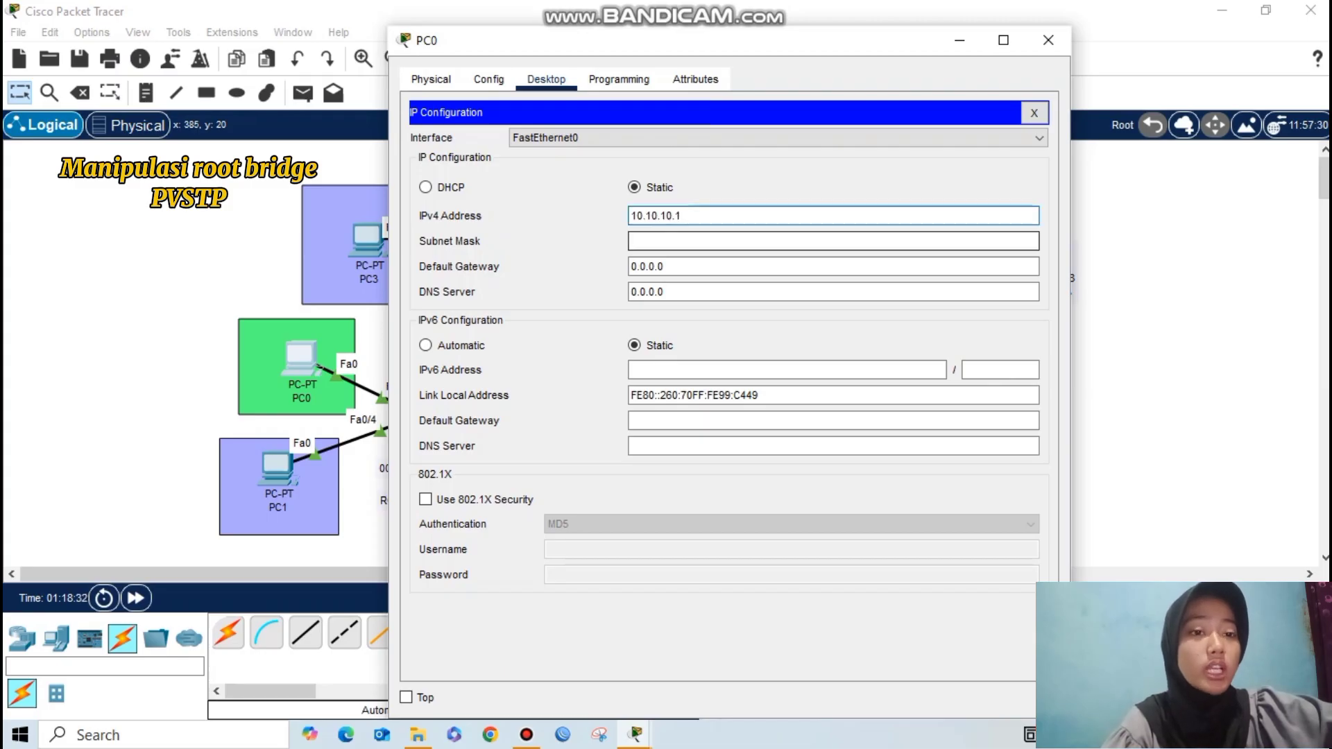
key(BackSpace)
key(BackSpace)
key(BackSpace)
key(BackSpace)
key(BackSpace)
text(255.255.255.0)
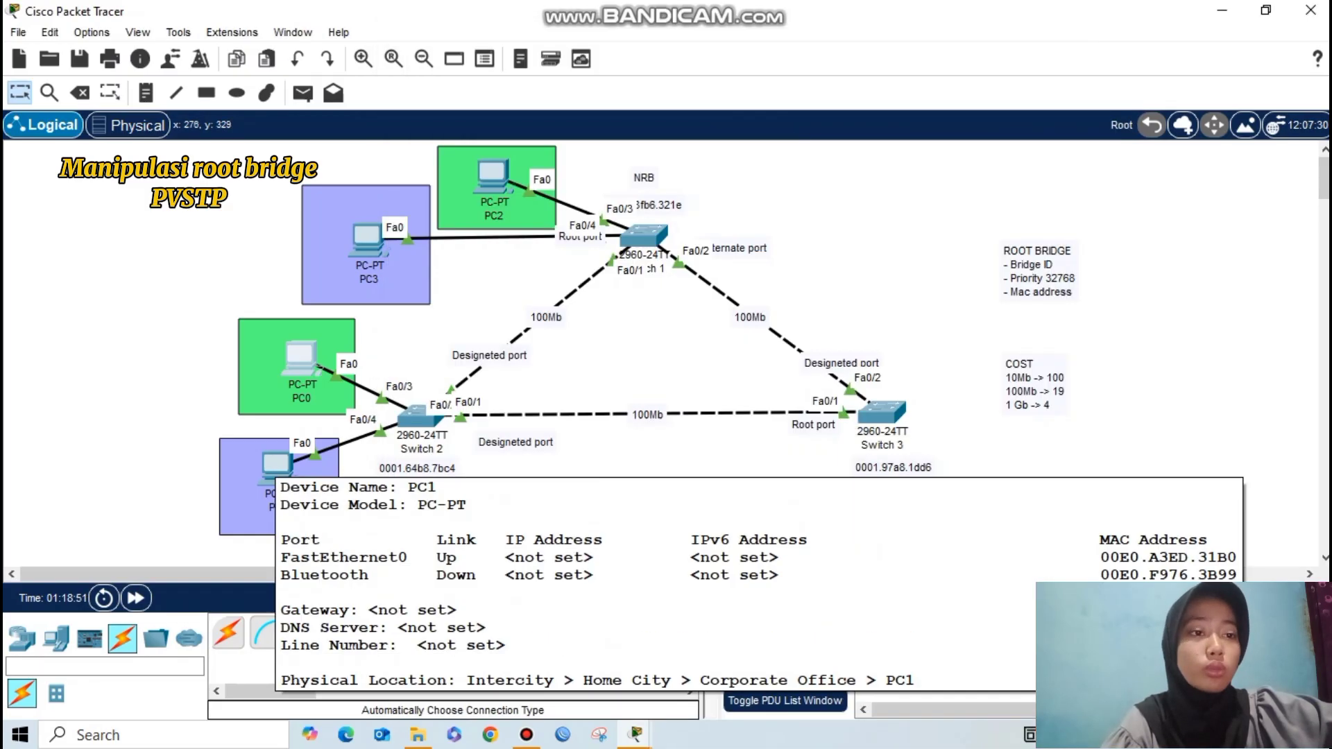
Step: Configure PC1 with static IPv4 address 20.20.20.1 and subnet mask 255.255.255.0, and close its window
click(276, 466)
click(546, 79)
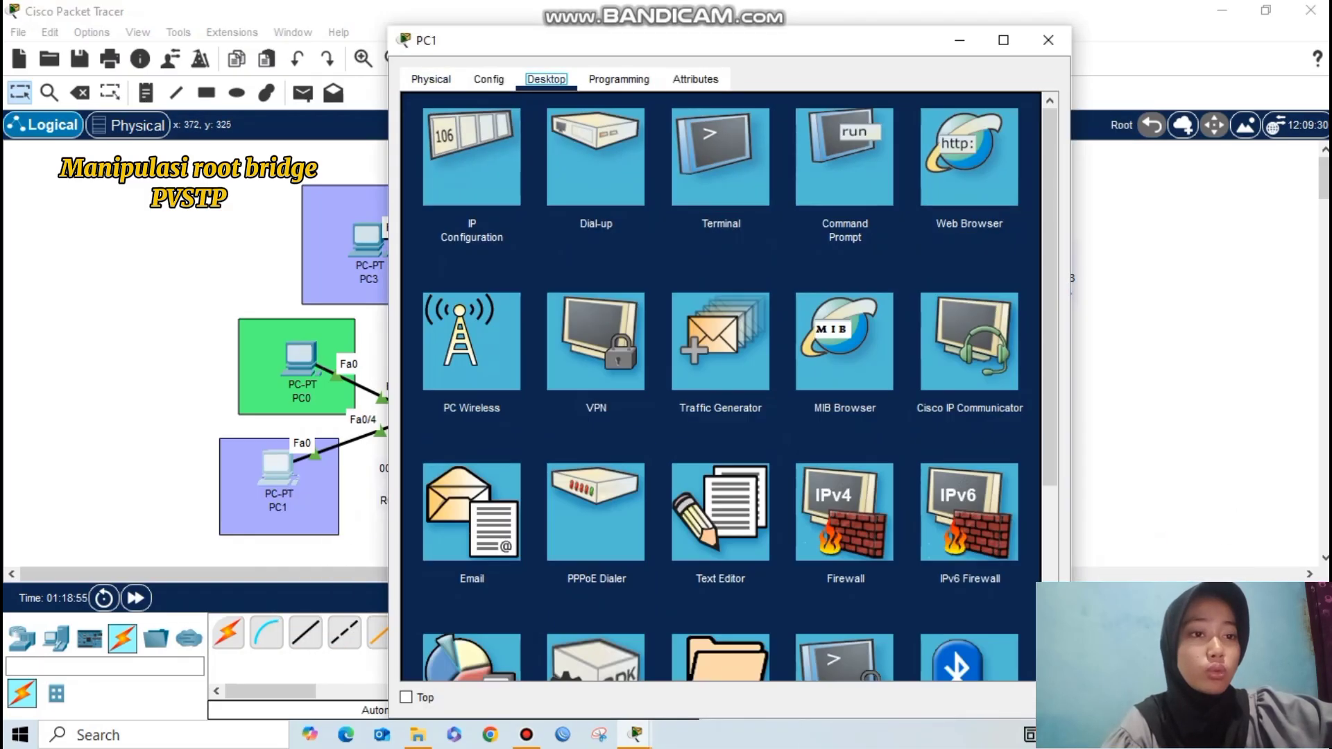
click(499, 164)
text(20.20.20.1)
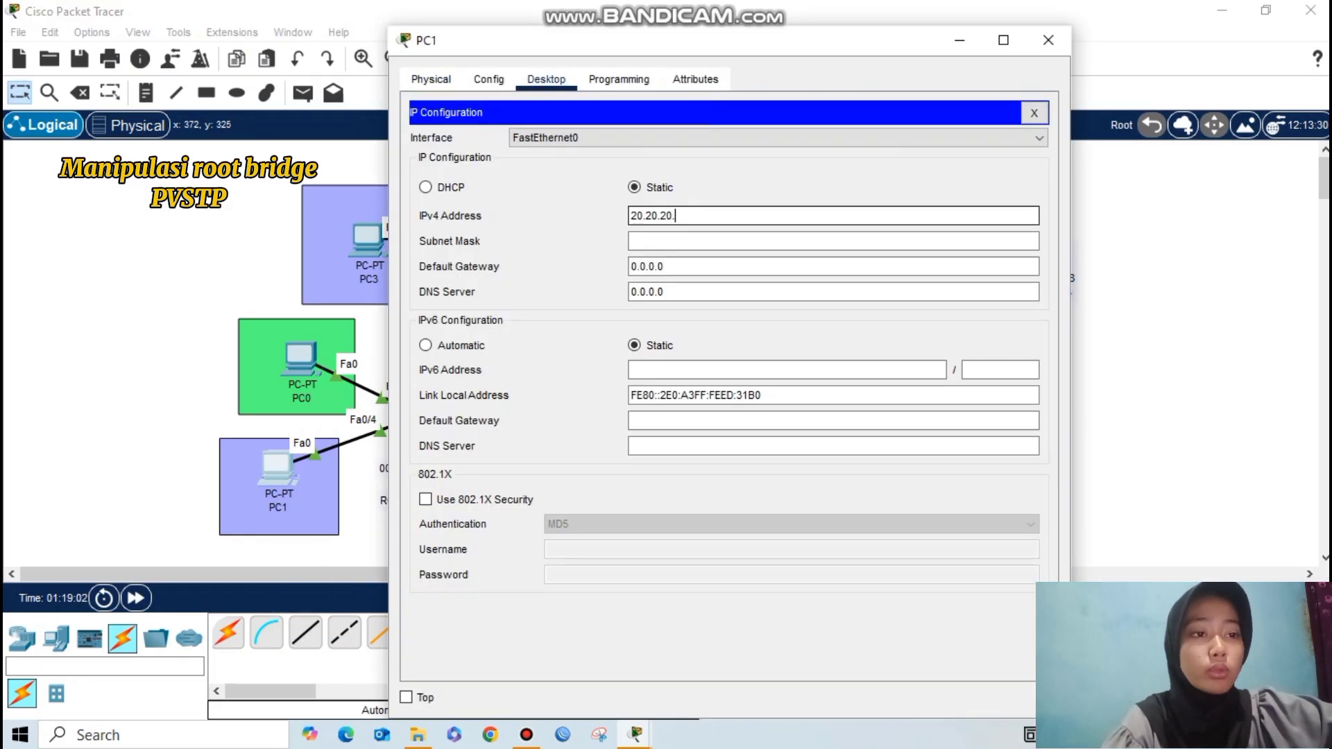
key(Tab)
text(255.255.)
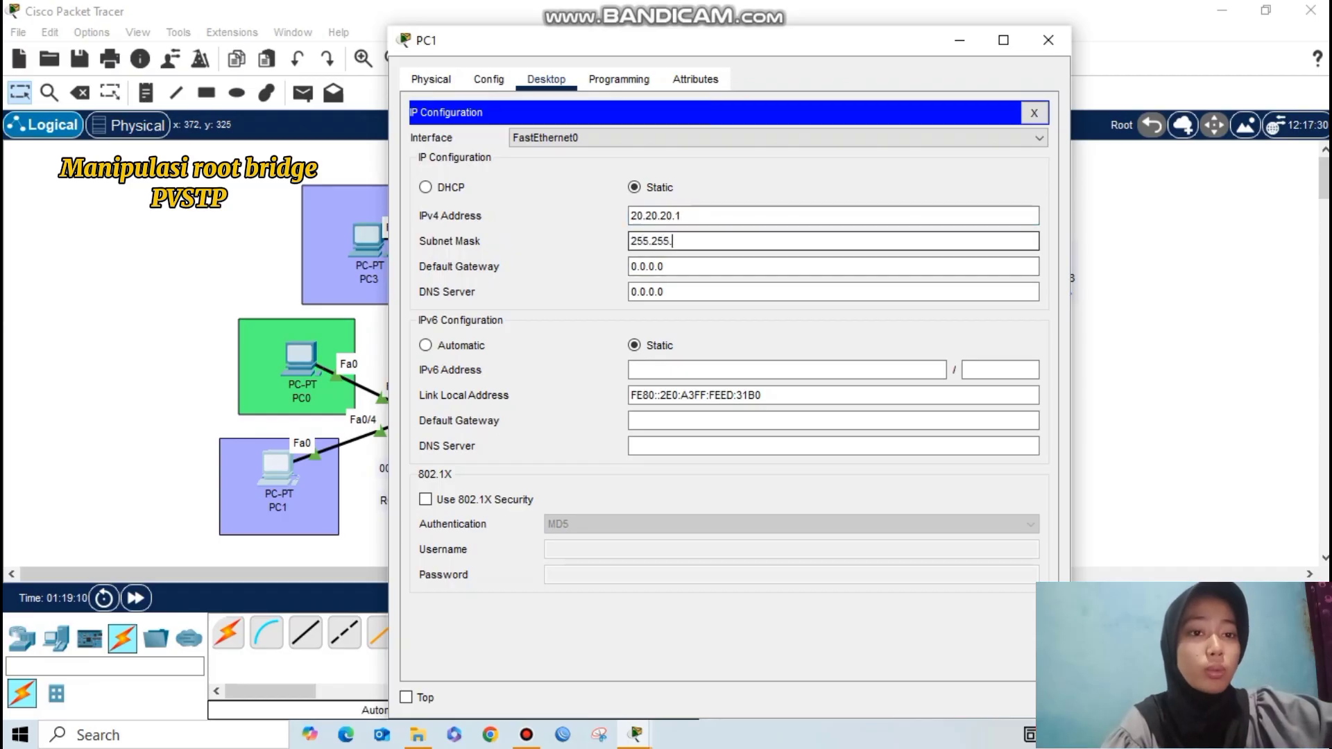
text(255.255.0)
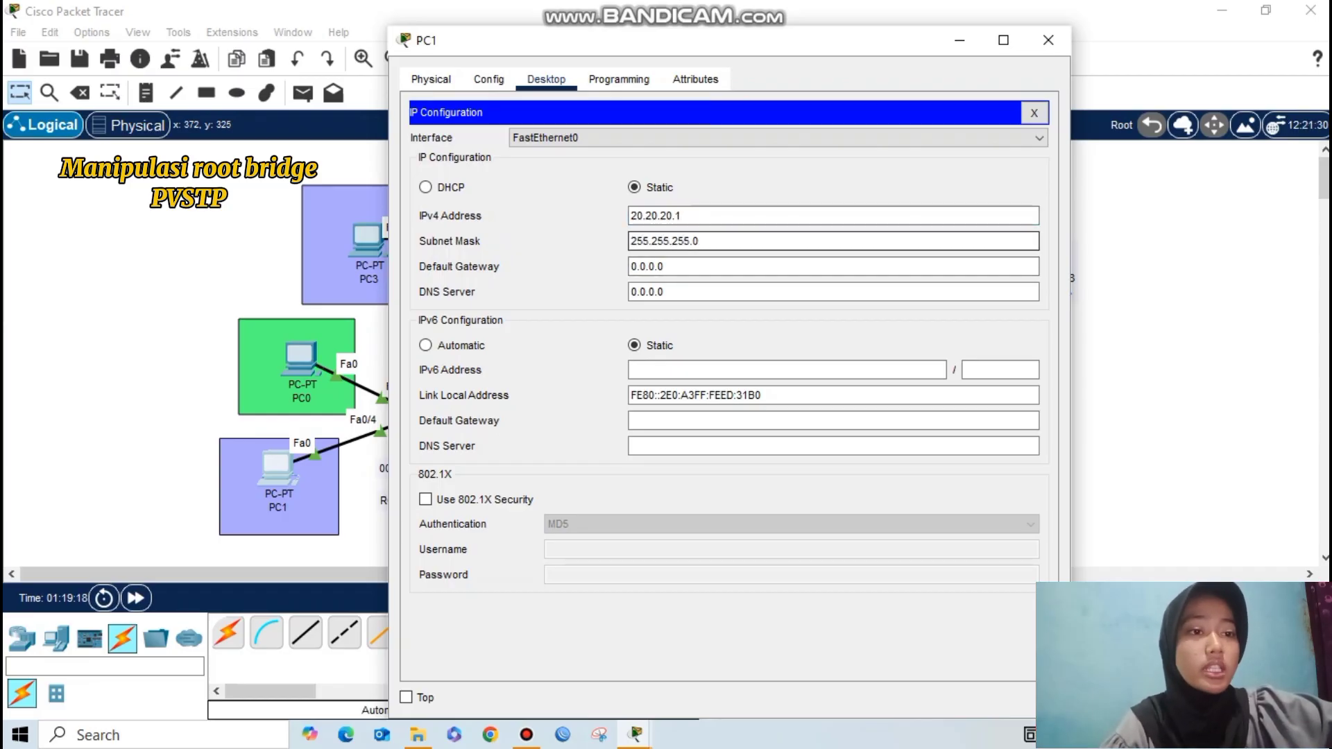
click(1049, 39)
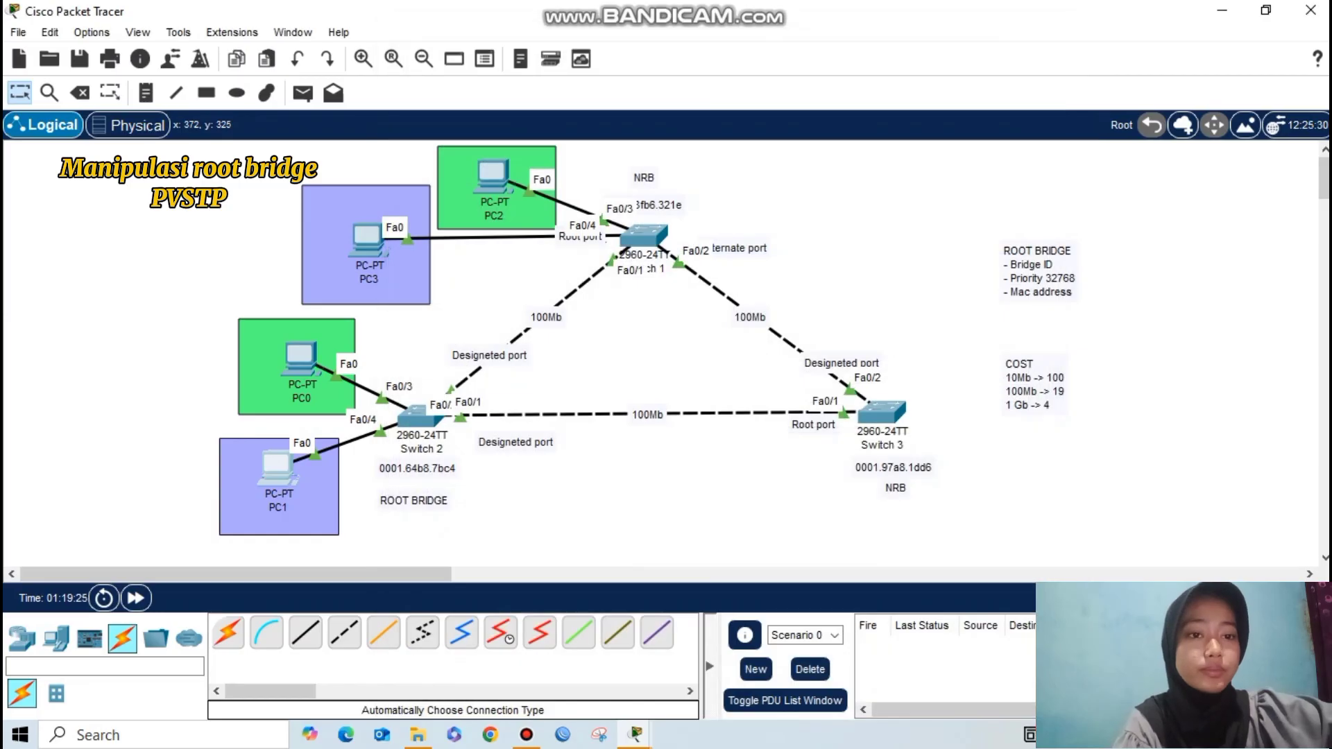
Step: Configure PC2 with static IPv4 address 10.10.10.2 and subnet mask 255.255.255.0
click(494, 177)
click(546, 79)
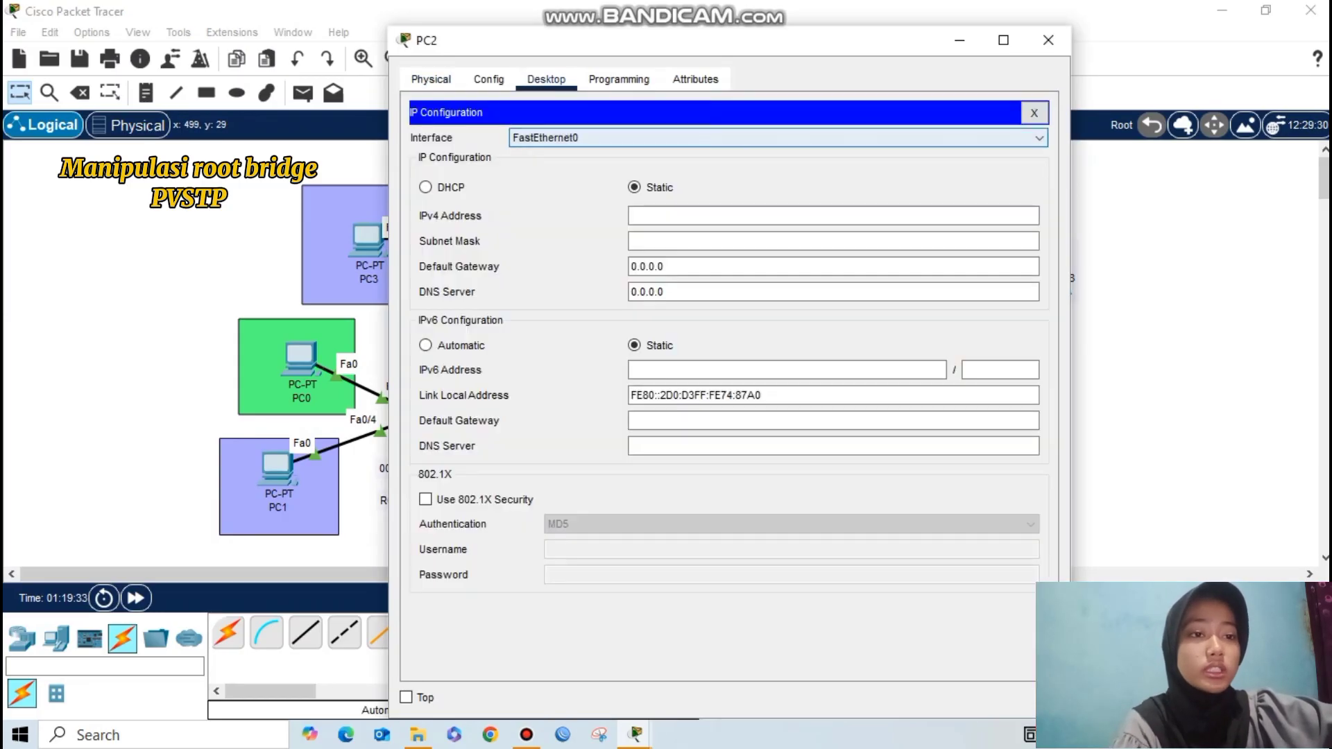
text(10.10.10.)
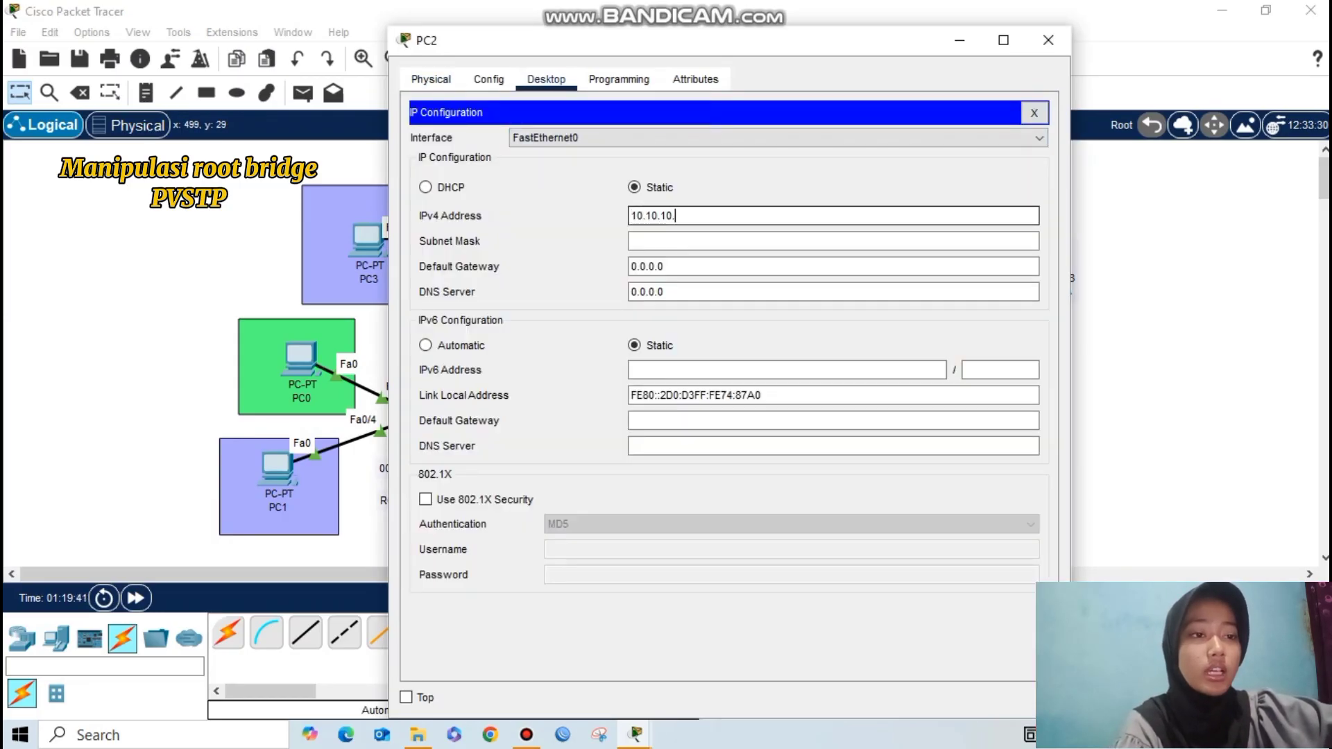
text(2)
key(Tab)
text(255.255.255)
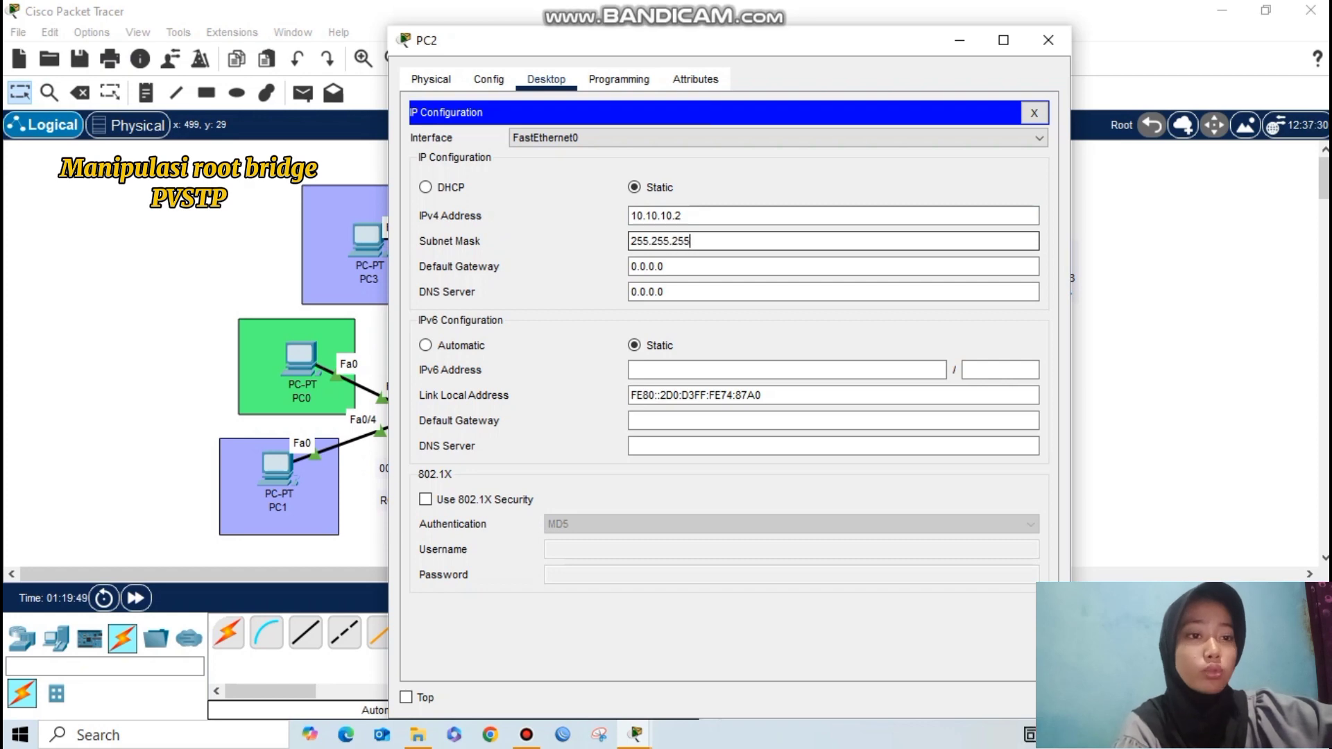
text(.0)
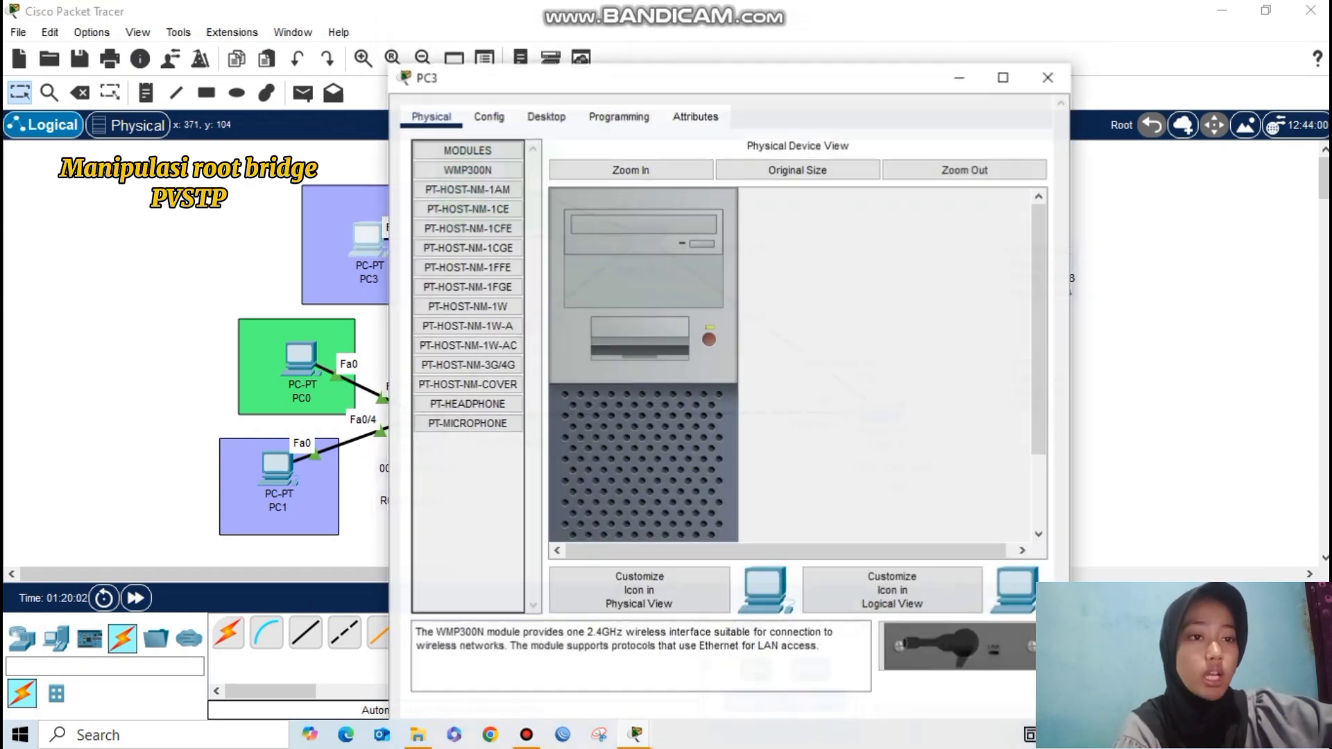
Step: Configure PC3 with static IPv4 address 20.20.20.2 and subnet mask 255.255.255.0
click(546, 116)
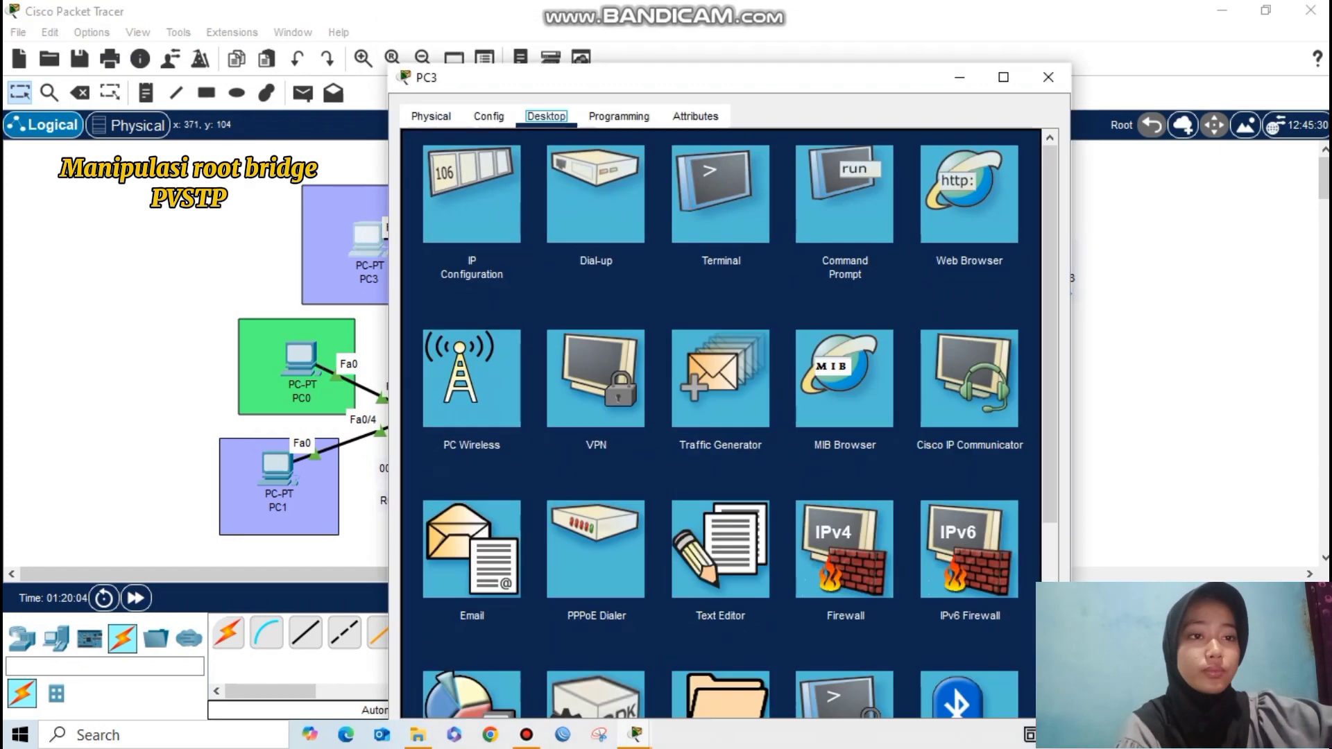
click(490, 193)
text(20.20.20.2)
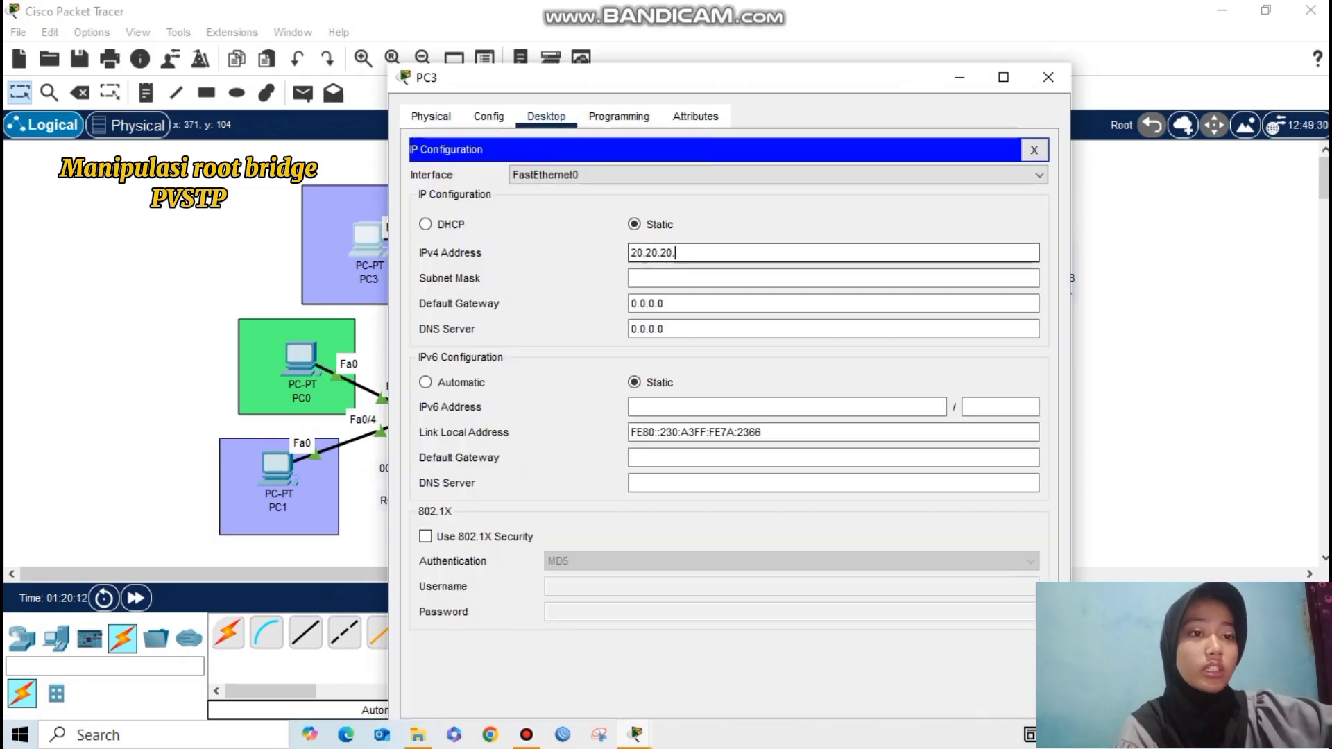
key(Tab)
key(BackSpace)
key(BackSpace)
key(BackSpace)
key(BackSpace)
key(BackSpace)
text(255.255.0)
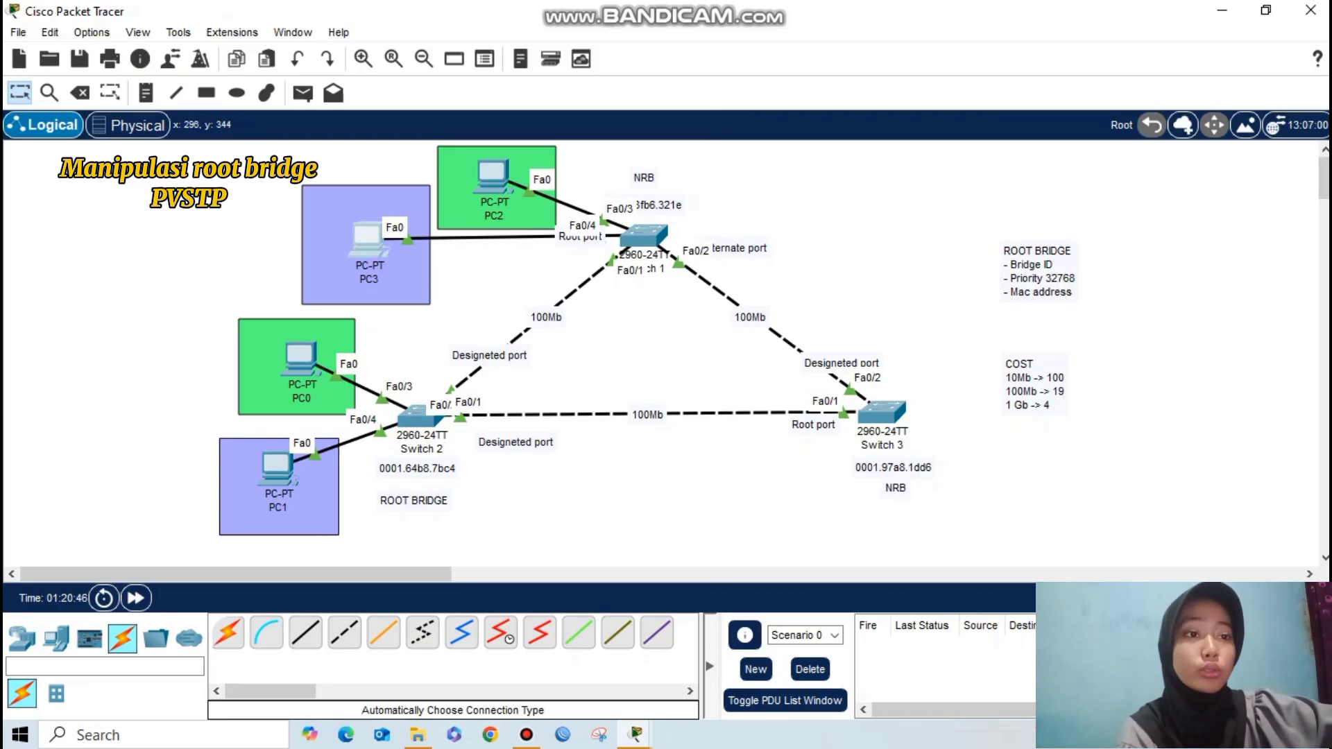
Step: Nudge PC1 within its rectangle and enter global configuration mode on Switch 2's command line
mouse_move(276, 466)
mouse_down()
mouse_move(263, 474)
mouse_move(281, 476)
mouse_up()
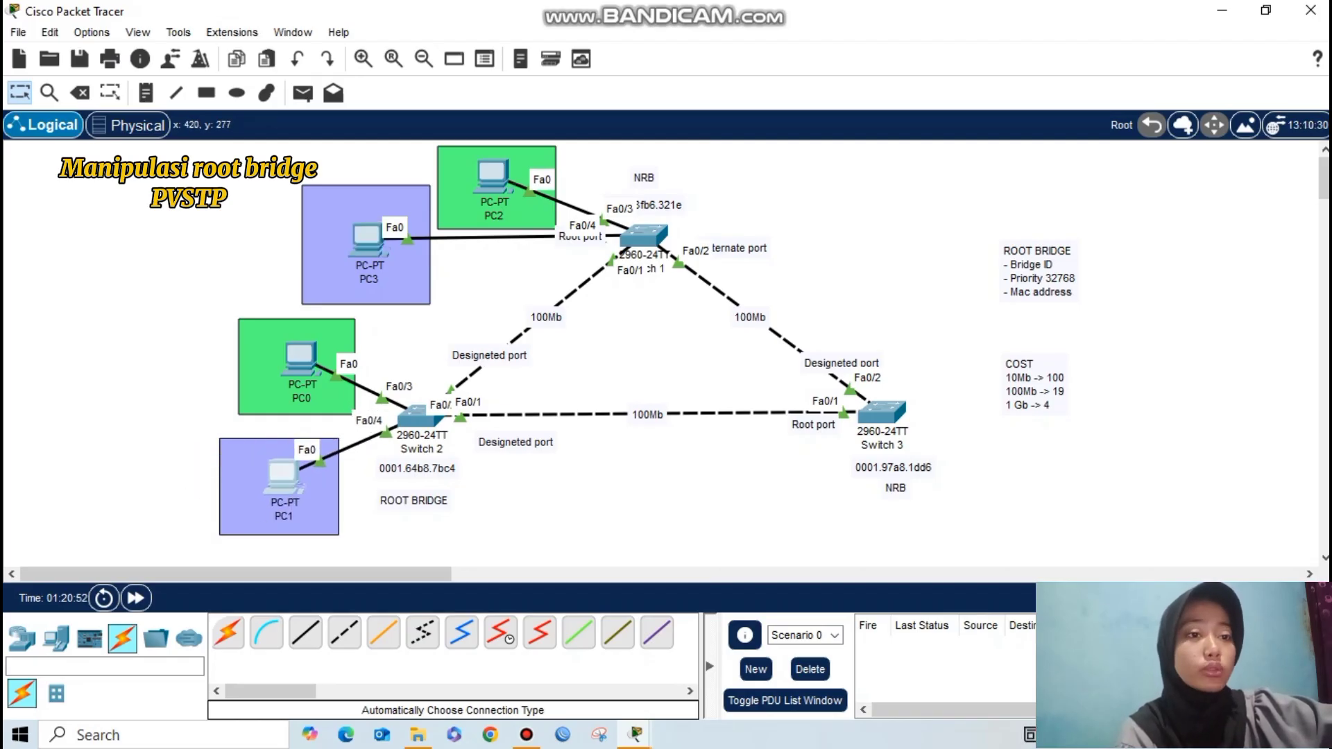
key(Return)
text(en)
key(Return)
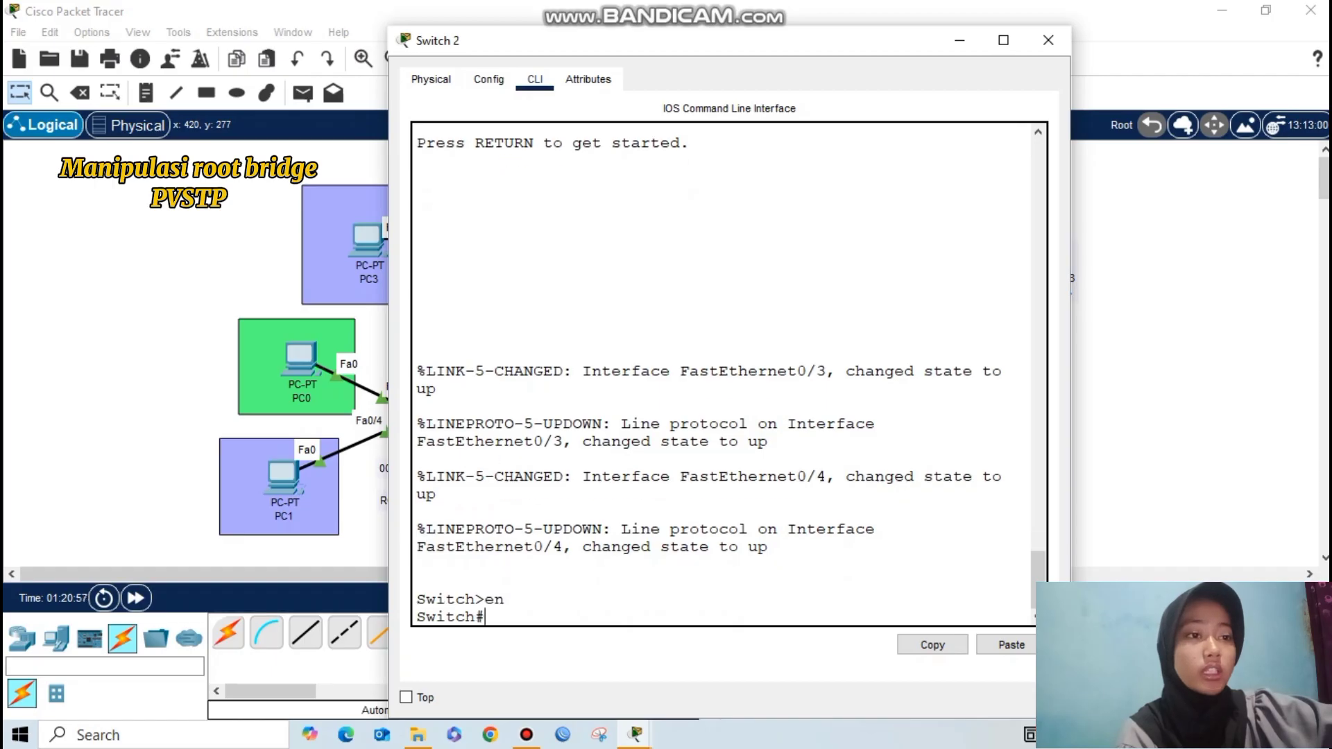
text(conf t)
key(Return)
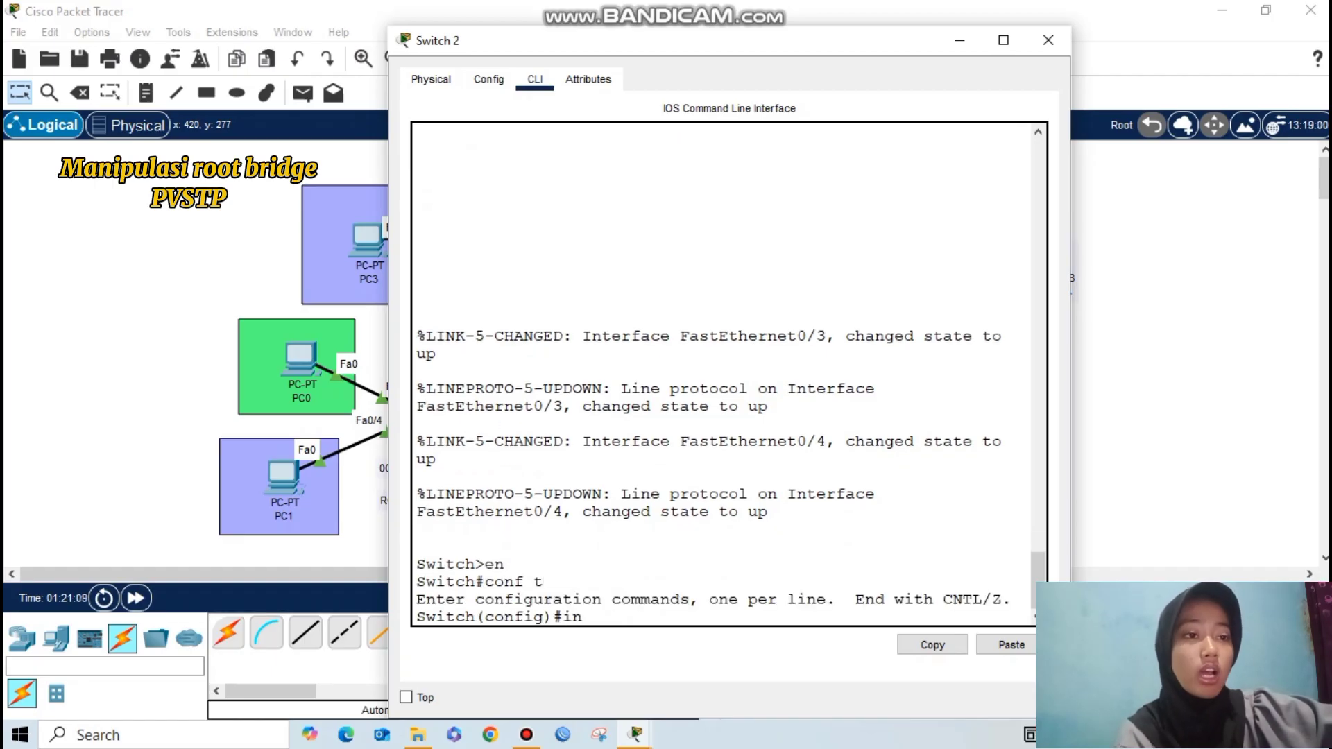
Step: Configure interface Fa0/4 on Switch 2 as an access port in VLAN 2
text(int fa0/4)
key(Return)
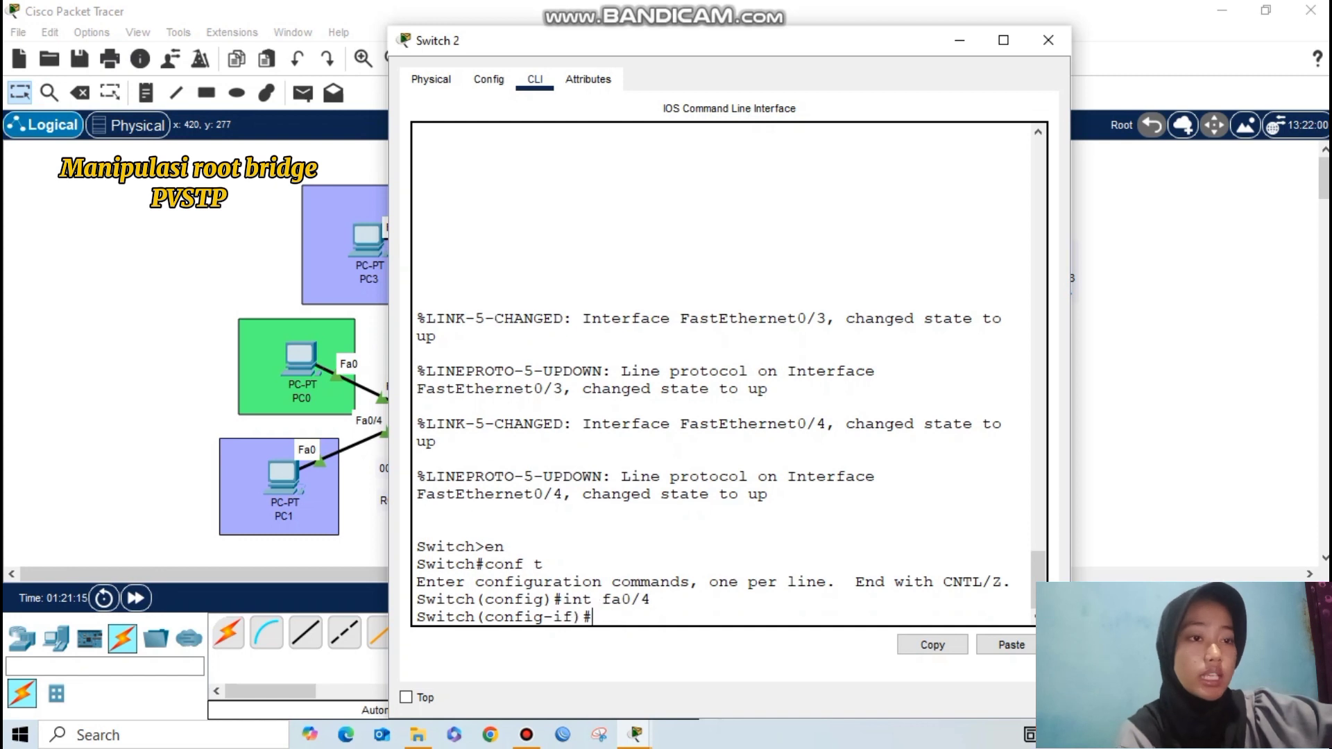
text(switch)
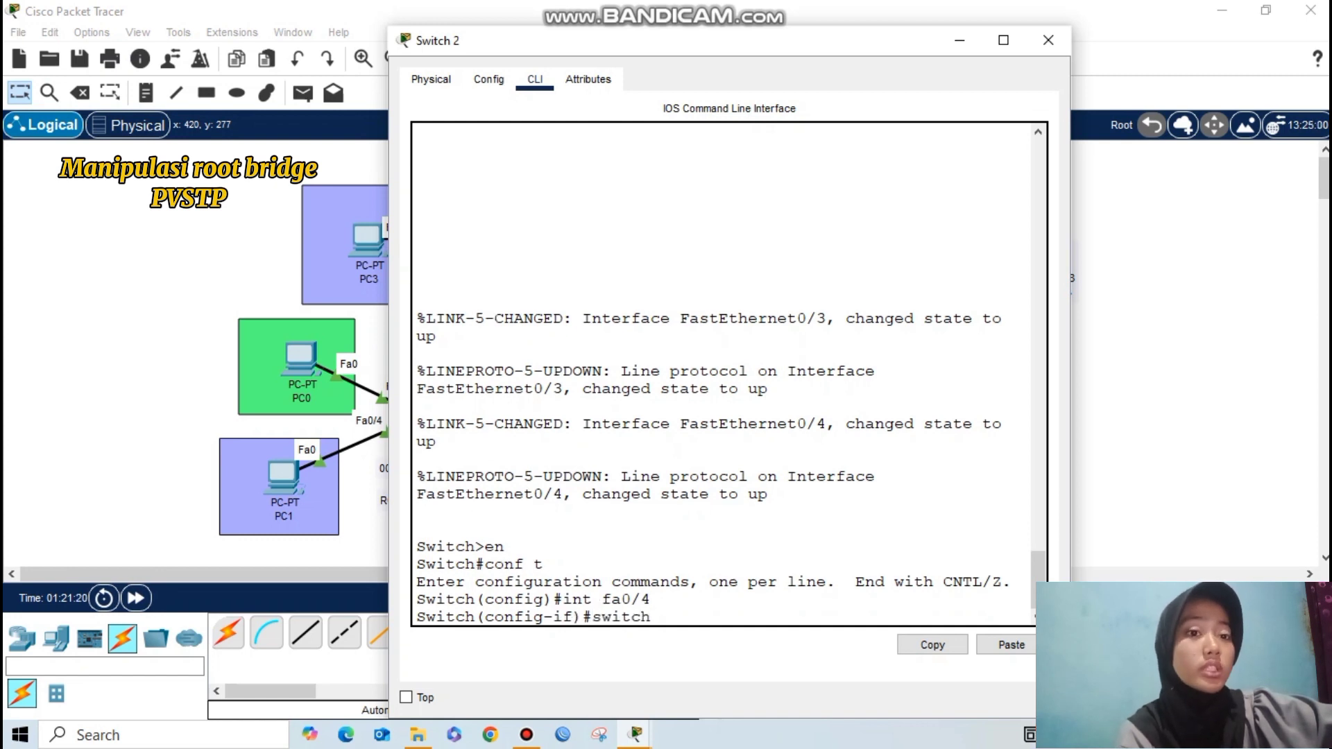
text(port mode access)
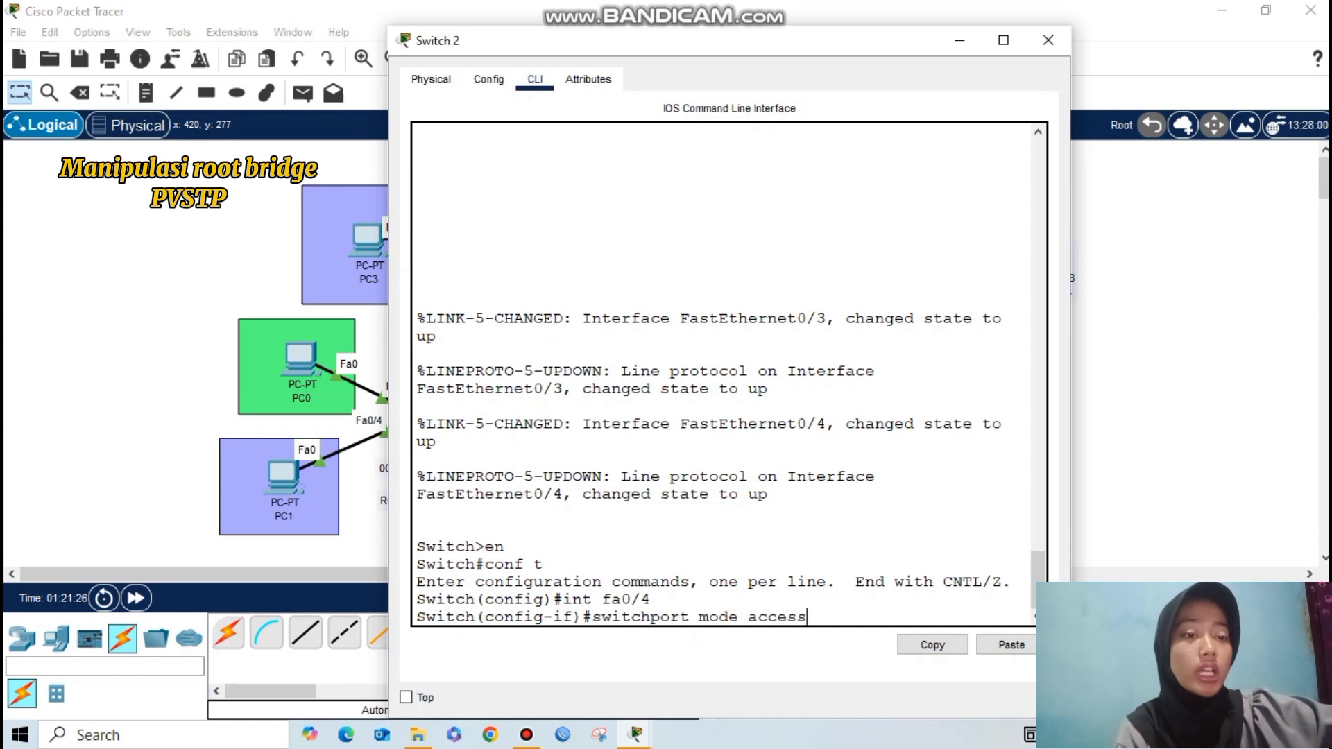
key(Return)
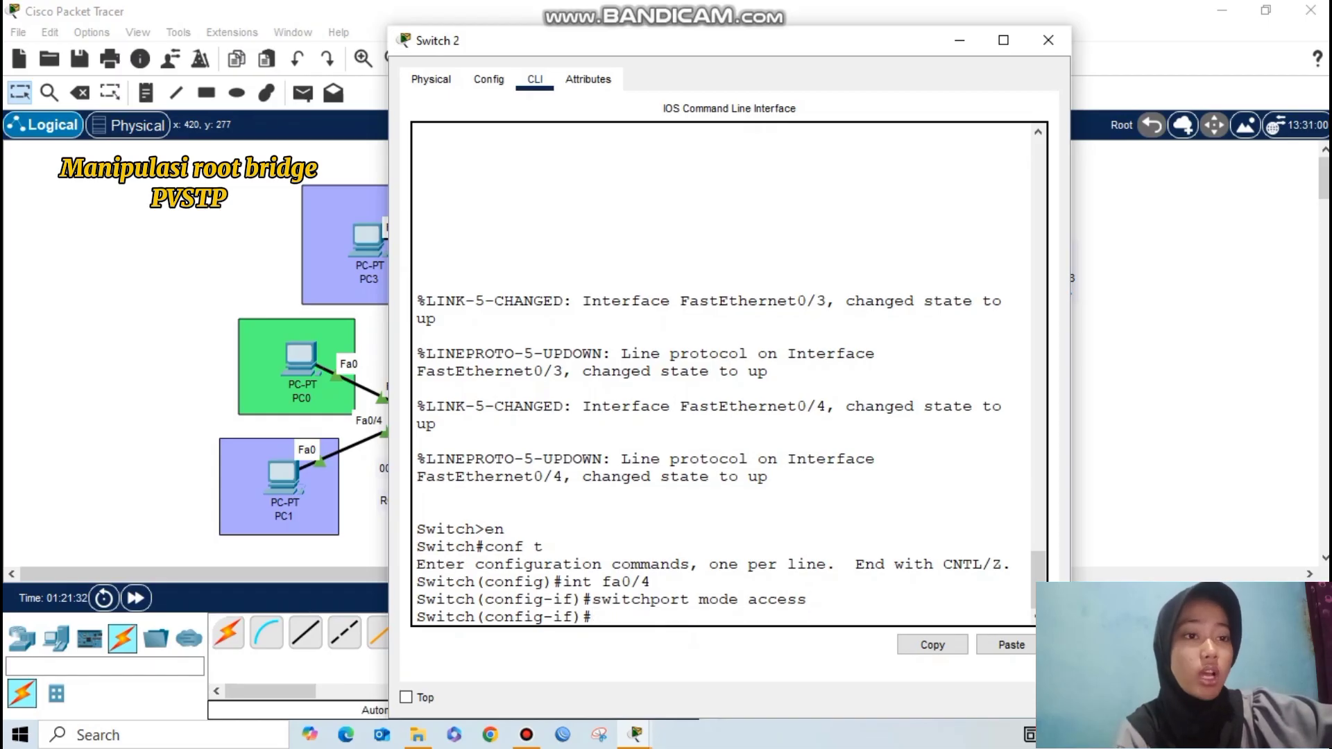
text(switchport access)
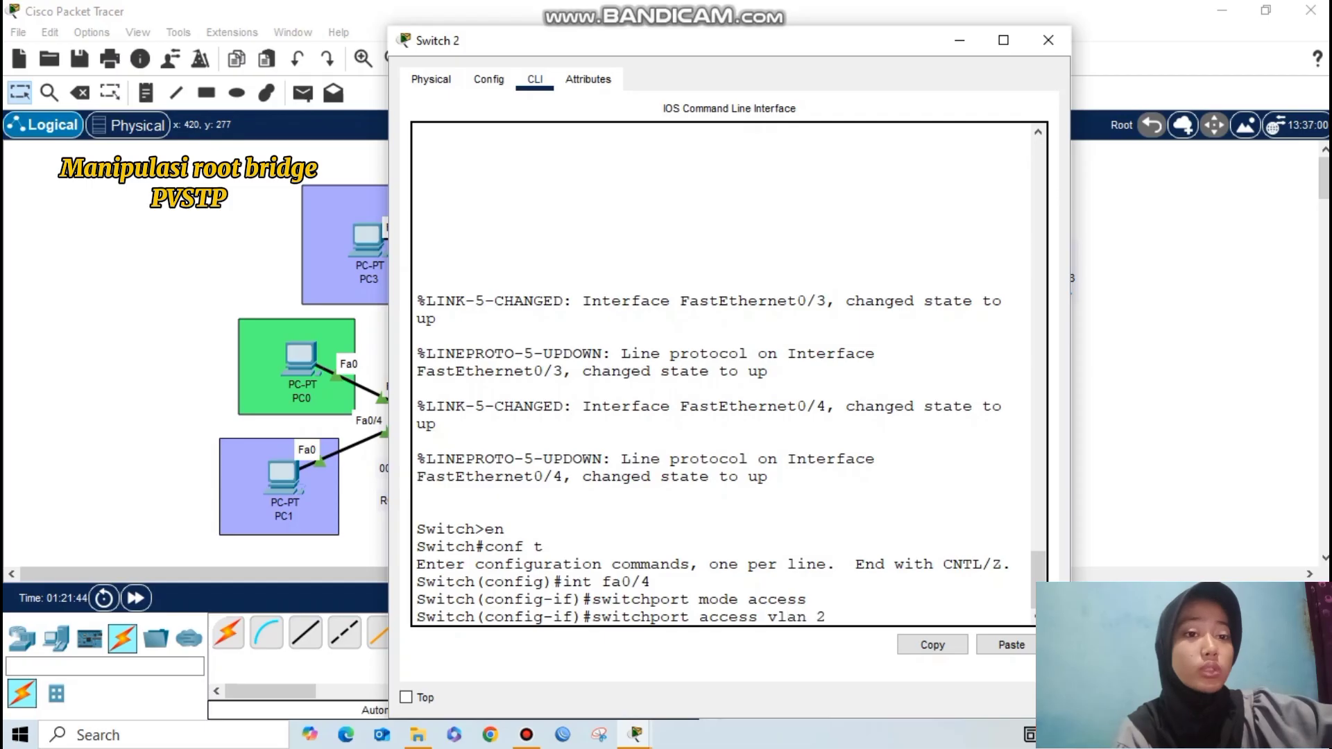
text( vlan 2)
key(Return)
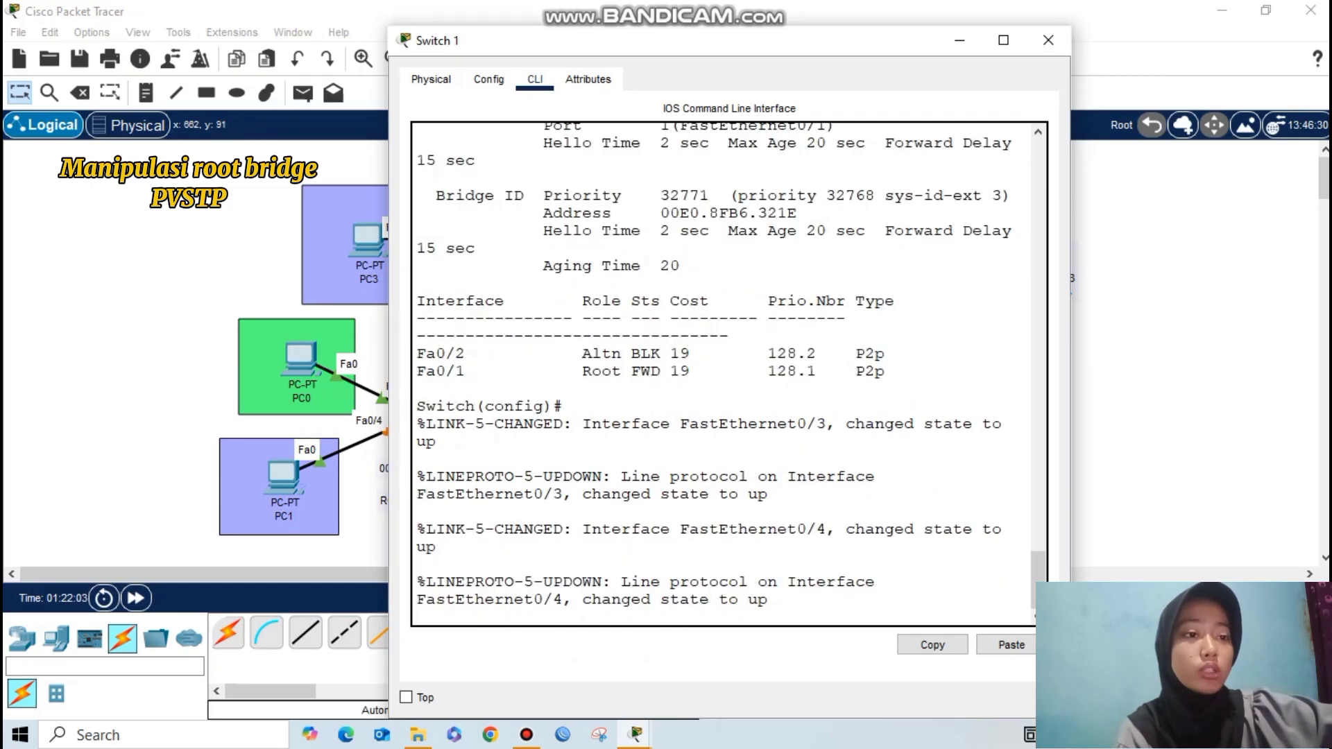
Step: Configure interface Fa0/4 on Switch 1 as an access port in VLAN 2, and return to global configuration mode
key(Return)
key(Return)
text(int fa0/4)
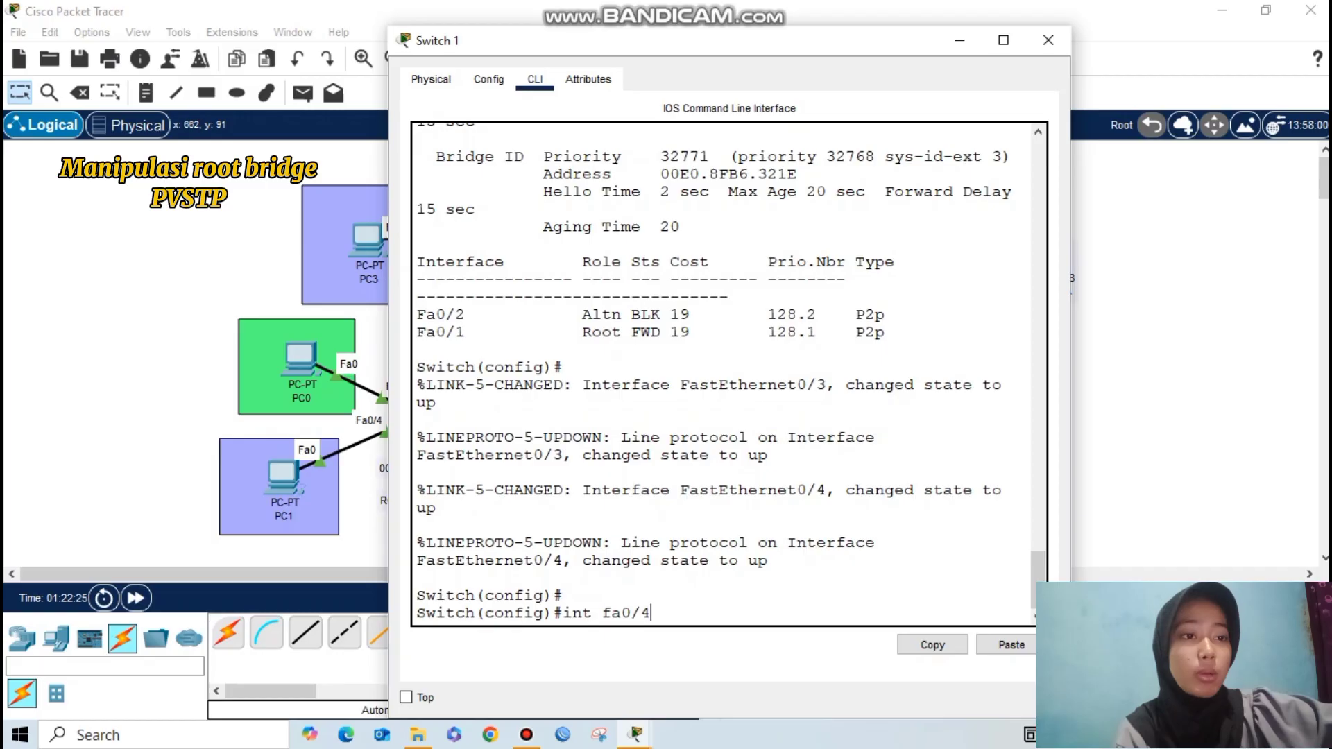
key(Return)
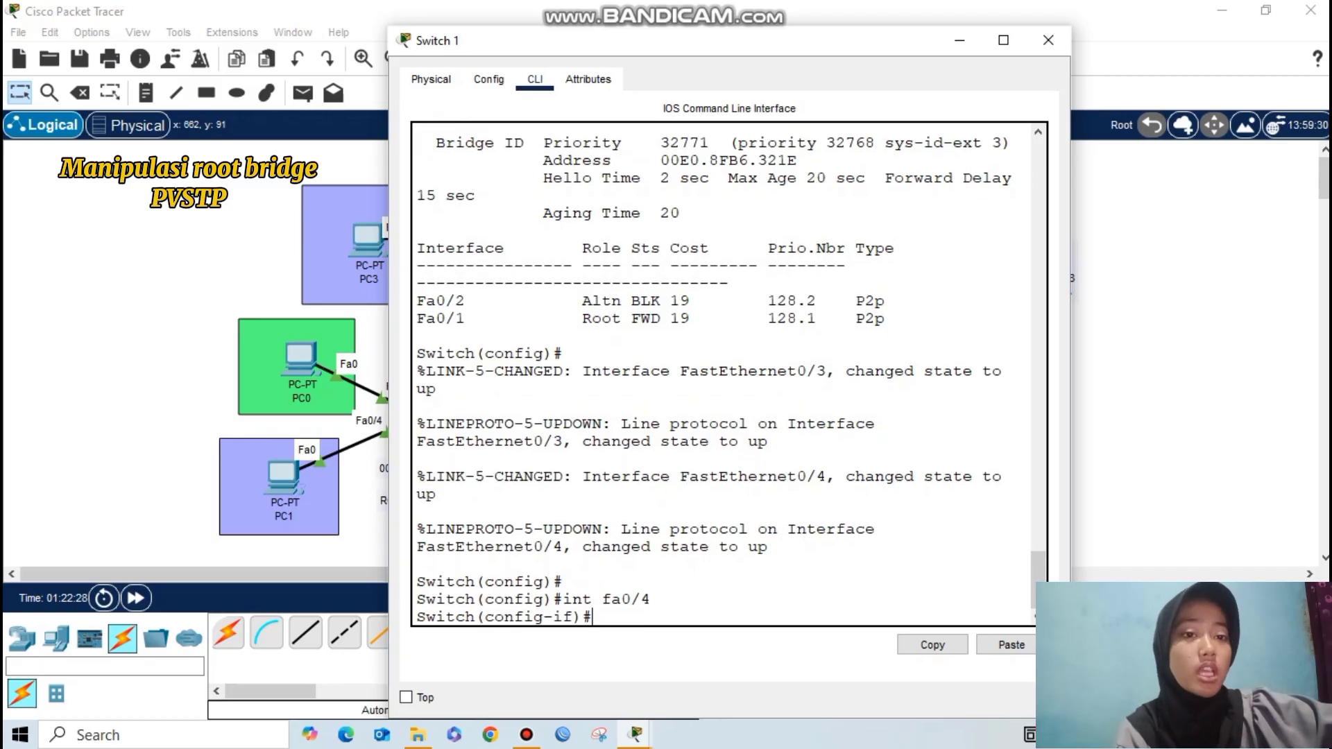
text(switchport mode a)
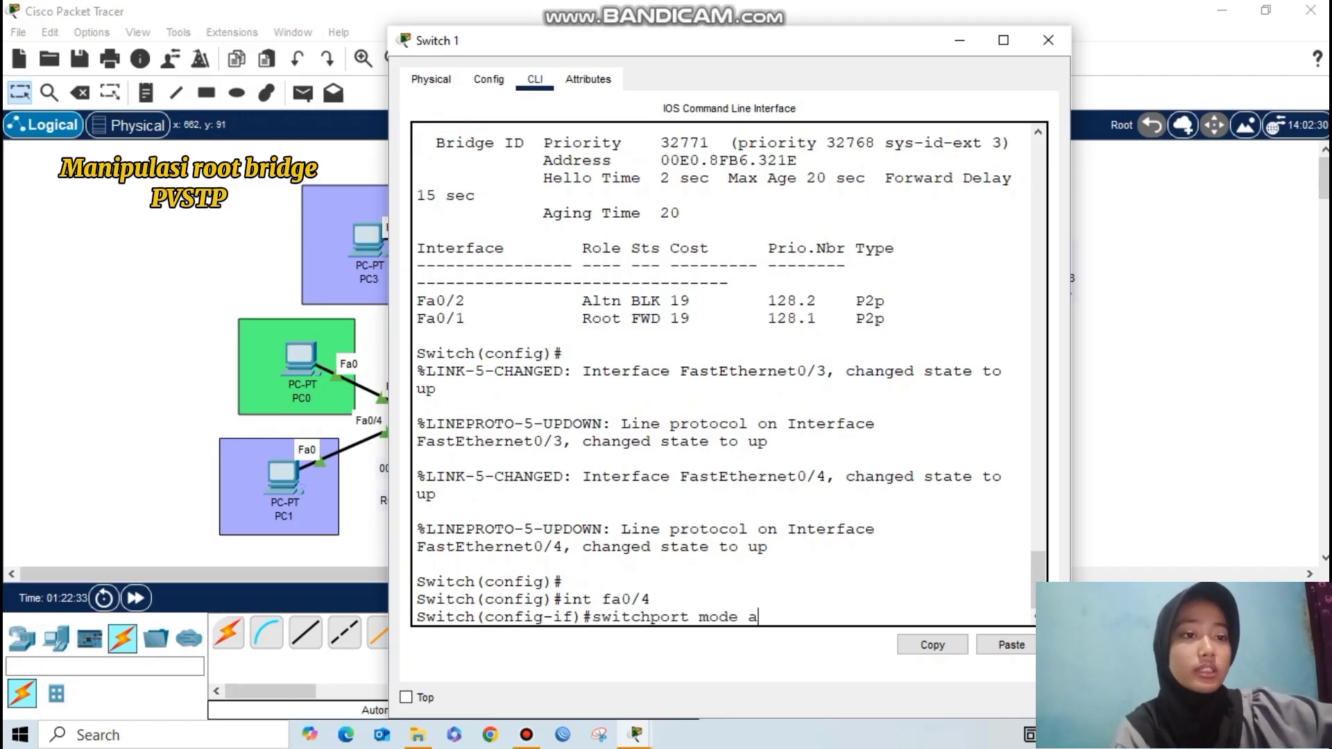
text(ccess)
key(Return)
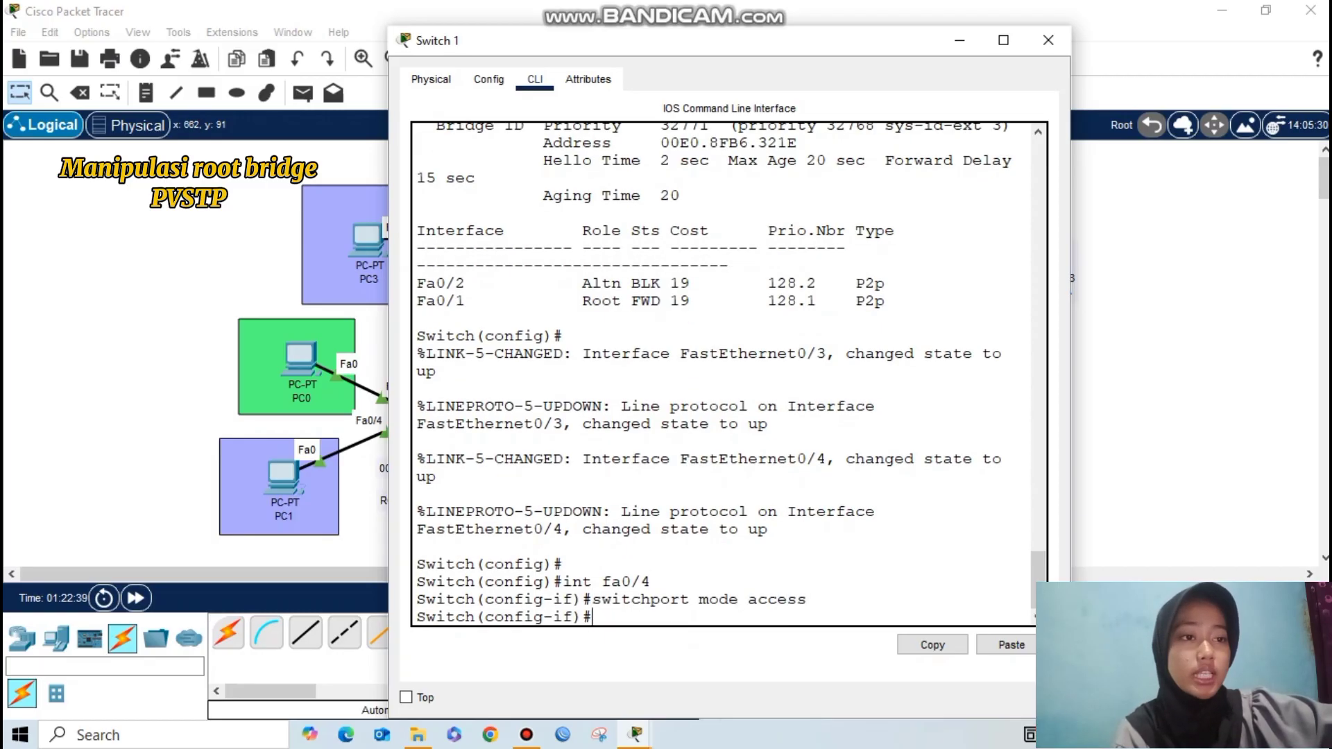
text(switchport access)
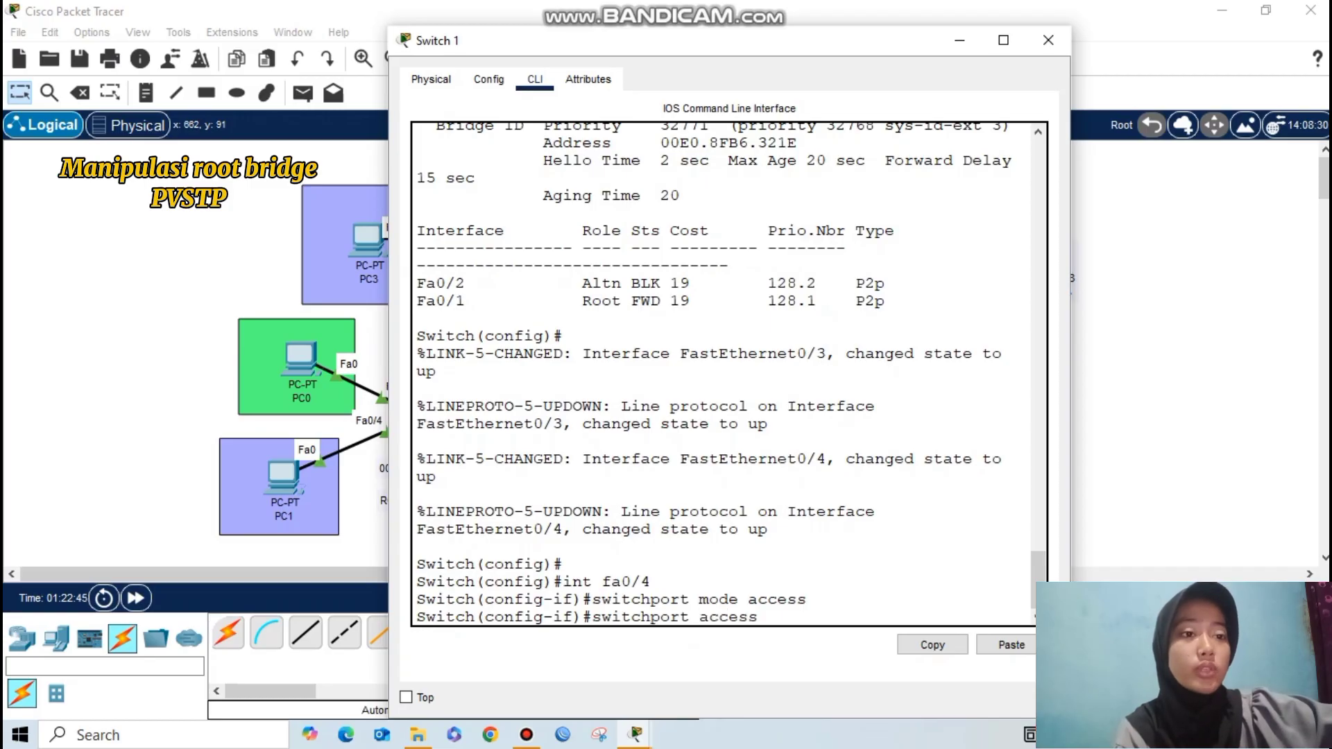
text( vlan 2)
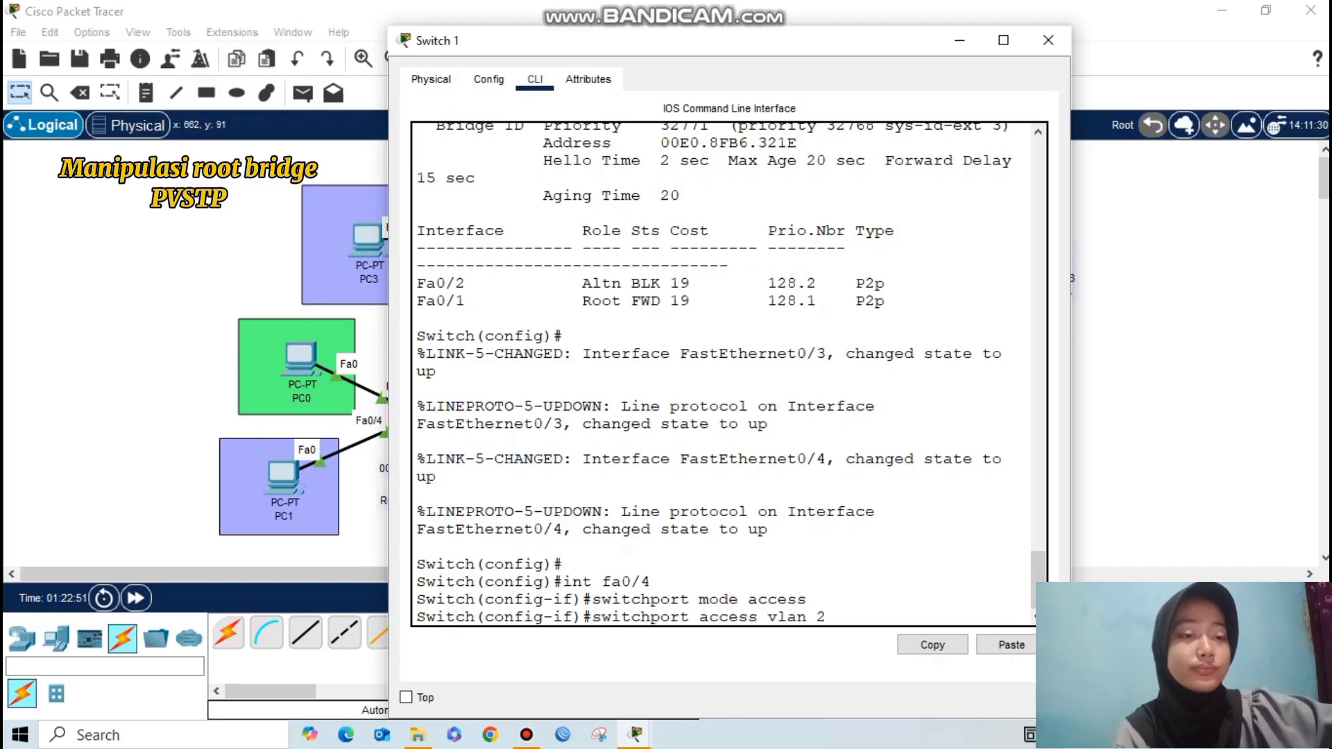
key(Return)
text(ex)
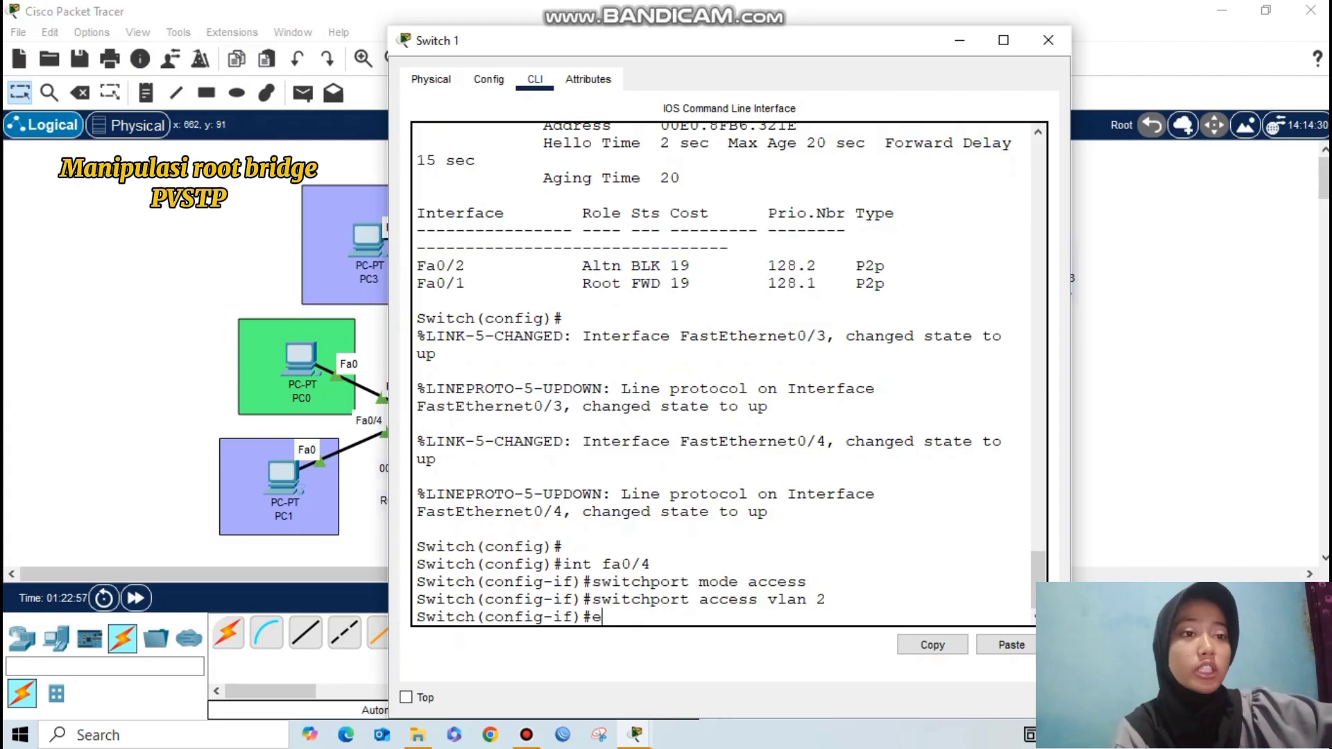
key(Return)
Step: Display the brief VLAN table on Switch 1 and highlight the VLAN 2 and VLAN 3 entries
text(do sh)
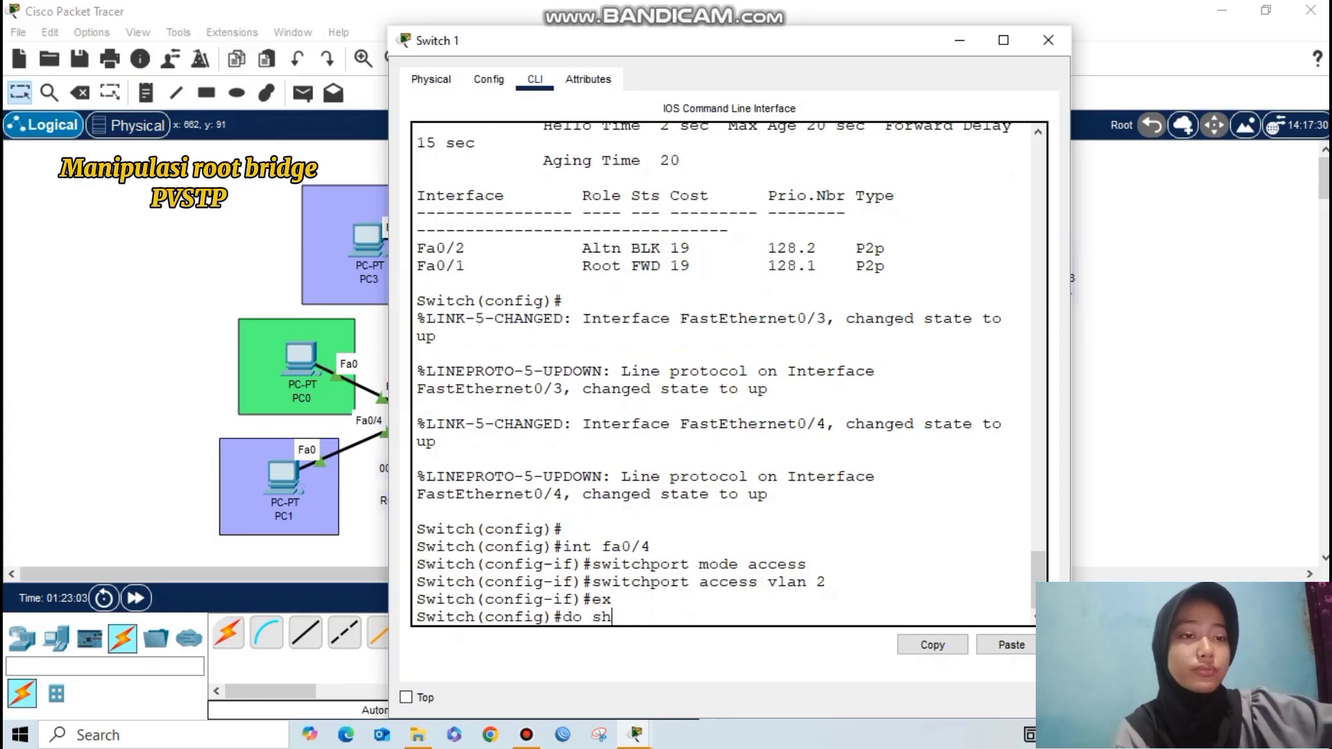
text(ow vlan)
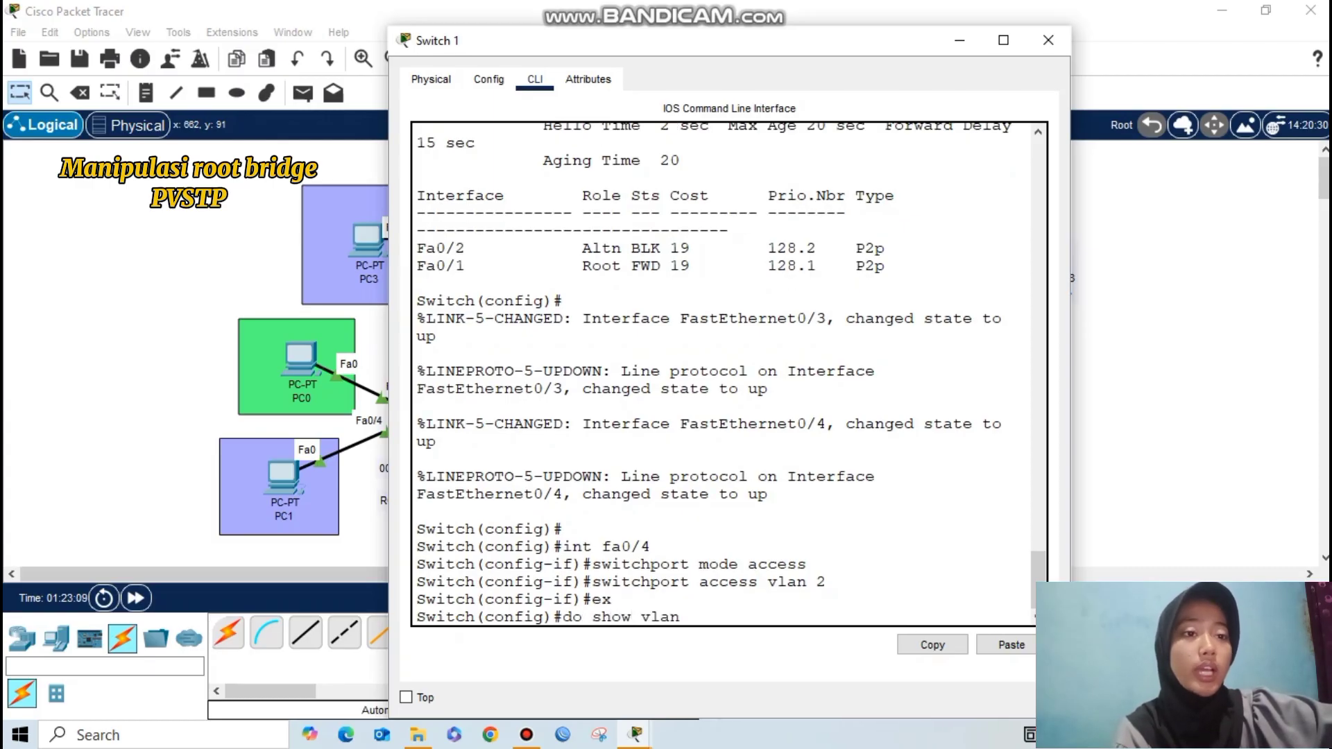
text( brief)
key(Return)
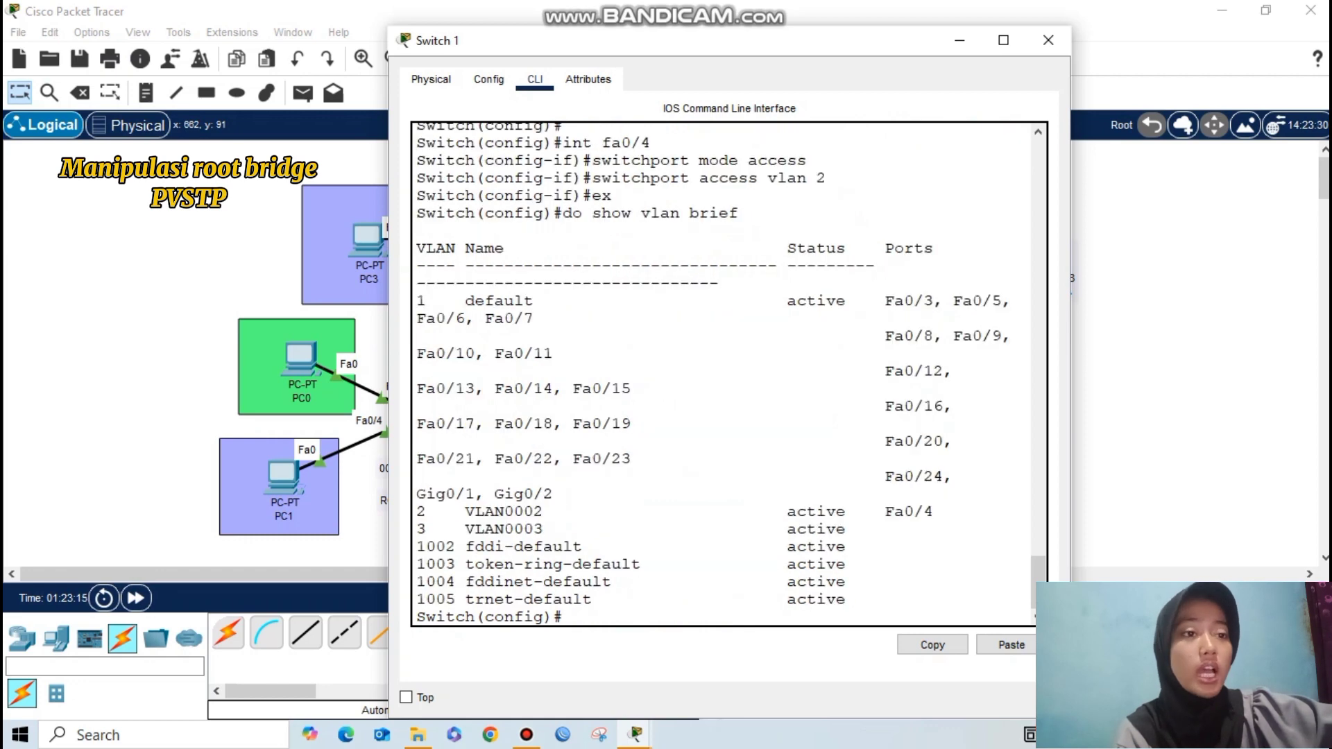
drag(417, 512, 583, 547)
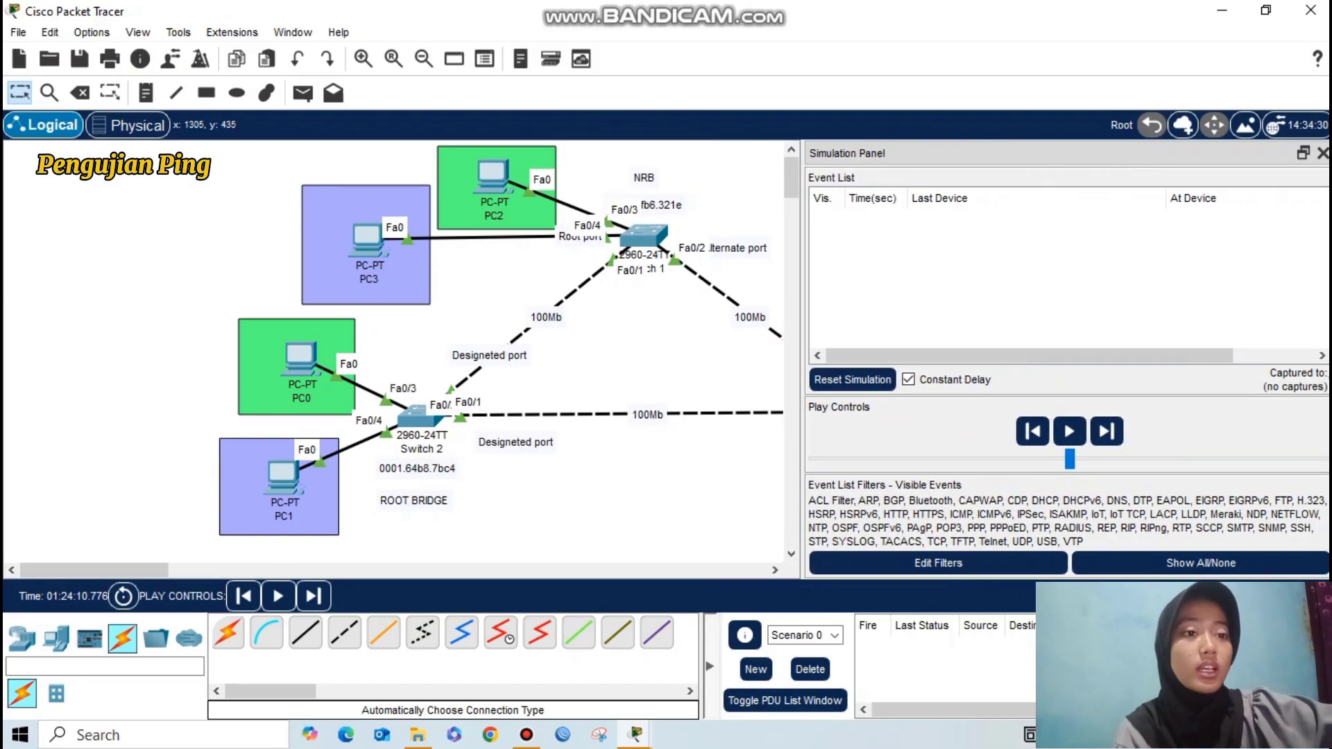
Step: Send a simple PDU from PC1 to PC3 in simulation mode and advance event by event through the ARP exchange
key(p)
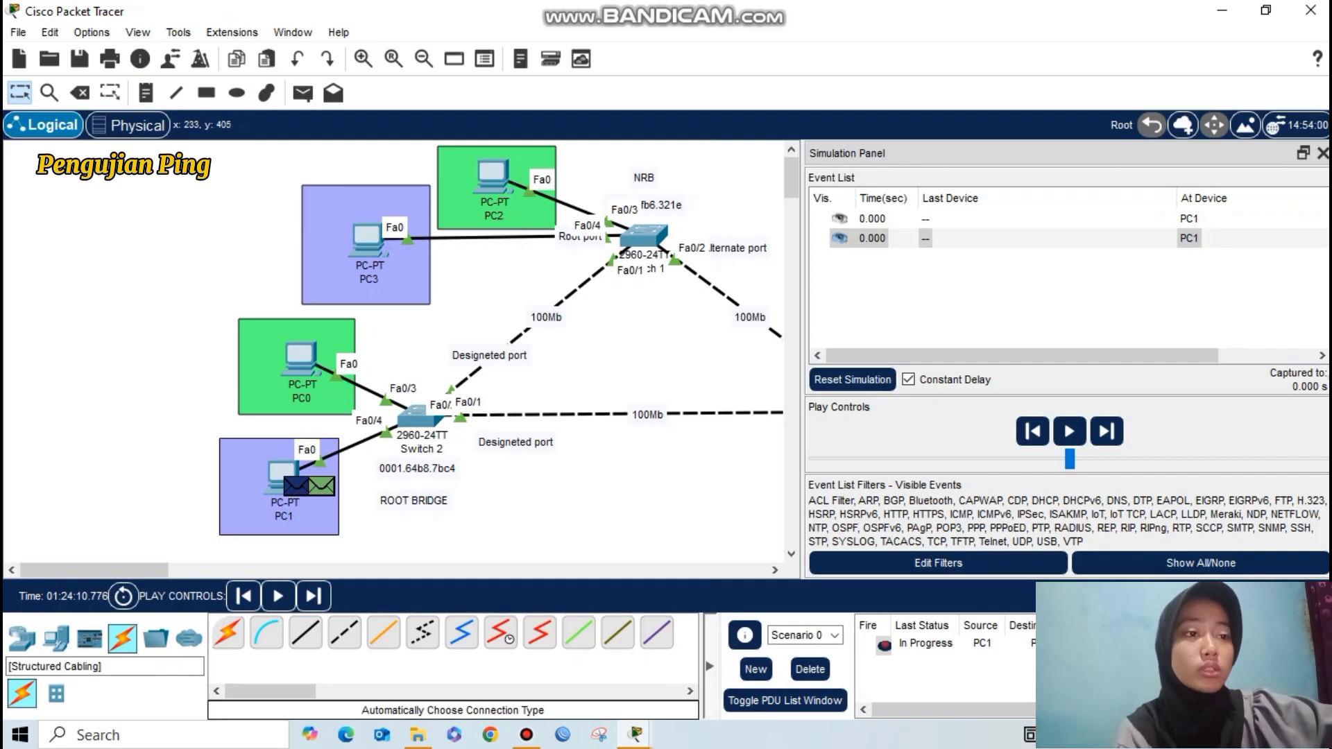
click(313, 596)
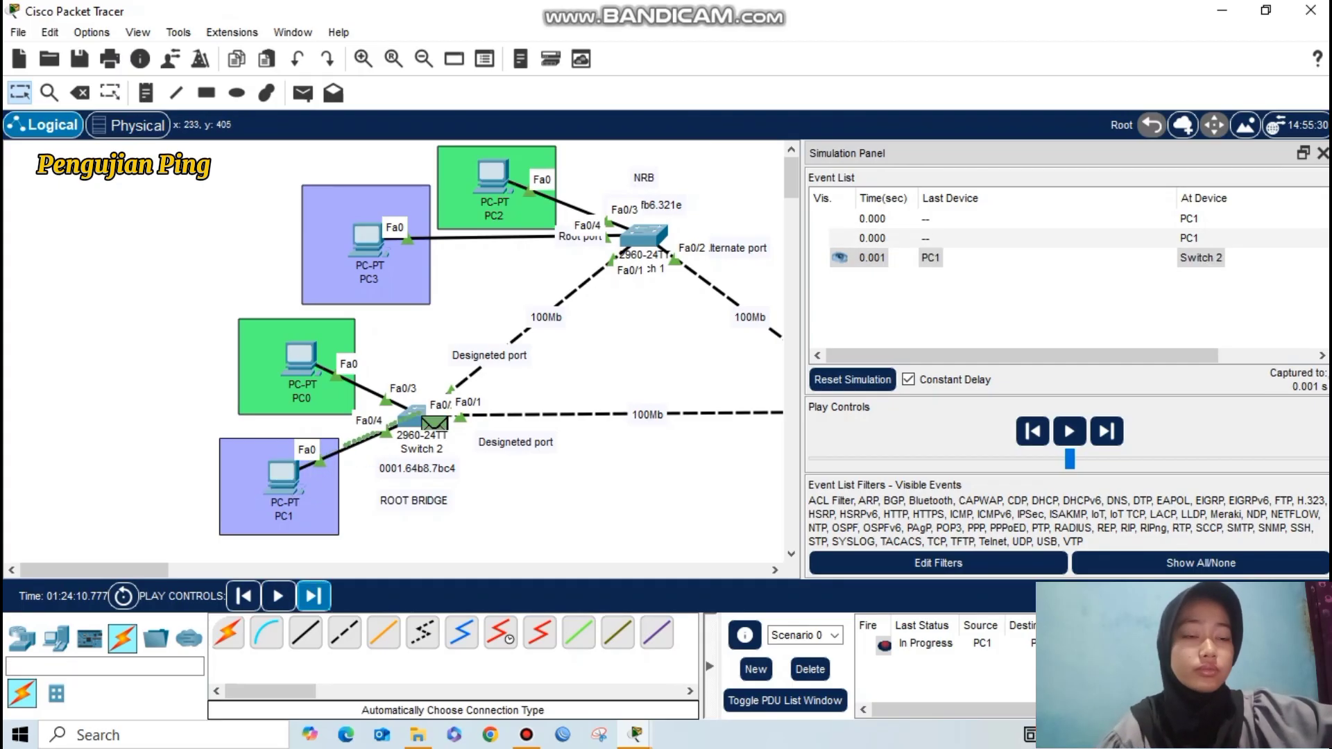
click(314, 596)
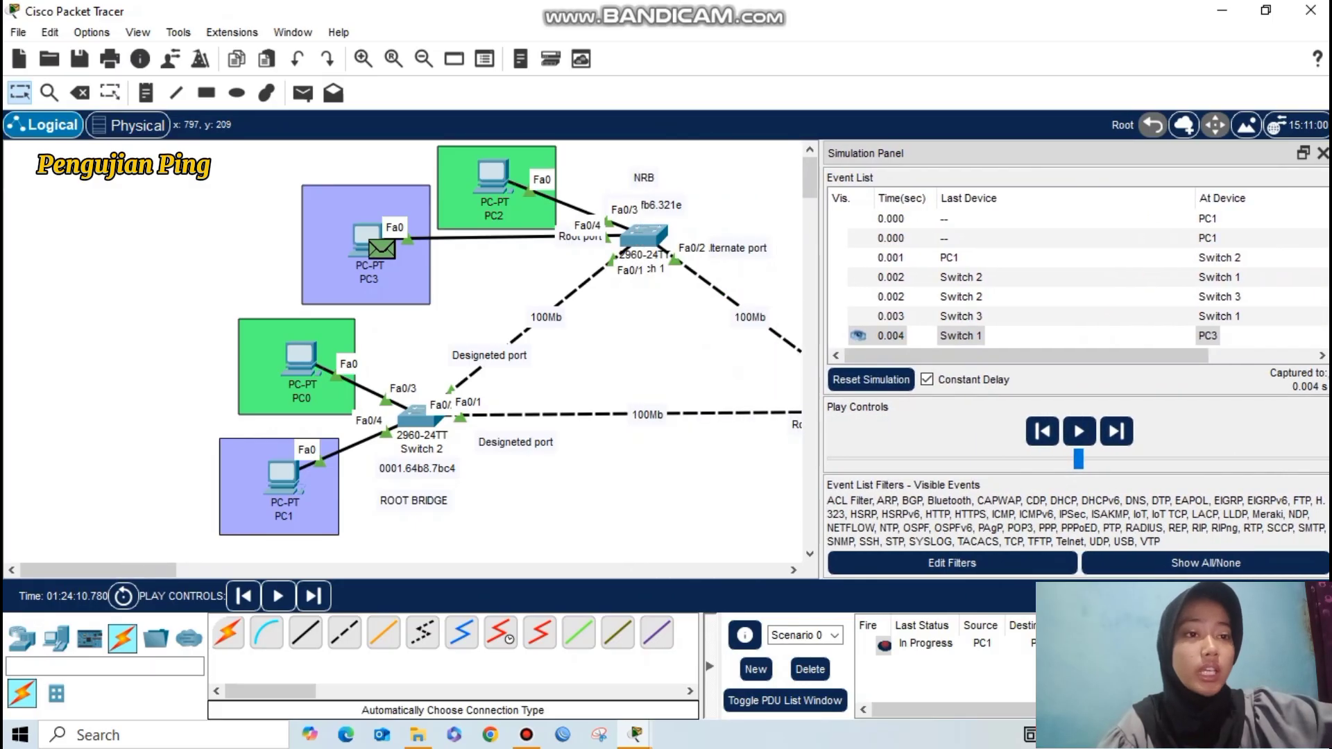
click(313, 596)
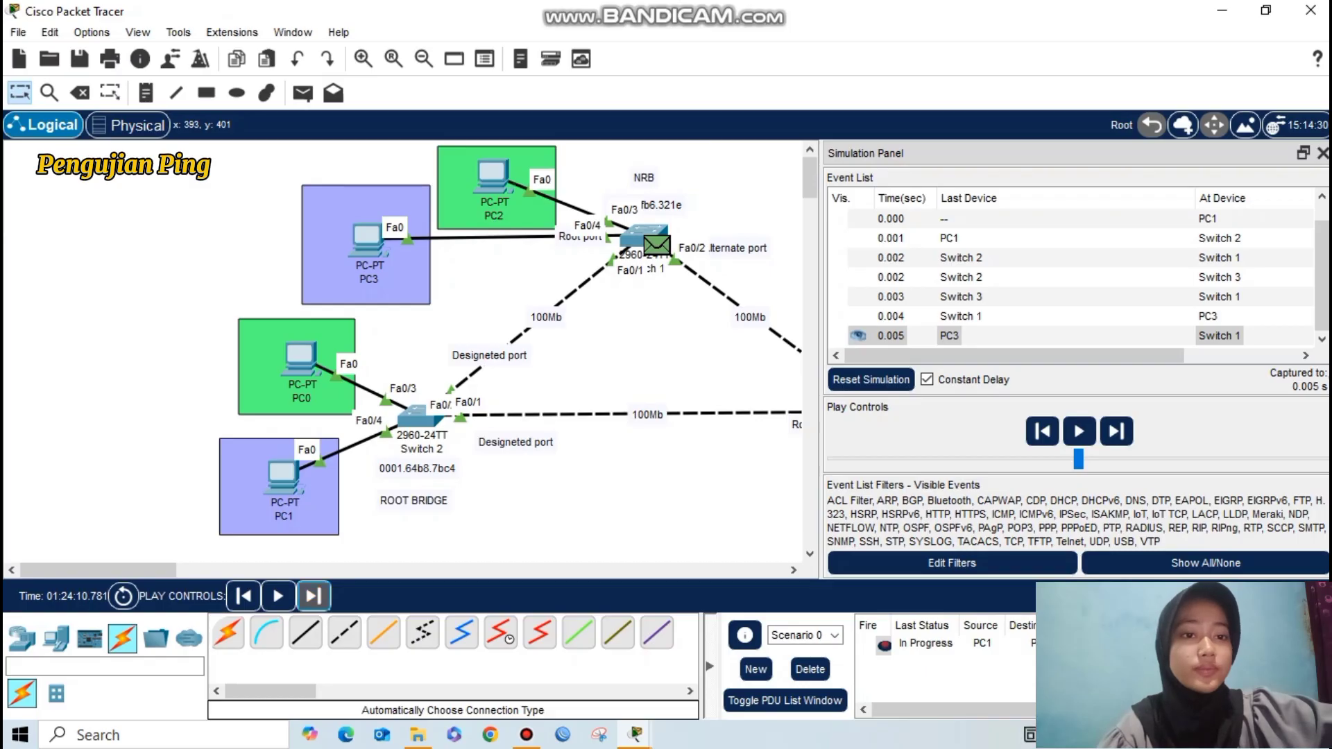
click(313, 596)
click(313, 596)
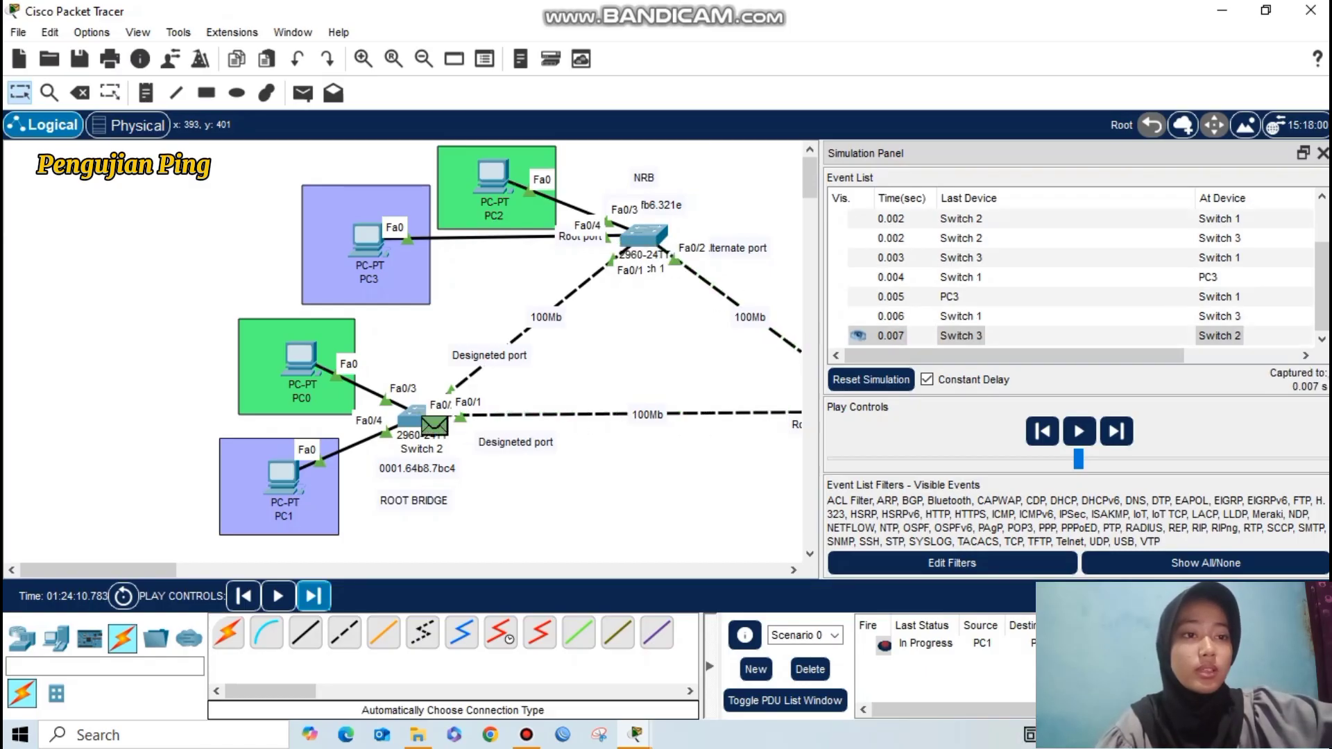
click(313, 596)
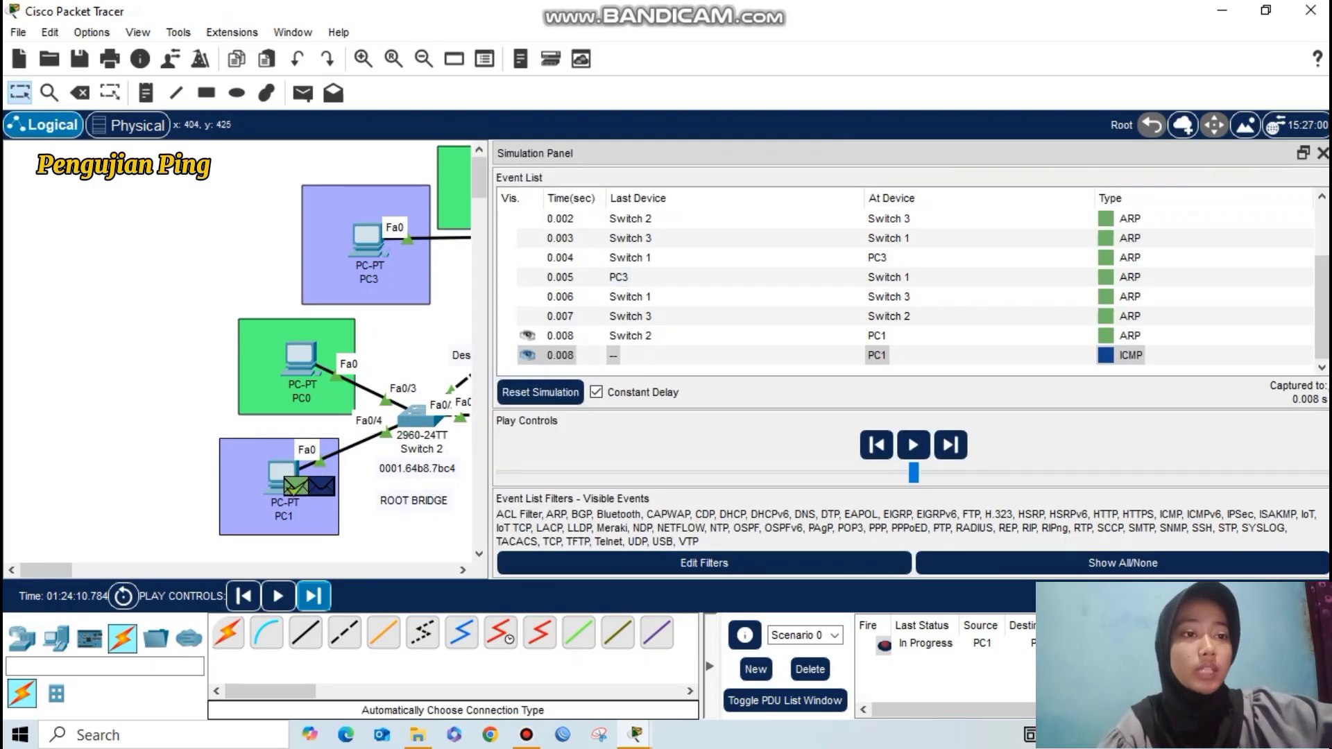
Step: Advance the simulation through the ICMP round trip between PC1 and PC3, and check the PDU's last status
click(313, 596)
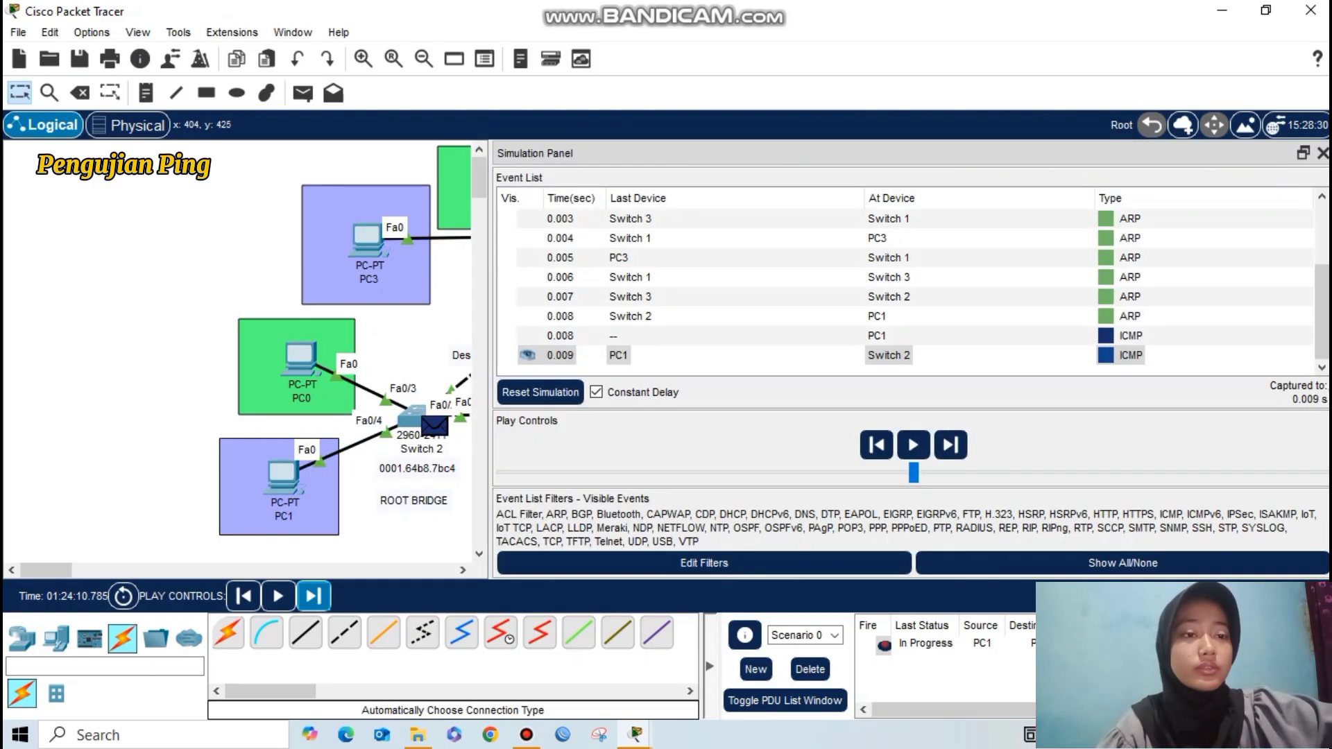
click(313, 596)
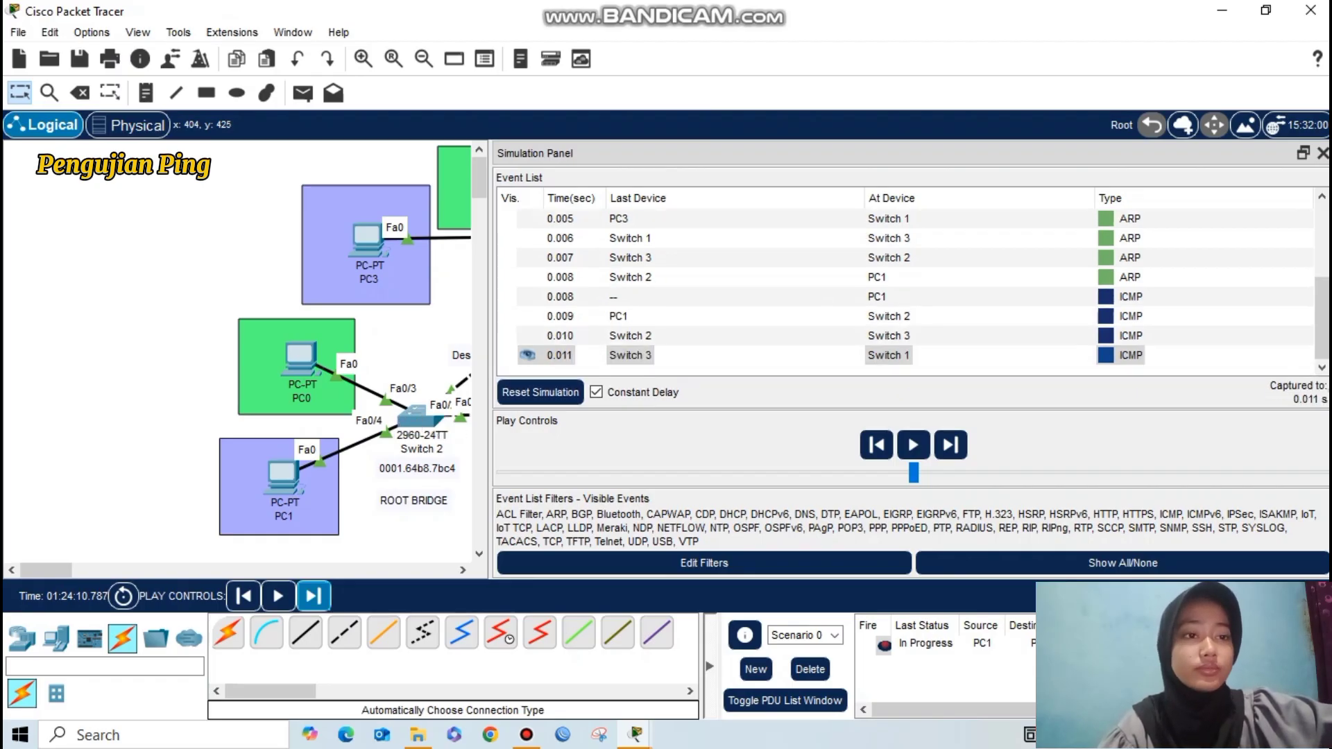
click(313, 596)
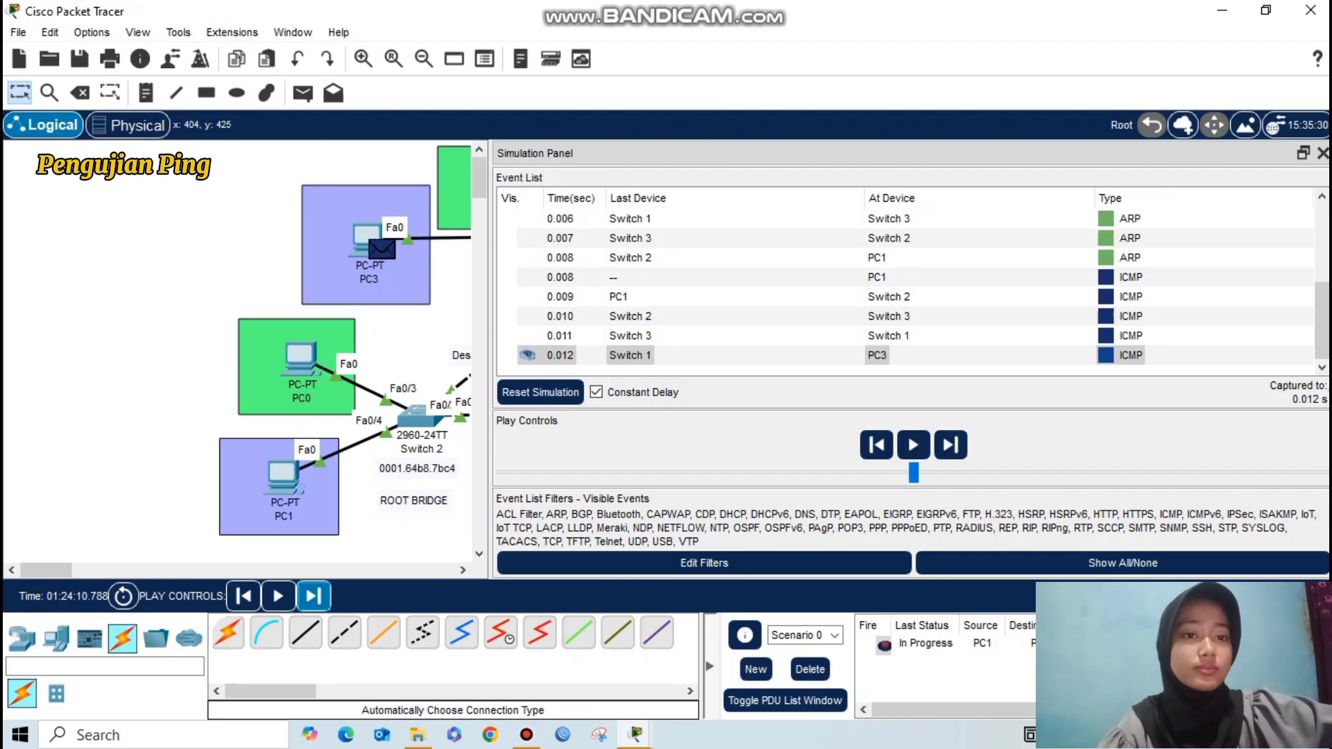
click(313, 596)
click(313, 596)
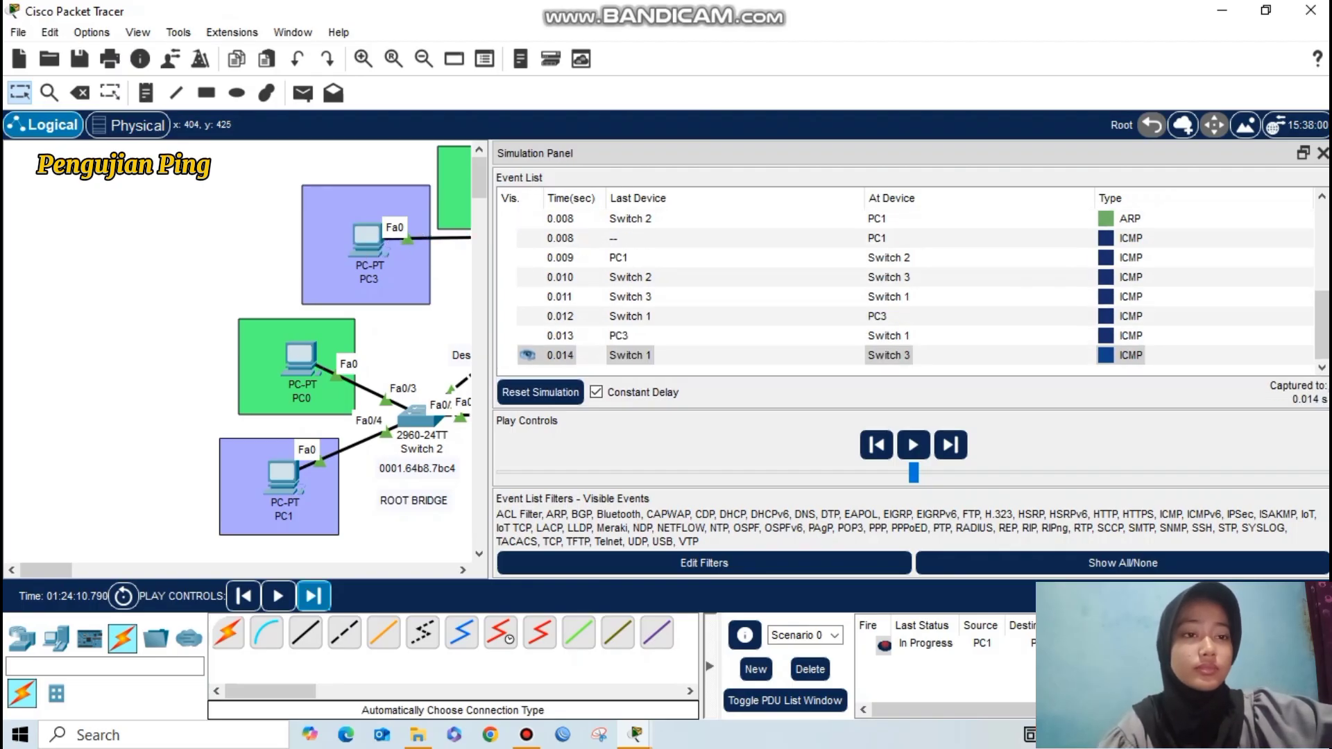
click(313, 596)
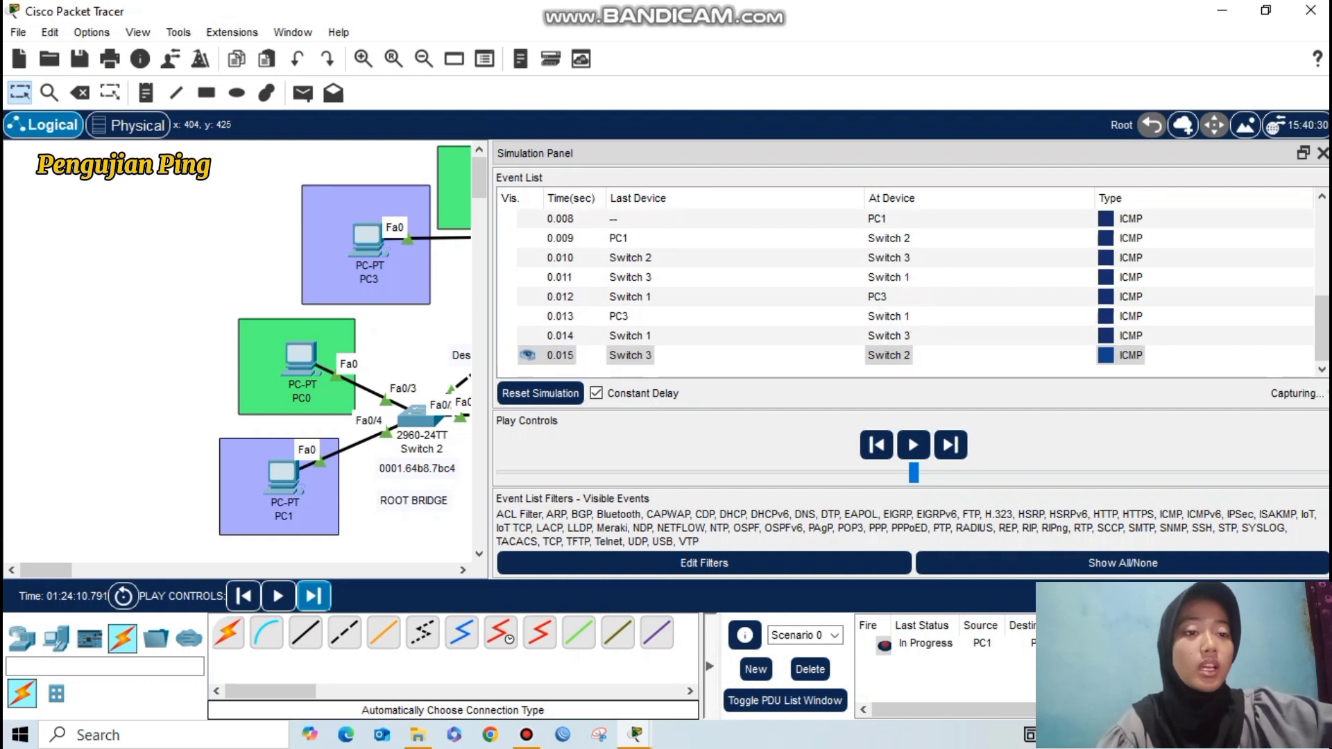
click(313, 596)
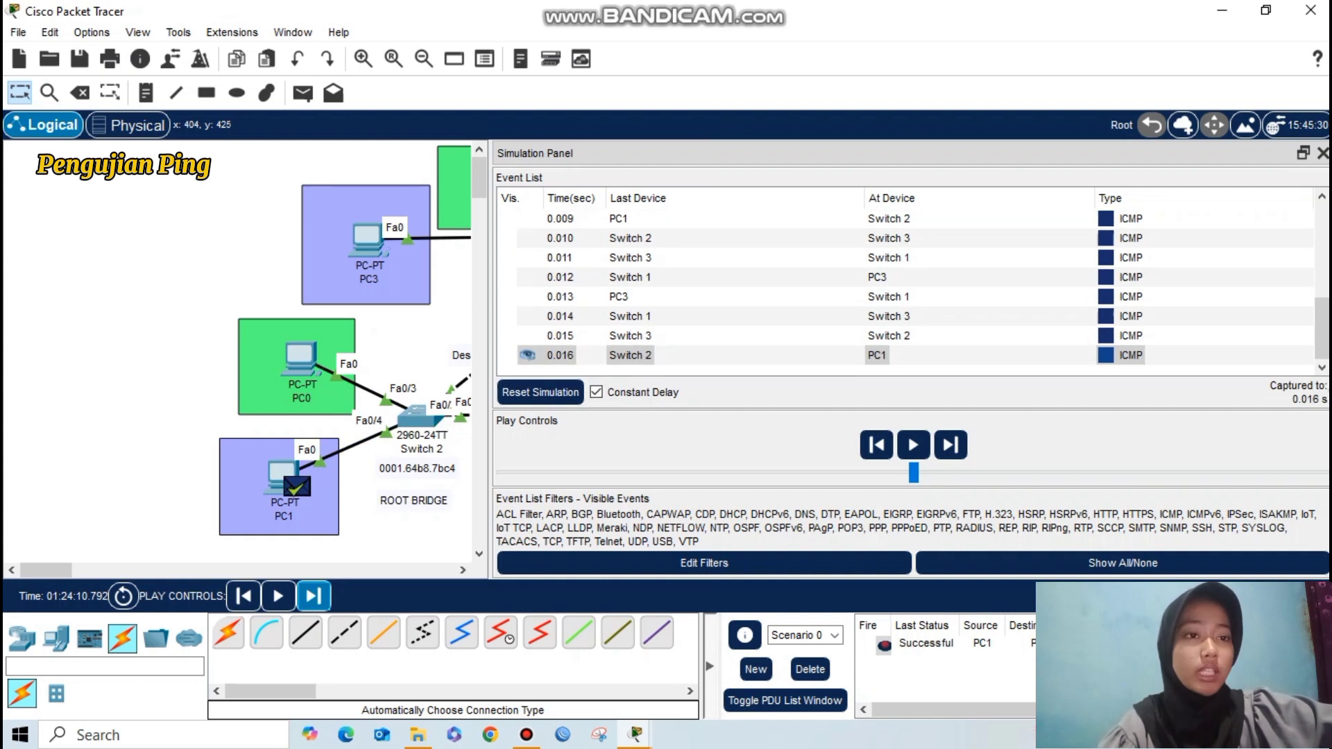
click(927, 644)
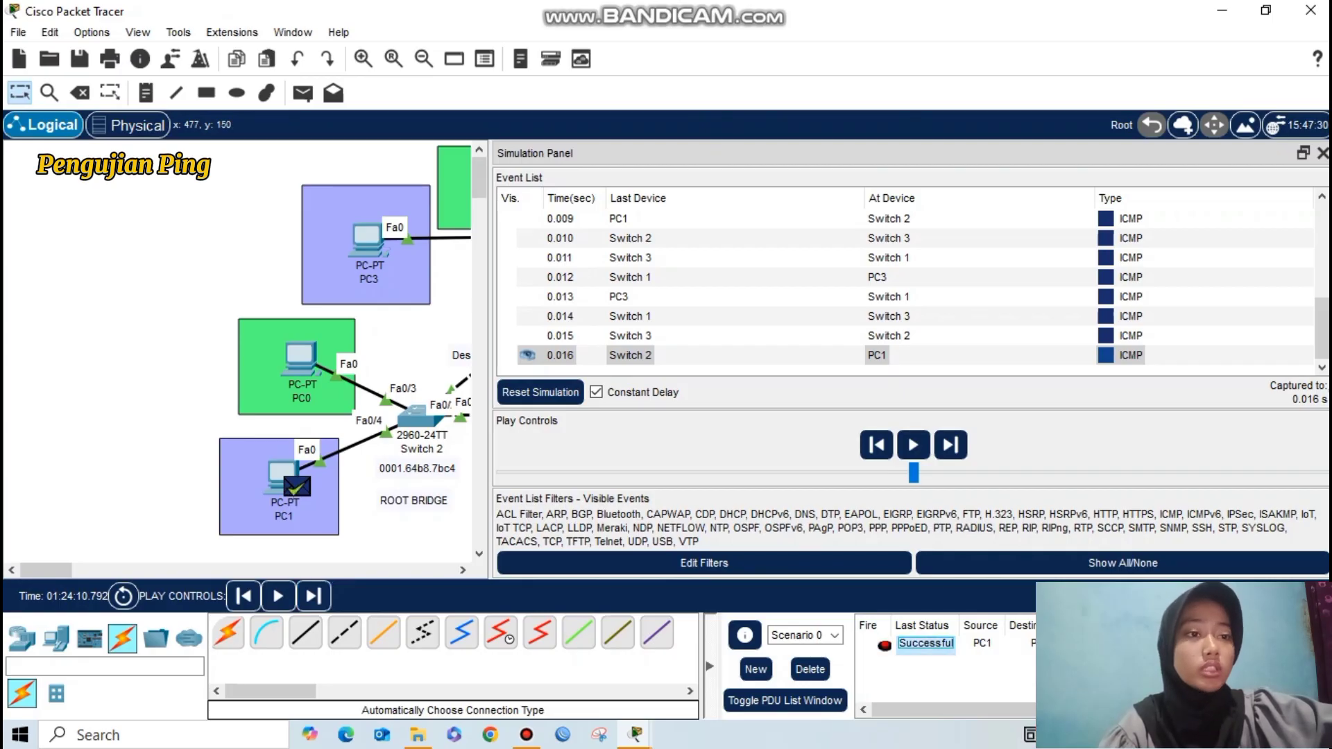
Step: Send a simple PDU from PC0 to PC2 and advance event by event through the ARP exchange
drag(490, 360, 921, 359)
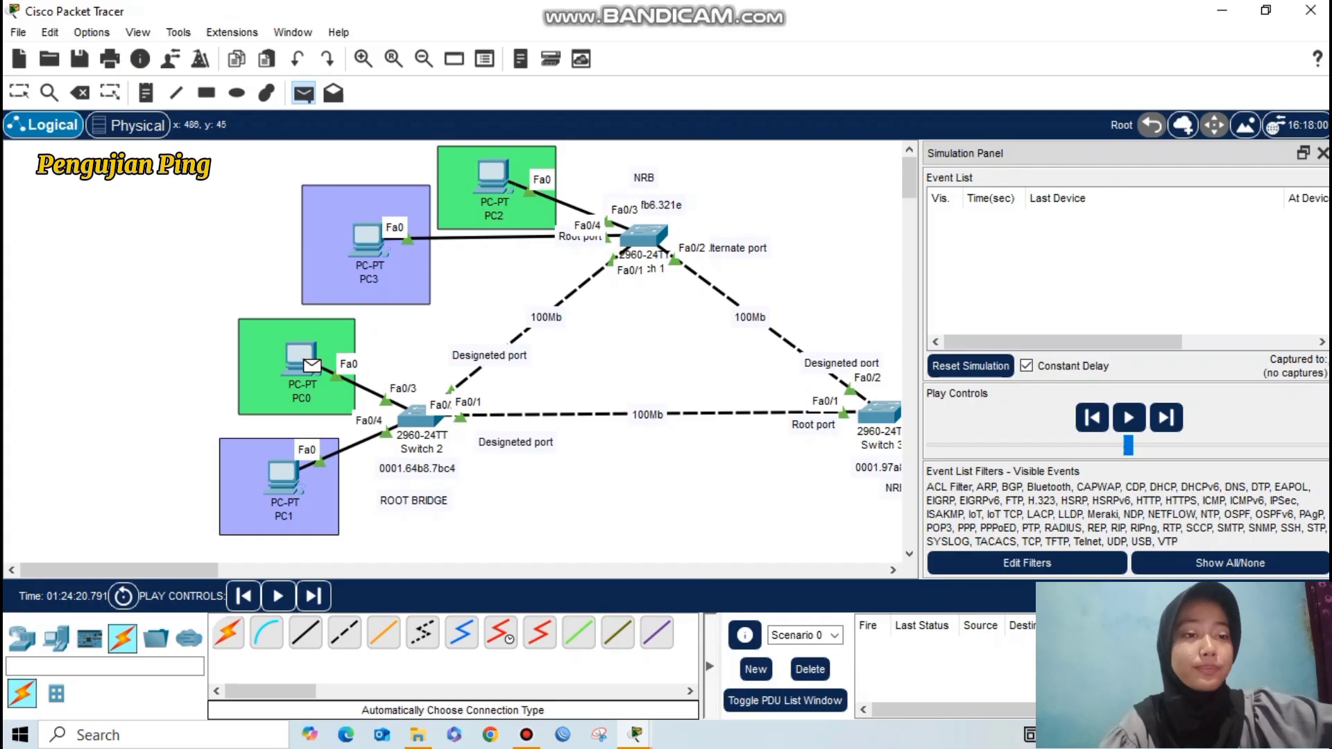
click(368, 239)
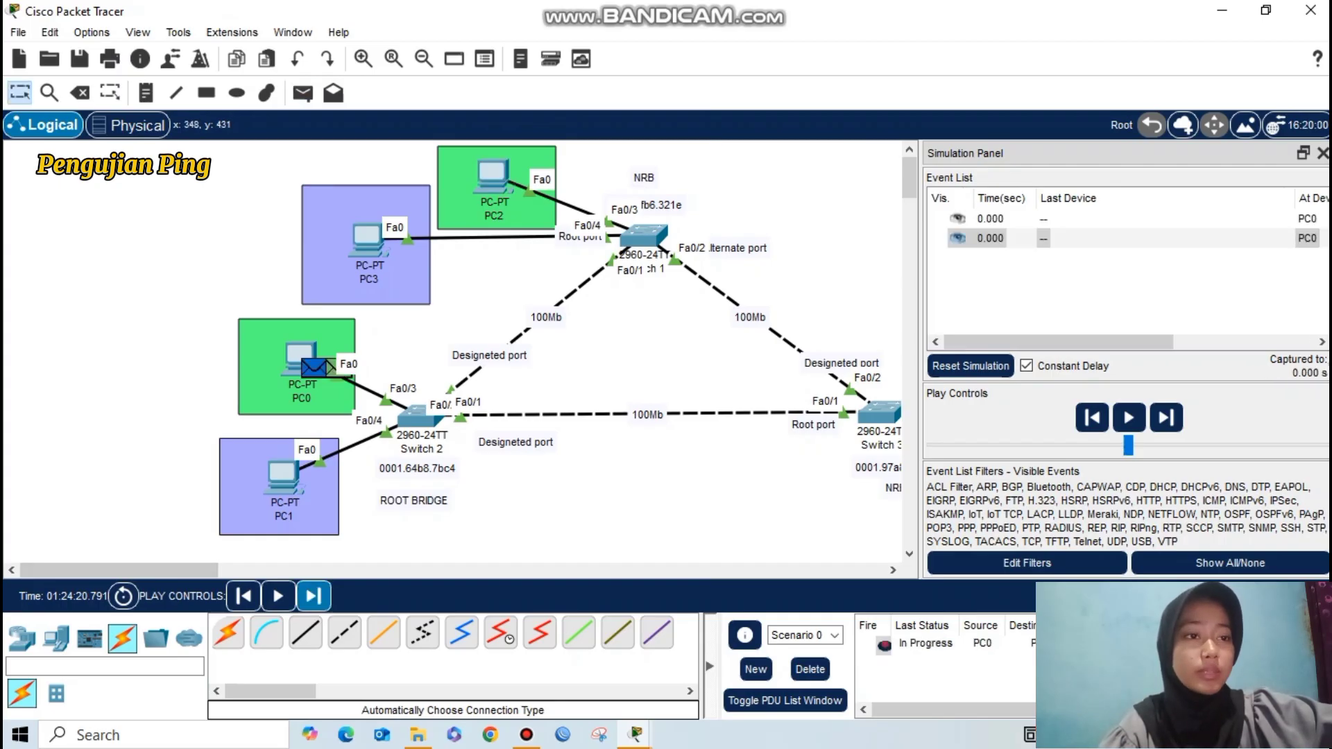
click(313, 596)
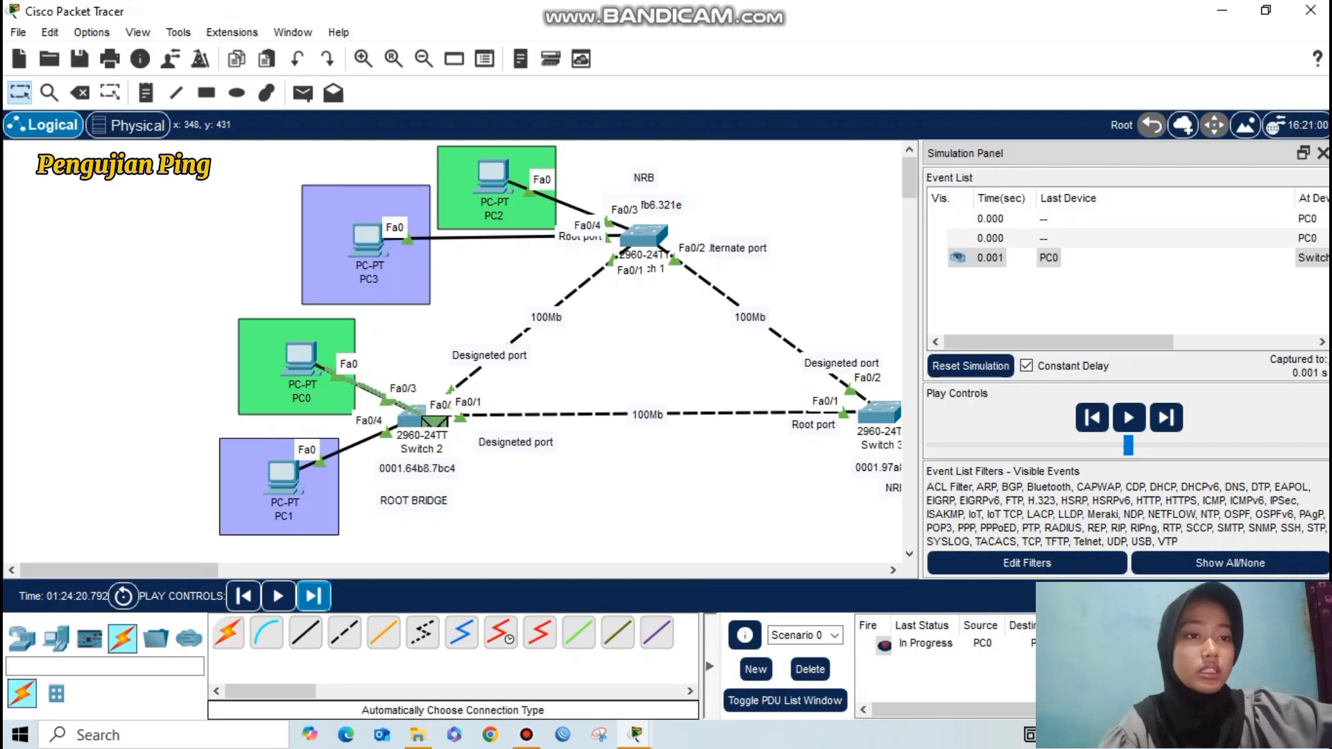
click(313, 596)
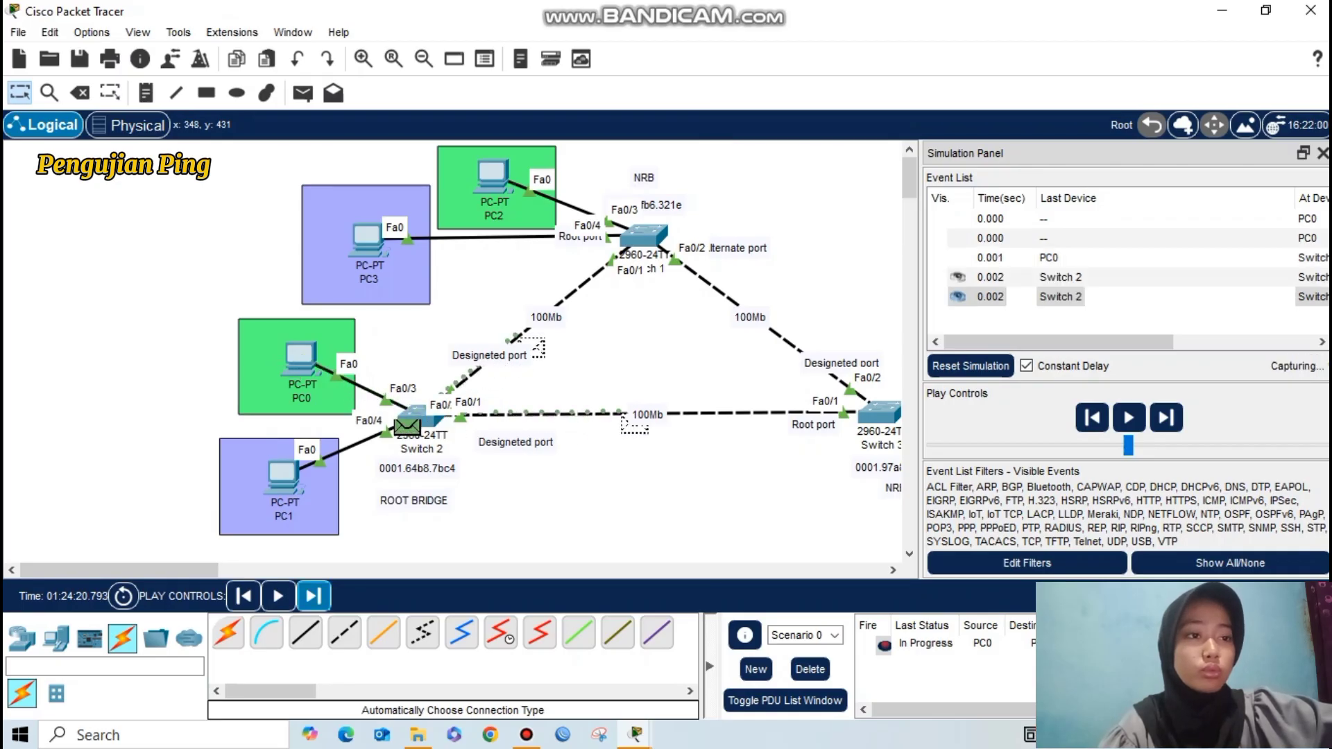
click(314, 596)
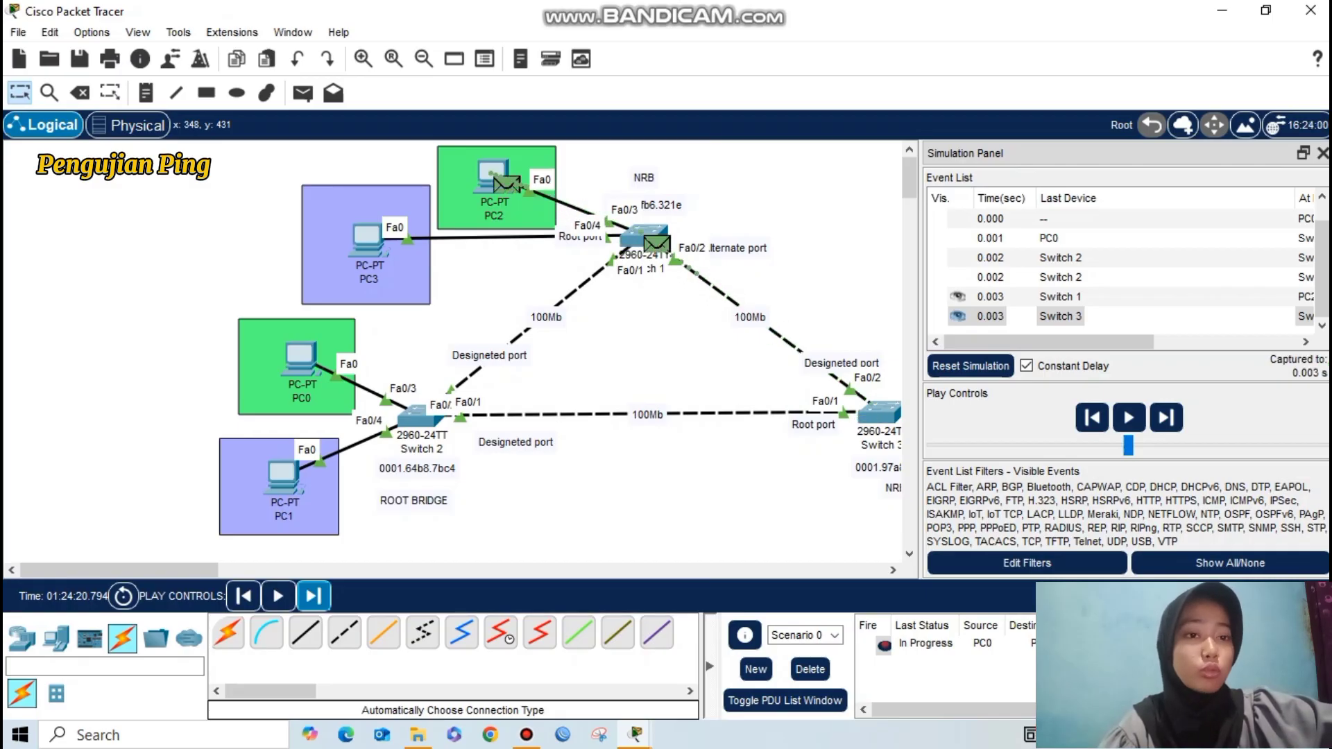
click(313, 596)
click(313, 596)
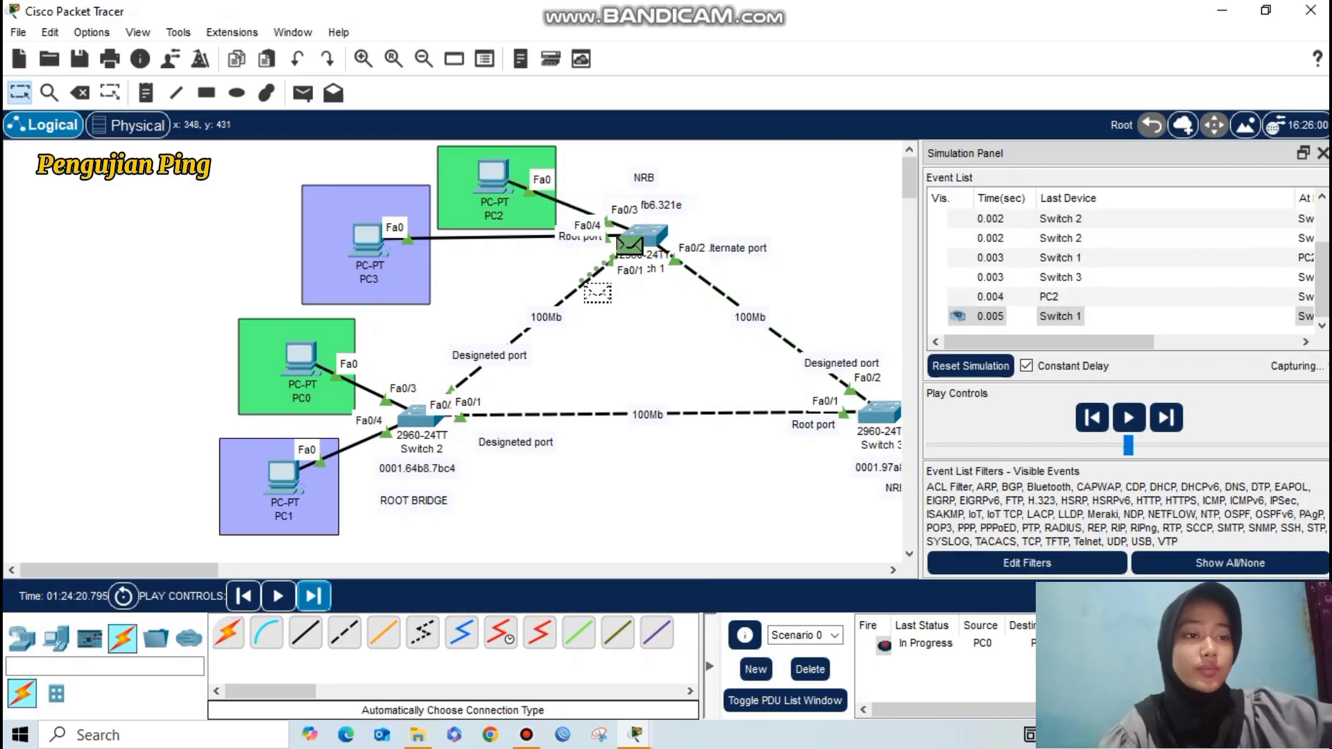
click(313, 596)
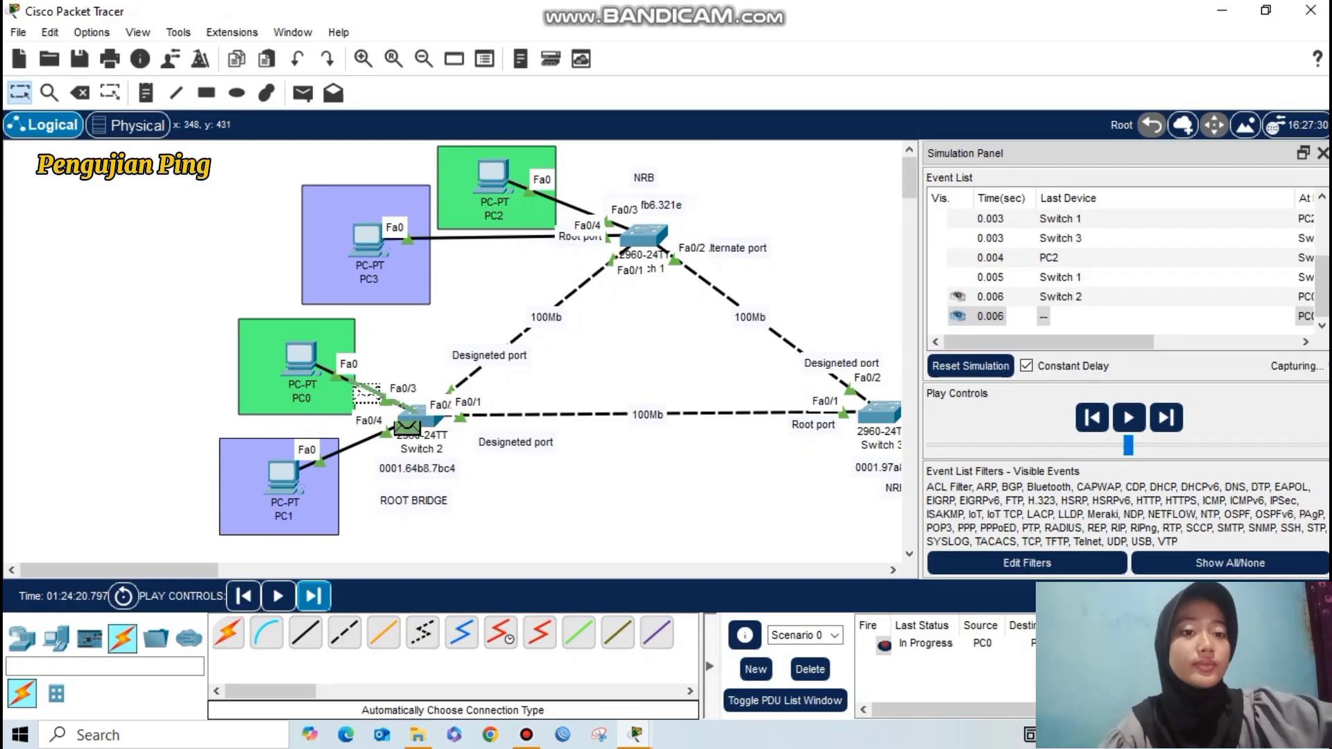
Step: Advance the simulation through the ICMP round trip between PC0 and PC2, check the PDU's last status and delete the scenario
drag(921, 347, 578, 347)
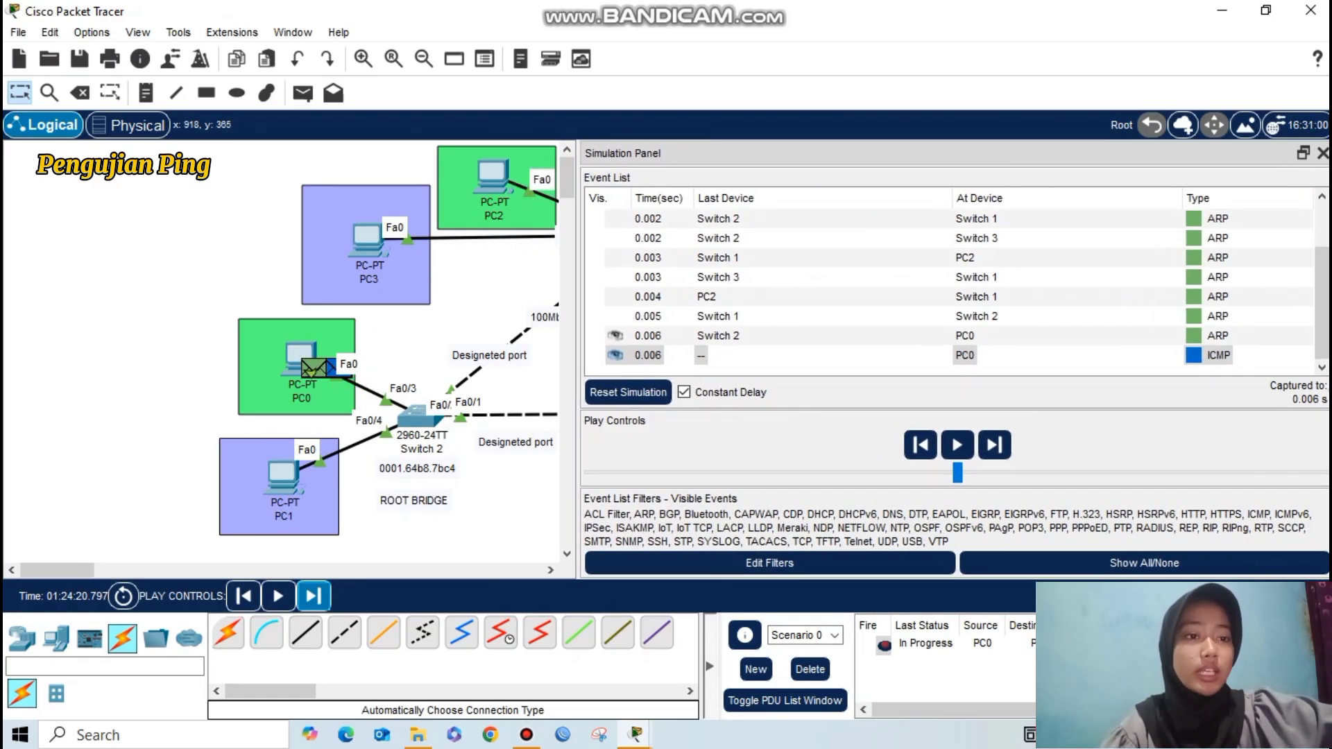
click(314, 596)
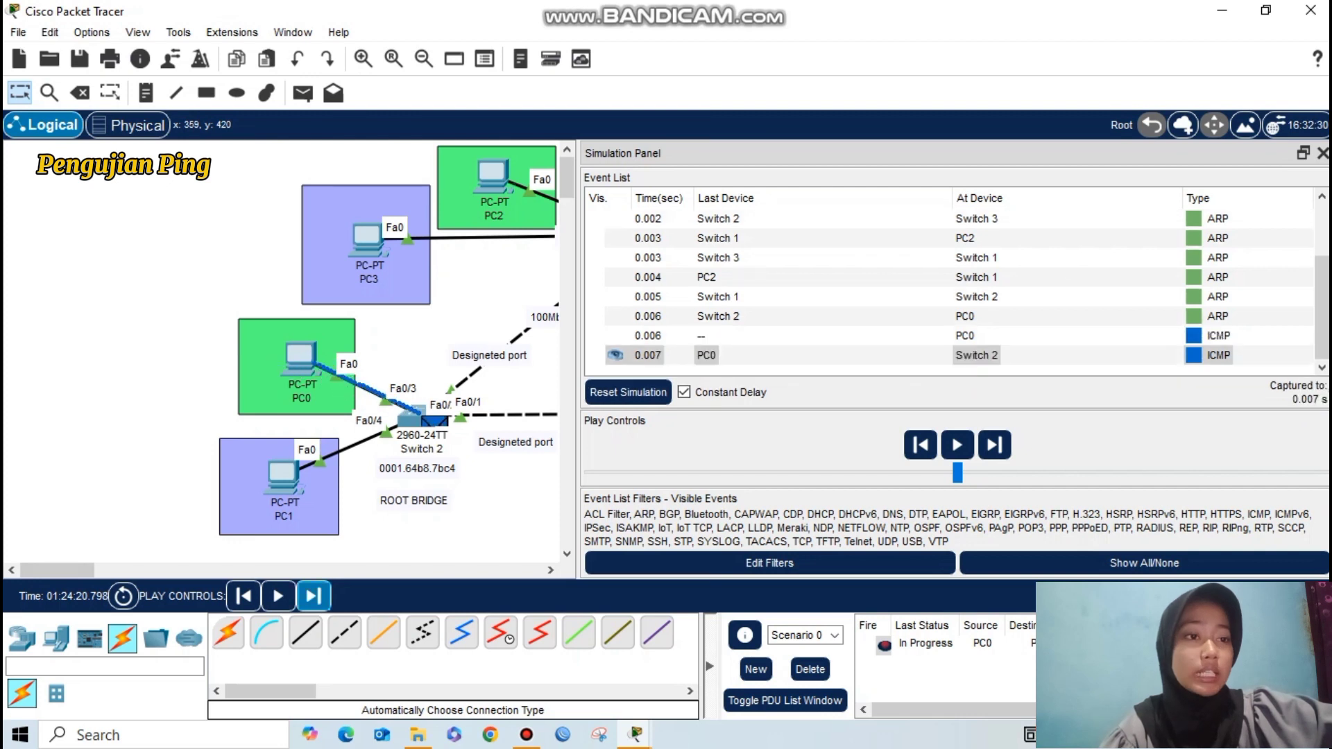
click(314, 596)
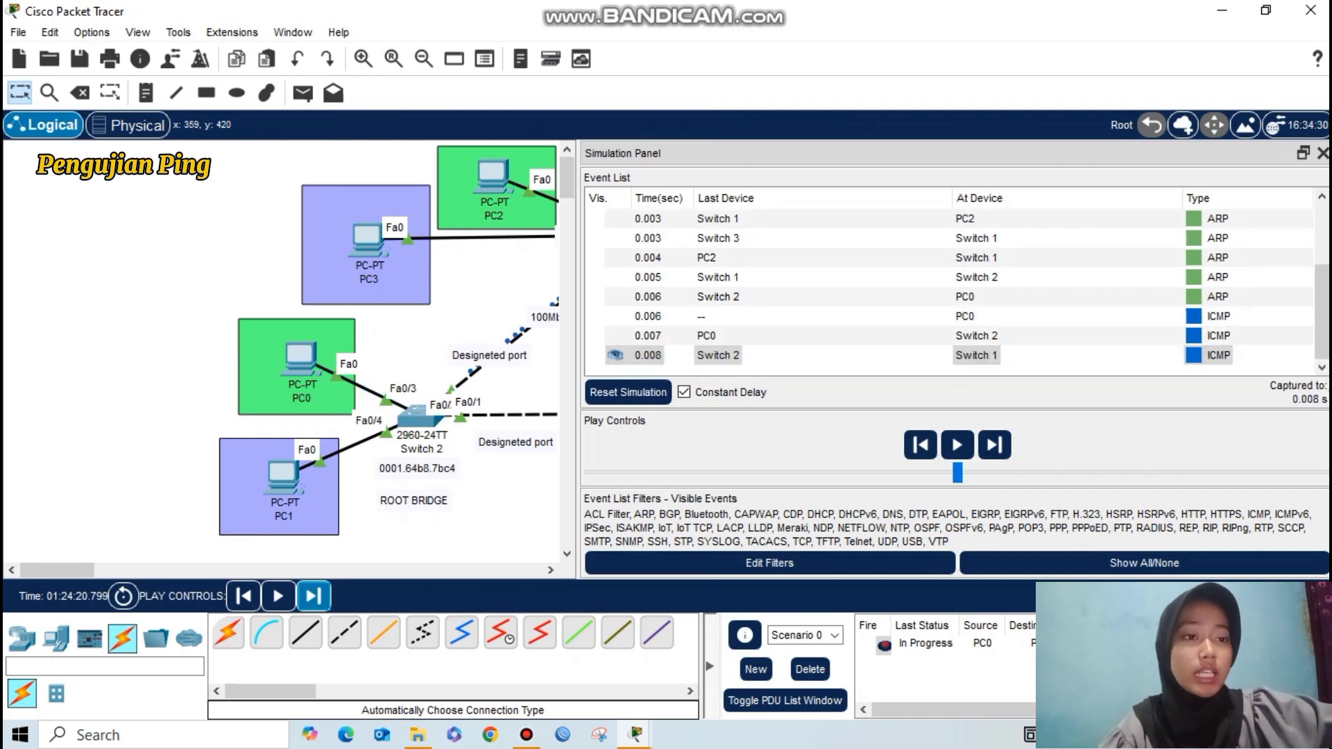
click(314, 596)
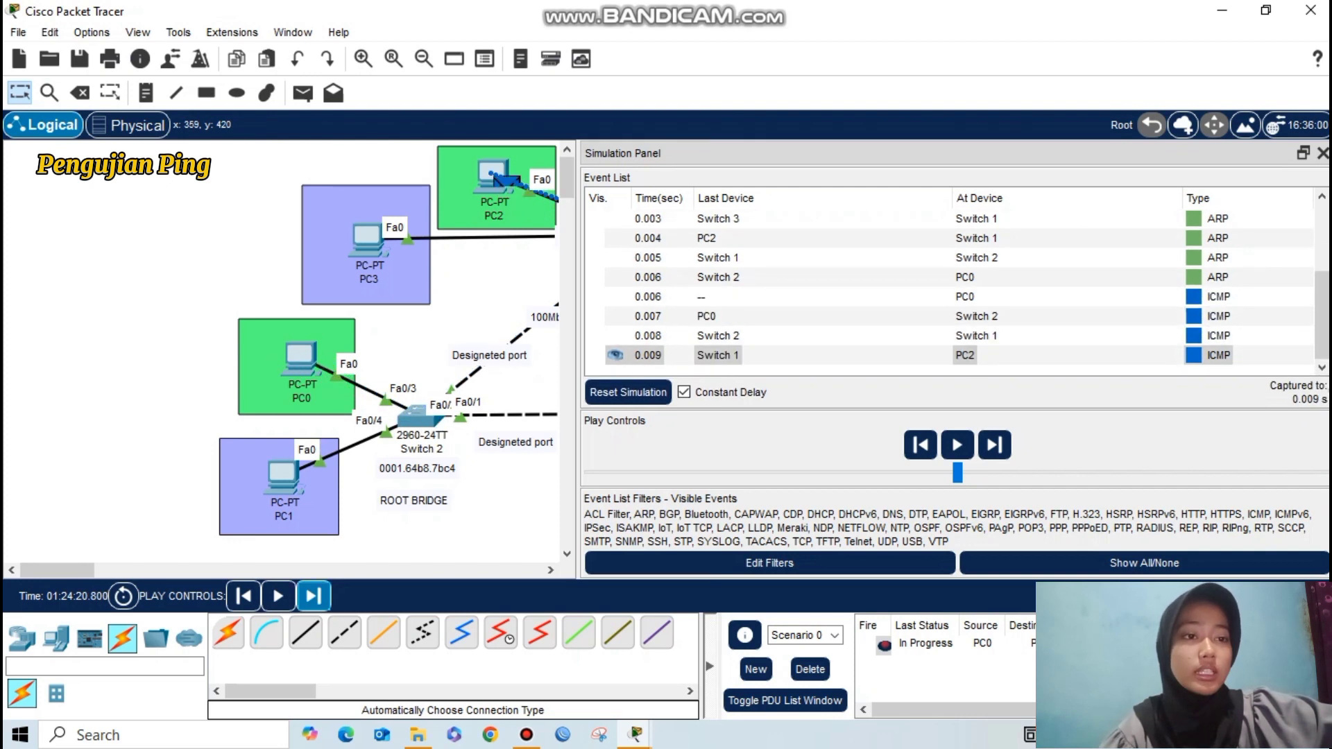
click(314, 596)
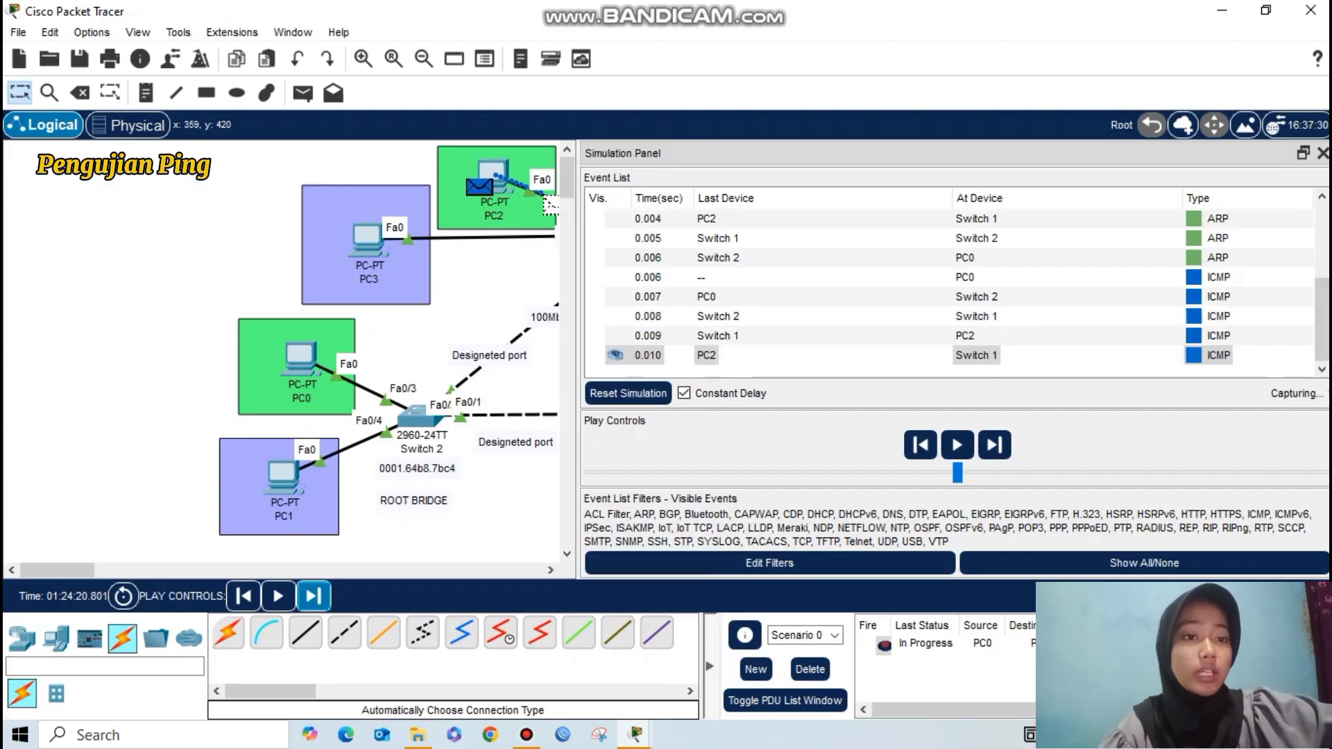
click(313, 596)
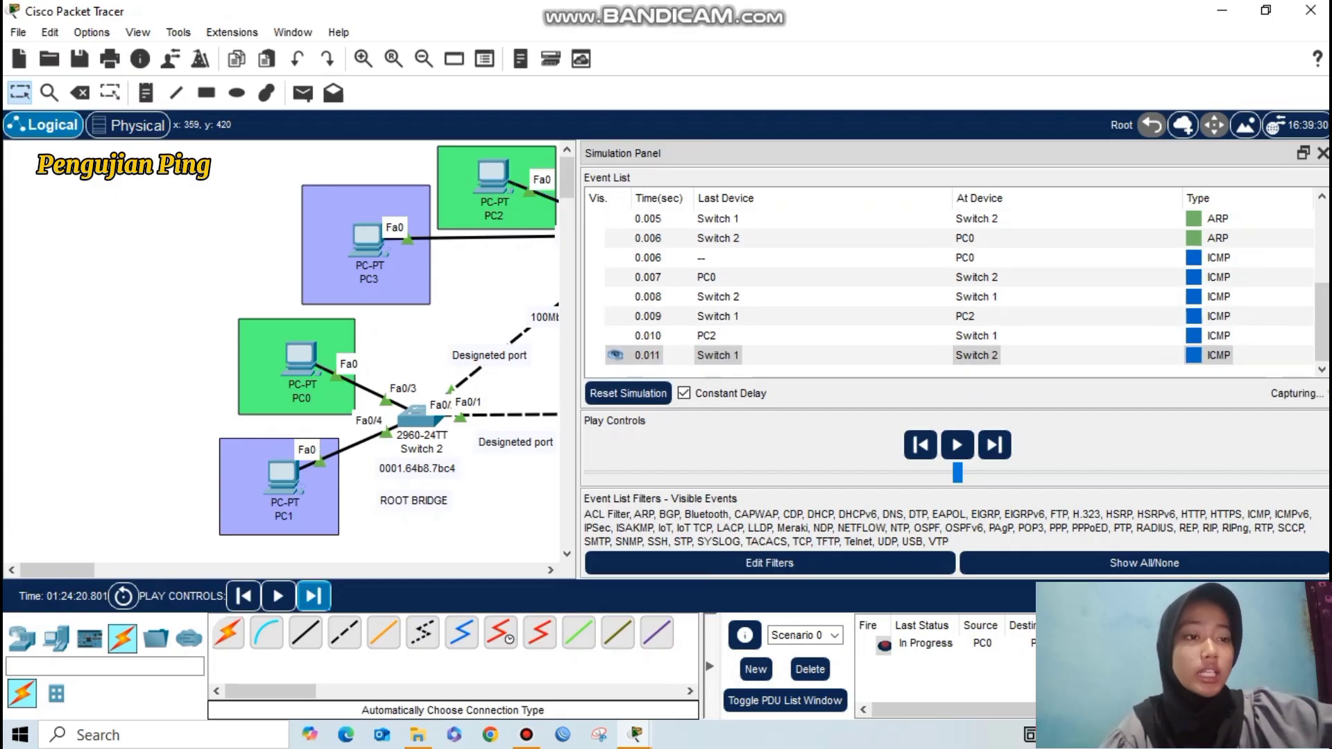
click(314, 596)
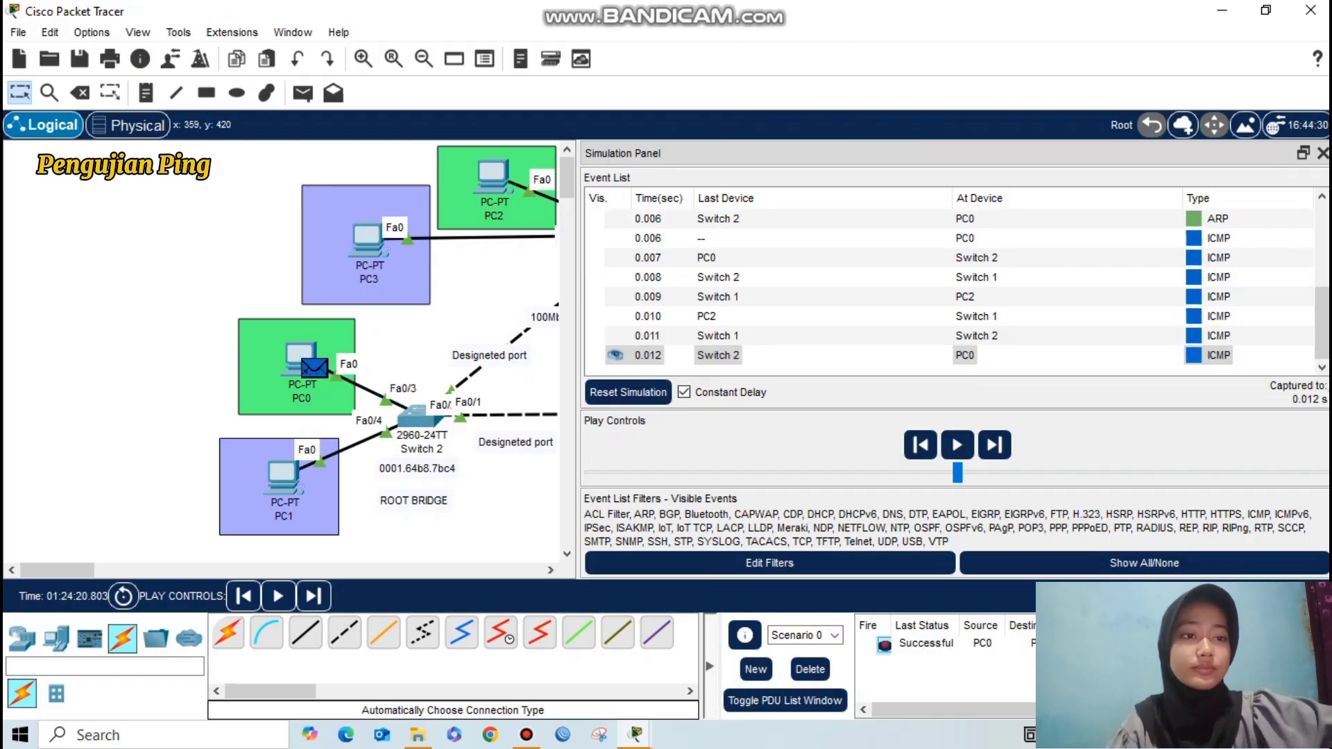
click(926, 643)
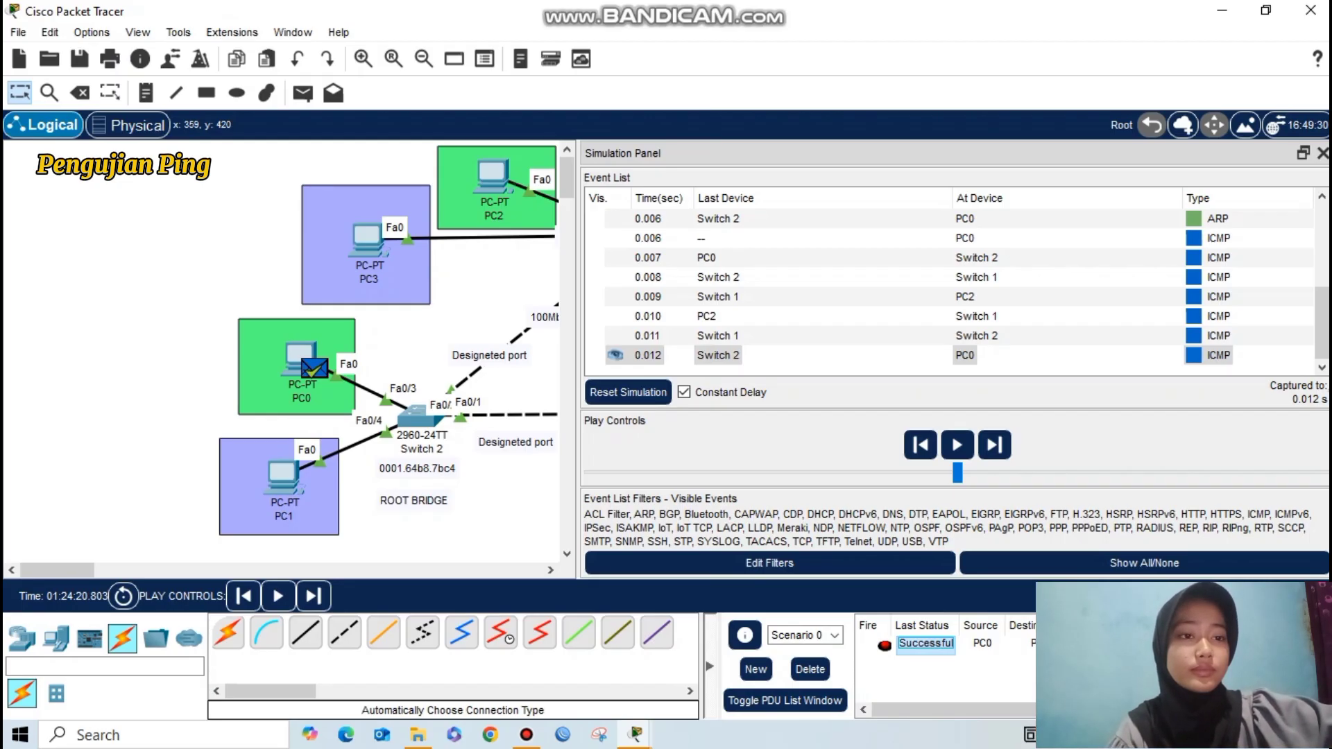
click(810, 669)
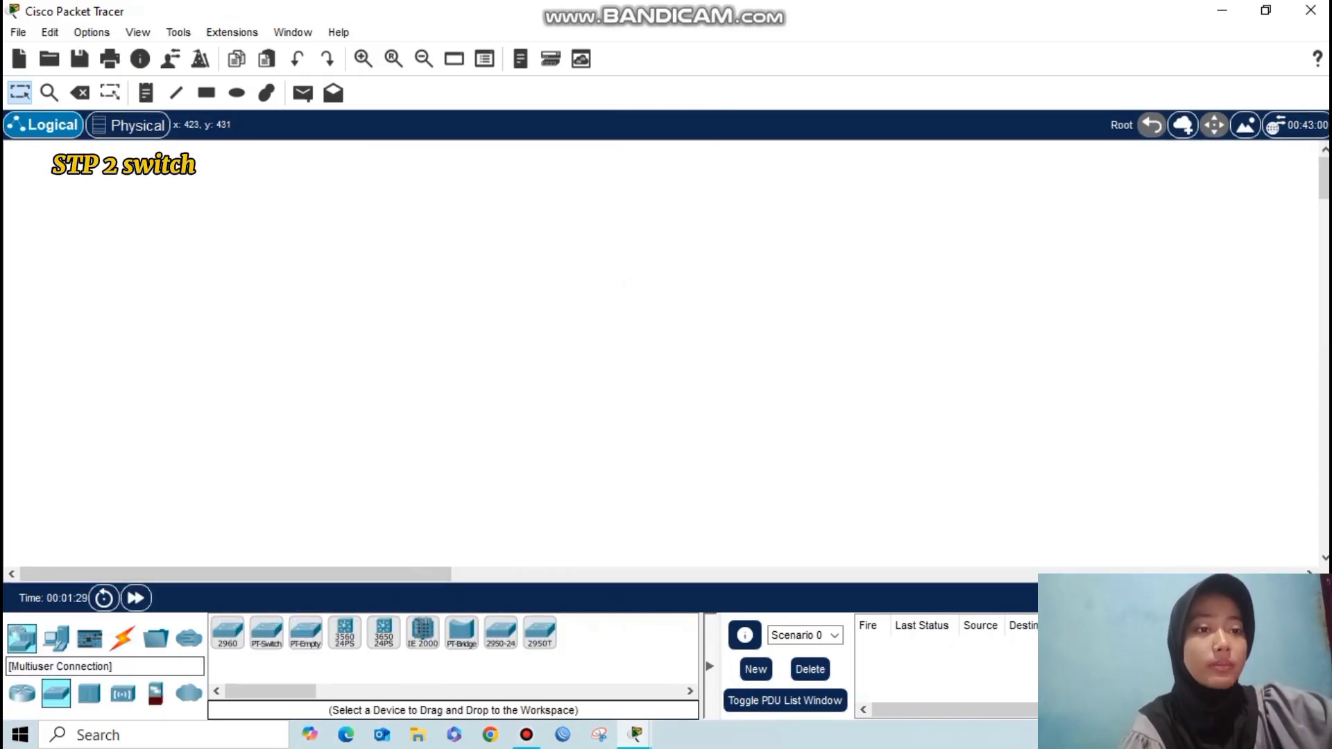
Step: Place two 2960 switches side by side in the empty workspace, nudging the second one slightly upward
click(228, 633)
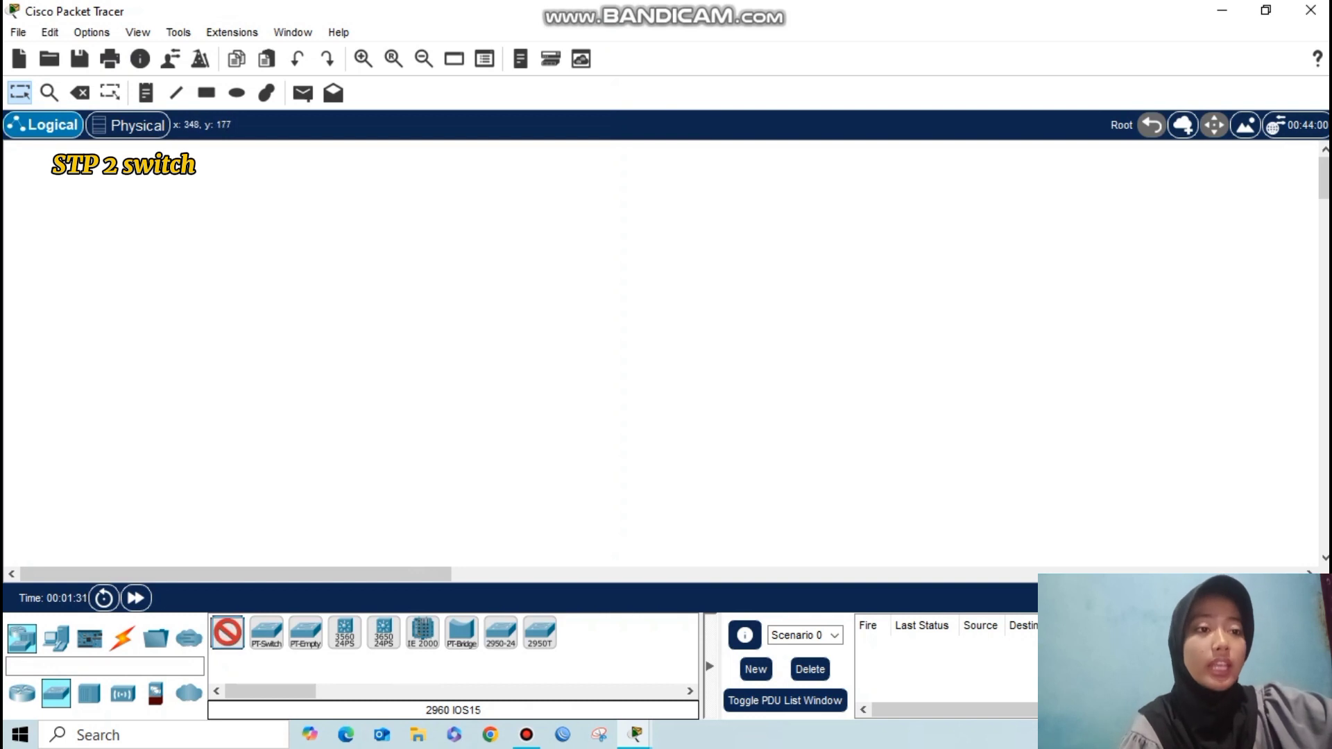
drag(228, 633, 340, 295)
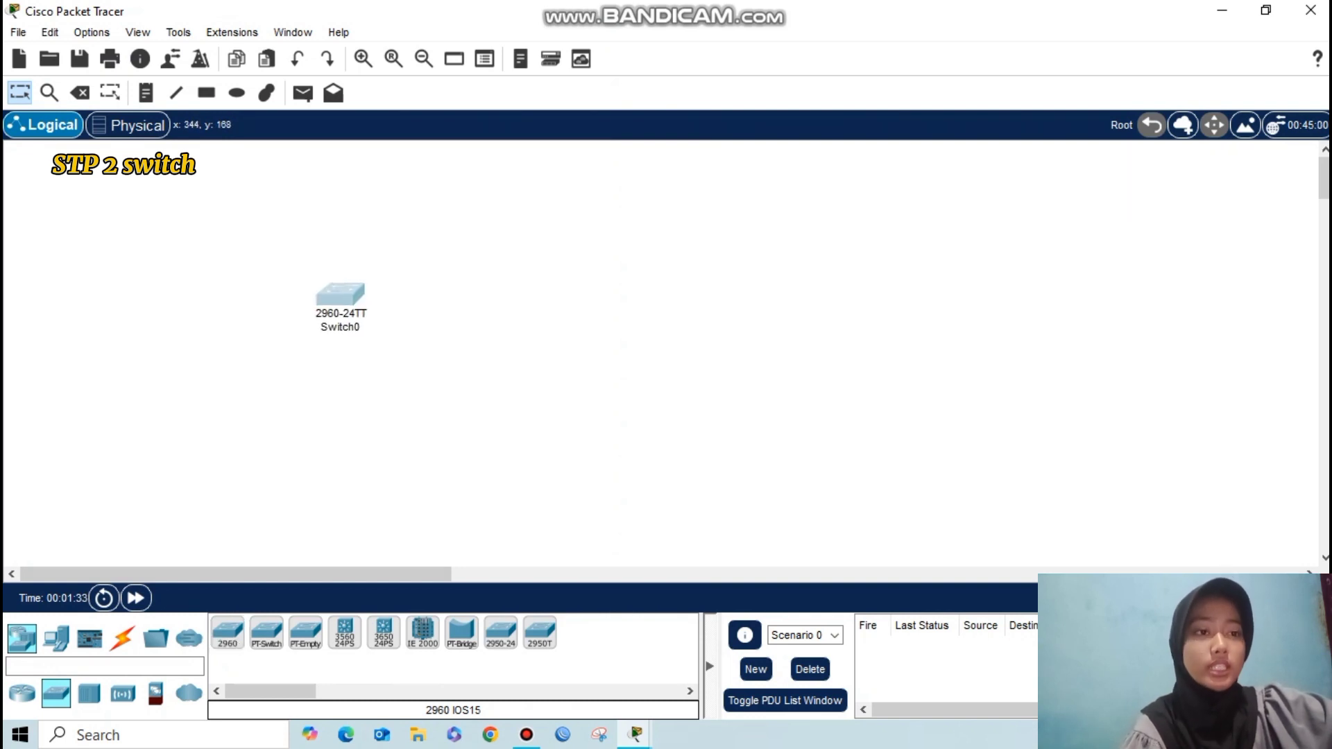
click(228, 633)
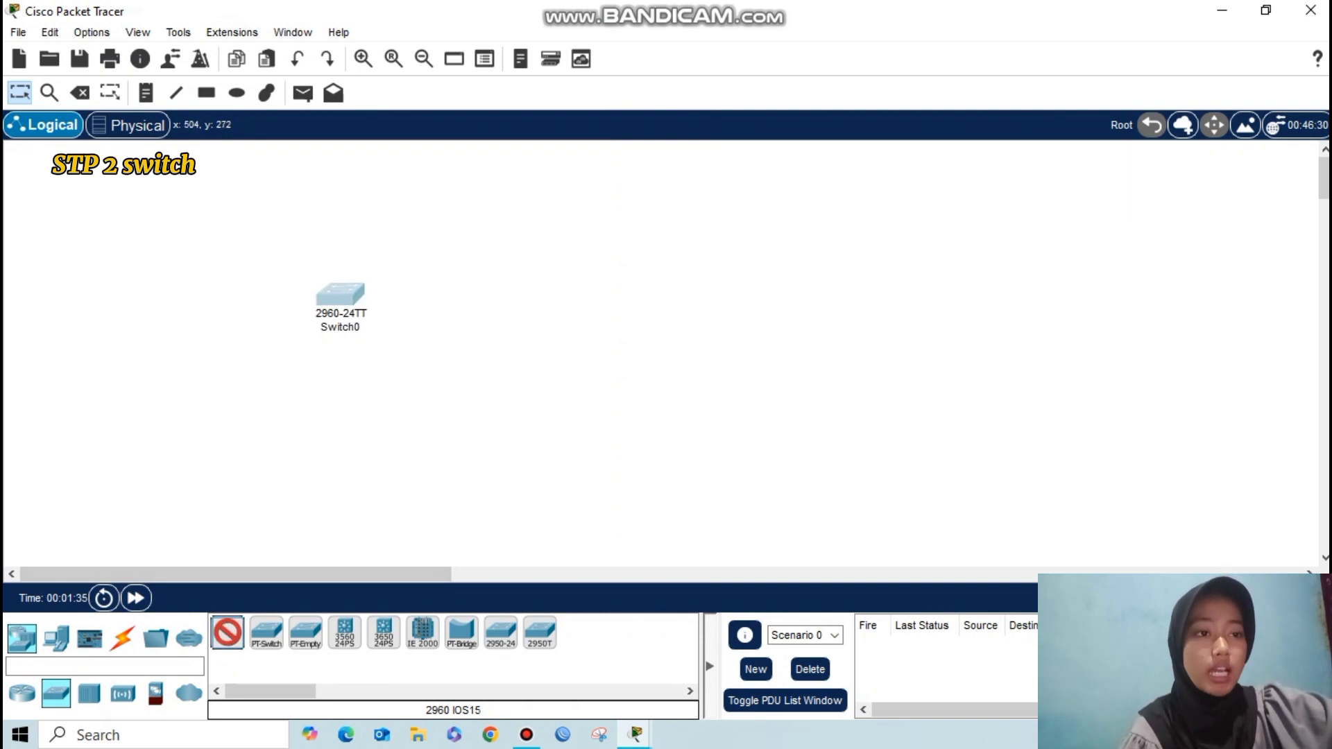
click(599, 295)
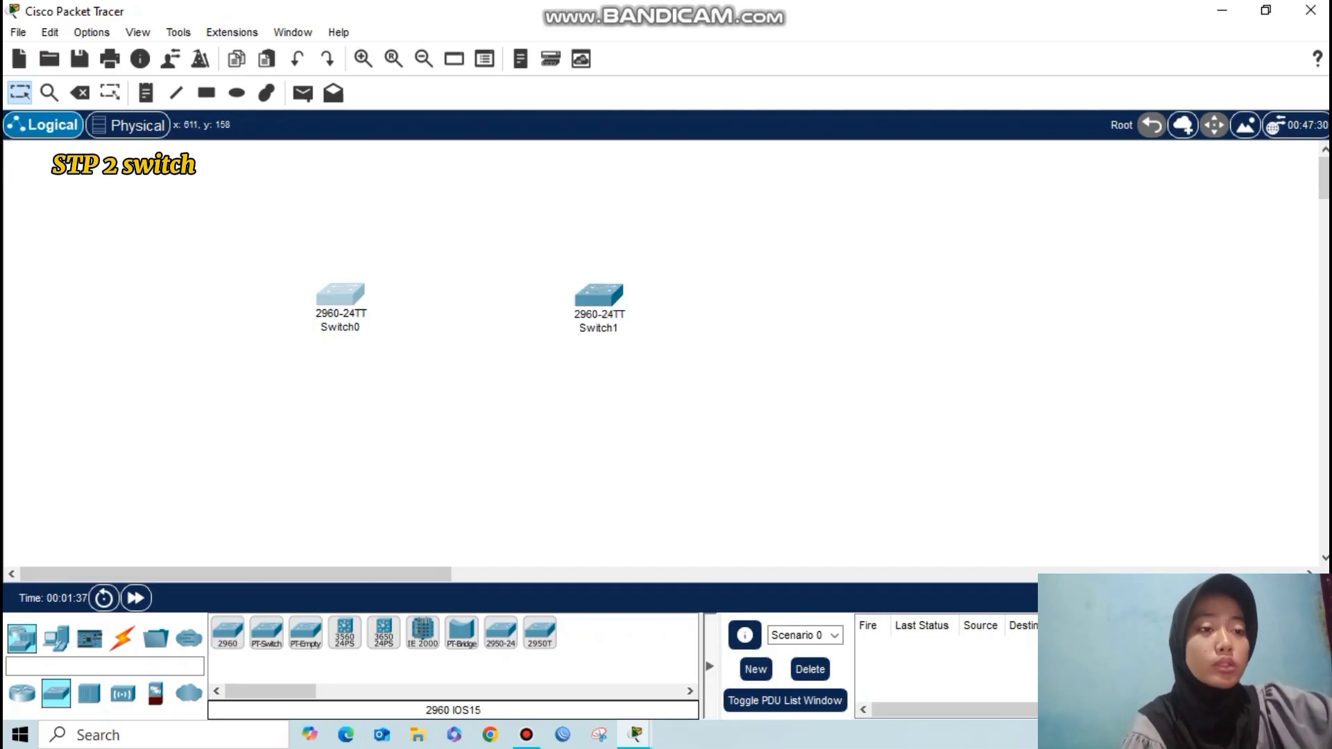
drag(594, 289, 595, 281)
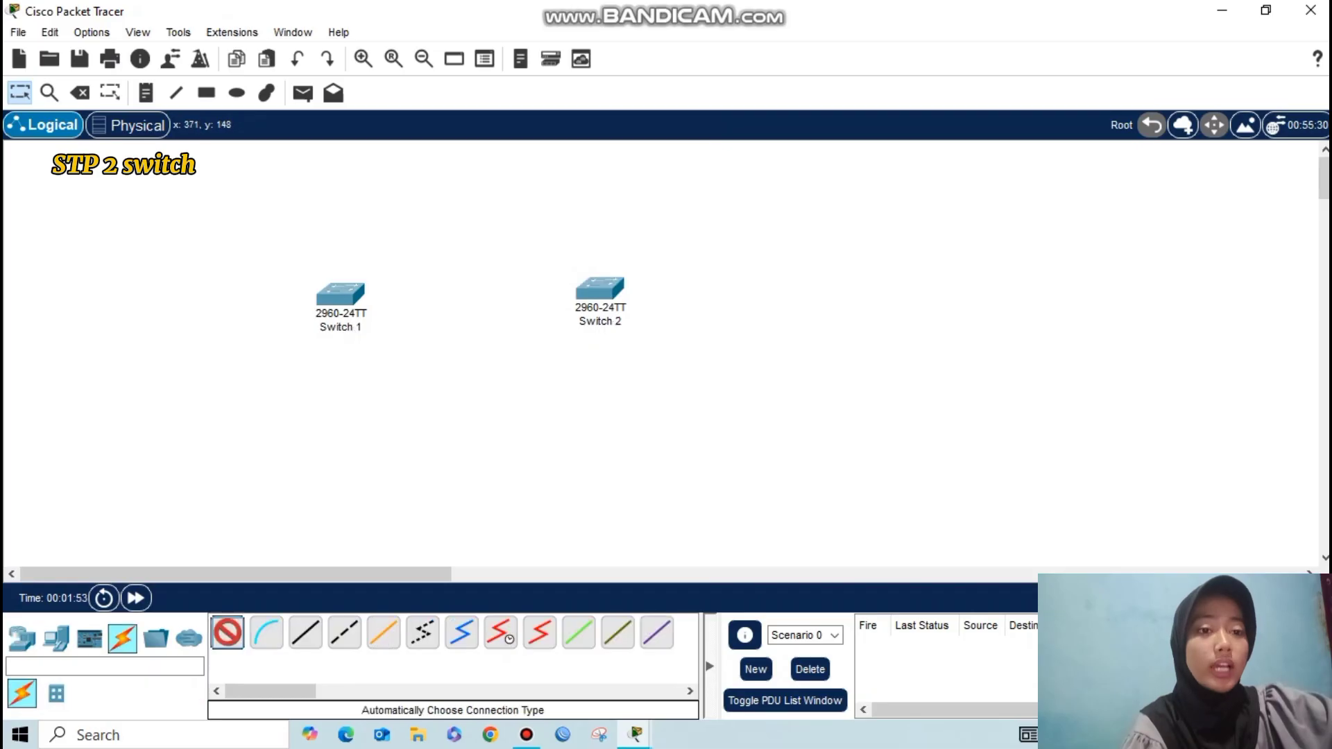
Step: Connect Switch 1 and Switch 2 with two links using the automatically chosen connection type
click(340, 294)
click(599, 288)
click(590, 292)
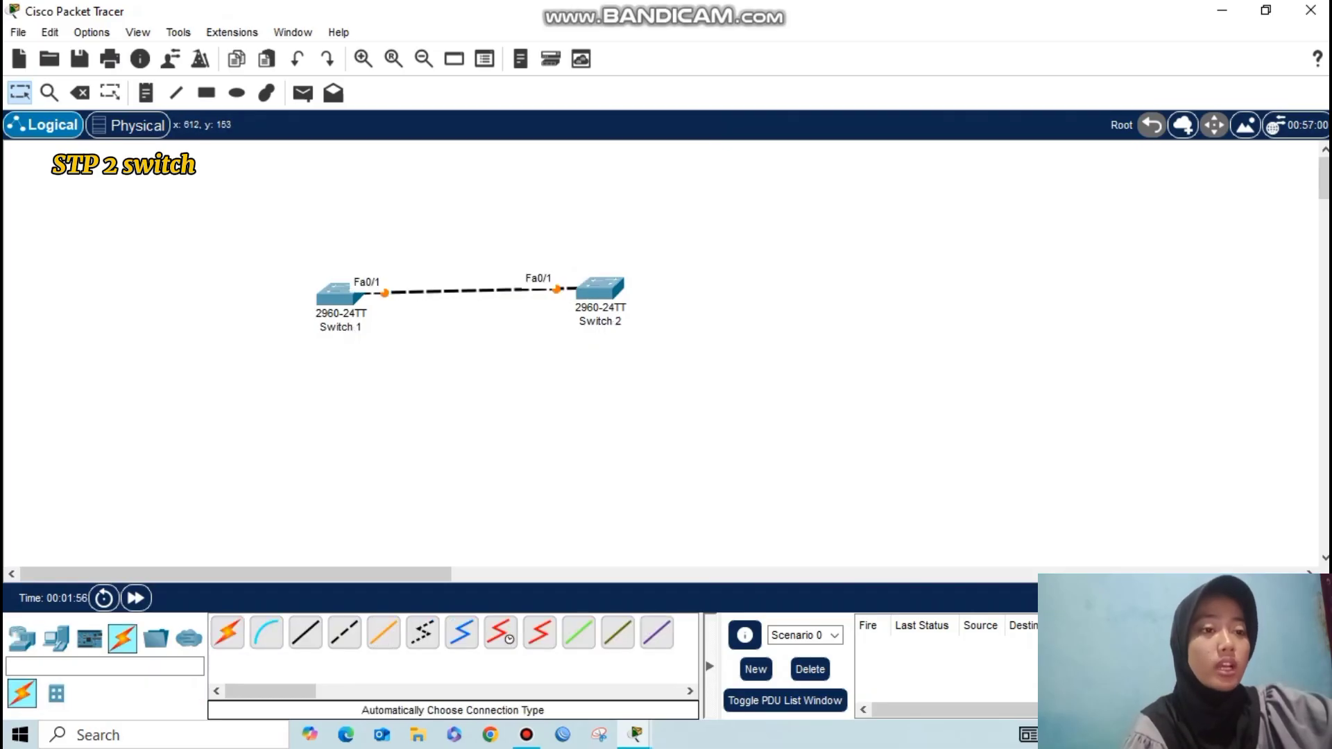
click(228, 633)
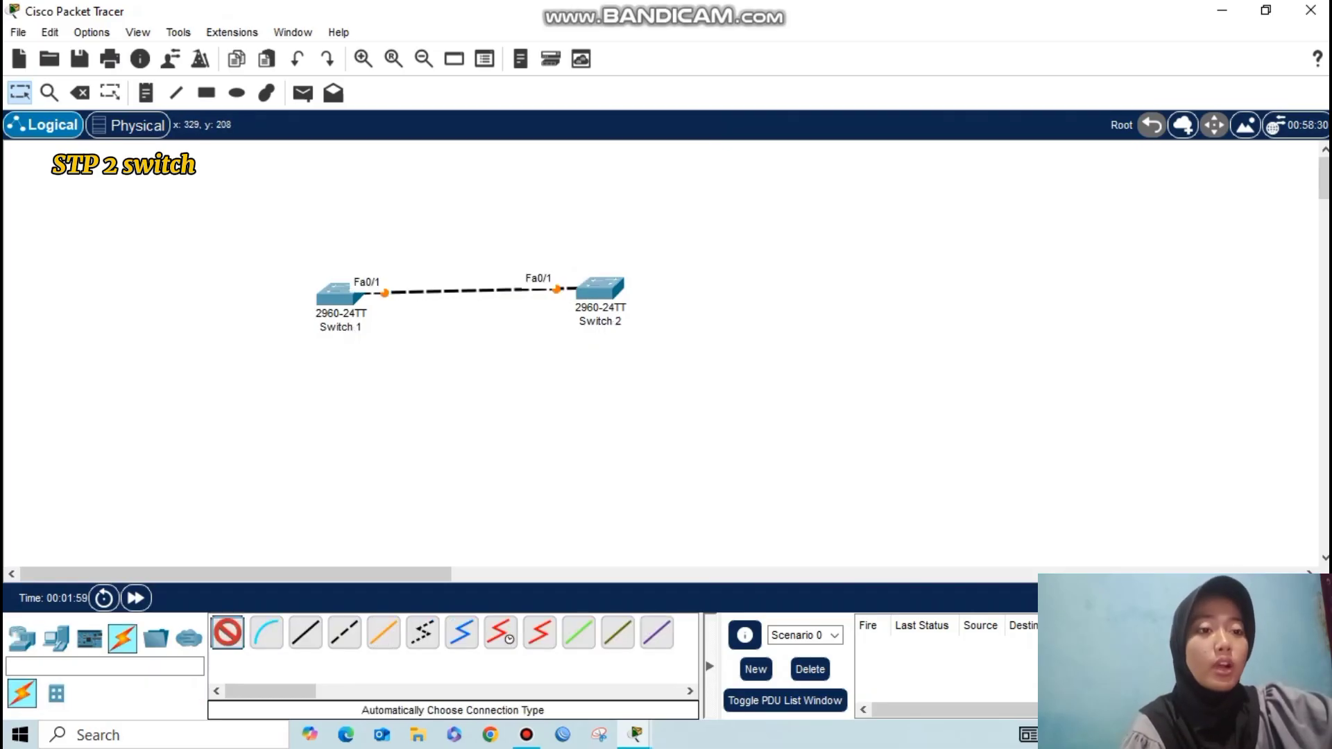
click(341, 294)
click(600, 288)
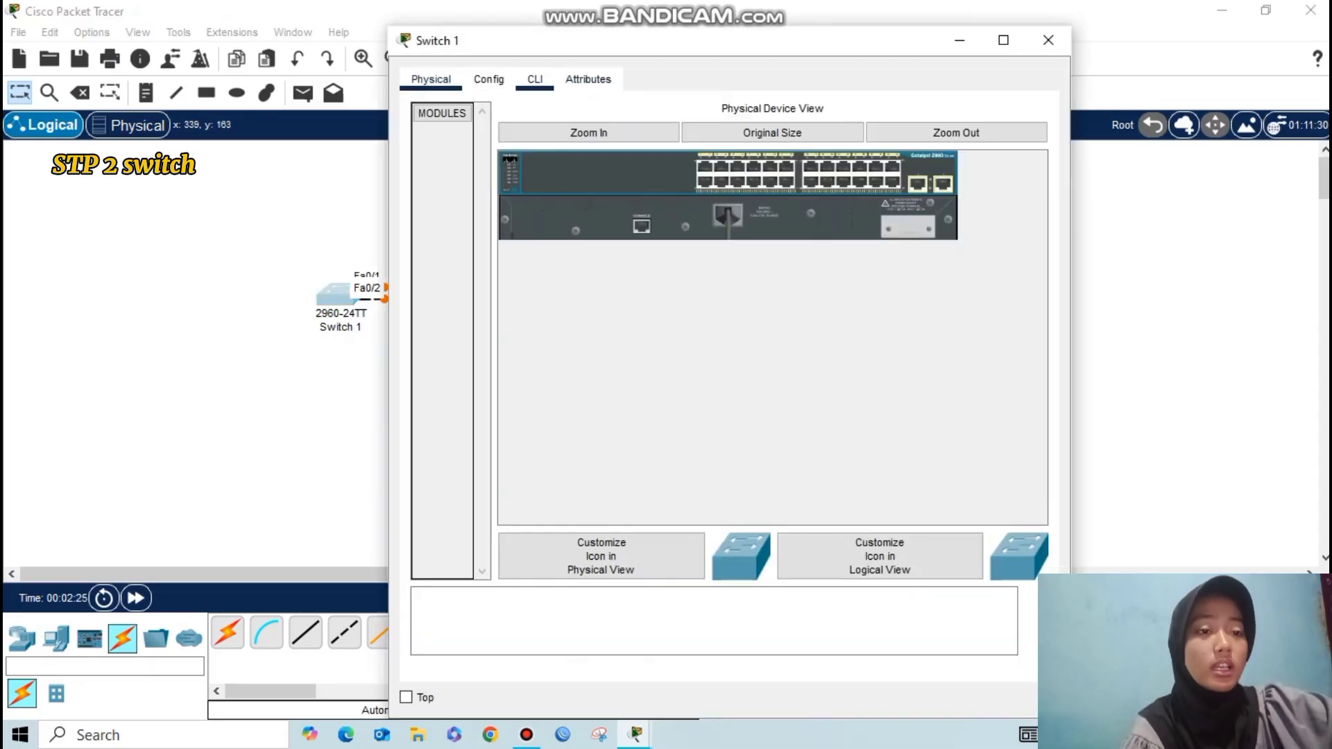
Step: In Switch 1's command line, enter configuration mode and set the interface range fa0/1-2 to trunk mode
click(534, 79)
text(en)
key(Return)
text(conf t)
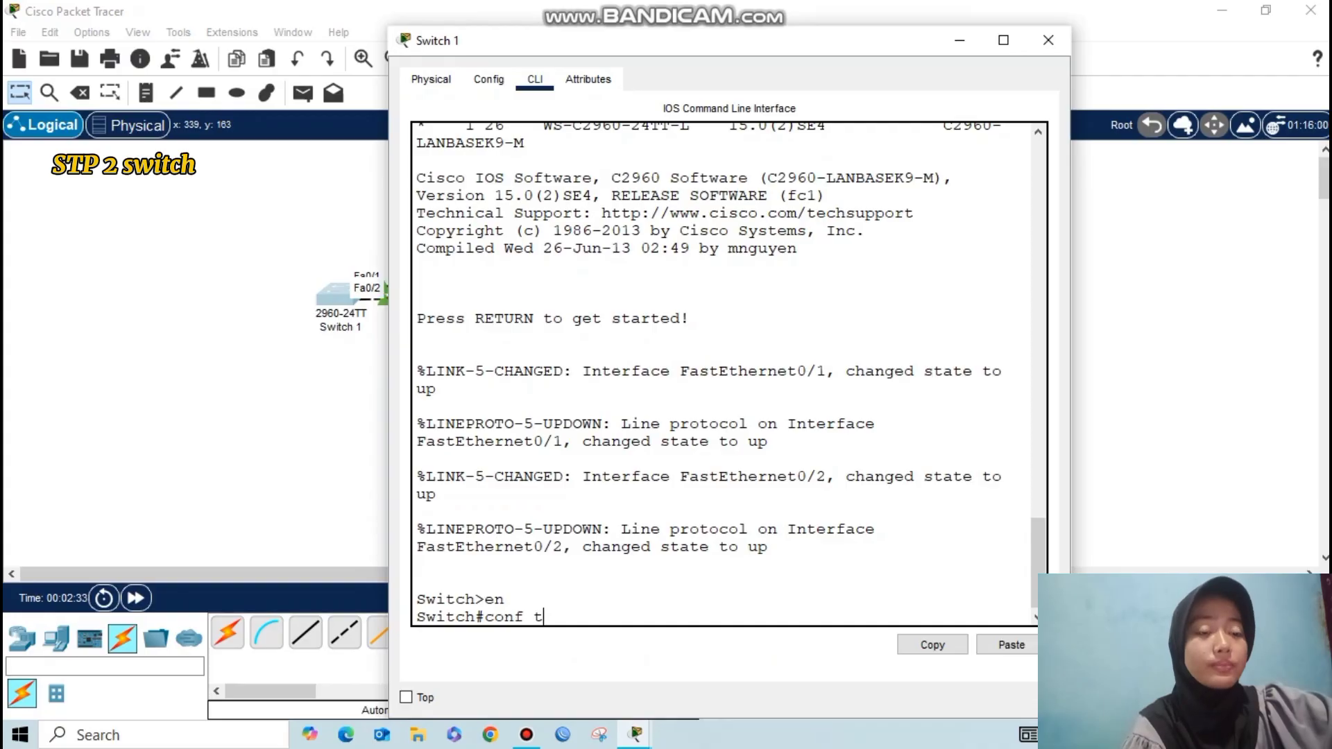
key(Return)
text(int range fa)
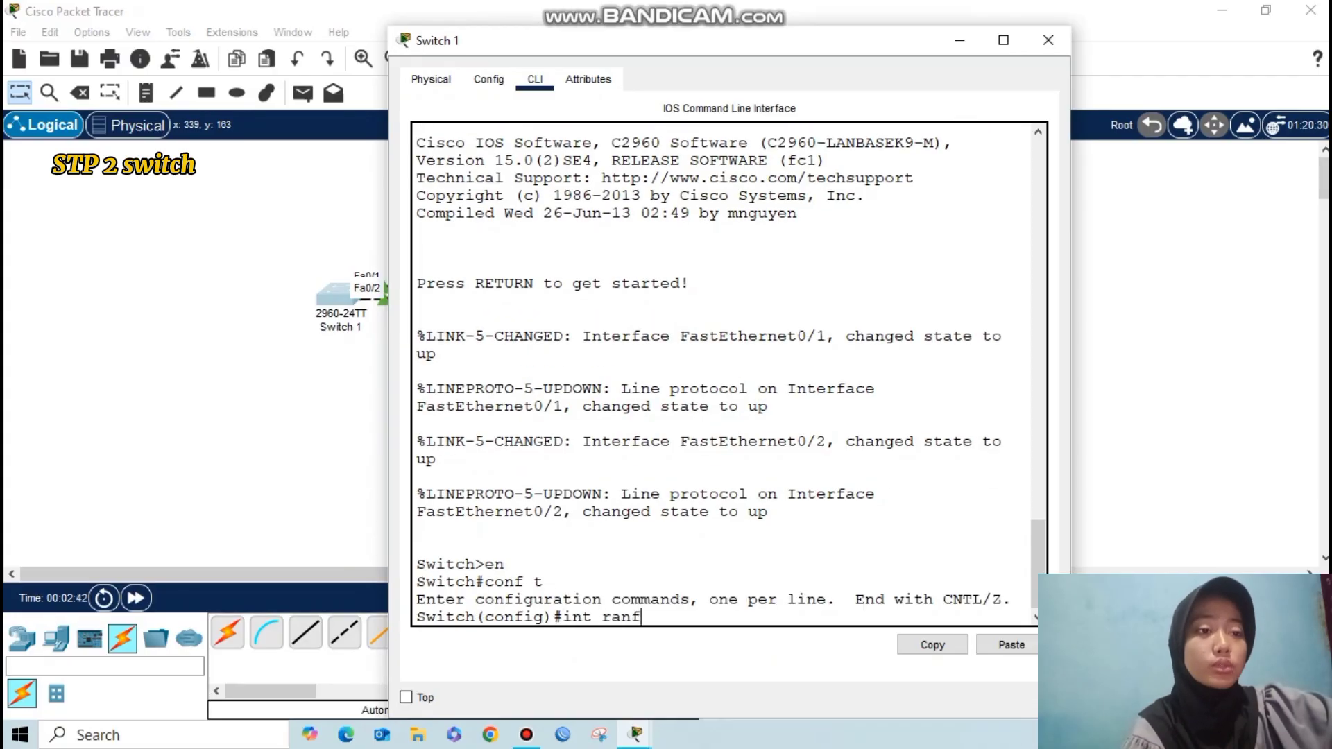
text(0/1-)
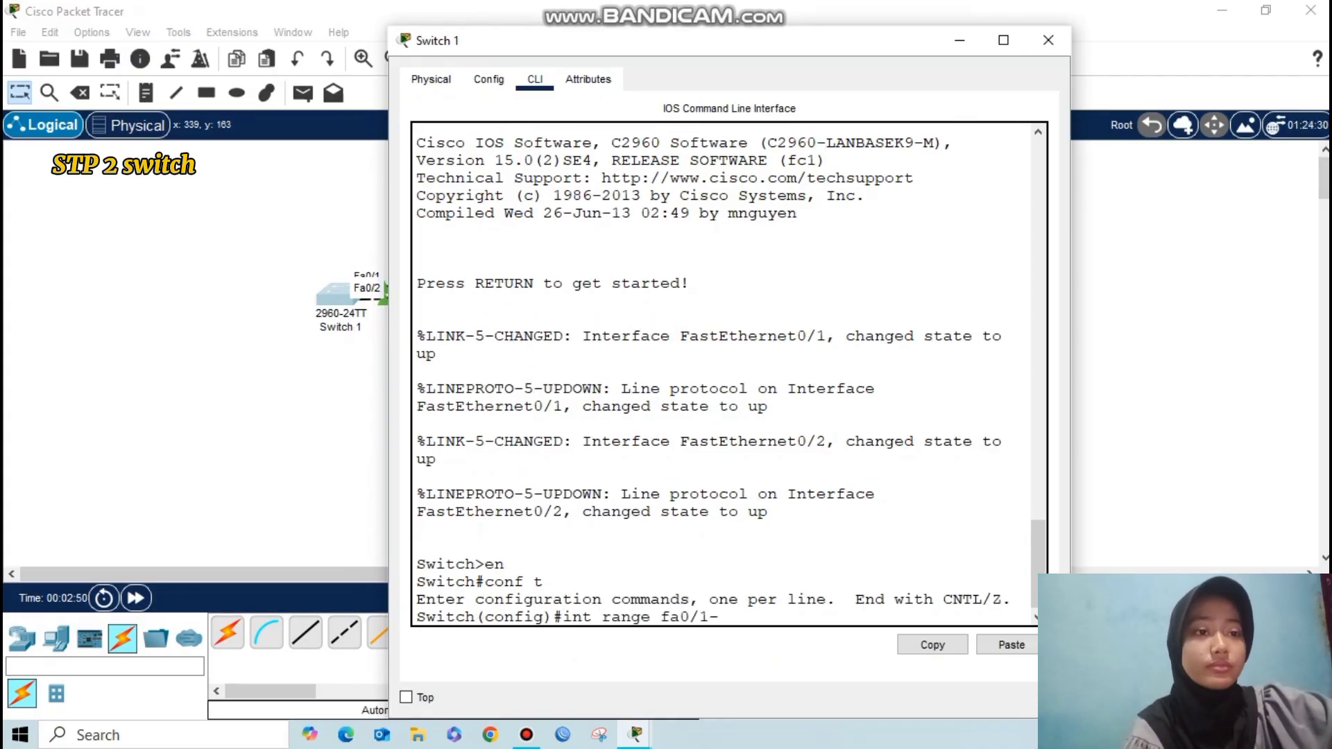
text(2)
key(Return)
text(switc)
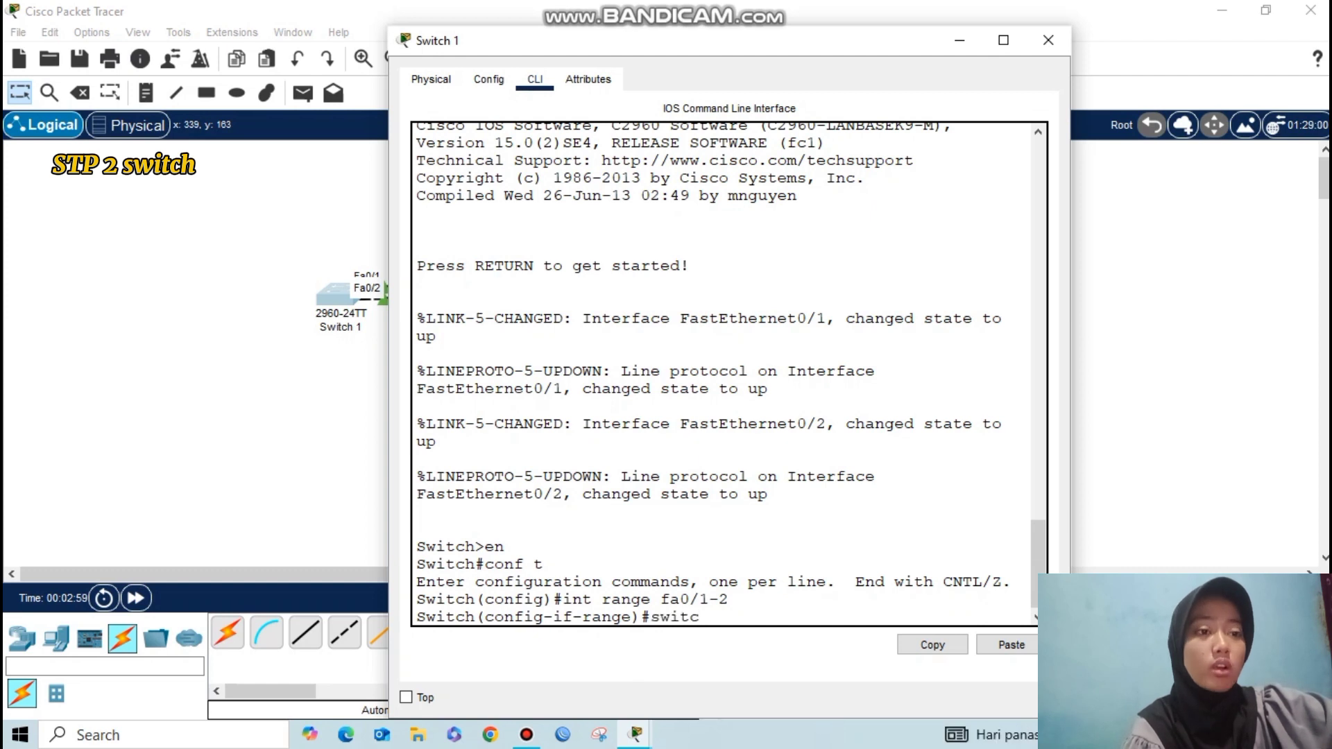
text(hport mode trunk)
key(Return)
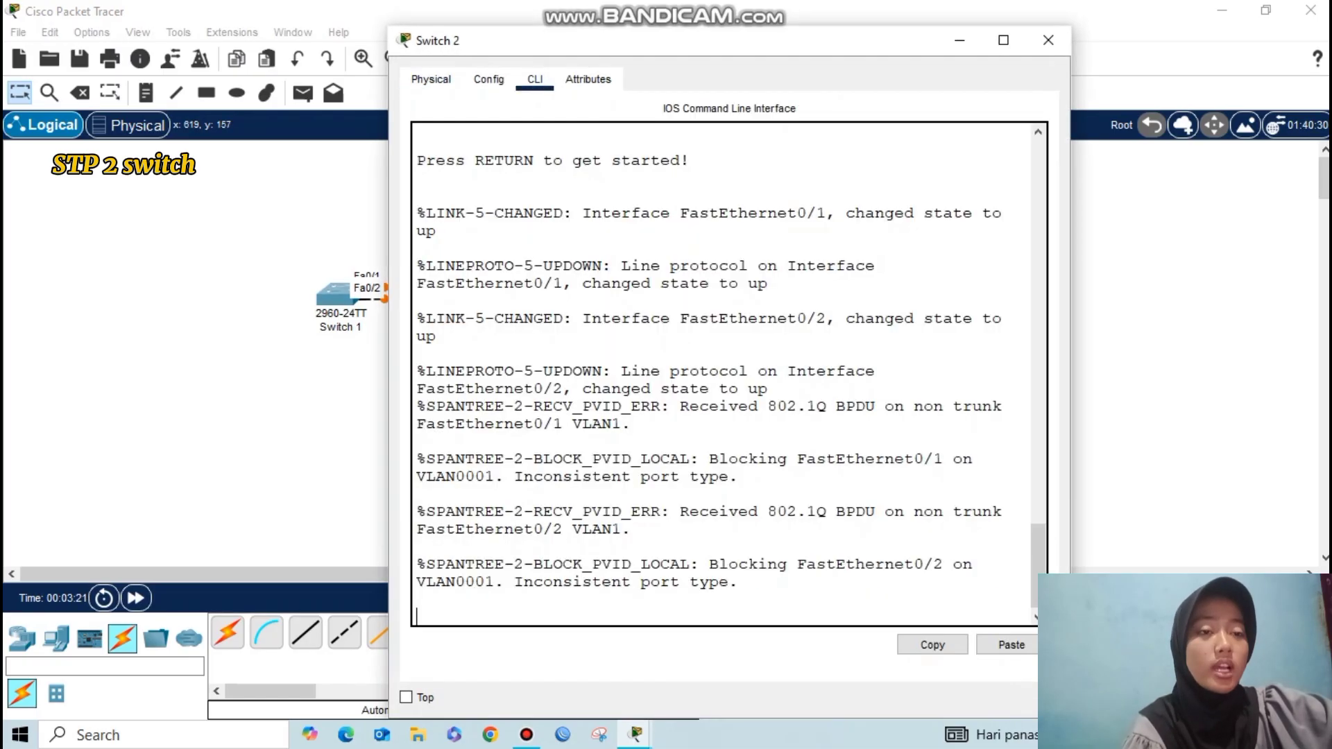
Step: In Switch 2's command line, enter configuration mode and select the interface range fa0/1-2
key(Return)
text(en)
key(Return)
text(conf t)
key(Return)
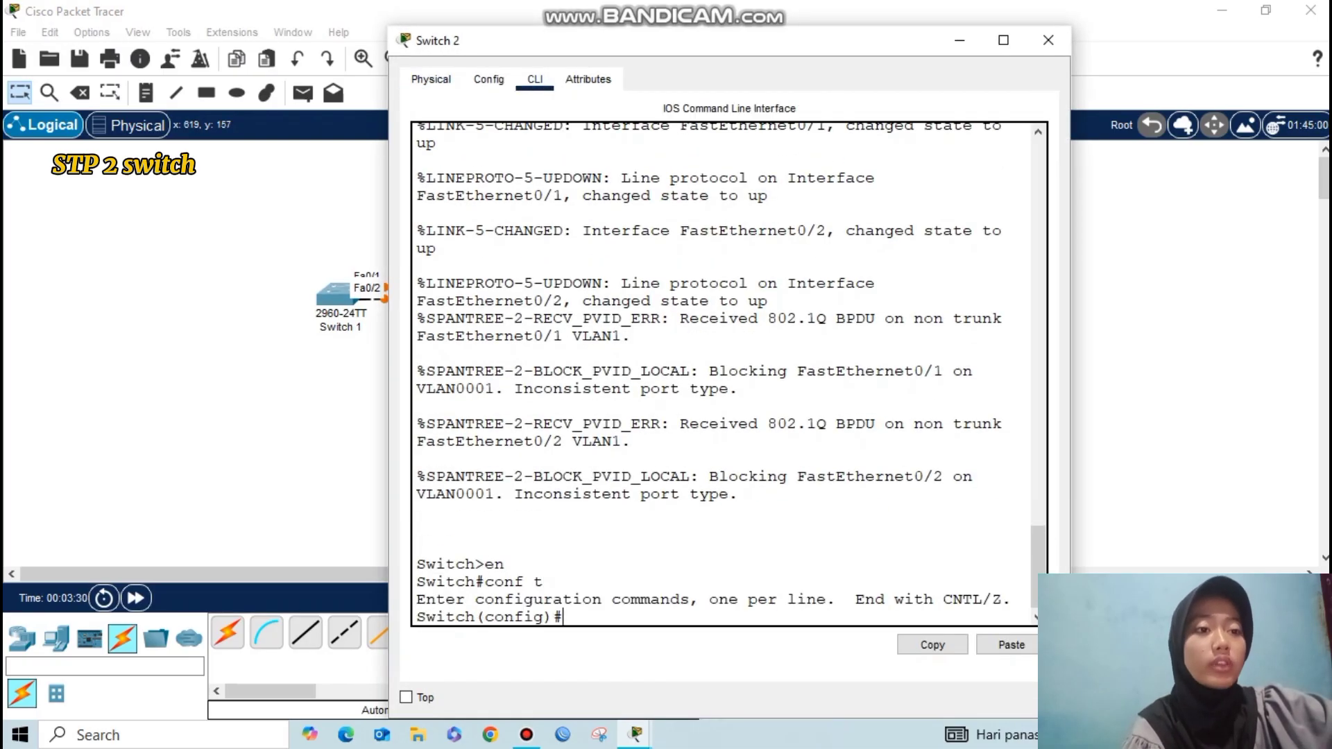
text(int range)
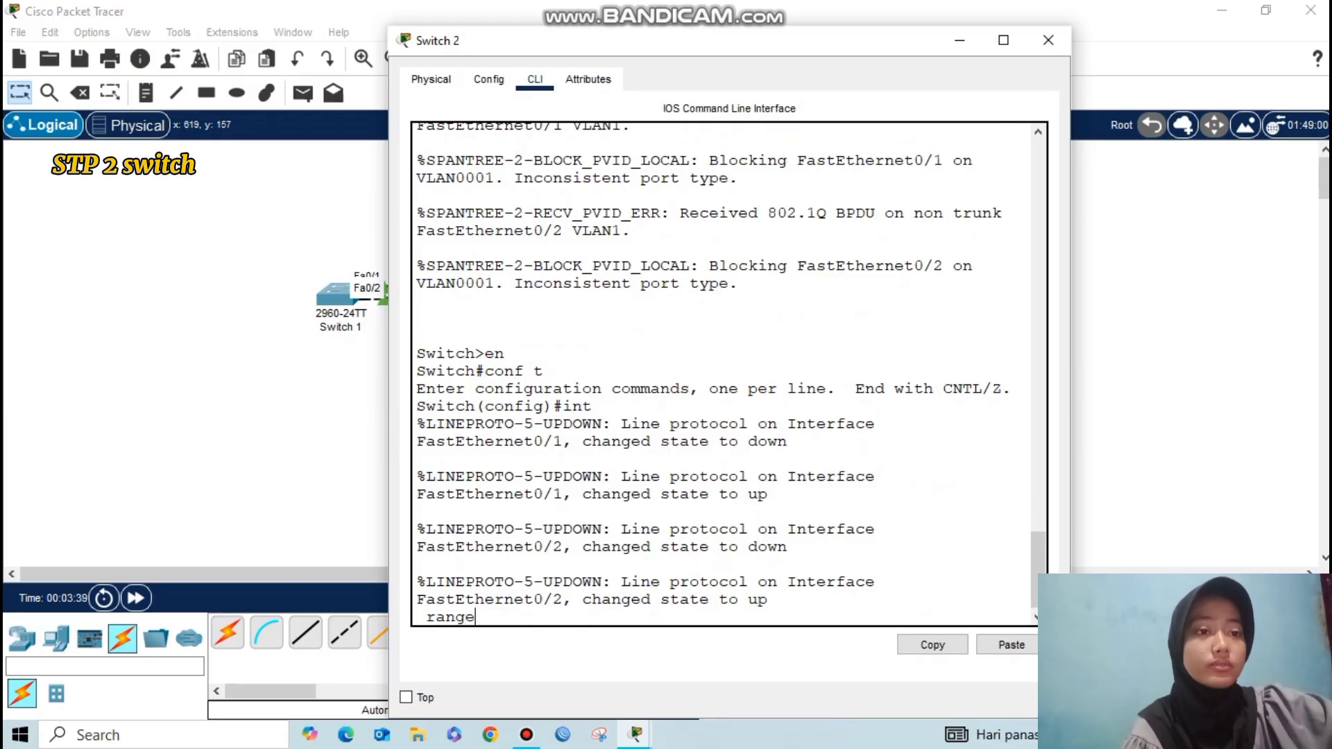
key(BackSpace)
key(BackSpace)
key(BackSpace)
key(BackSpace)
key(BackSpace)
key(BackSpace)
key(BackSpace)
key(BackSpace)
key(BackSpace)
key(Return)
text(int range fa0/1-2)
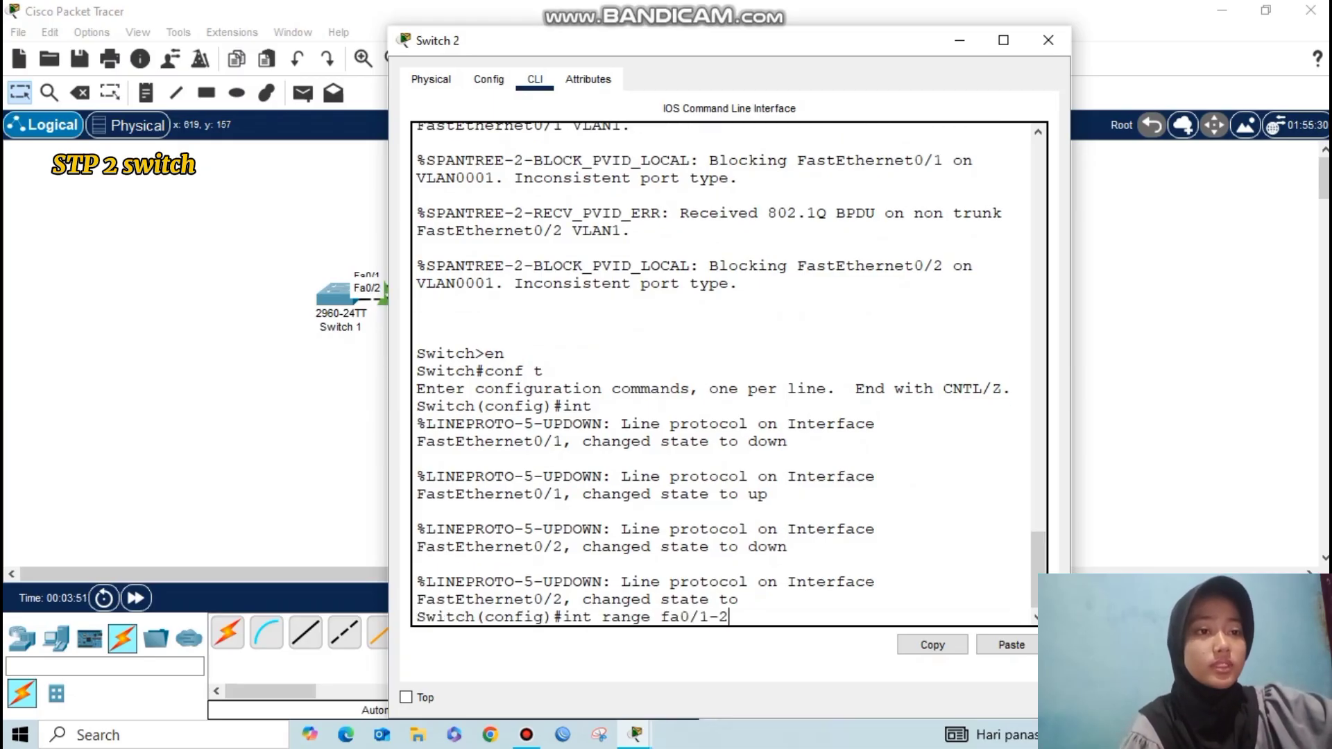
key(Return)
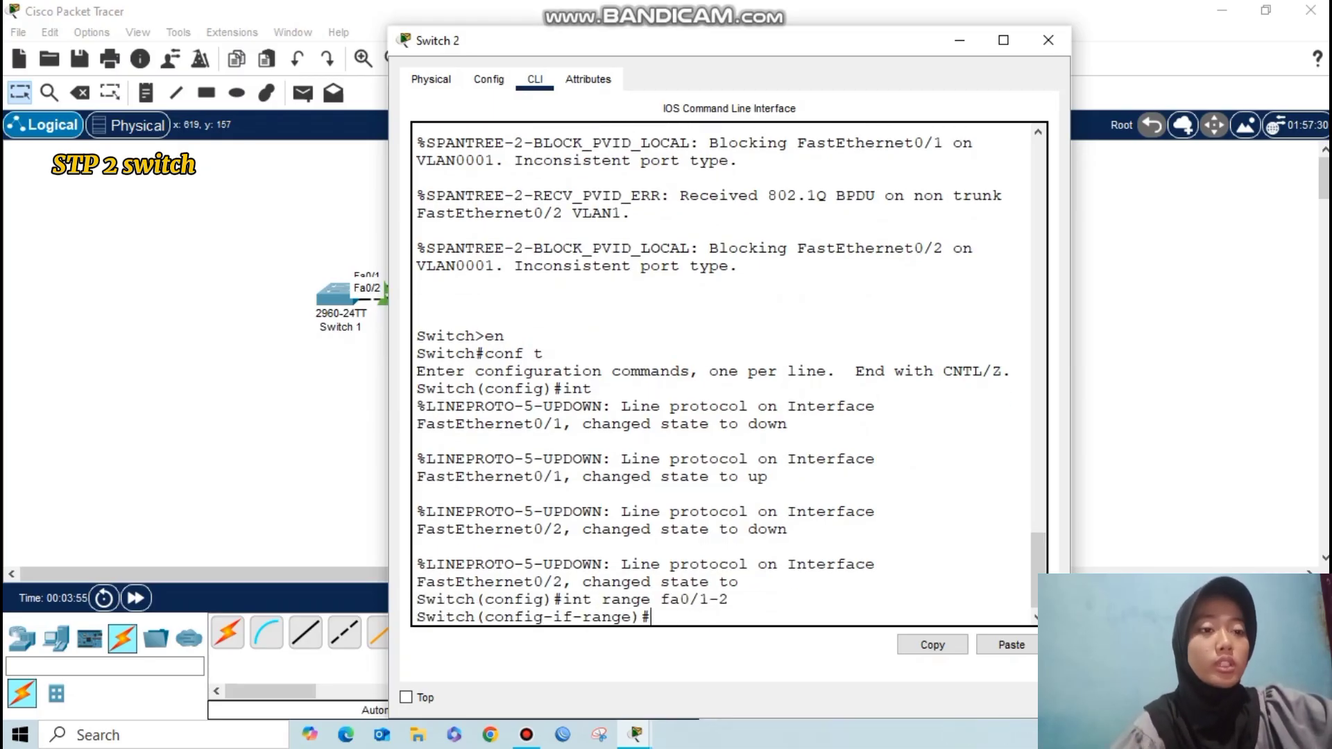
Step: Set Switch 2's selected interface range to trunk mode and exit interface configuration
text(switchport mode trunk)
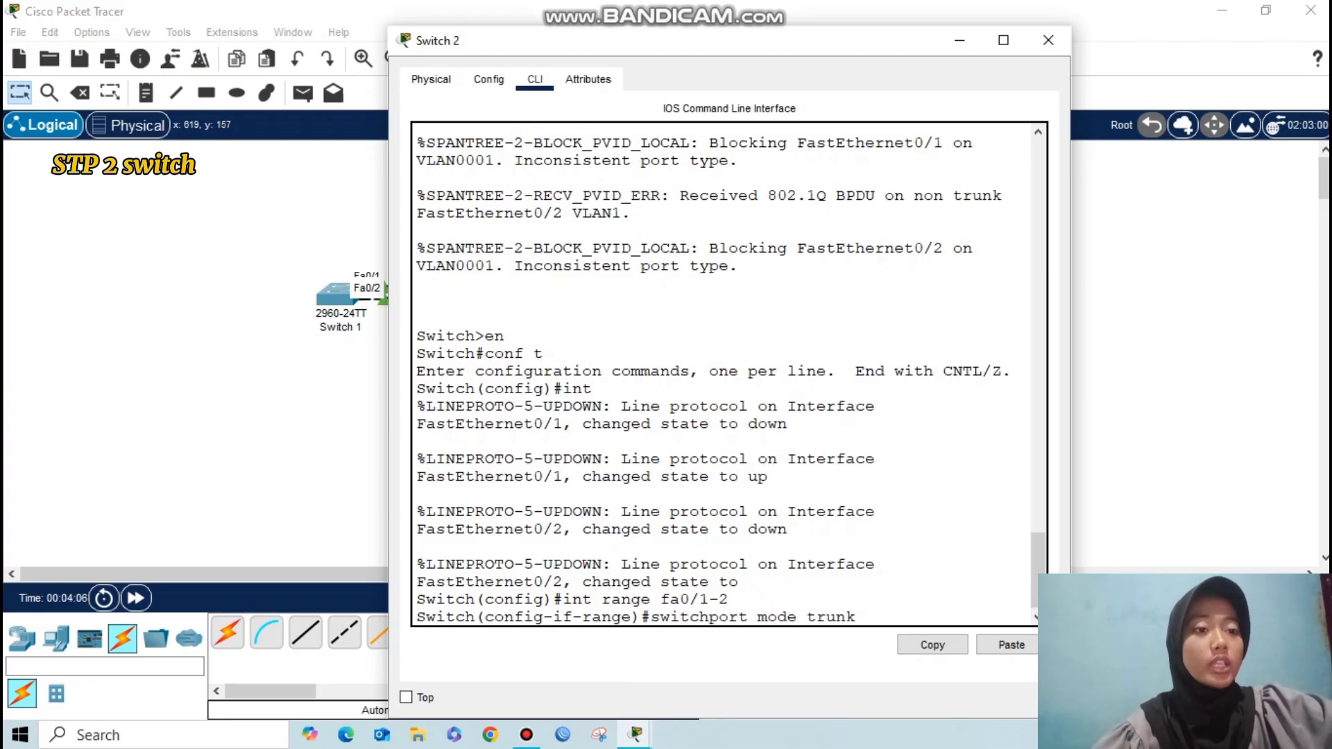
key(Return)
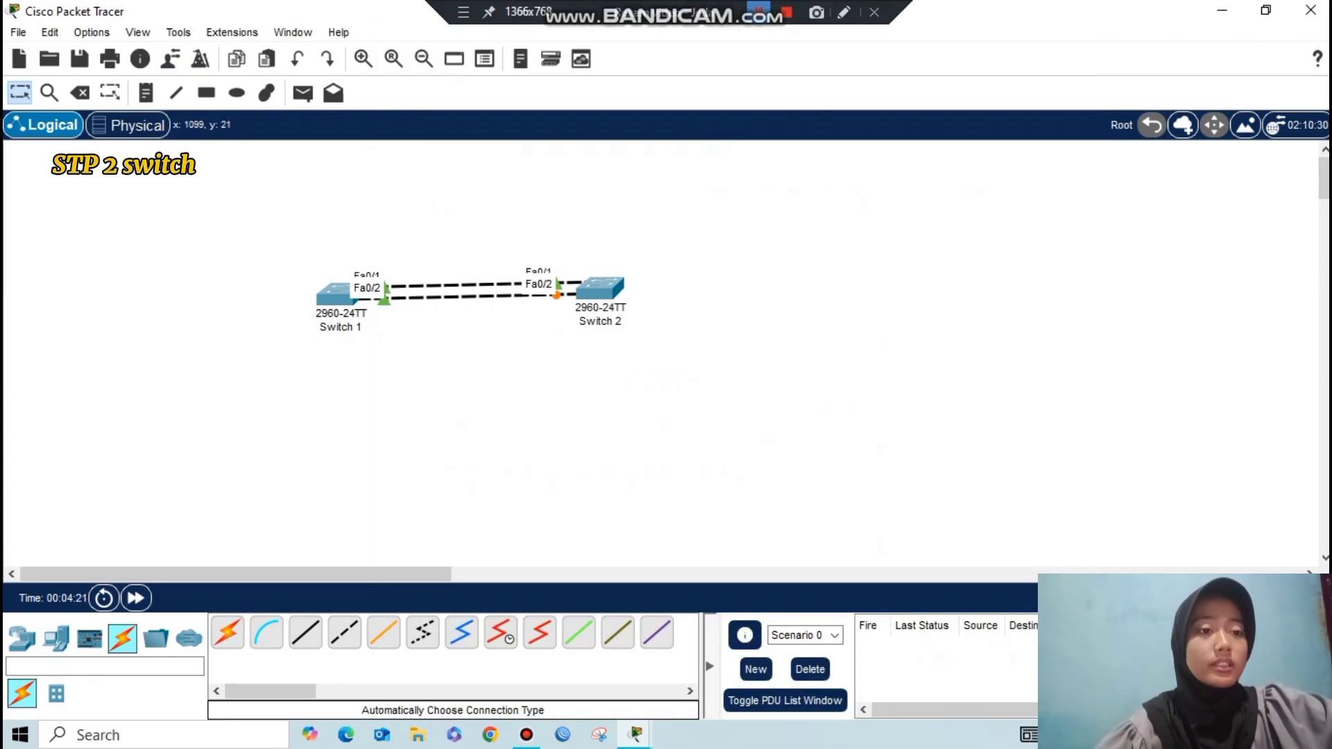
text(ex)
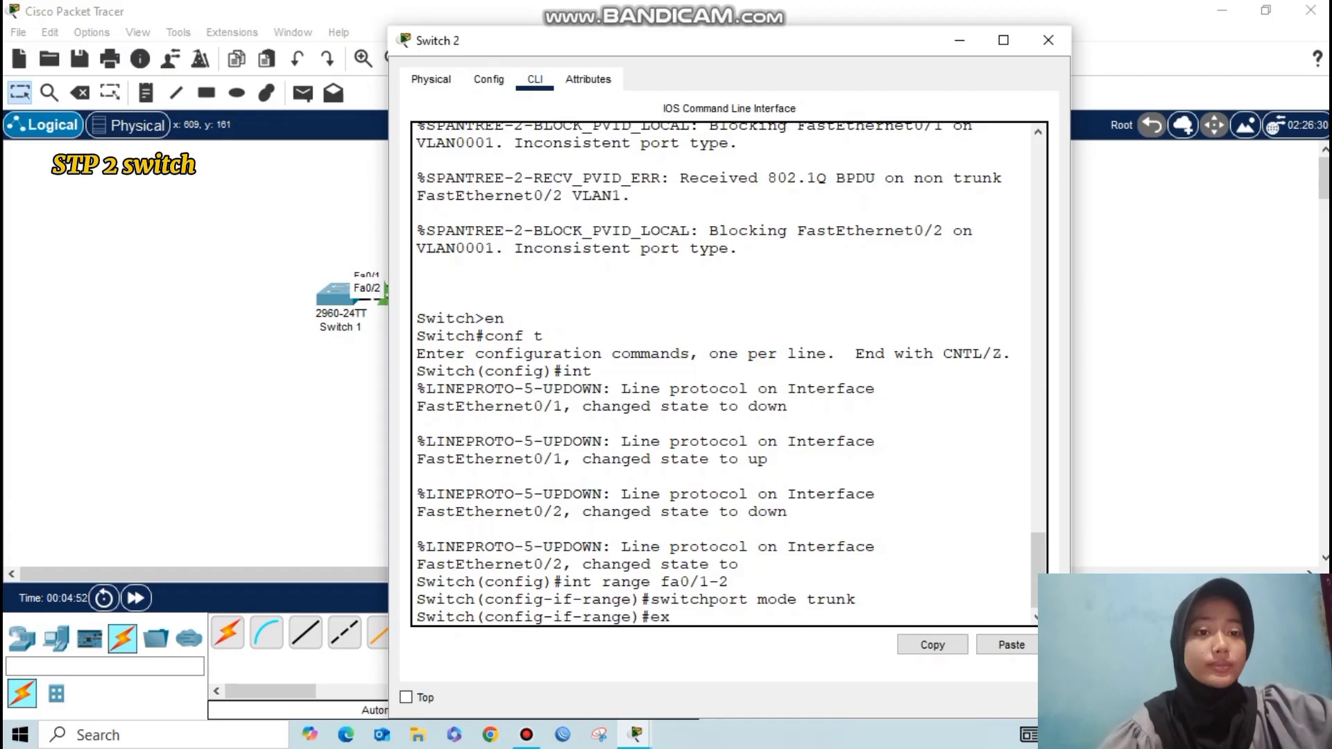
key(Return)
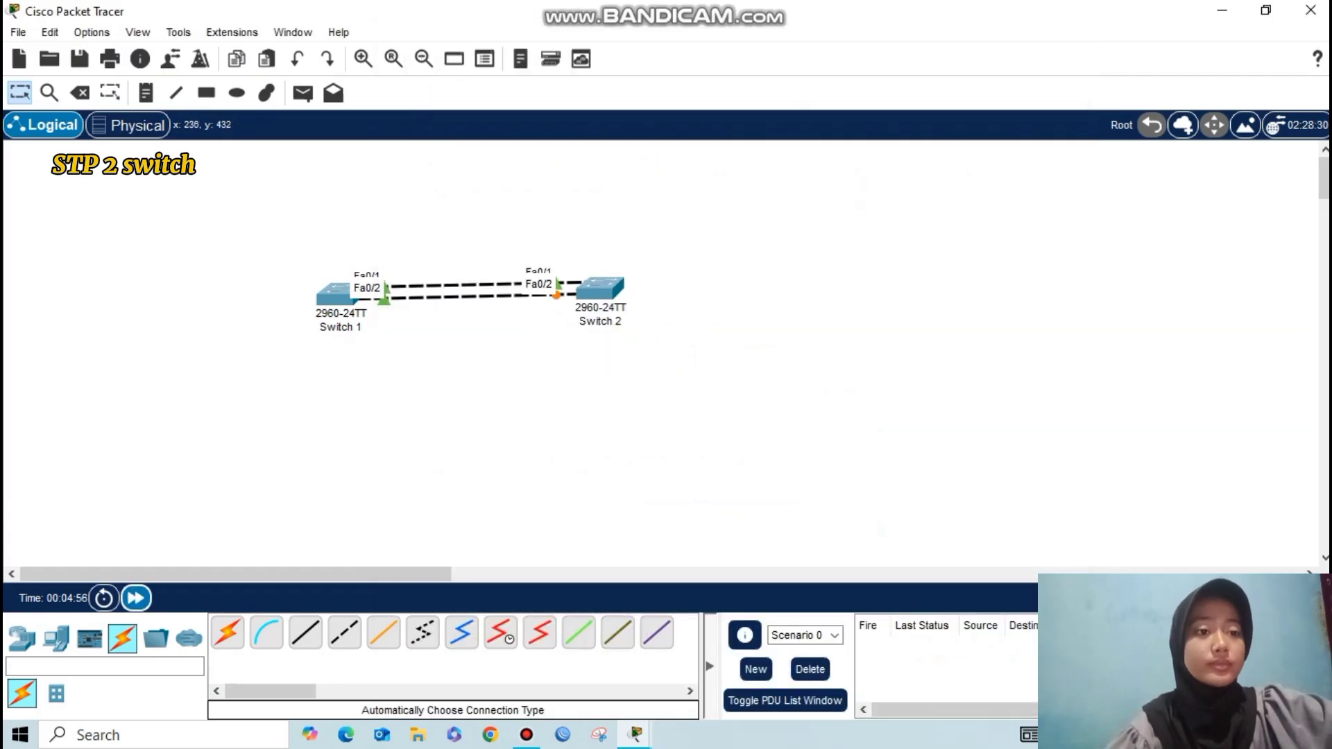
Step: Place two PCs in the workspace, one below Switch 1 and one below Switch 2
click(57, 637)
click(228, 633)
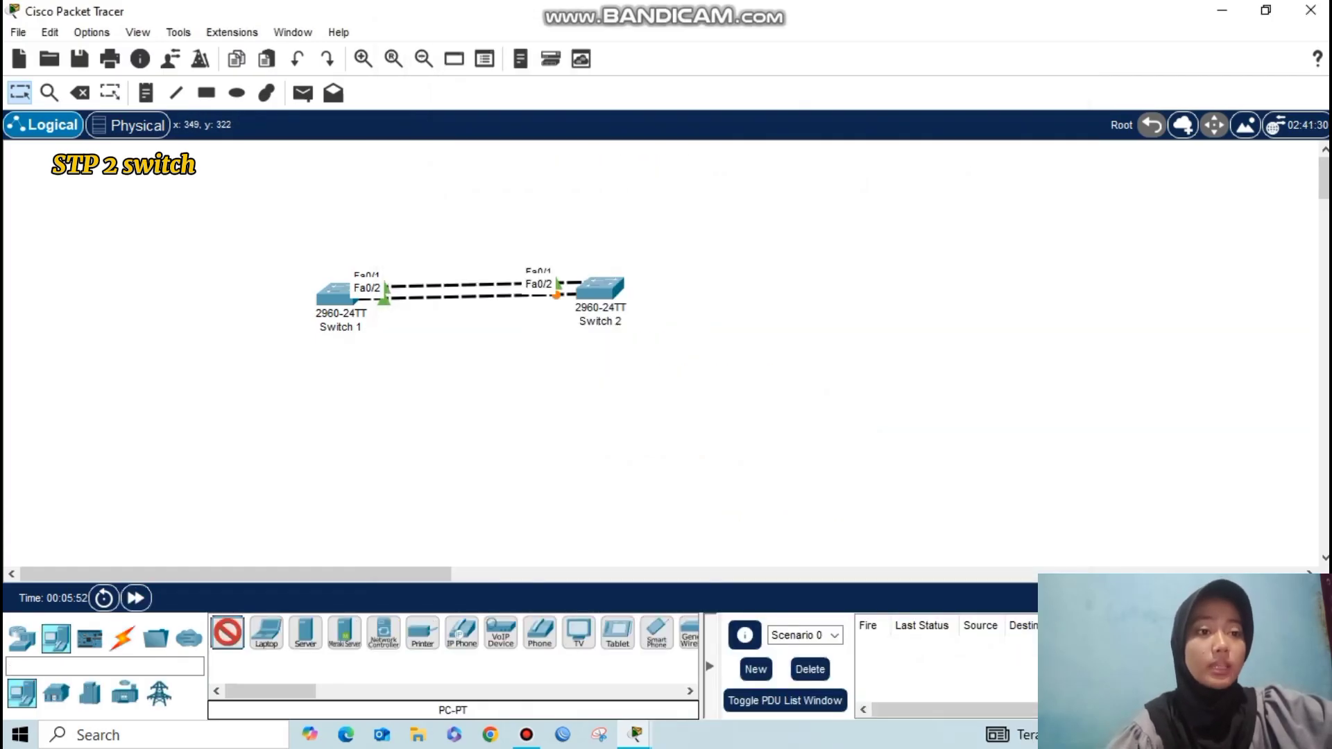
click(343, 456)
click(597, 444)
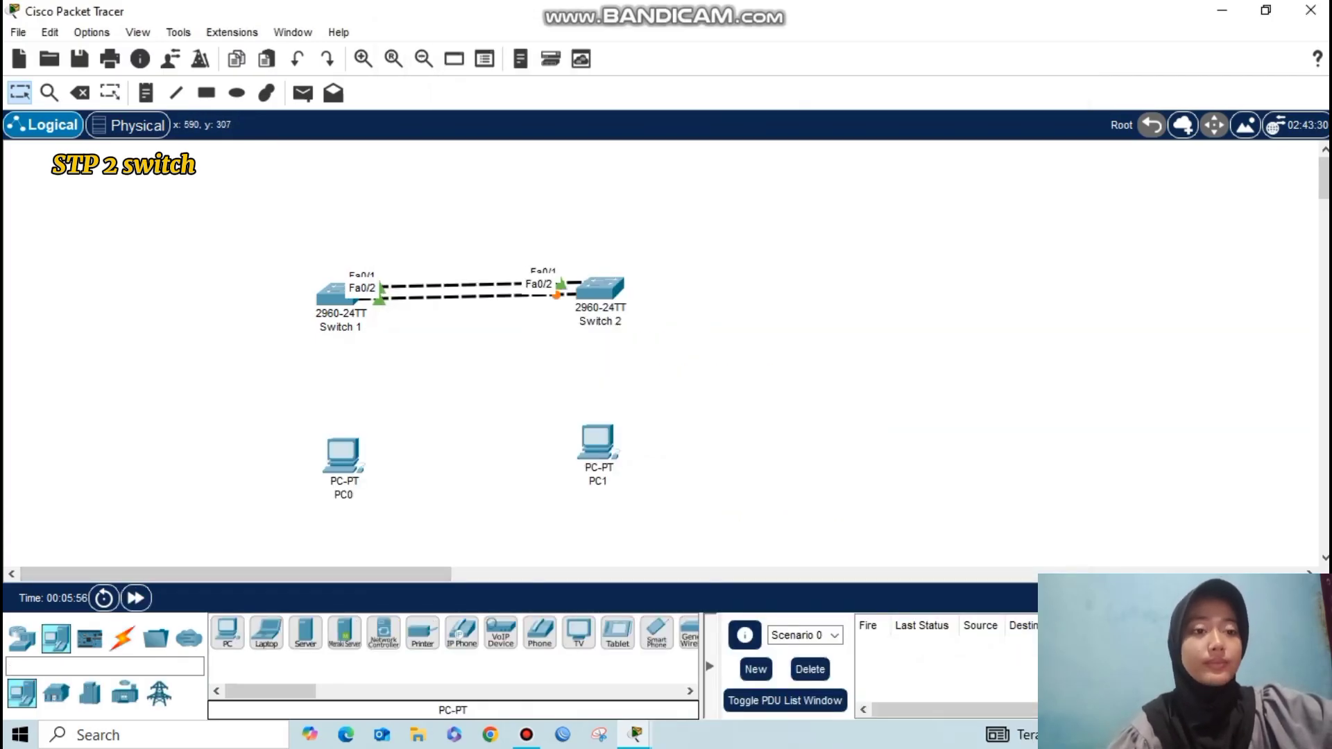
Step: Connect Switch 1 to PC0 and Switch 2 to PC1 with automatically chosen cables, and shift the whole topology slightly up
click(122, 637)
click(227, 633)
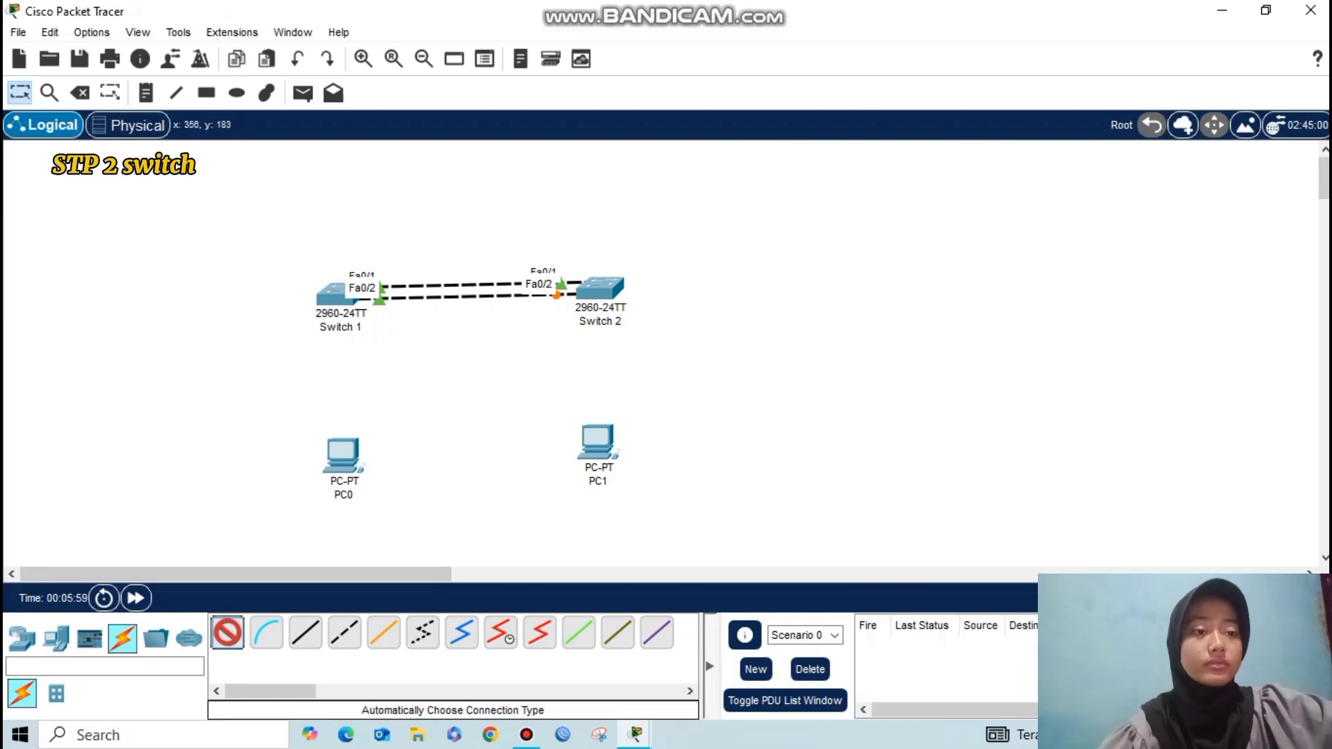
click(334, 296)
click(342, 455)
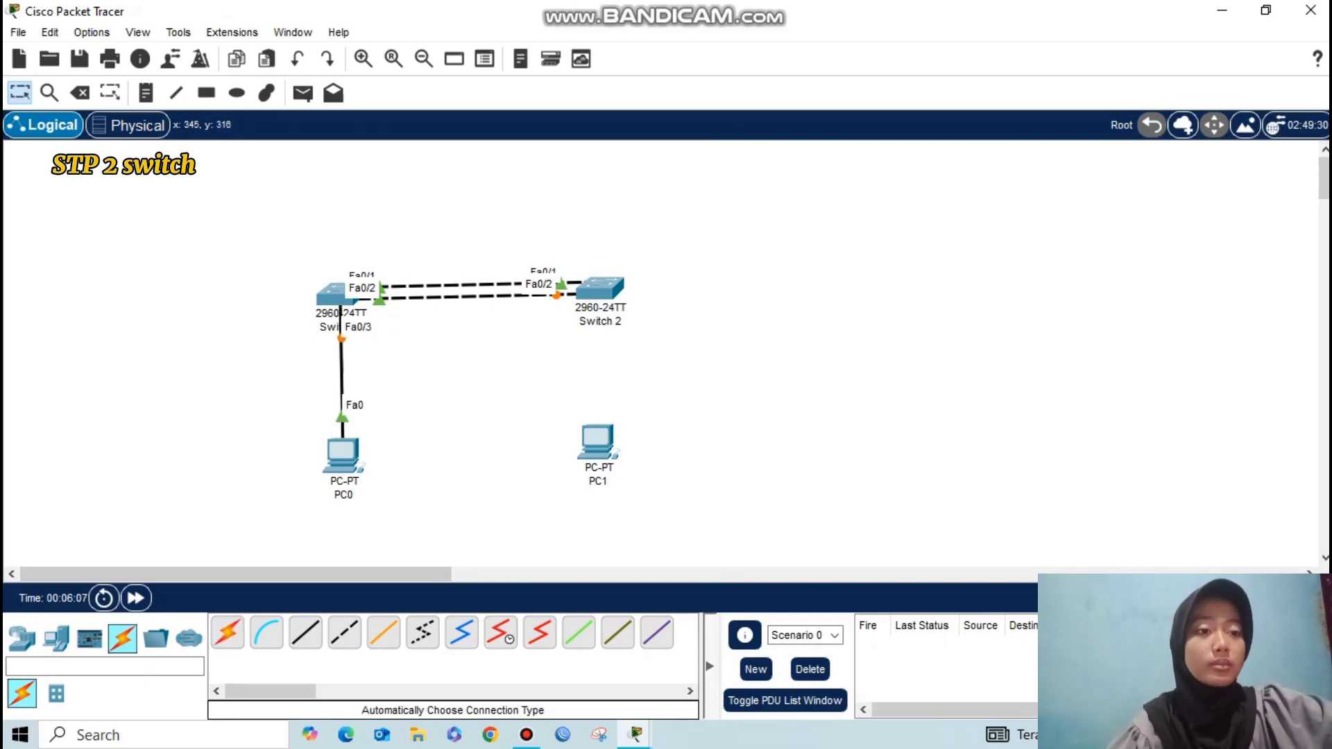
click(228, 633)
click(601, 290)
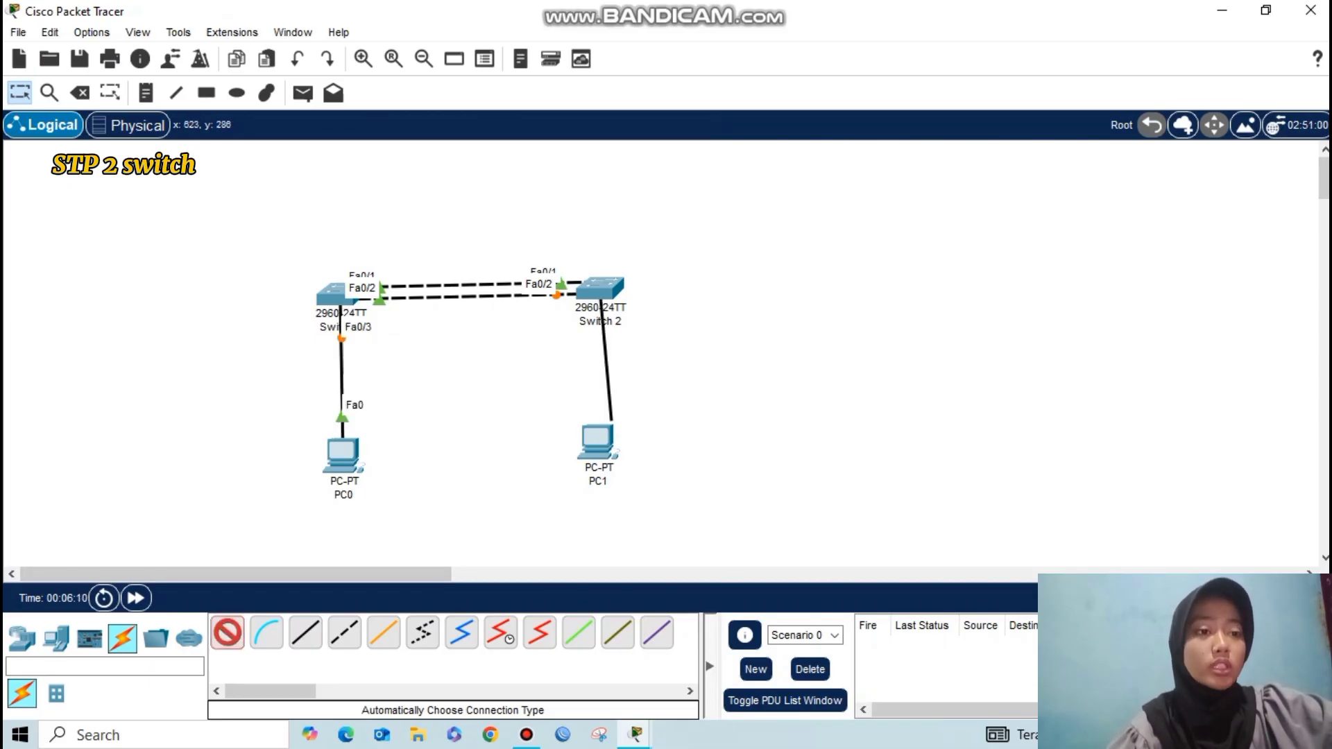
click(598, 442)
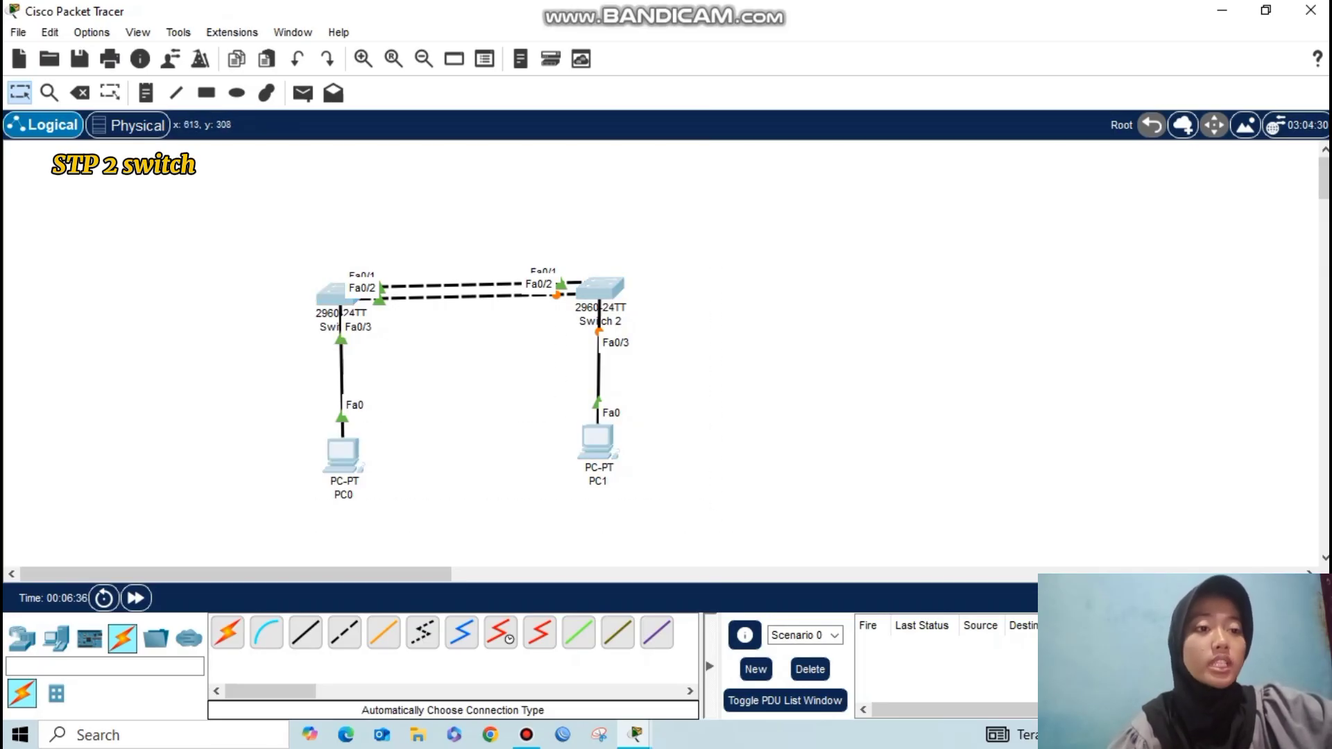
drag(598, 444, 595, 407)
click(847, 408)
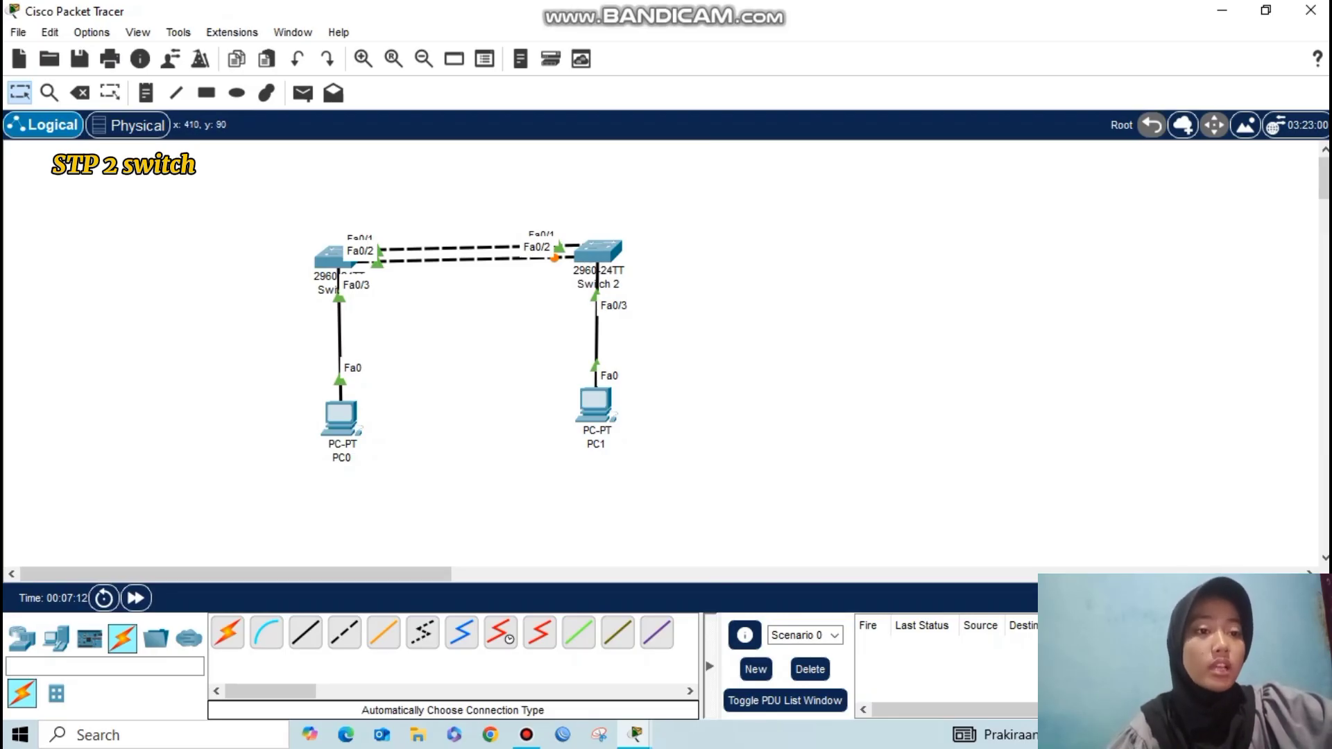
Step: In Switch 1's command line, display the VLAN 1 interface details with do show int vlan 1
click(336, 259)
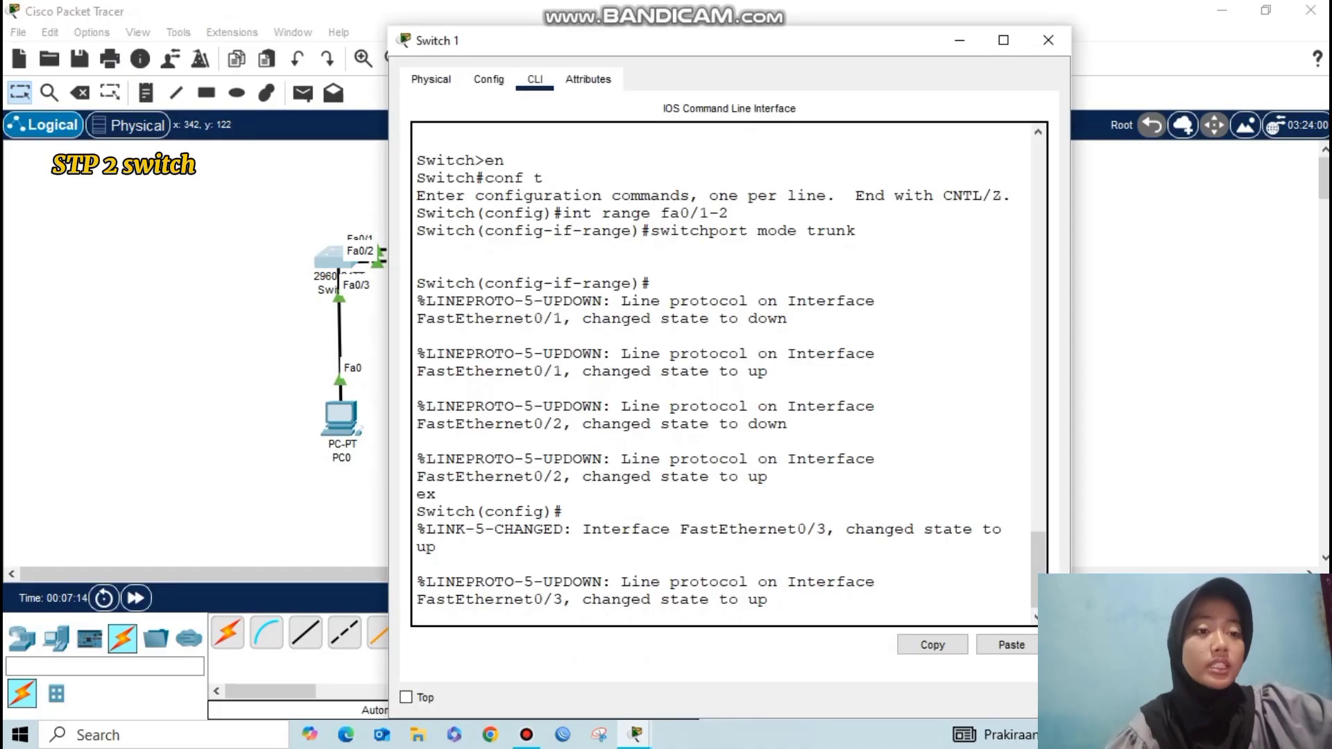
key(Return)
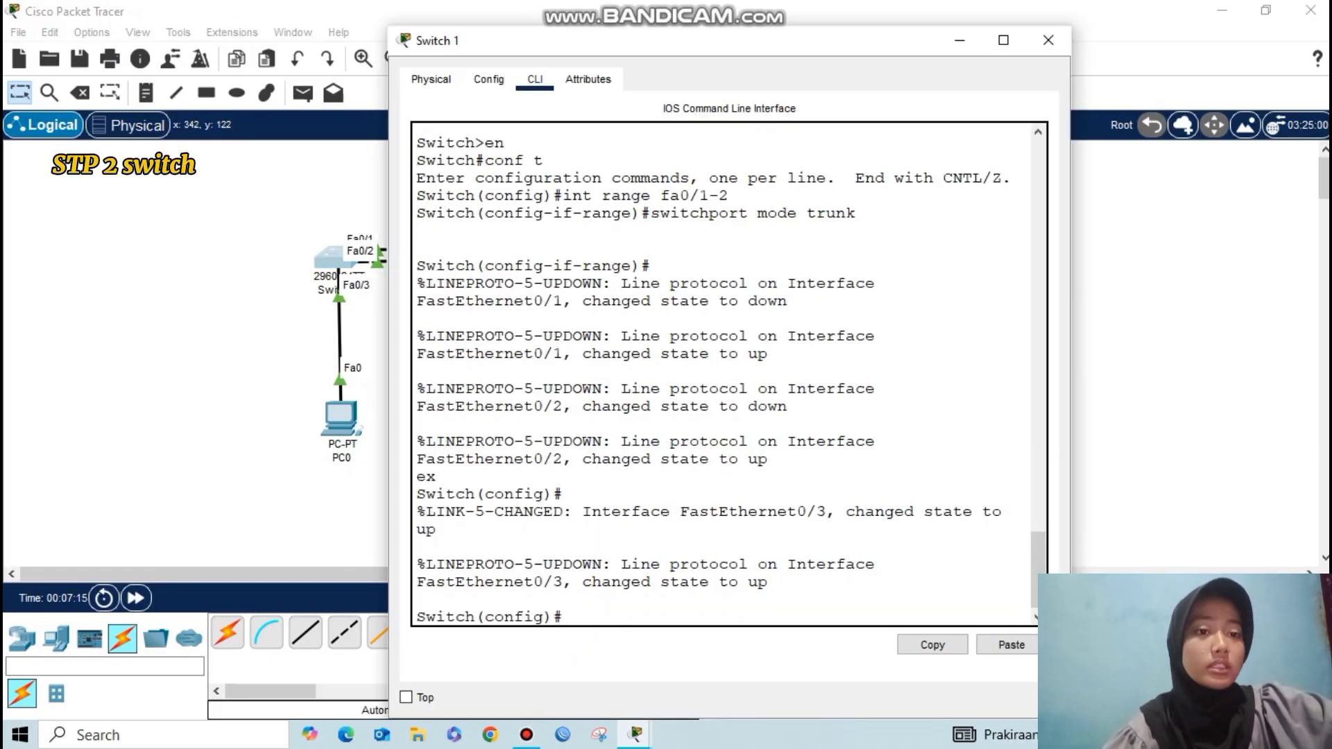
key(Return)
text(do )
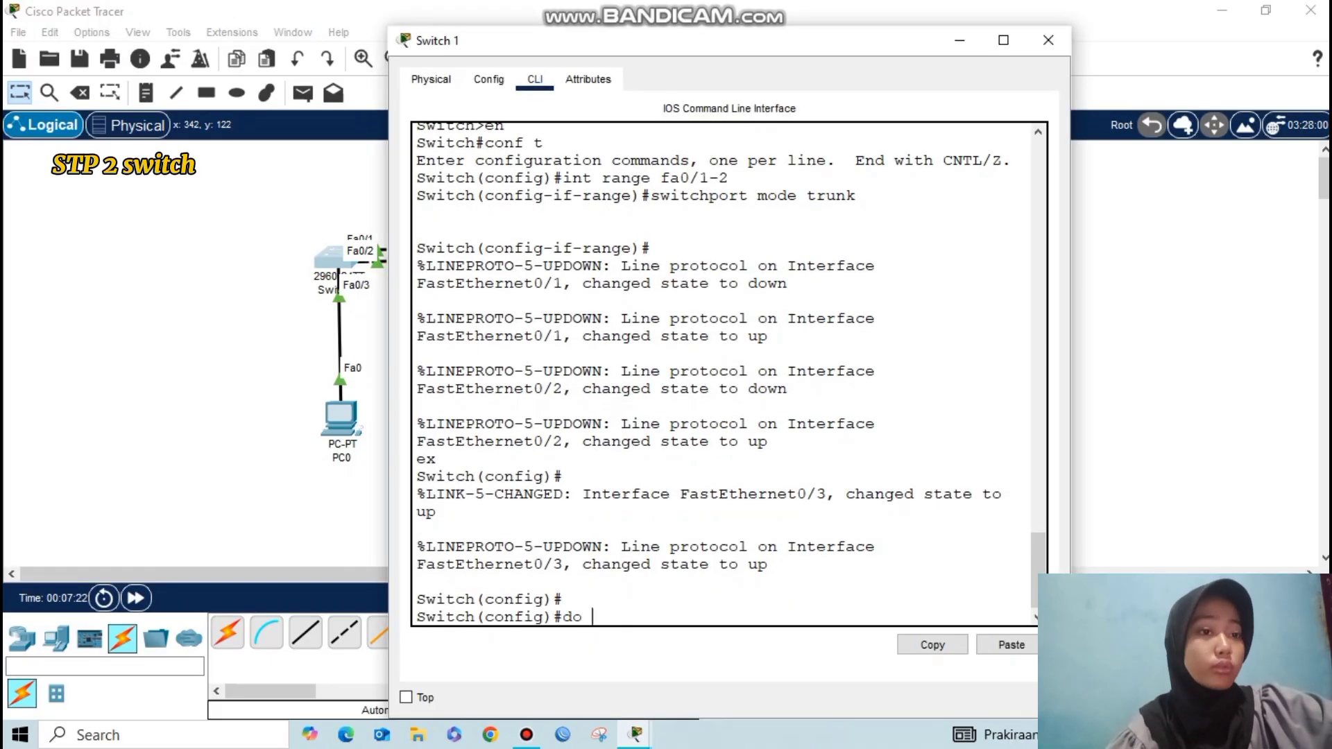
text(show int vlan 1)
key(Return)
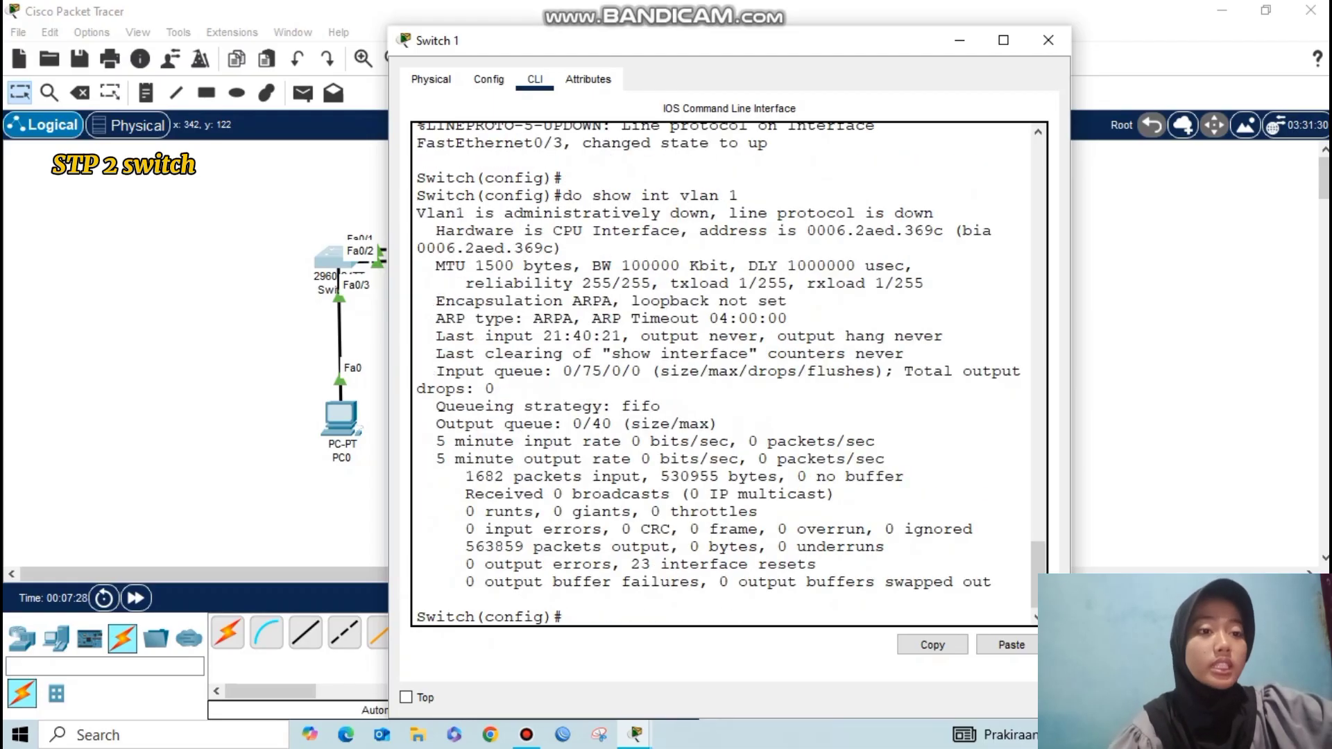
Step: Copy Switch 1's VLAN 1 hardware address and add it as the note 0006.2aed.369c above Switch 1
drag(700, 231, 944, 230)
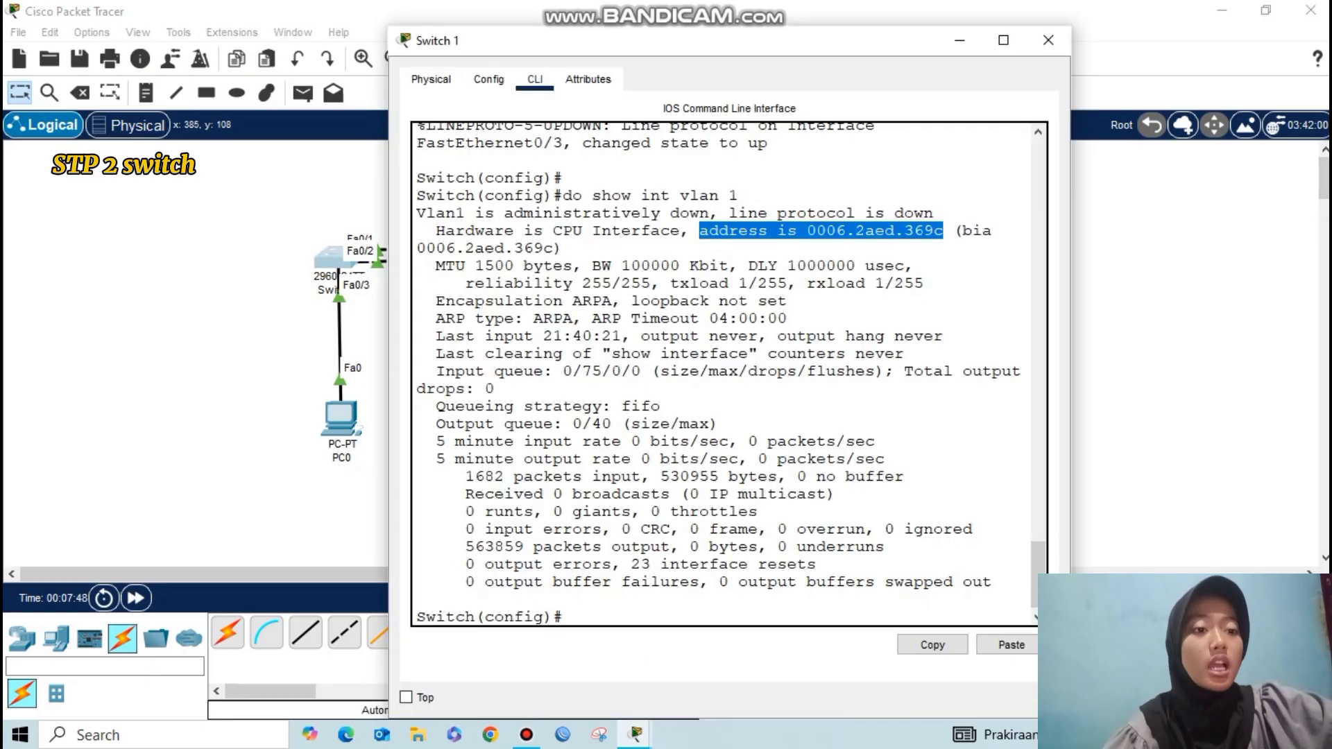
drag(807, 231, 943, 230)
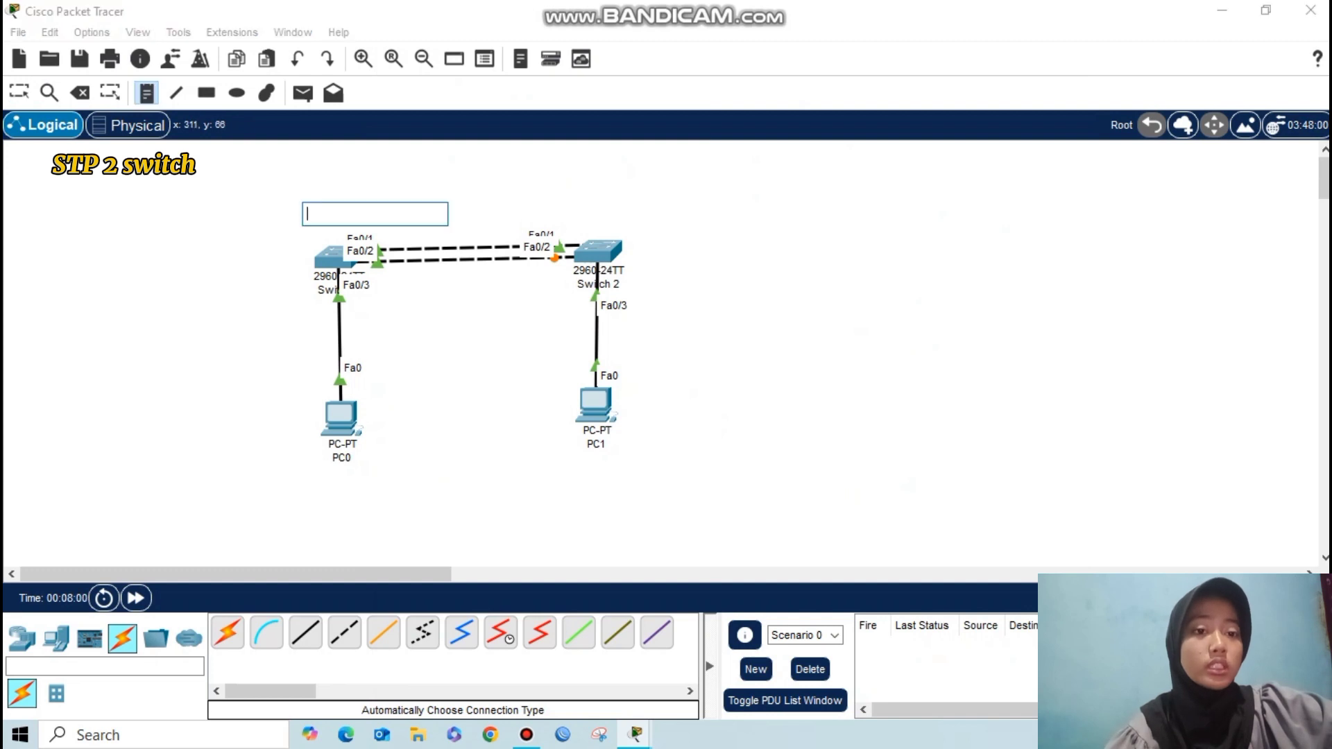
text(0006.2aed.369c)
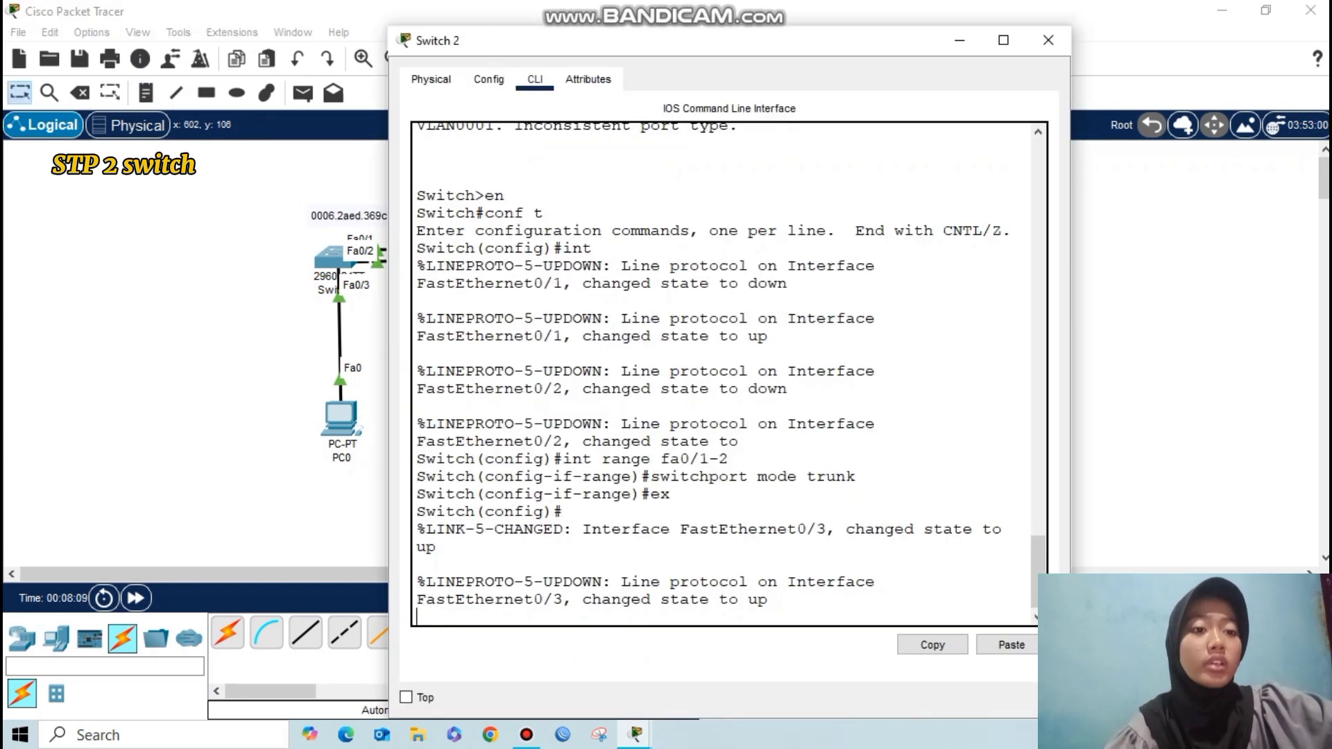
Step: In Switch 2's command line, display the VLAN 1 interface details with do show int vlan 1
key(Return)
text(do show)
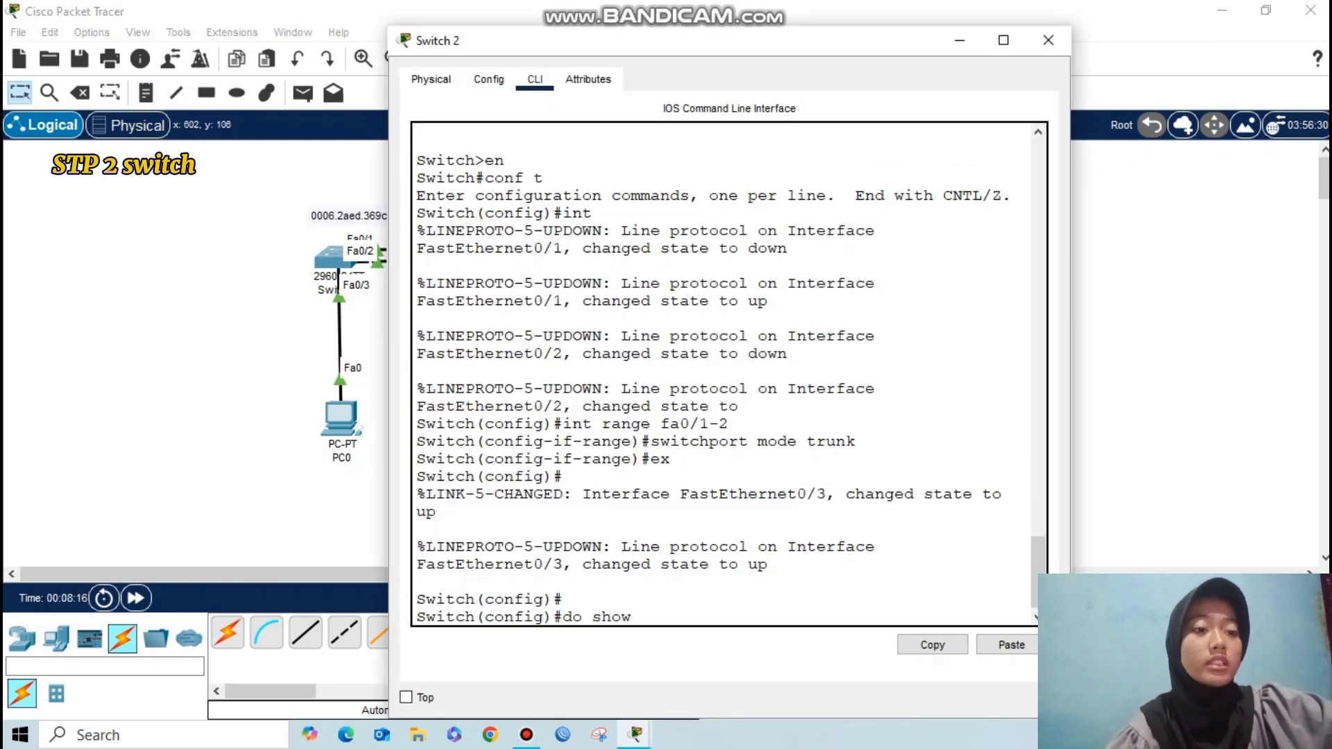
text( int vlan 1)
key(Return)
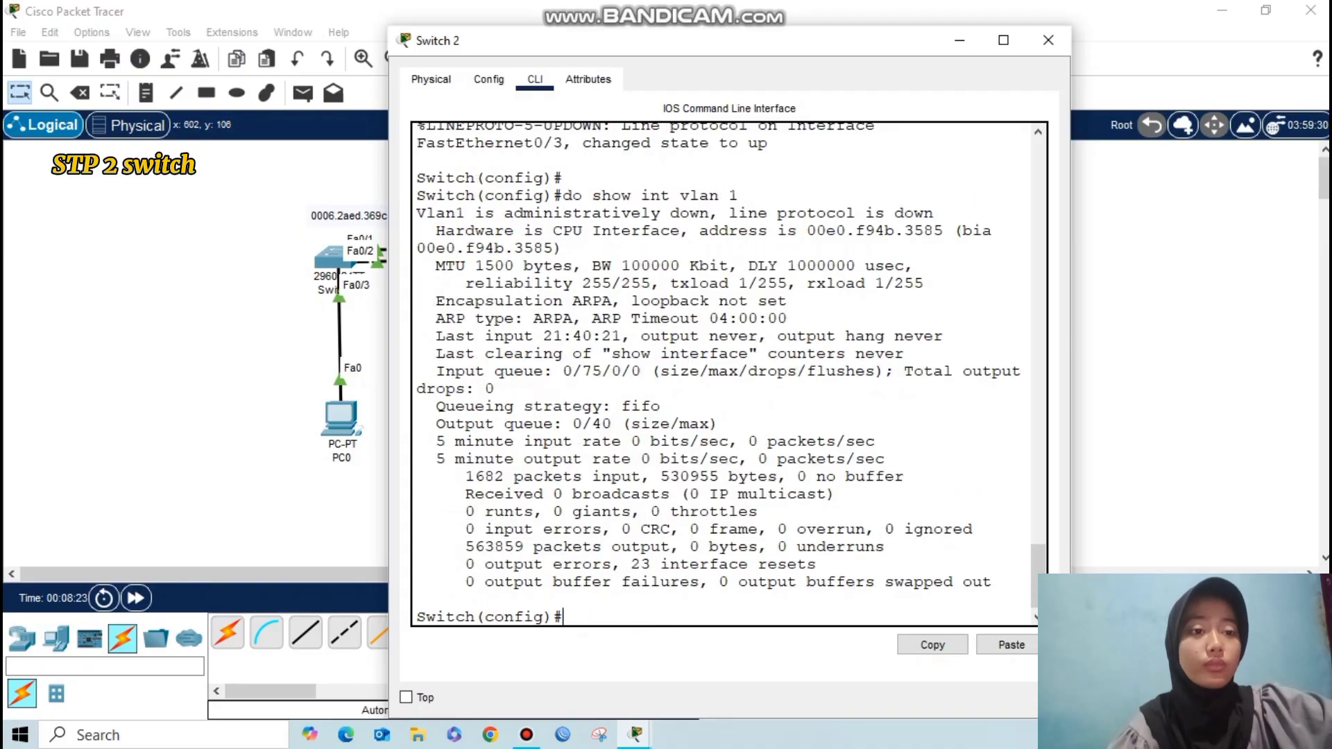
Step: Copy Switch 2's VLAN 1 hardware address and place it as the note 00e0.f94b.3585 just above Switch 2
drag(807, 230, 942, 231)
key(ctrl+c)
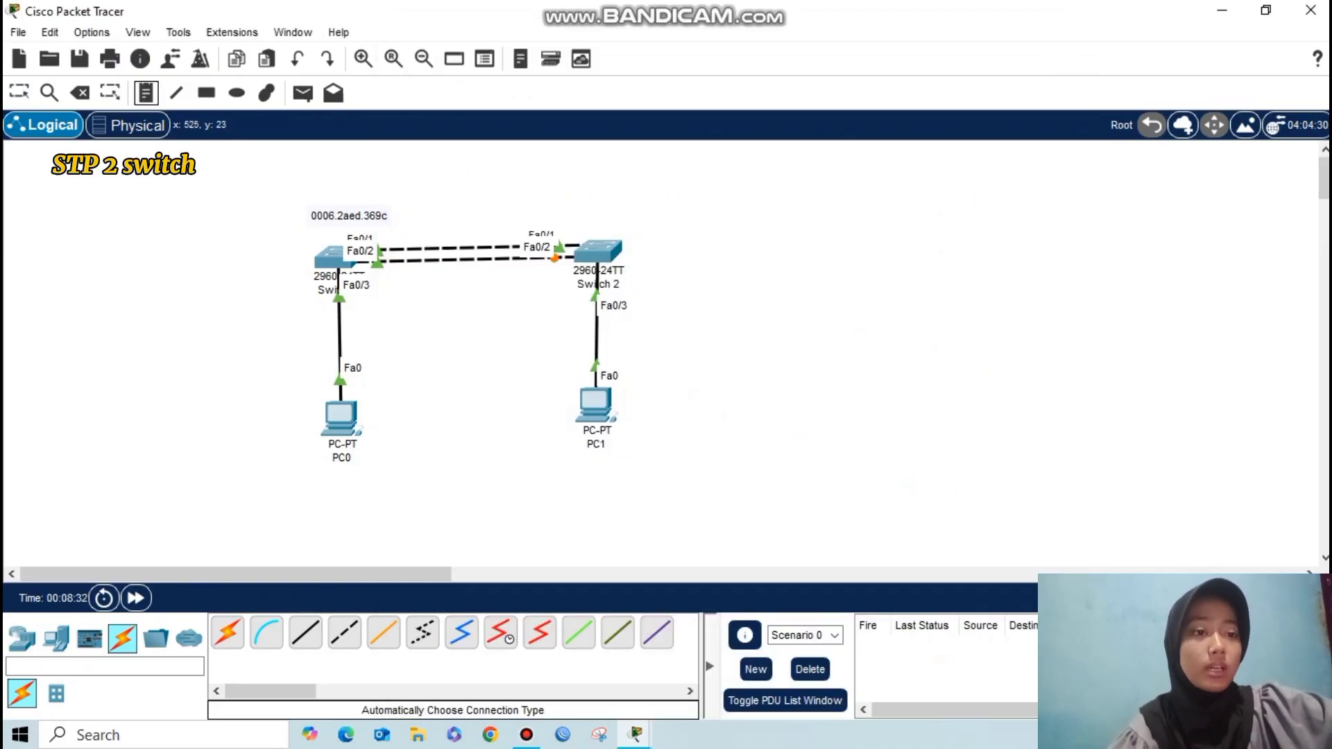
click(569, 217)
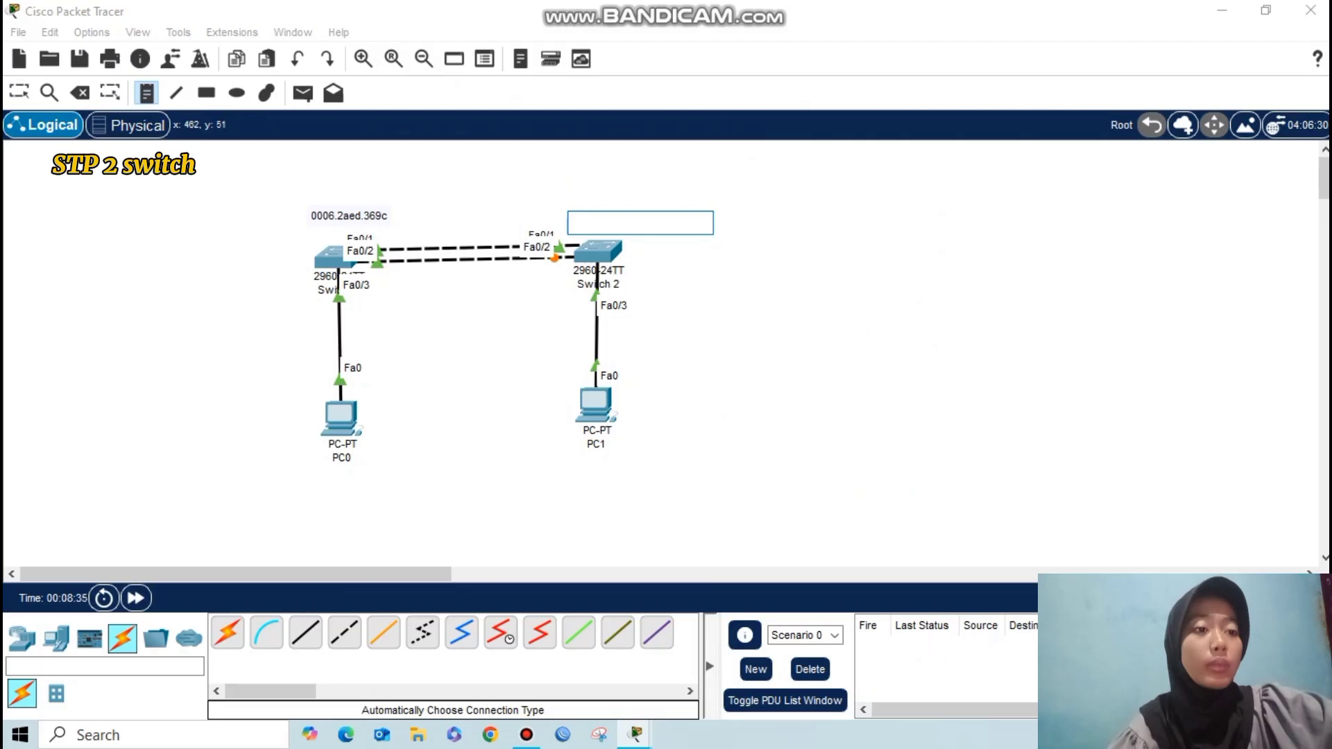
key(ctrl+v)
click(364, 377)
drag(603, 225, 601, 215)
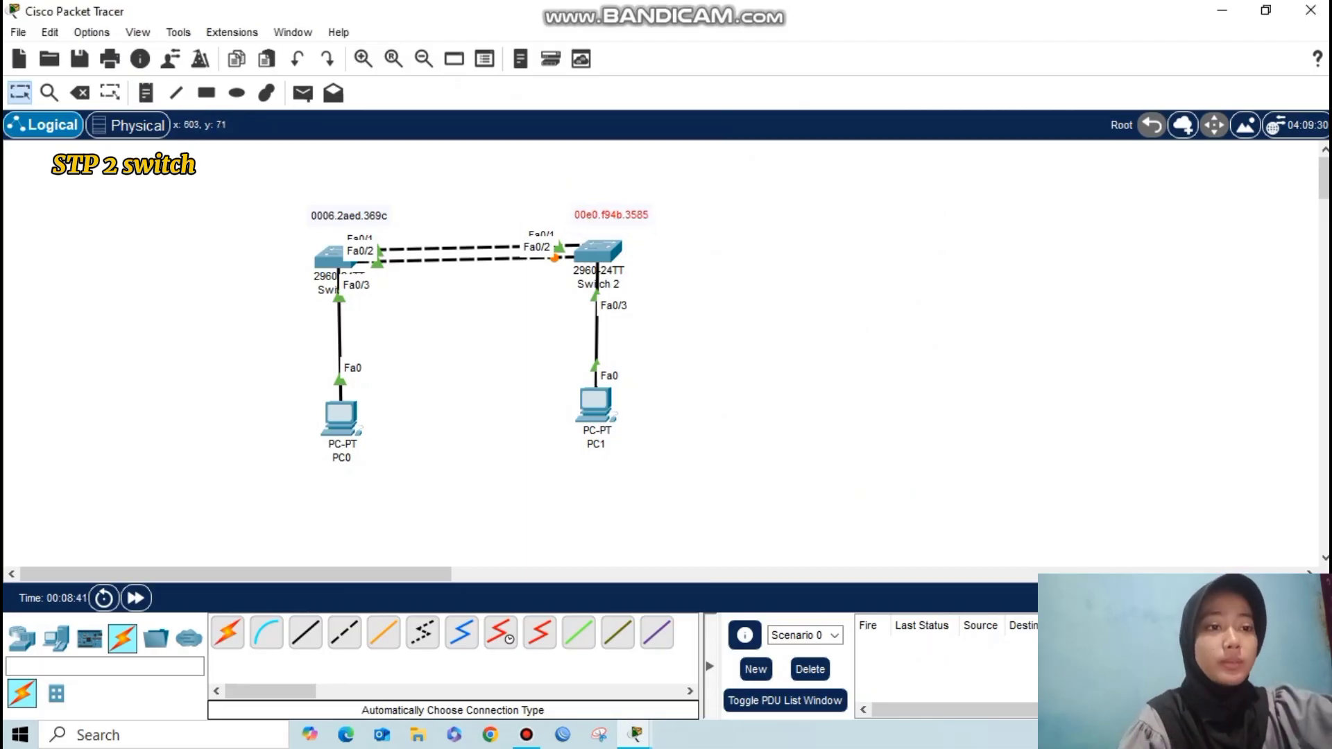
click(599, 305)
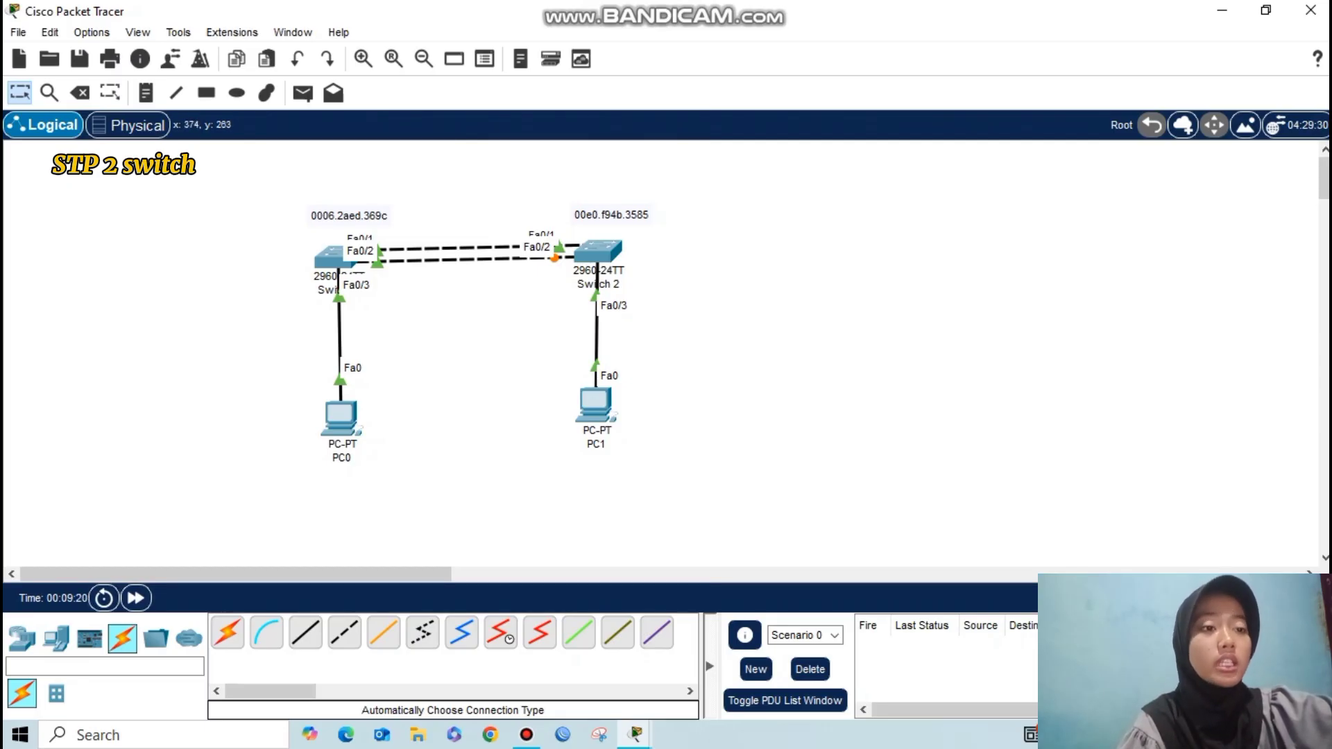
Step: Add the note ROOT BRIDGE and position it just below Switch 1, beside its link to PC0
key(n)
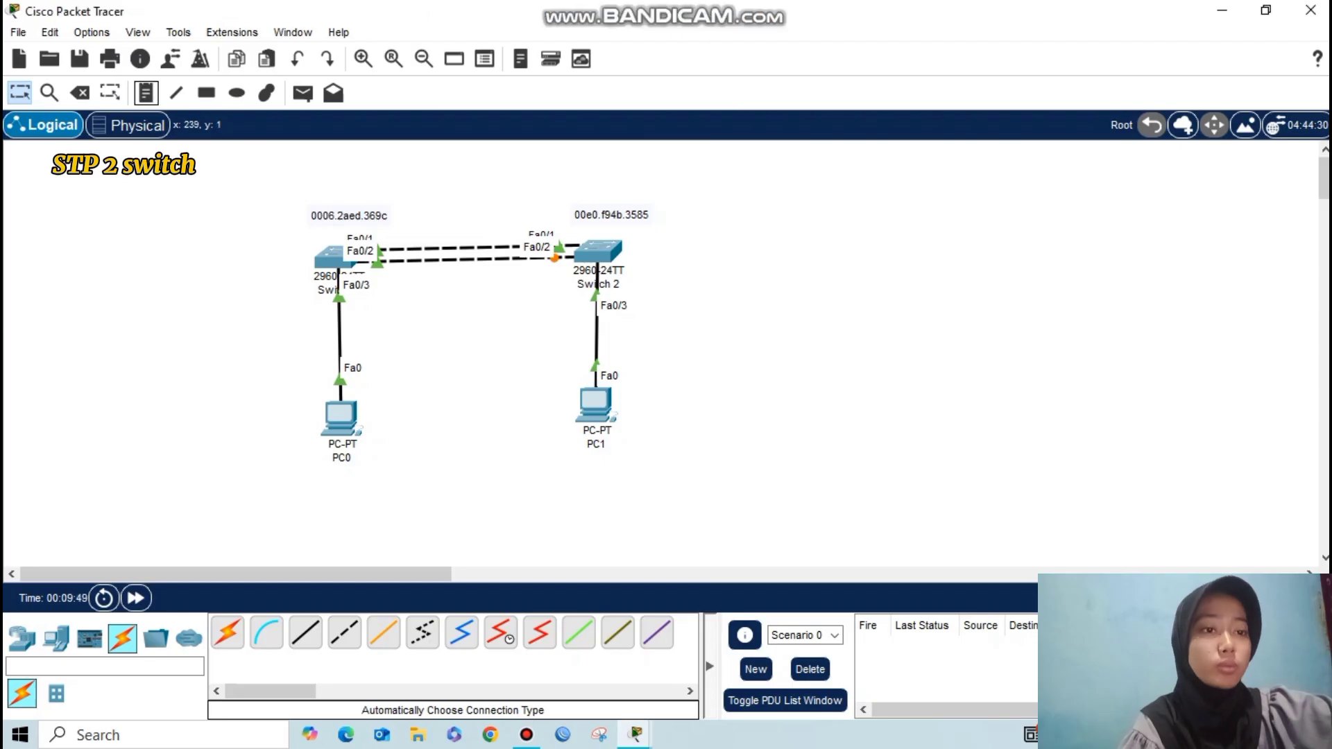
click(218, 330)
text(ROOT BRIDGE)
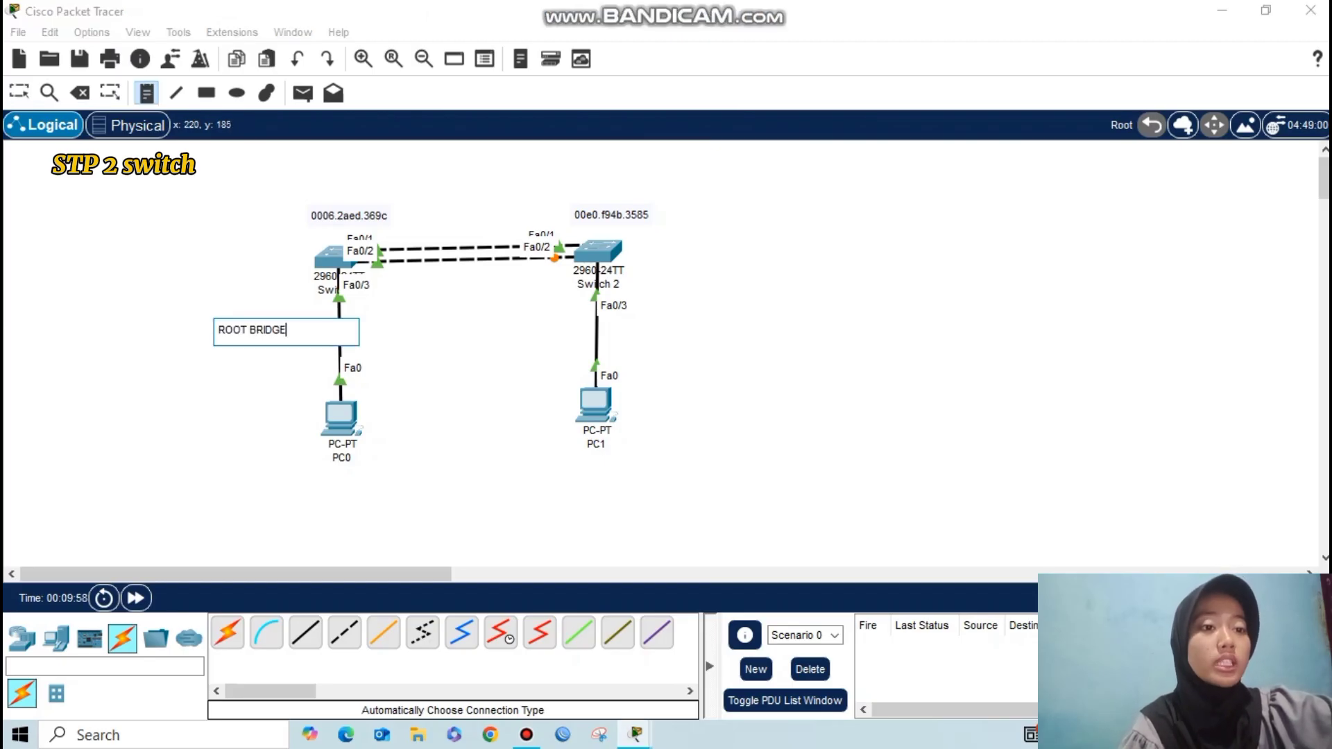
key(Escape)
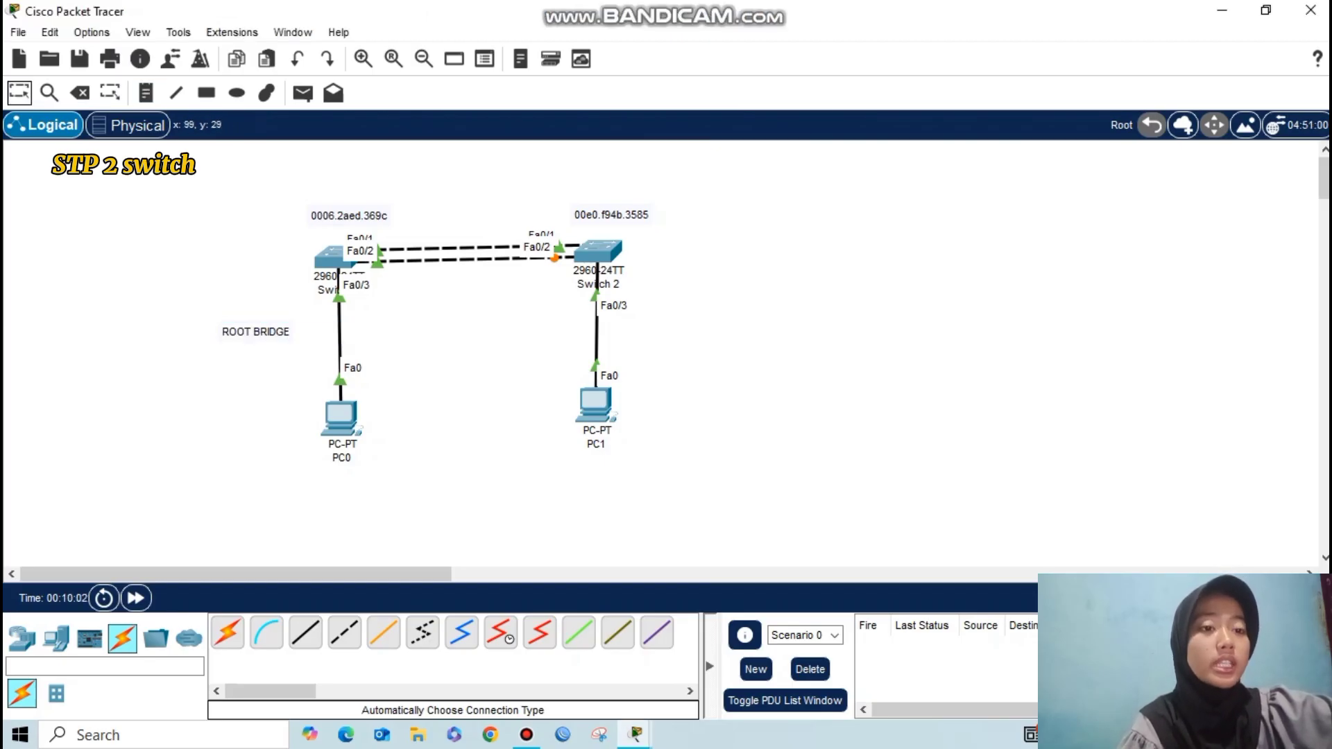
drag(252, 331, 284, 317)
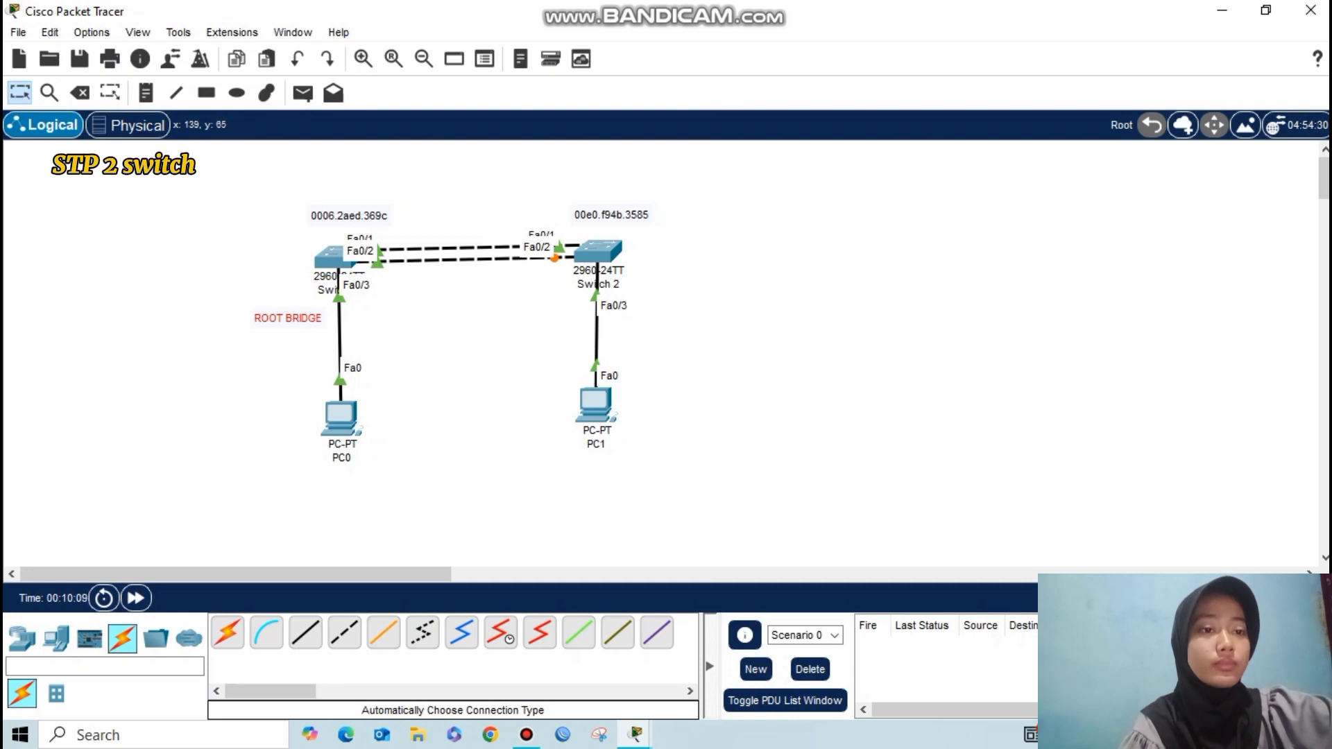
Step: Add two notes reading Designeted port near Switch 1, one above and one below the trunk links
key(n)
click(405, 224)
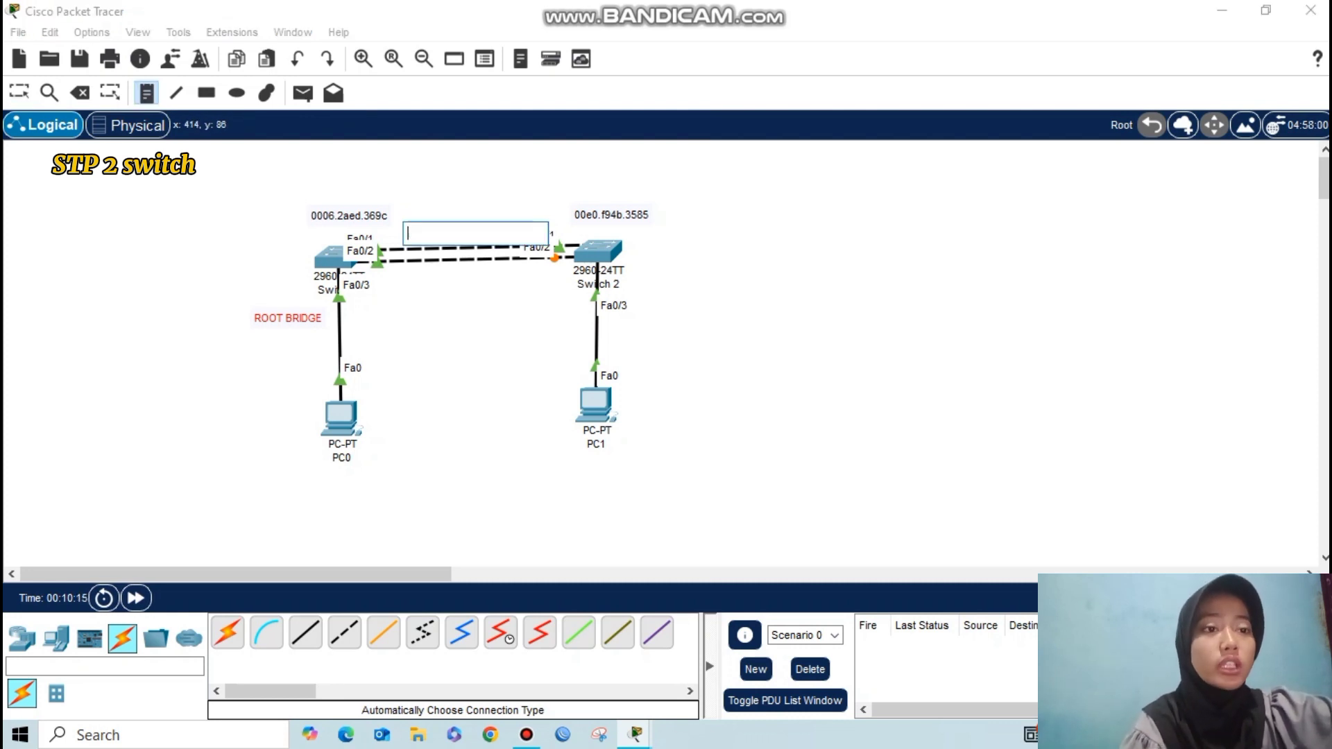
text(Designeted port)
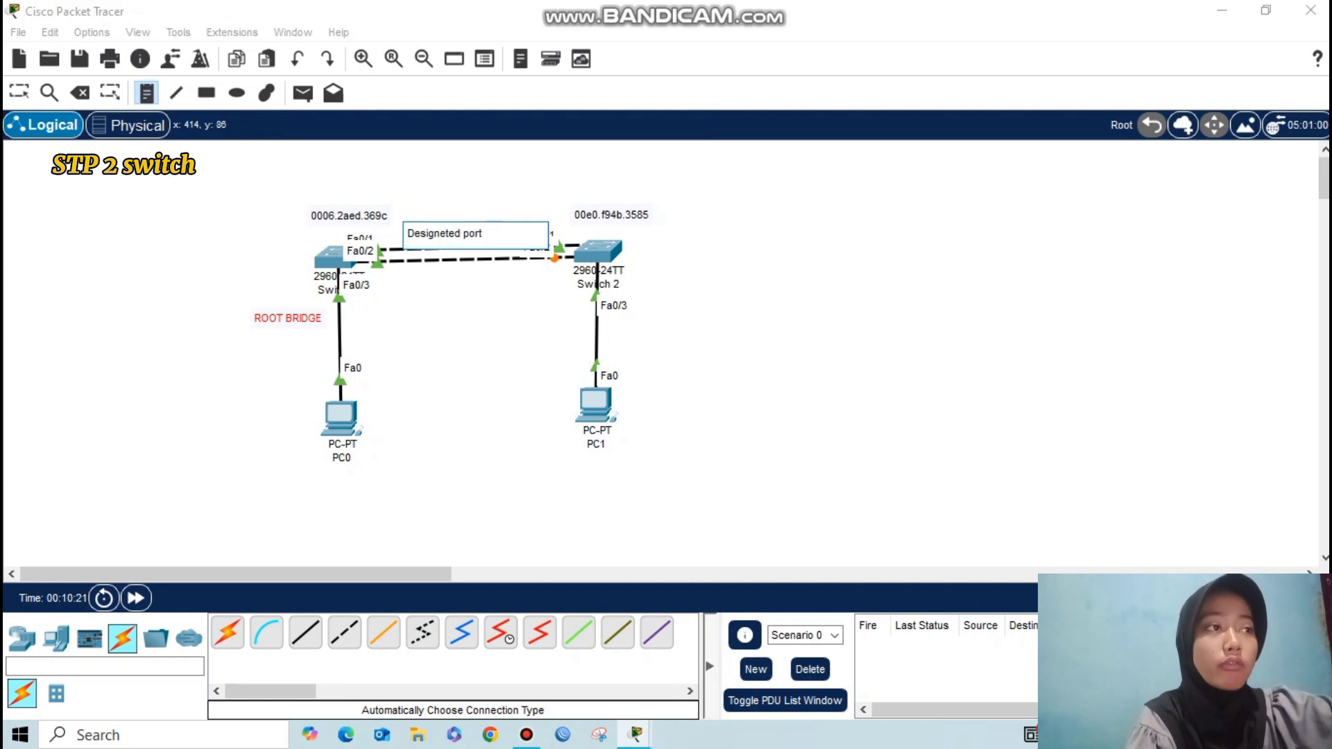
click(402, 283)
text(Designeted)
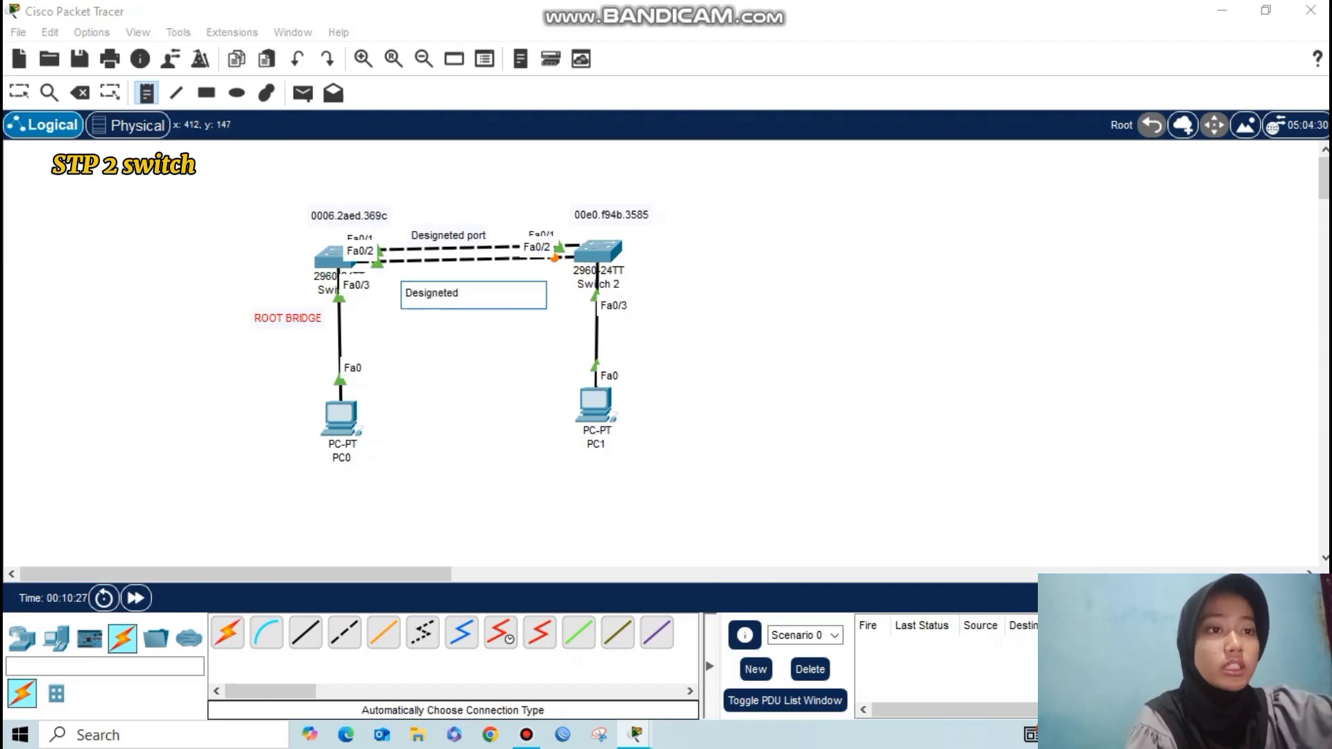
text( port)
key(Escape)
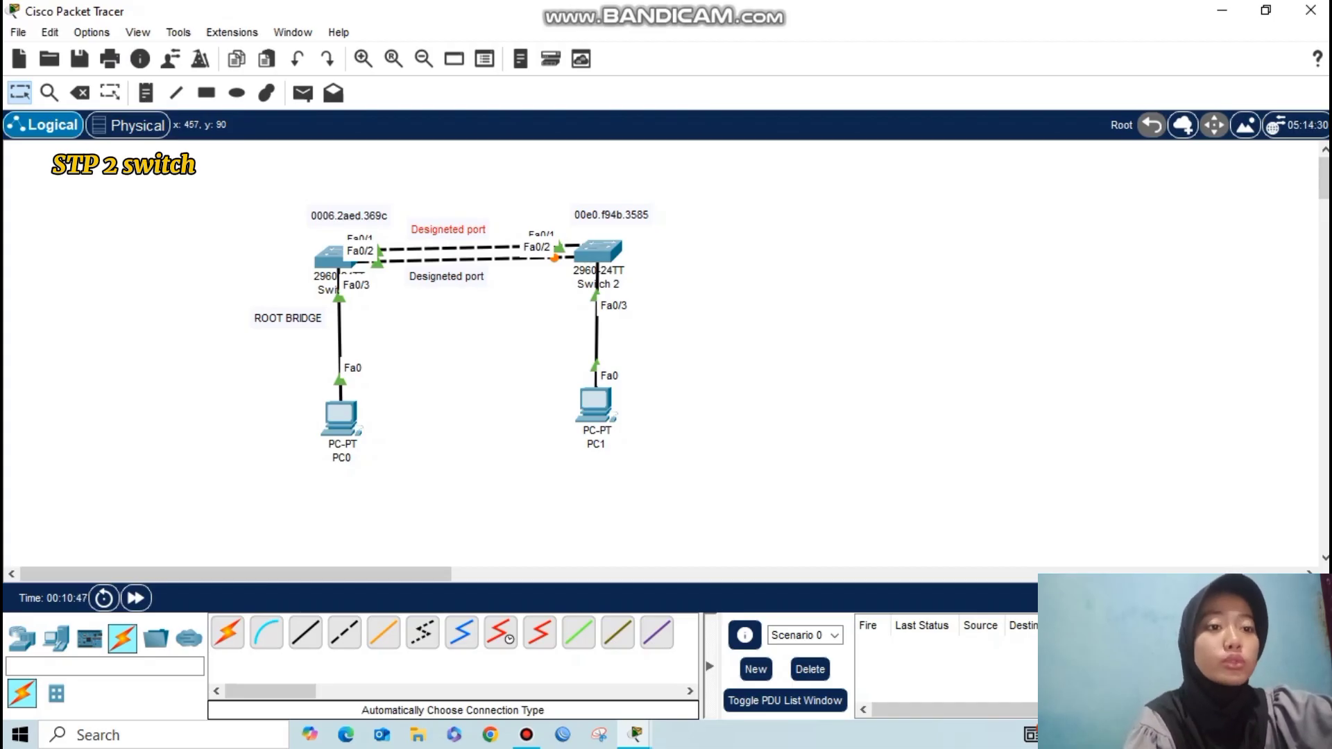
click(363, 377)
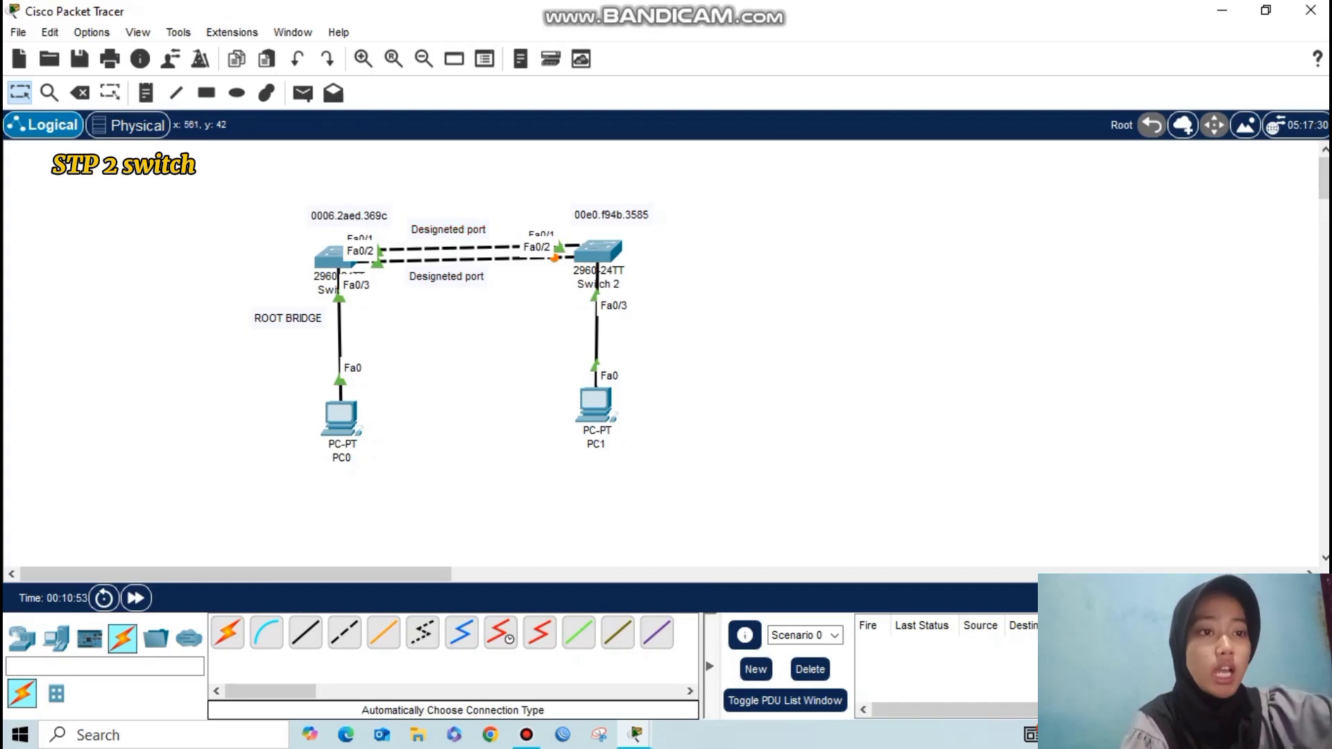
Step: Move Switch 2, PC1 and the address note together farther away from Switch 1 to lengthen the trunk links
drag(515, 160, 691, 422)
drag(599, 251, 798, 248)
click(526, 364)
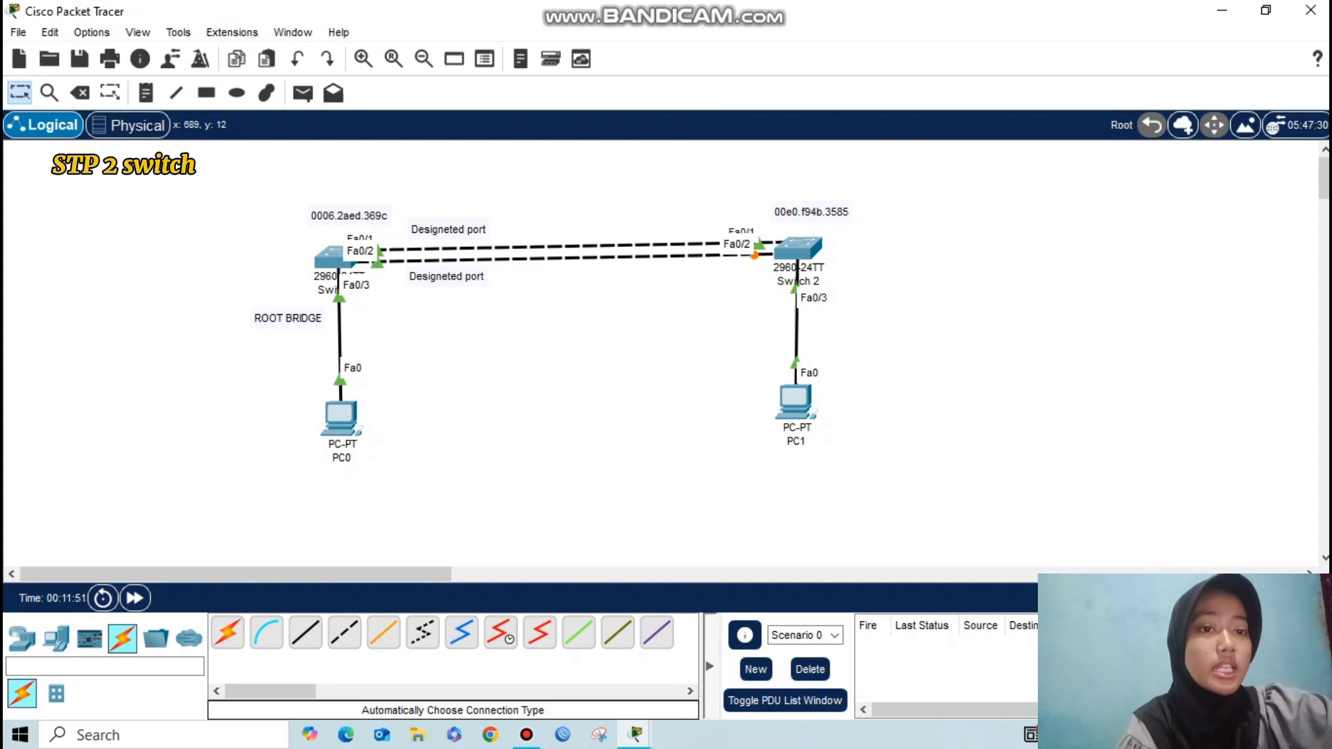
Step: Add the notes Root port above and Alternate port below the trunk links near Switch 2
click(147, 92)
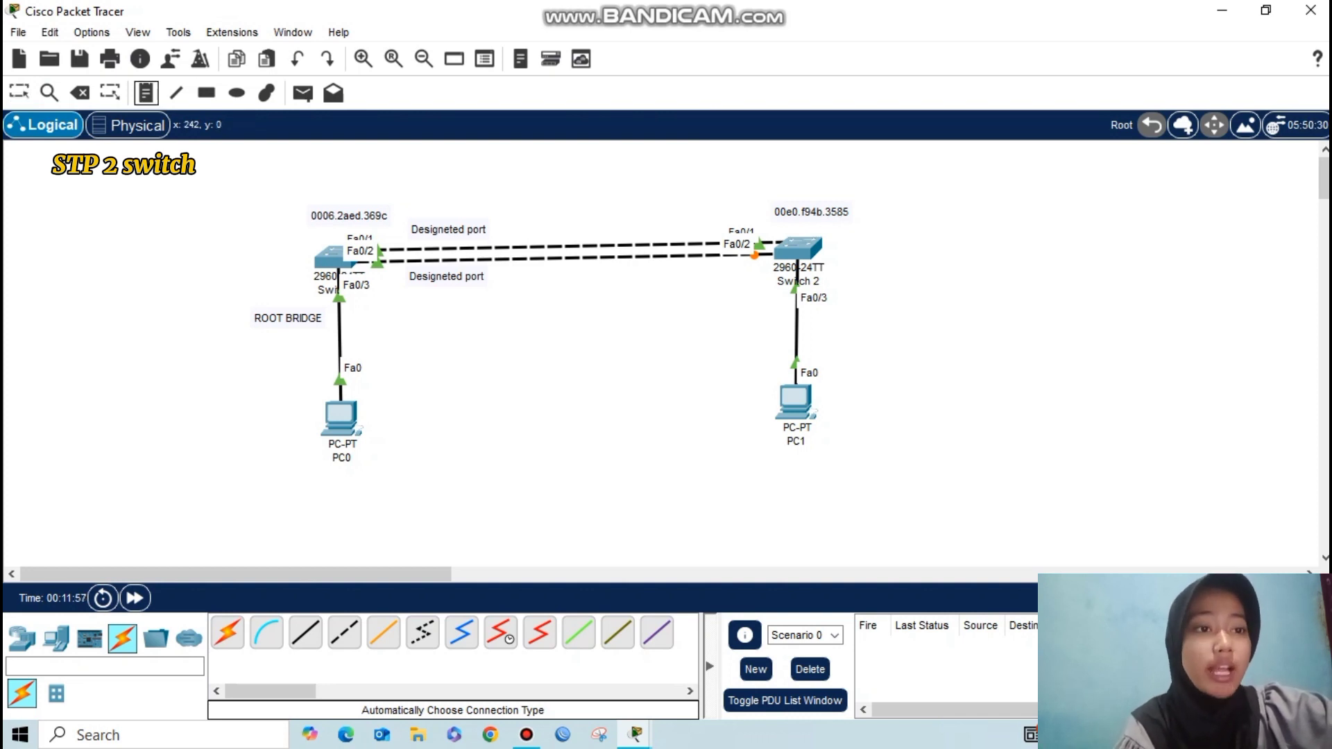
click(624, 216)
text(Root port)
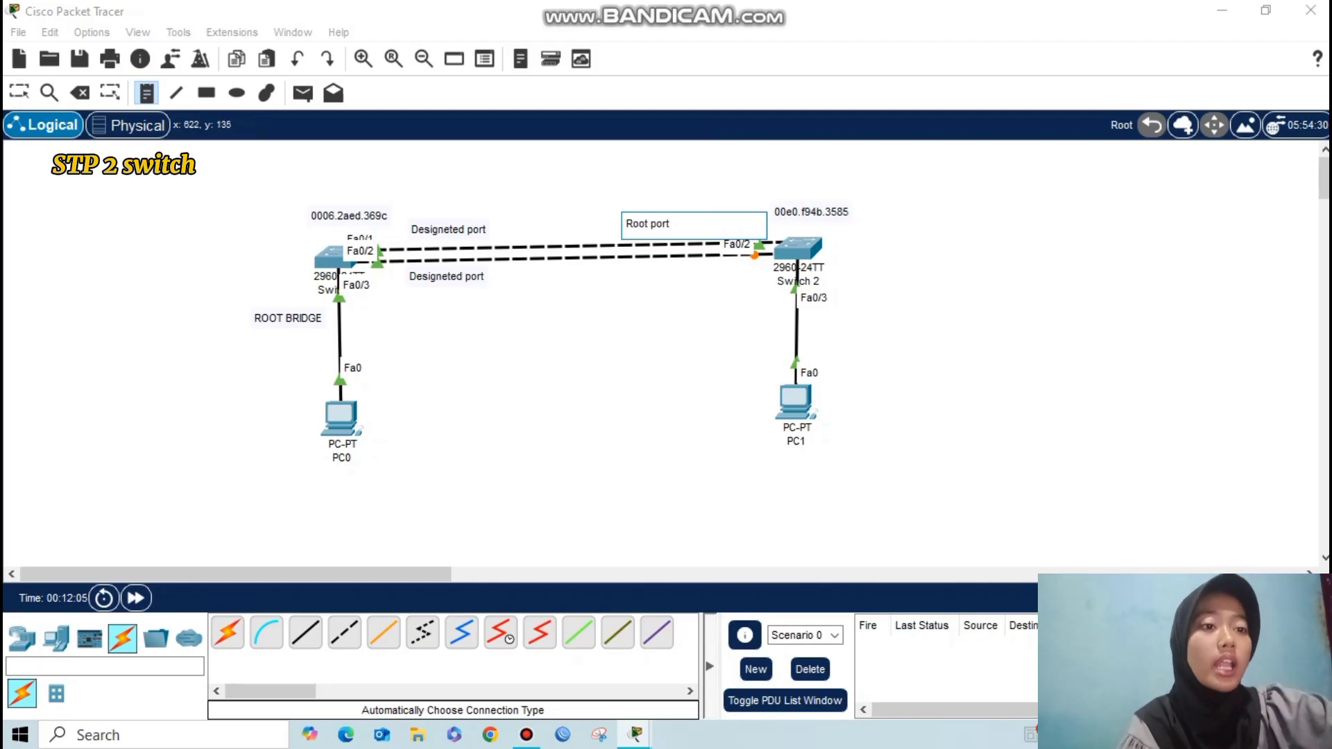
click(627, 287)
text(Al)
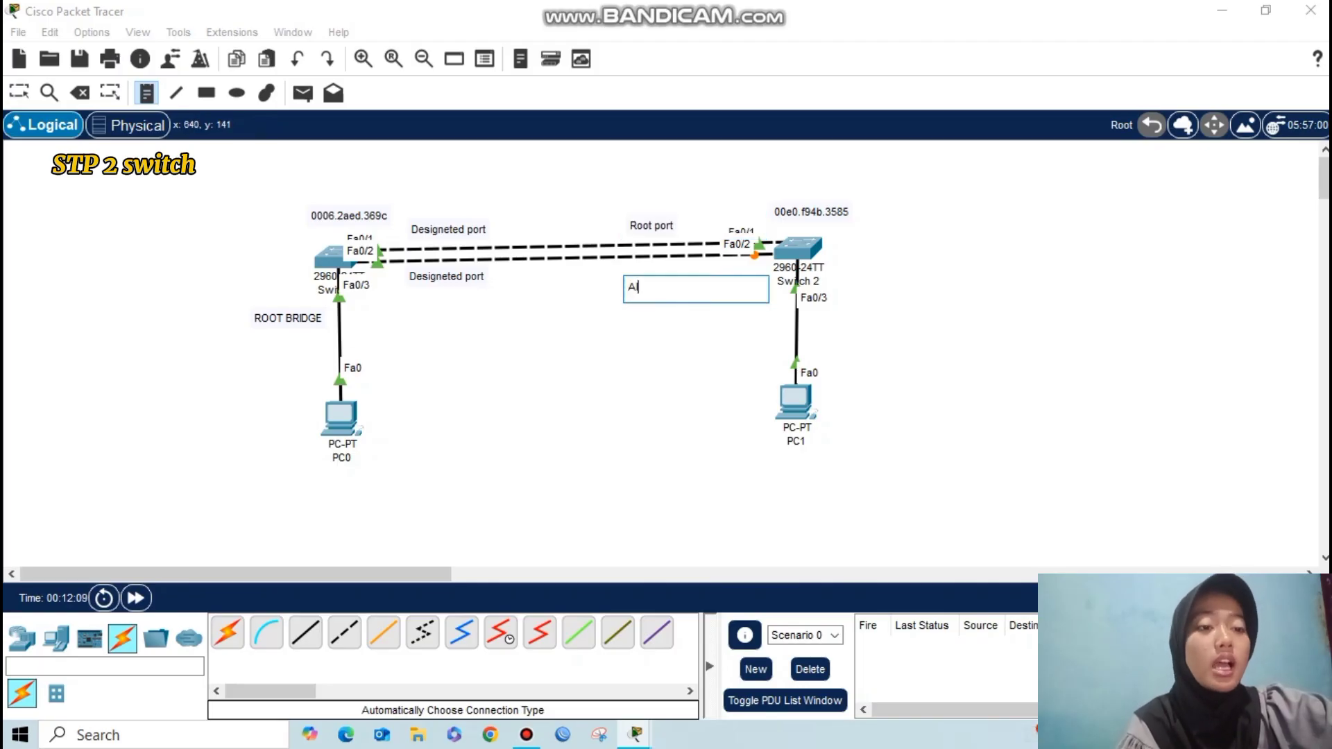
text(ternate port)
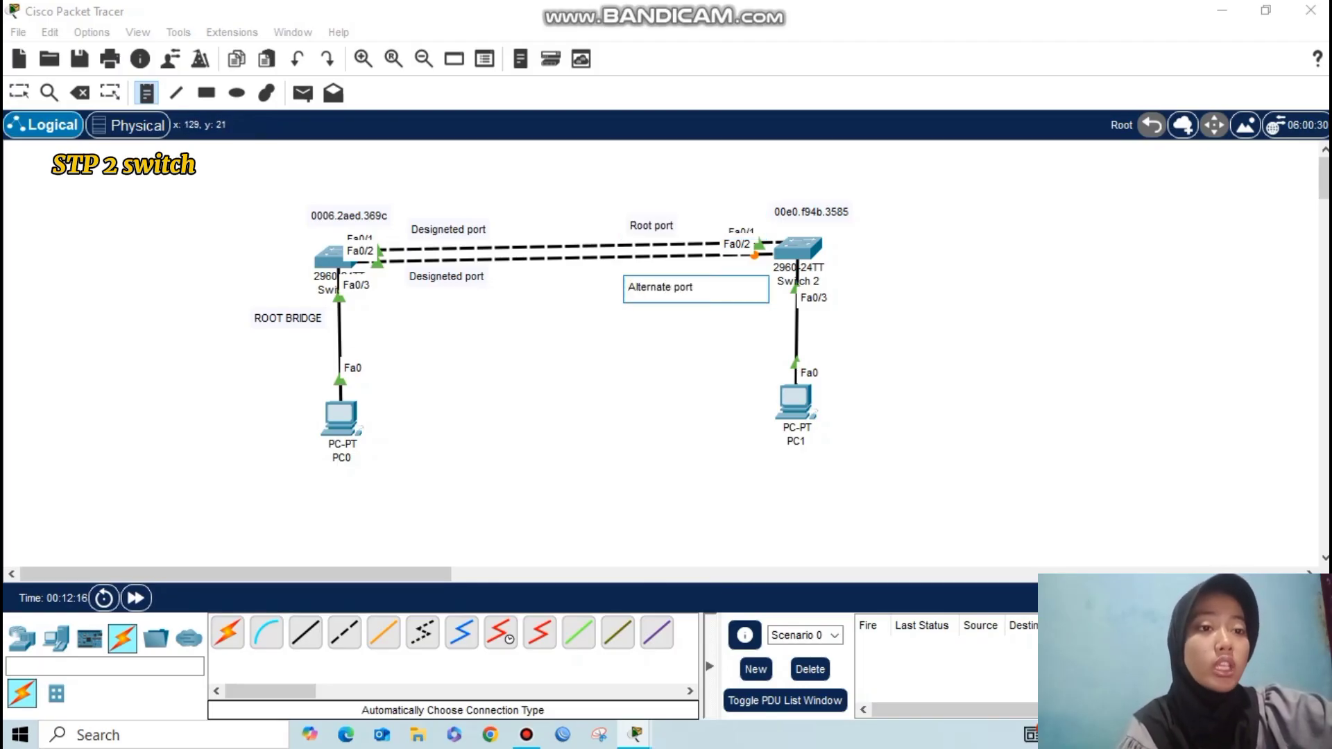
click(586, 312)
Step: Reposition the Root port and Alternate port notes closer to Switch 2's Fa0/1 and Fa0/2 ports
click(651, 225)
click(19, 92)
drag(654, 225, 683, 222)
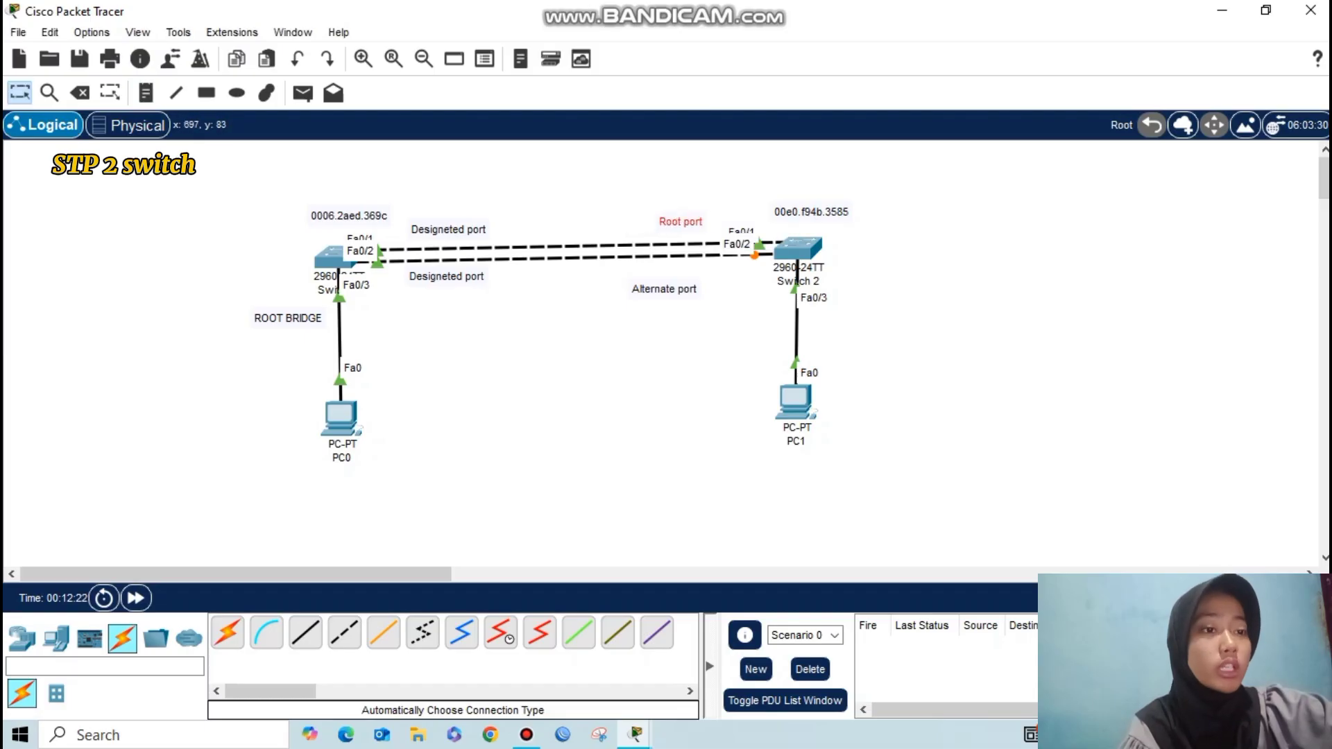
drag(662, 288, 680, 276)
click(677, 308)
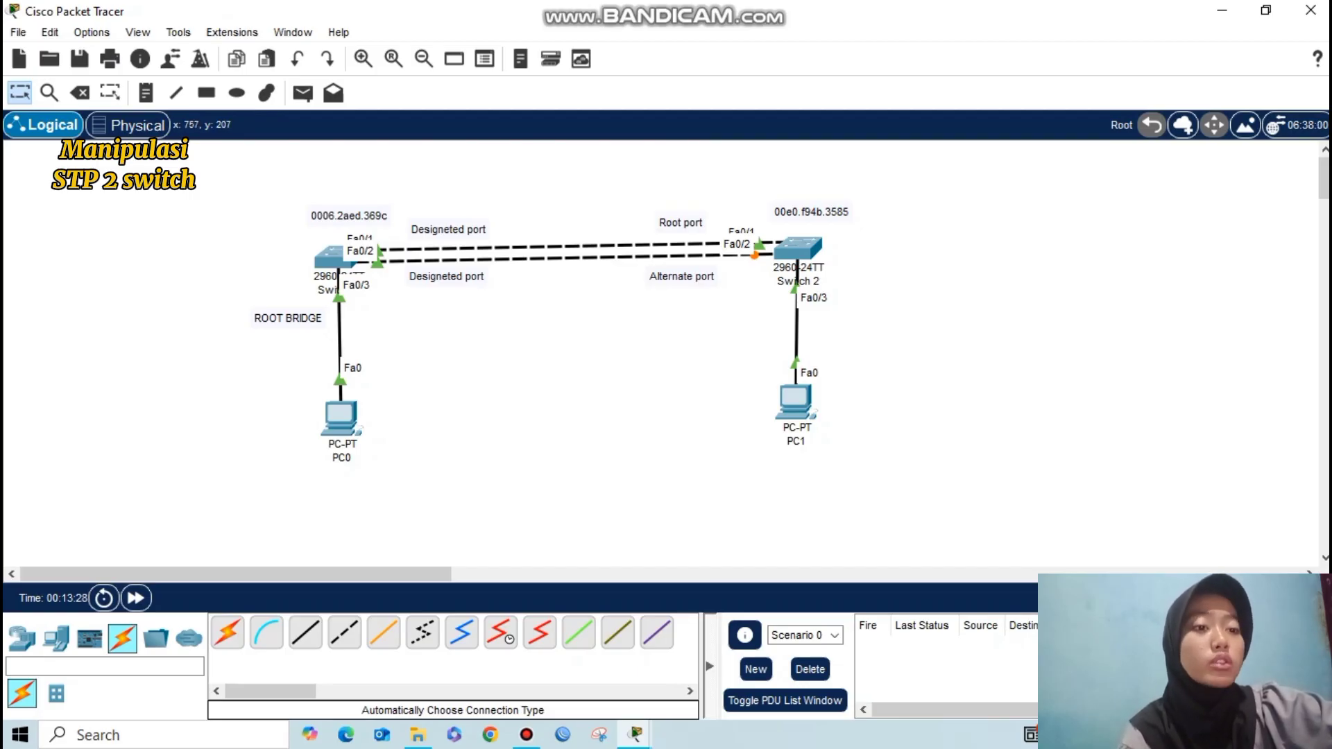
Step: Open Switch 2's command line and run spanning-tree vlan 1 in global configuration mode
click(798, 248)
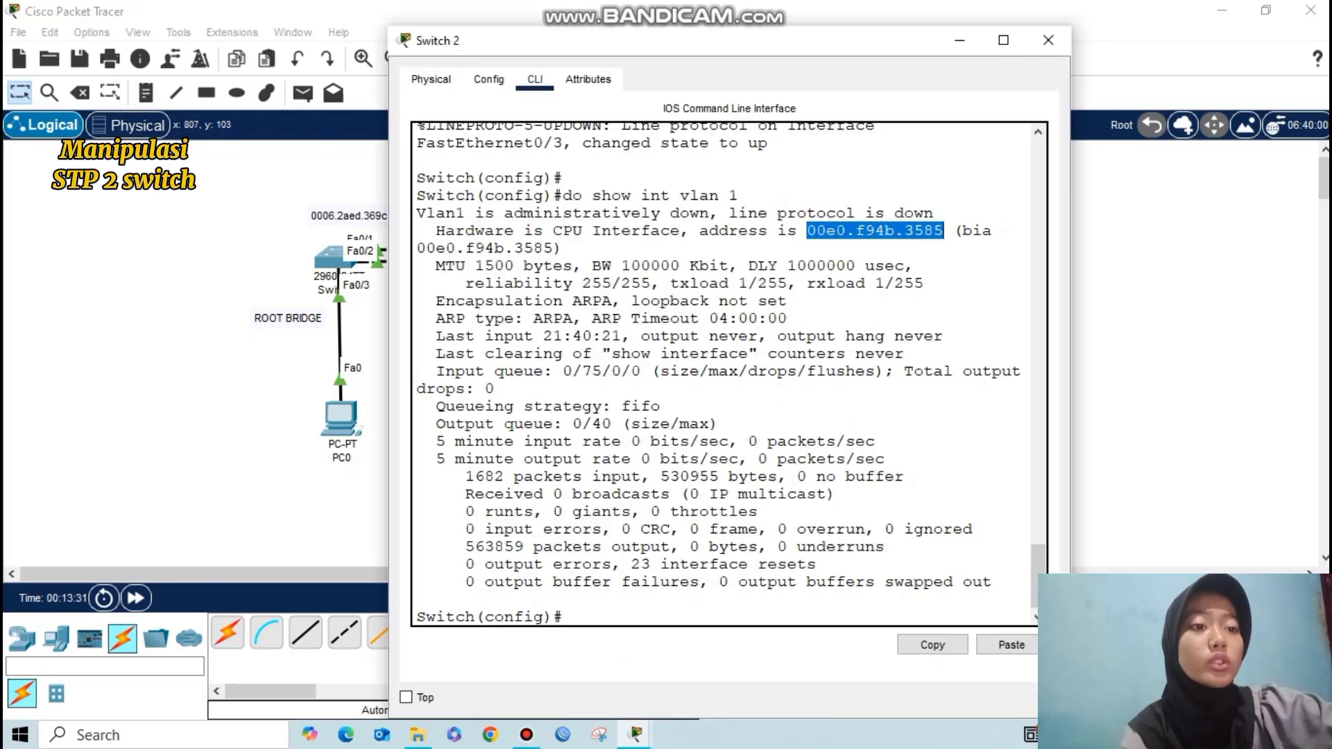
click(564, 617)
key(Return)
key(Return)
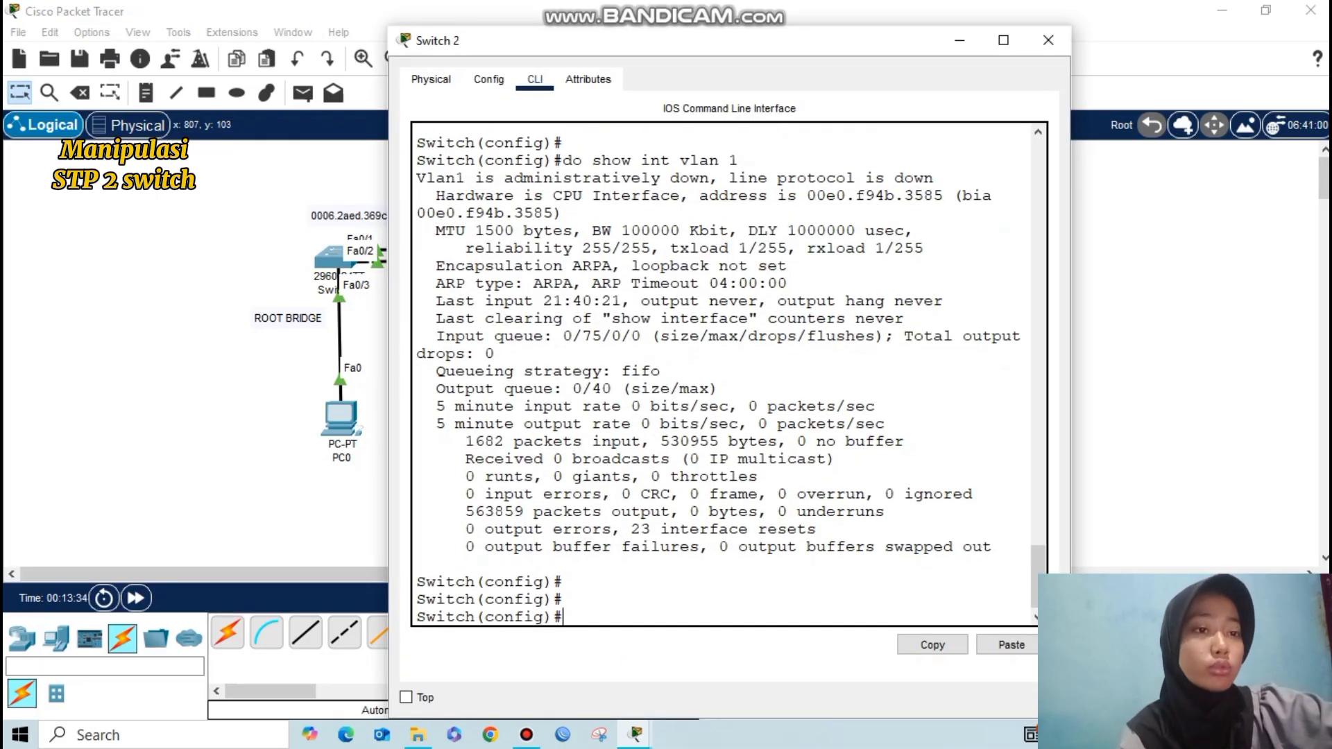
text(spa)
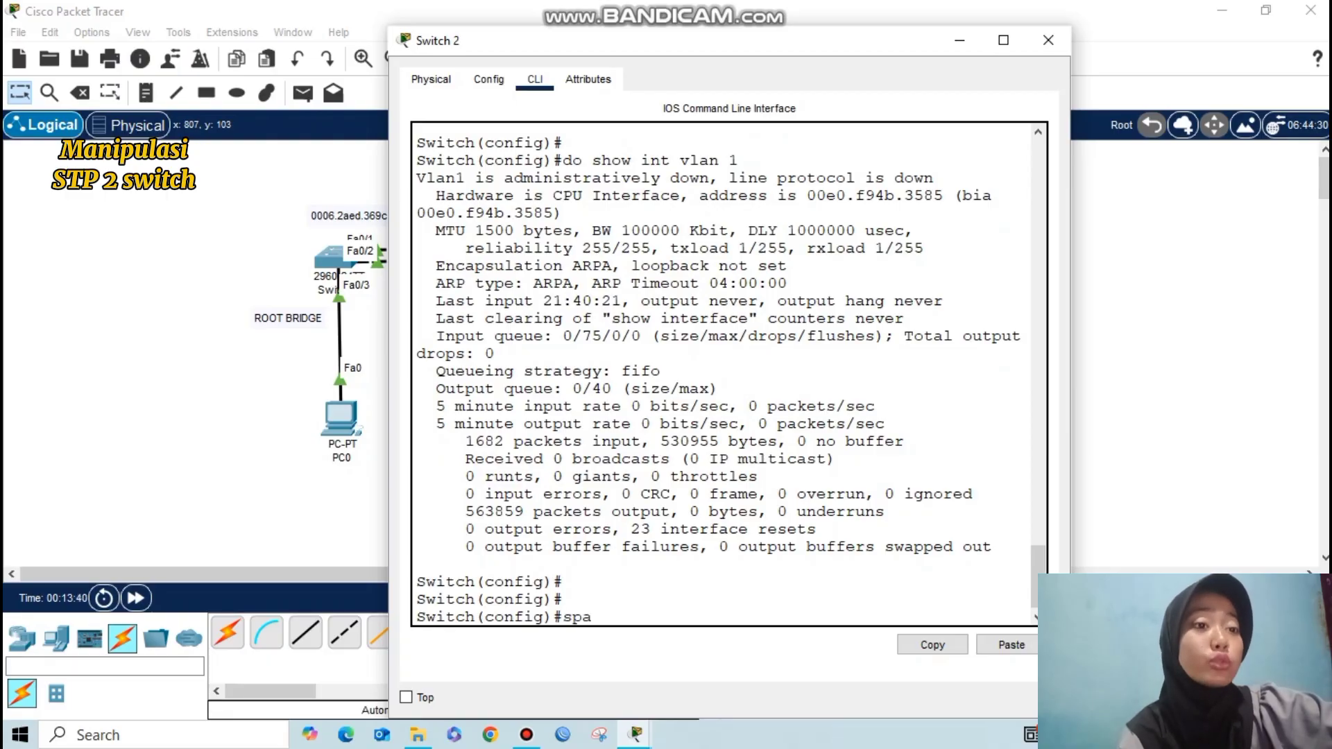
text(nning-tree vlan 1)
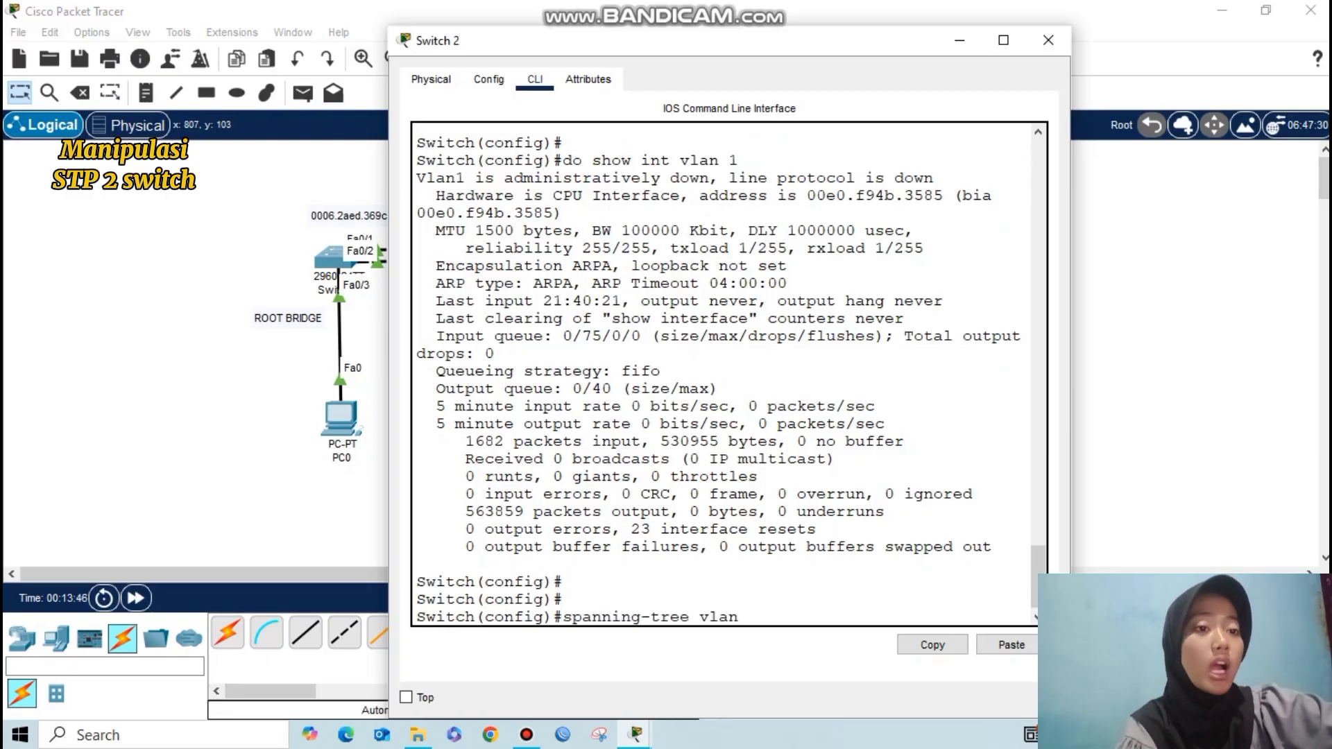
key(Return)
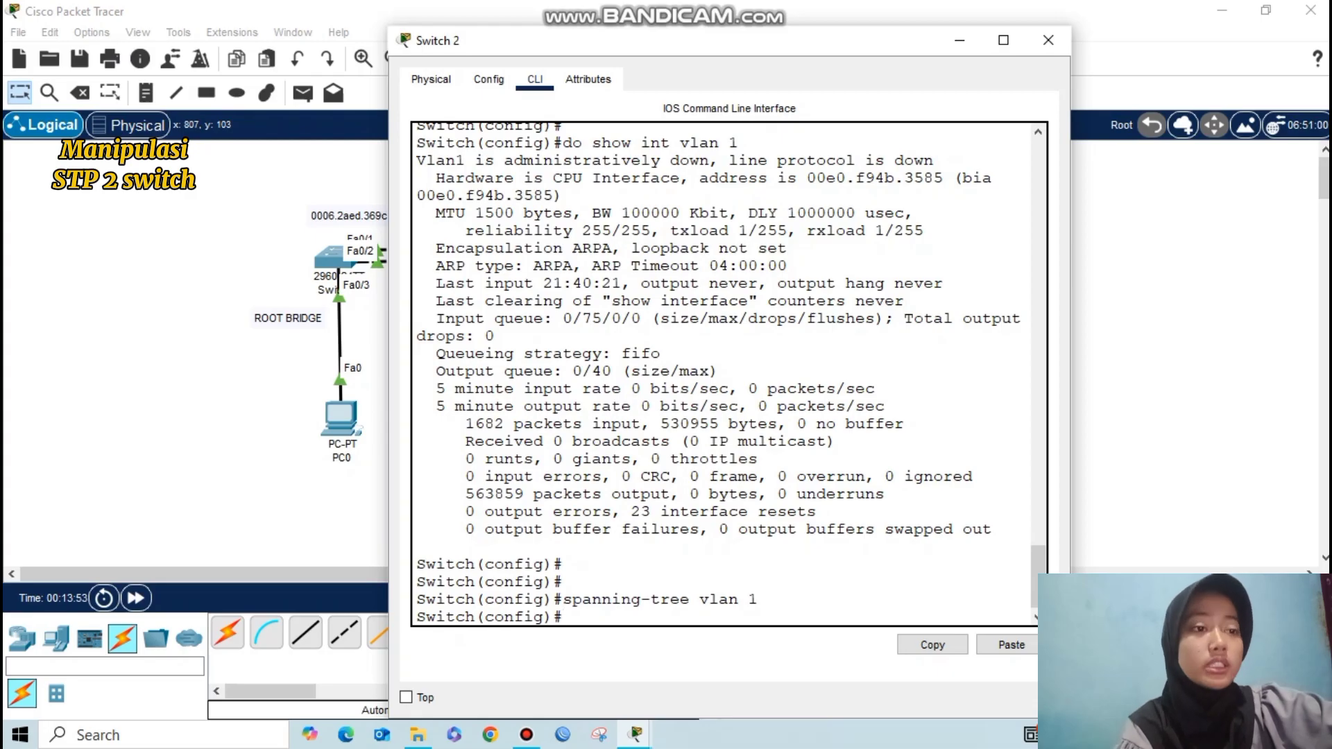
Step: Display the help options for the spanning-tree vlan 1 command and examine the root option
key(Up)
text(?)
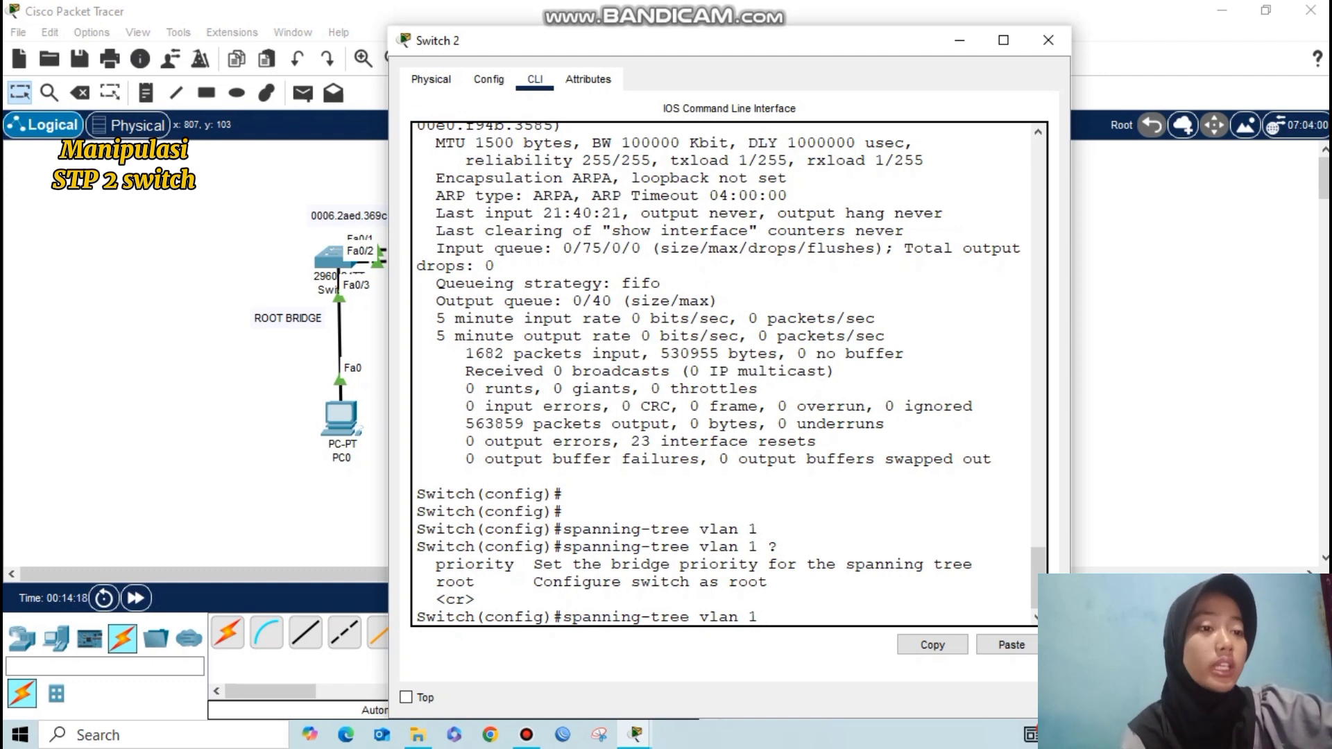
drag(436, 582, 513, 582)
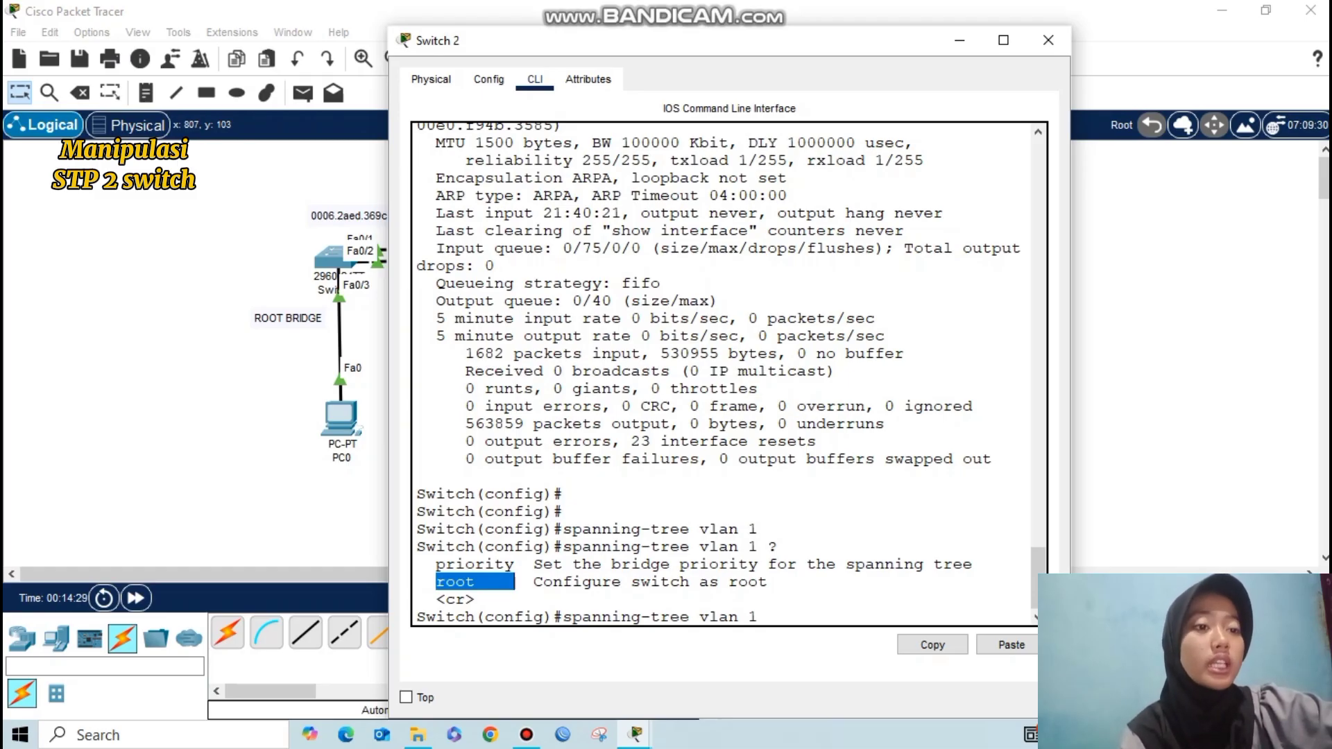
click(768, 617)
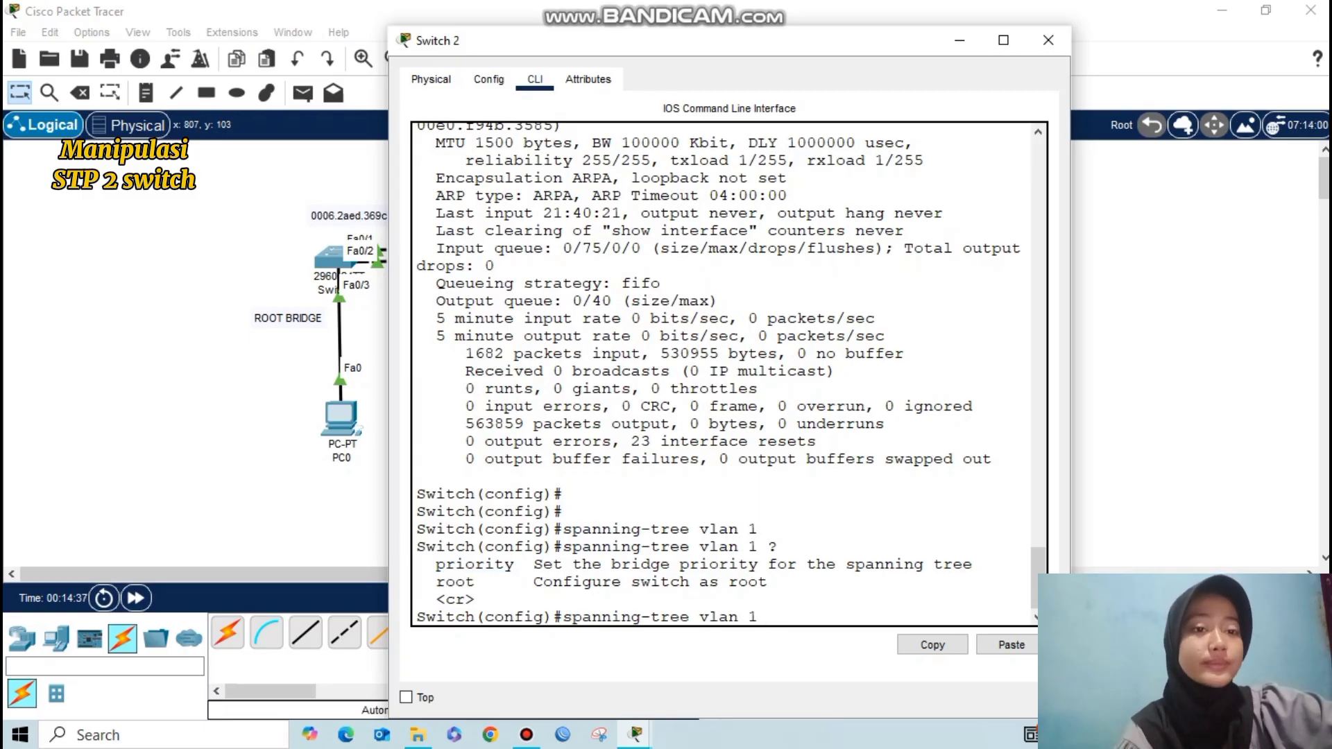
Step: Check the root options, and make Switch 2 the primary root with spanning-tree vlan 1 root primary
text(root)
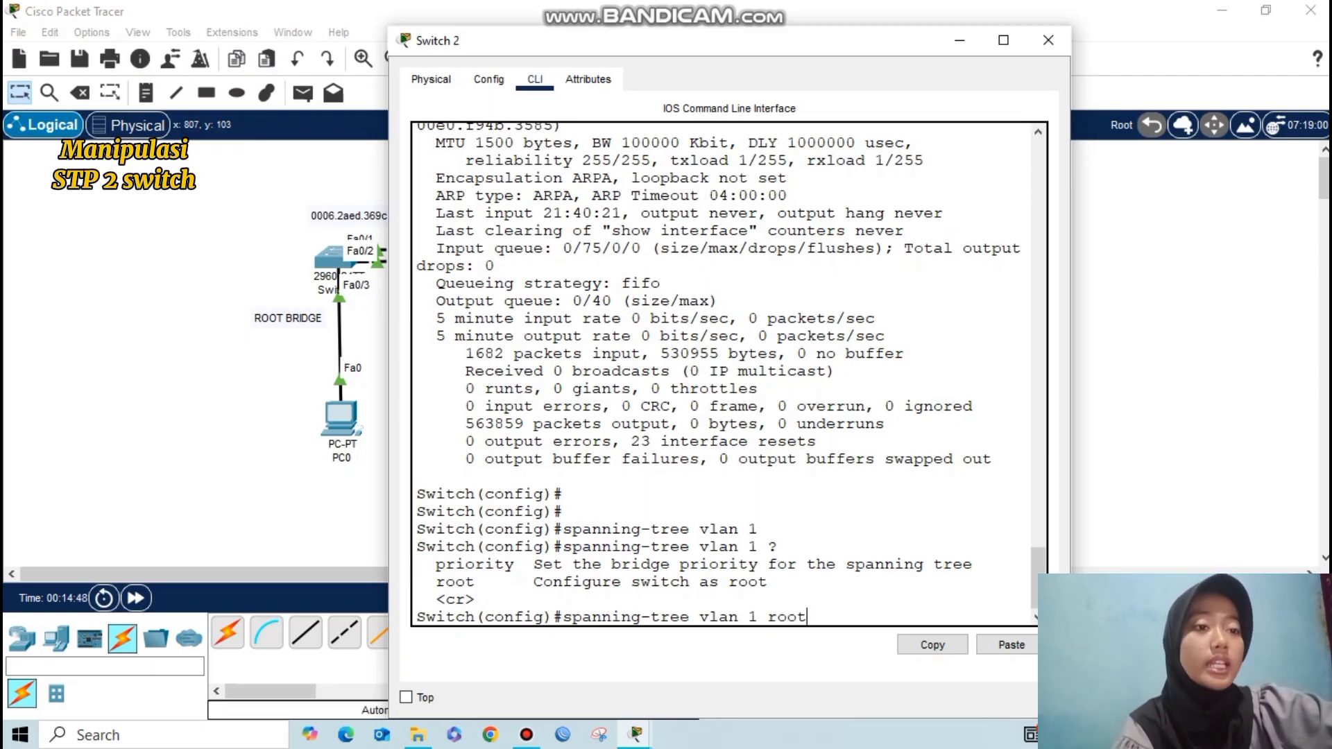
text( ?)
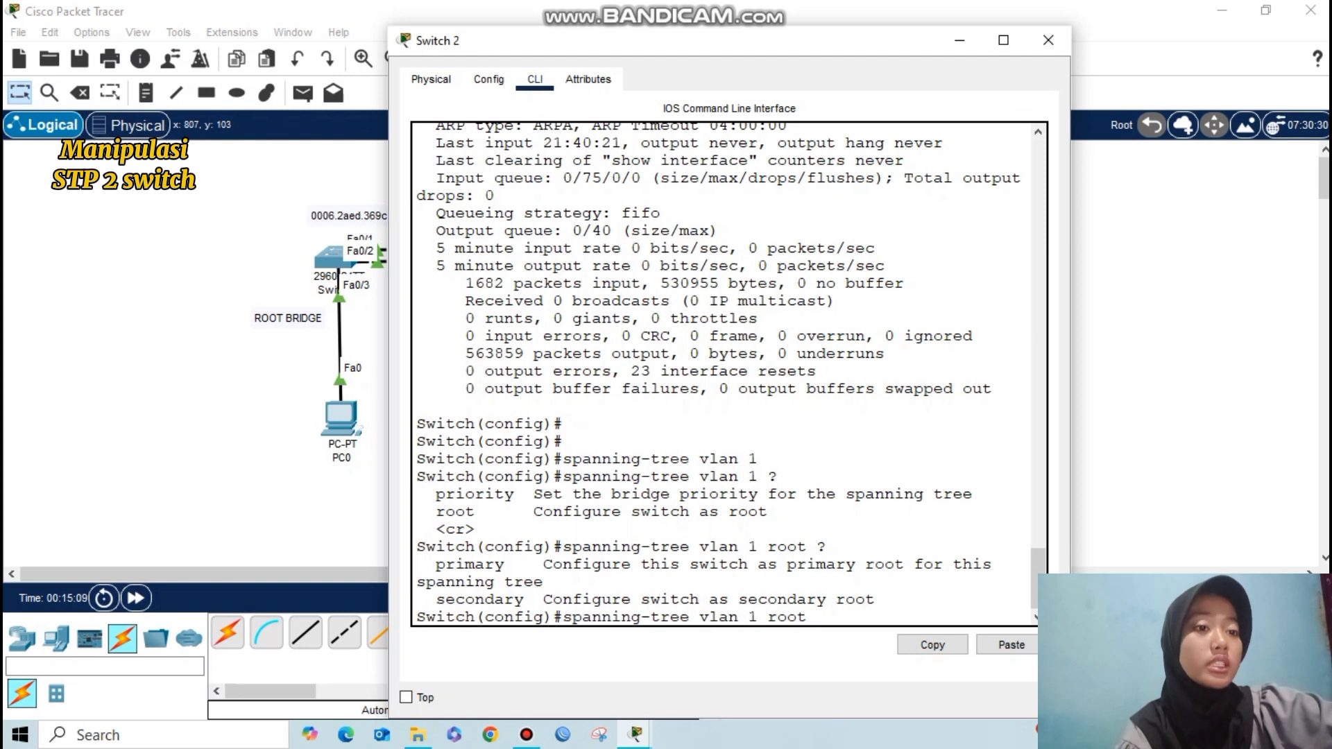
text(pr)
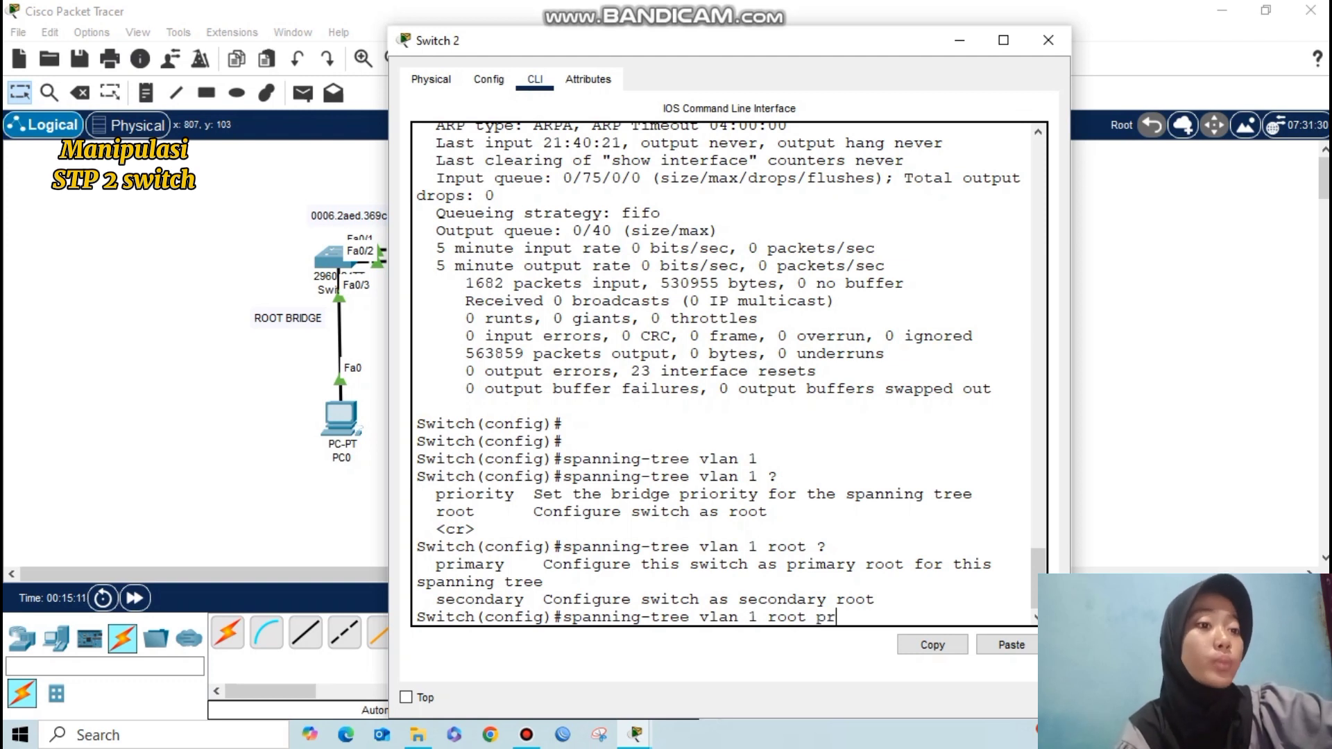
text(imary)
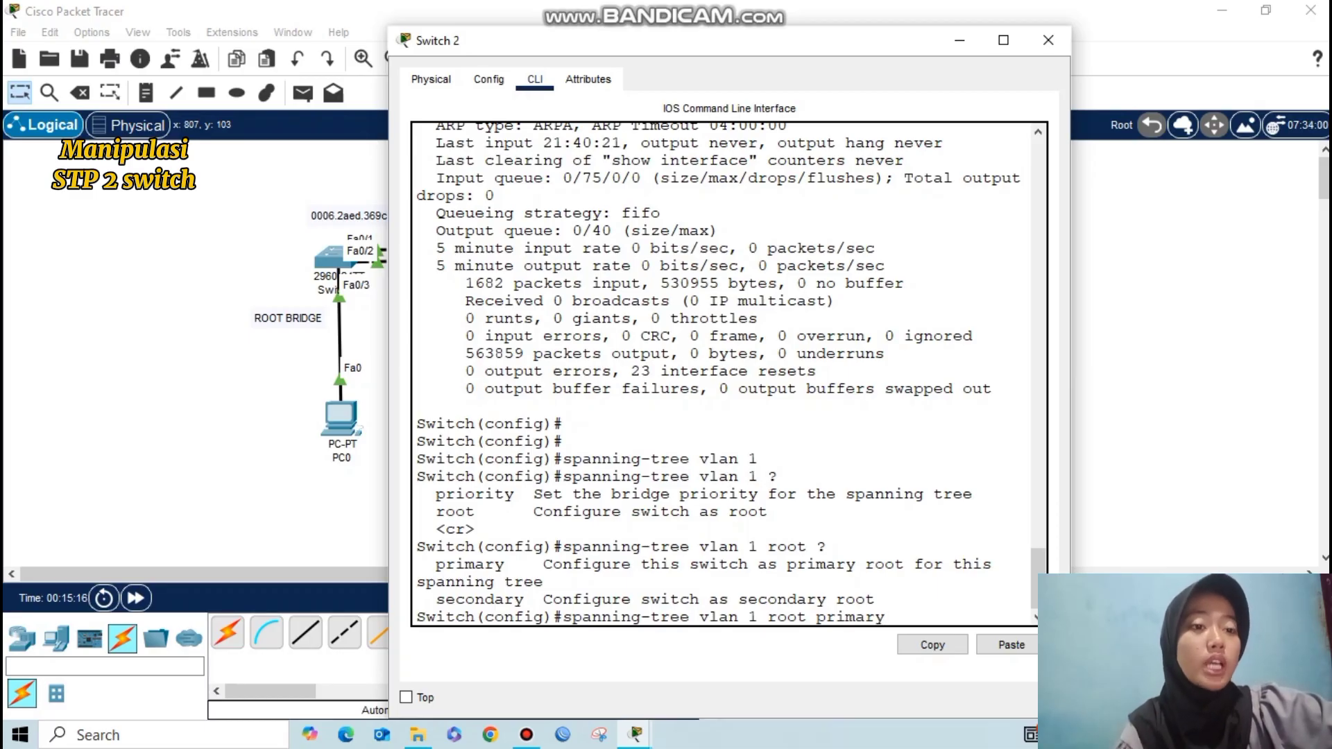
key(Return)
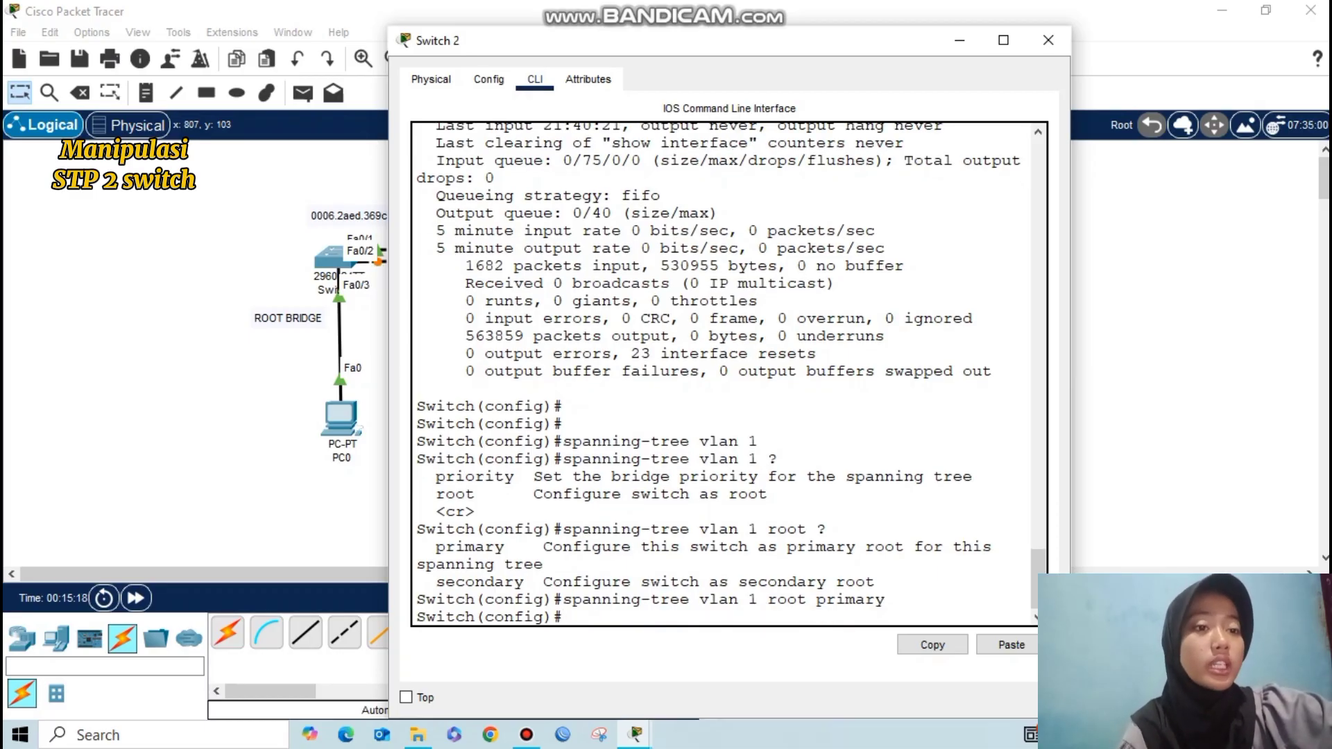
Step: Run do show spanning-tree on Switch 2, examine the root priority and root bridge status, and close the switch window
text(do)
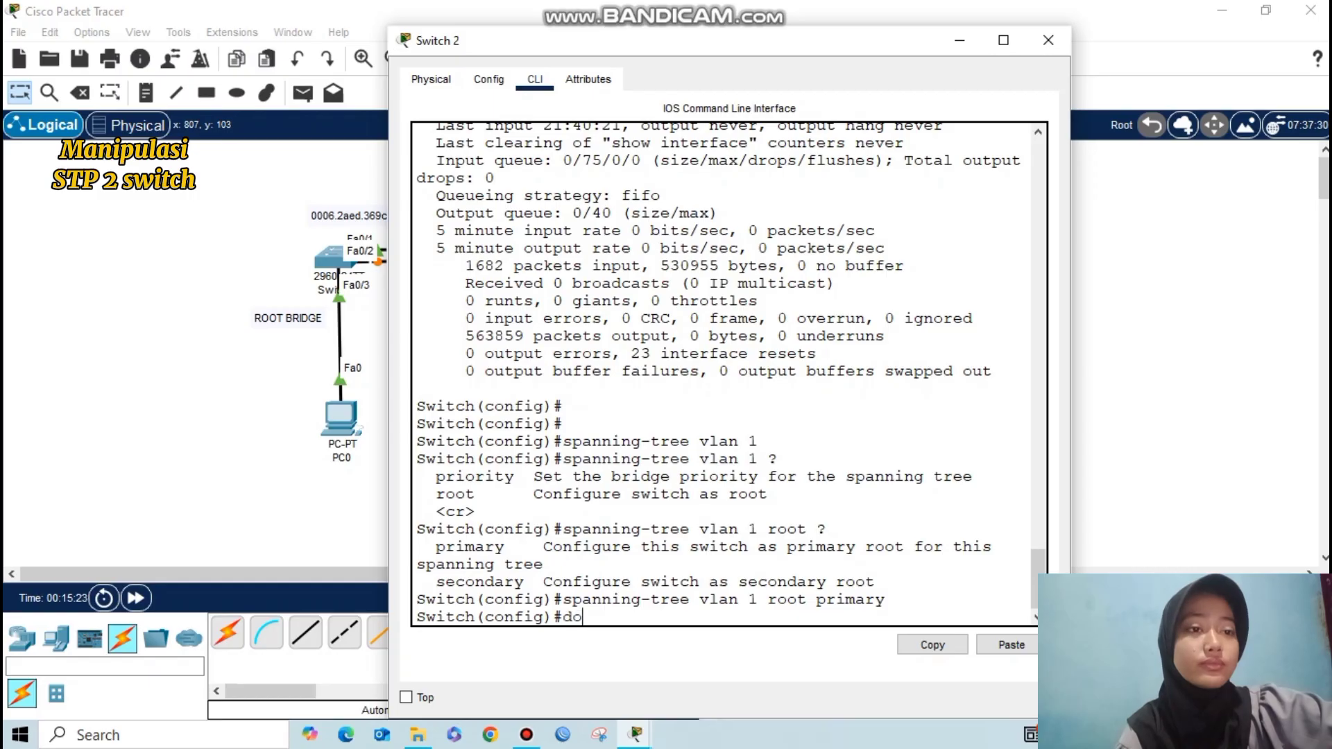
text( show spanning-tree)
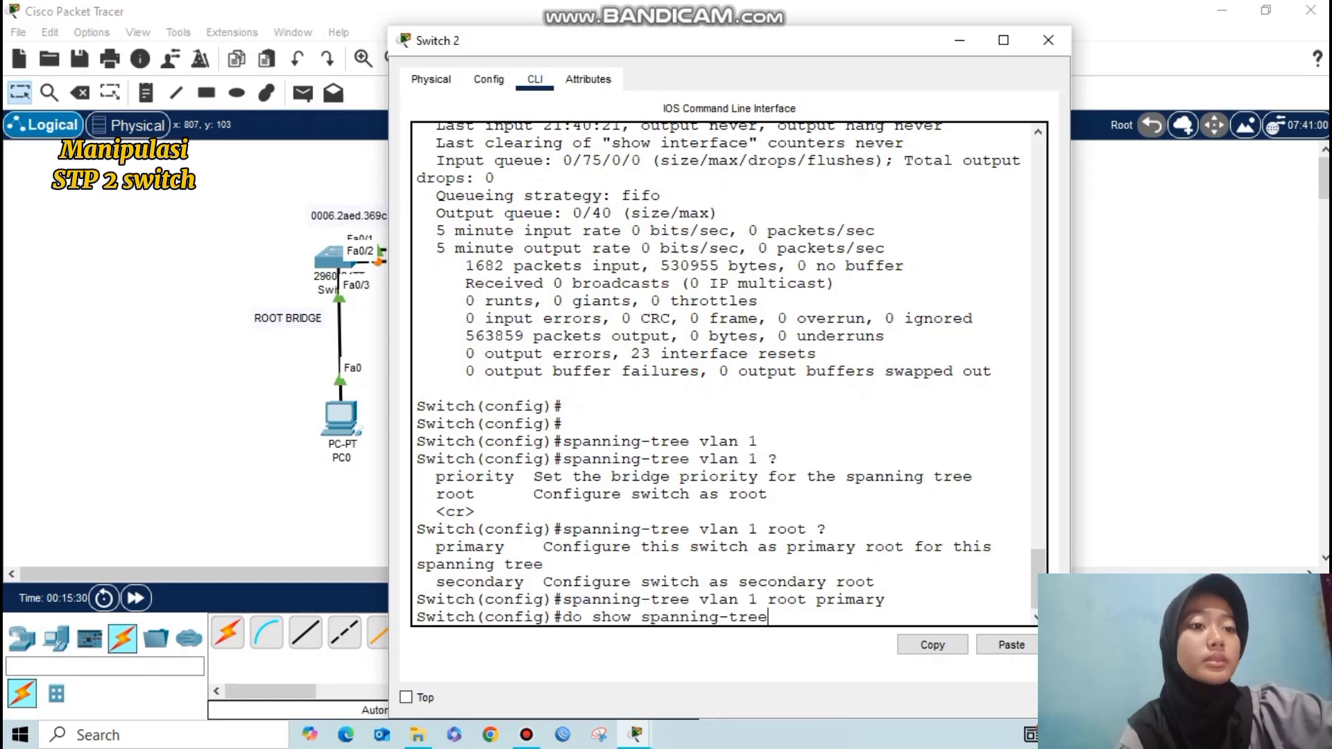
key(Return)
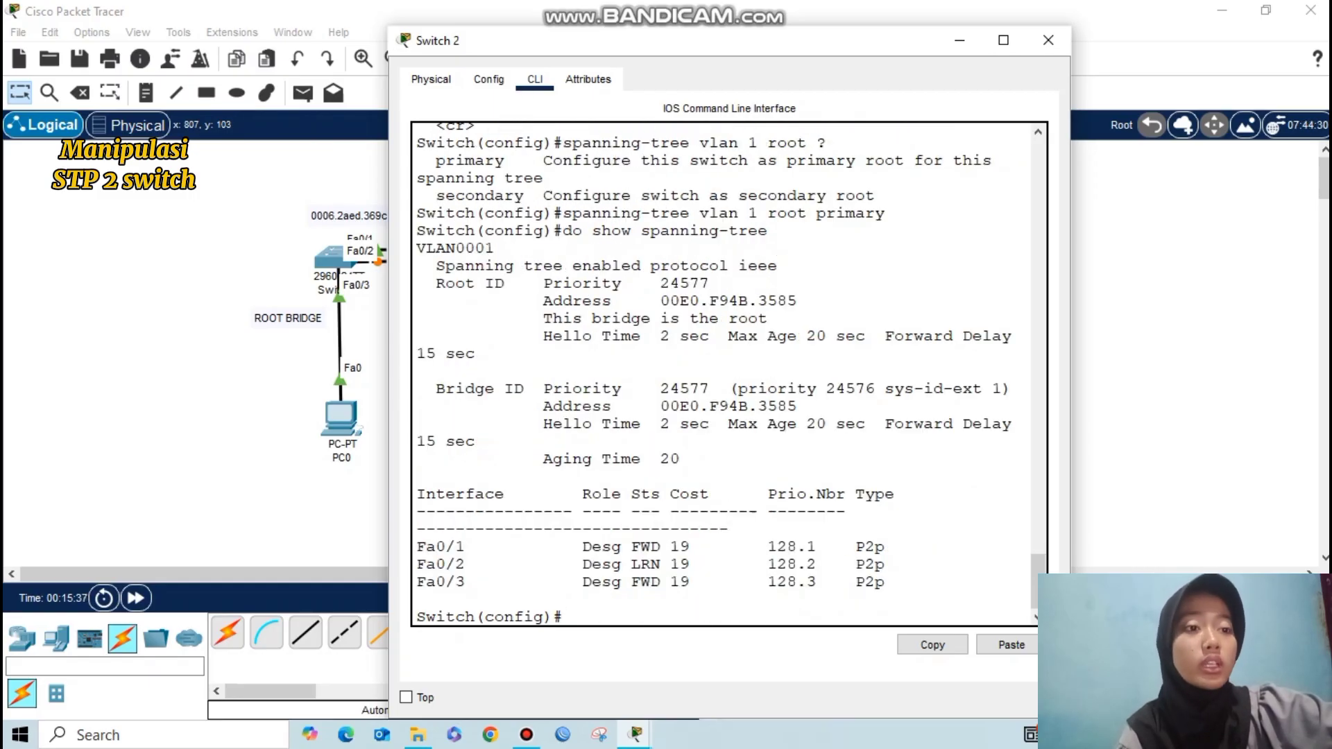
drag(651, 283, 709, 283)
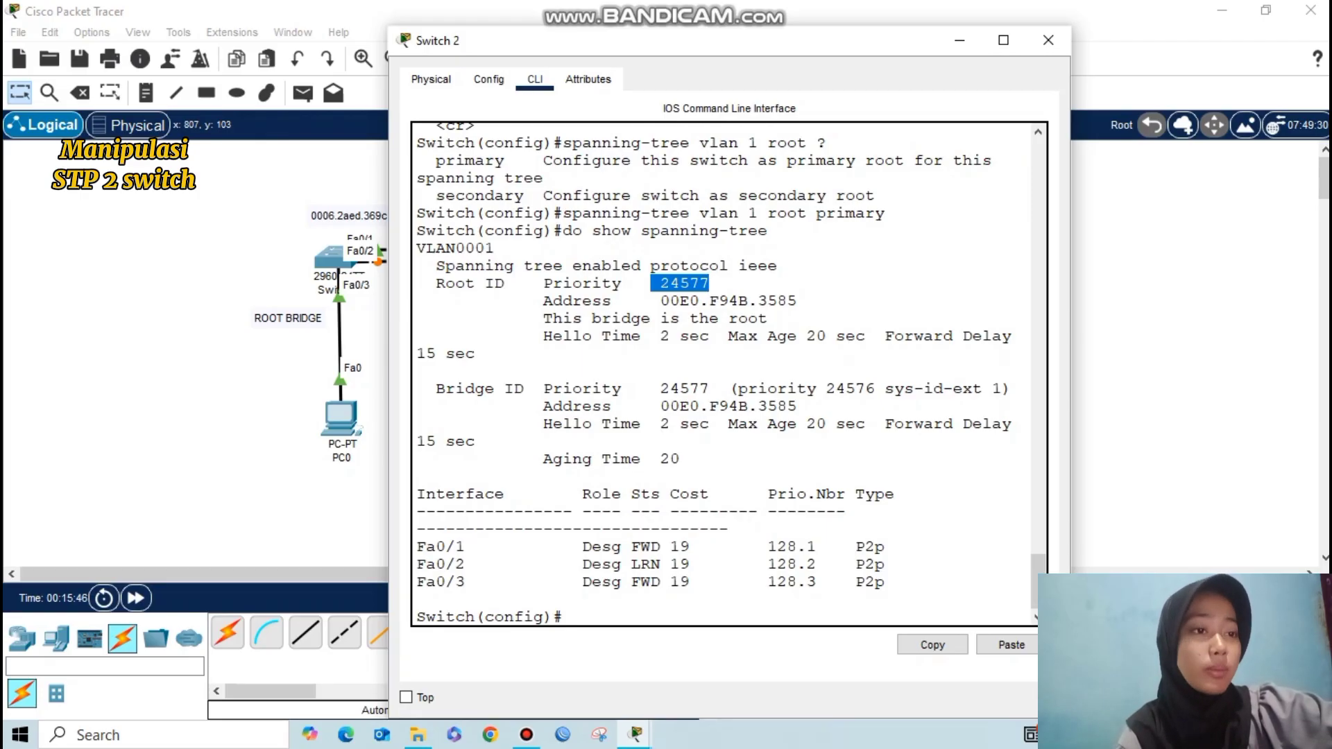
click(709, 283)
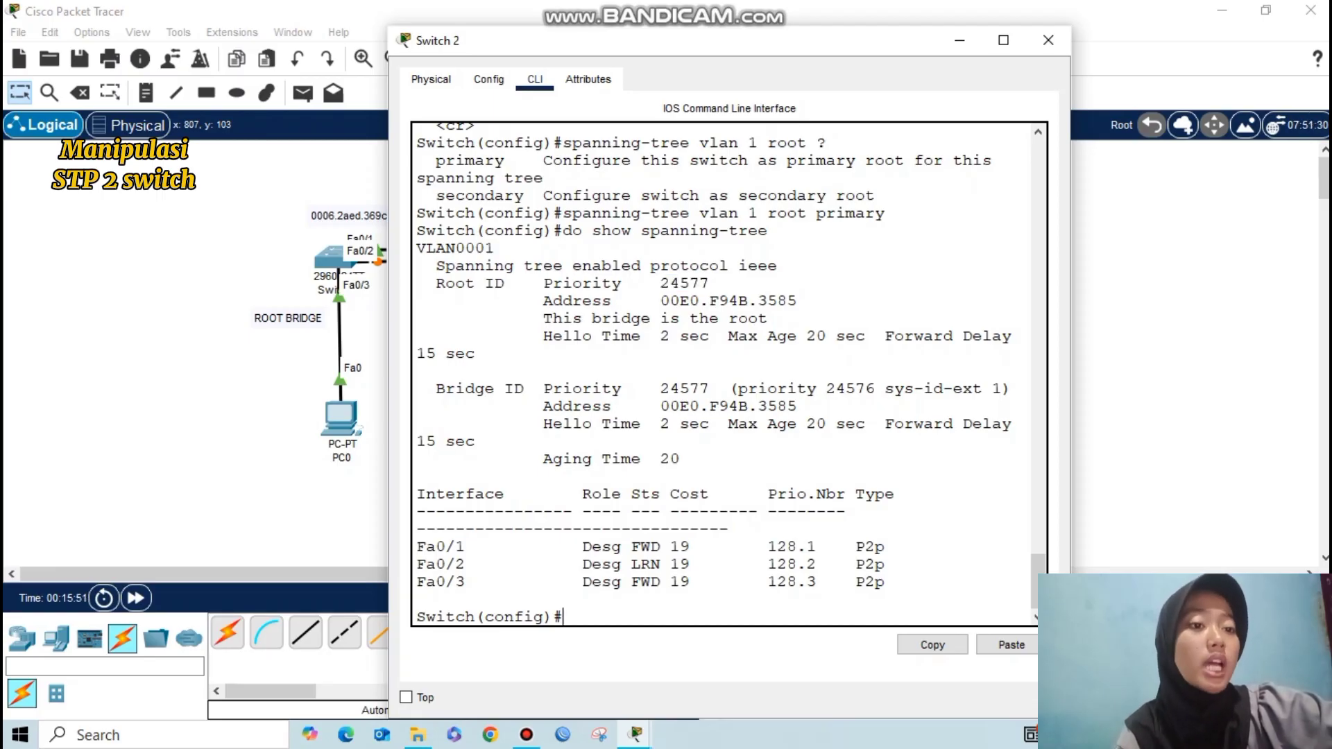
drag(563, 213, 886, 213)
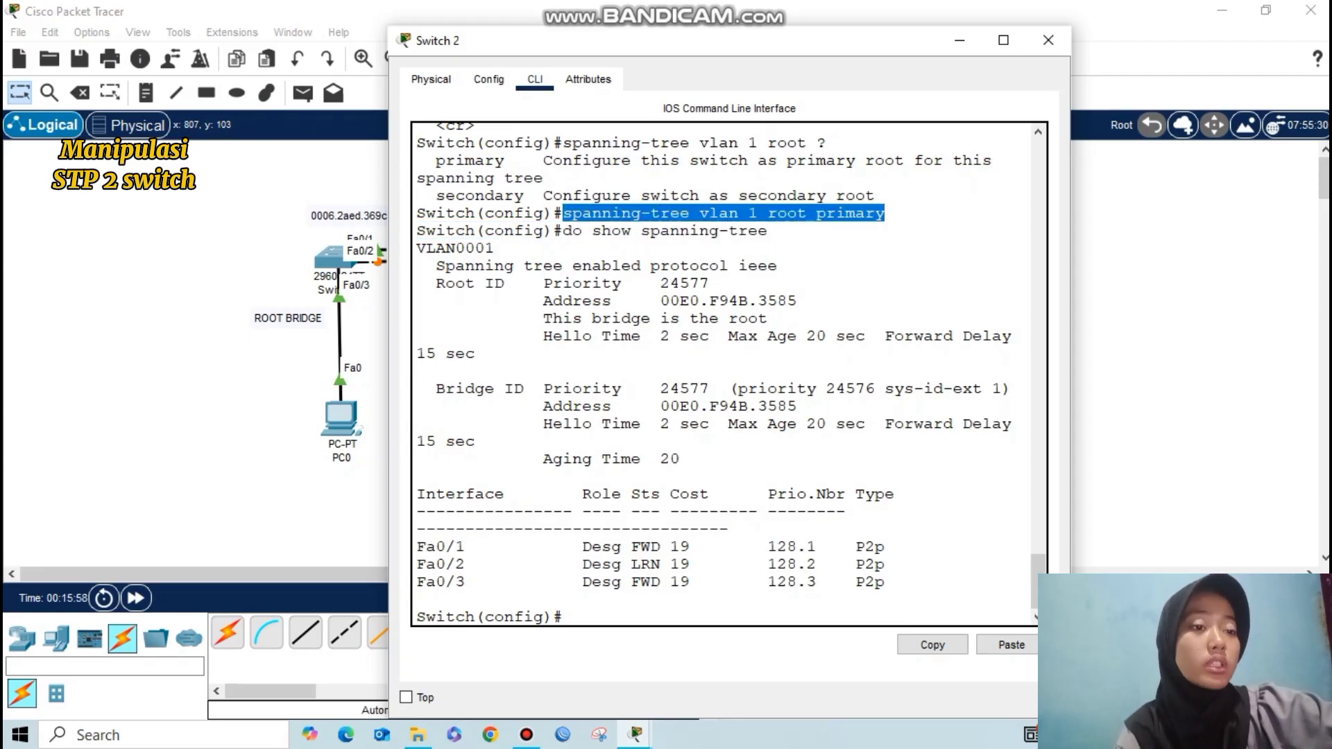
drag(544, 319, 768, 319)
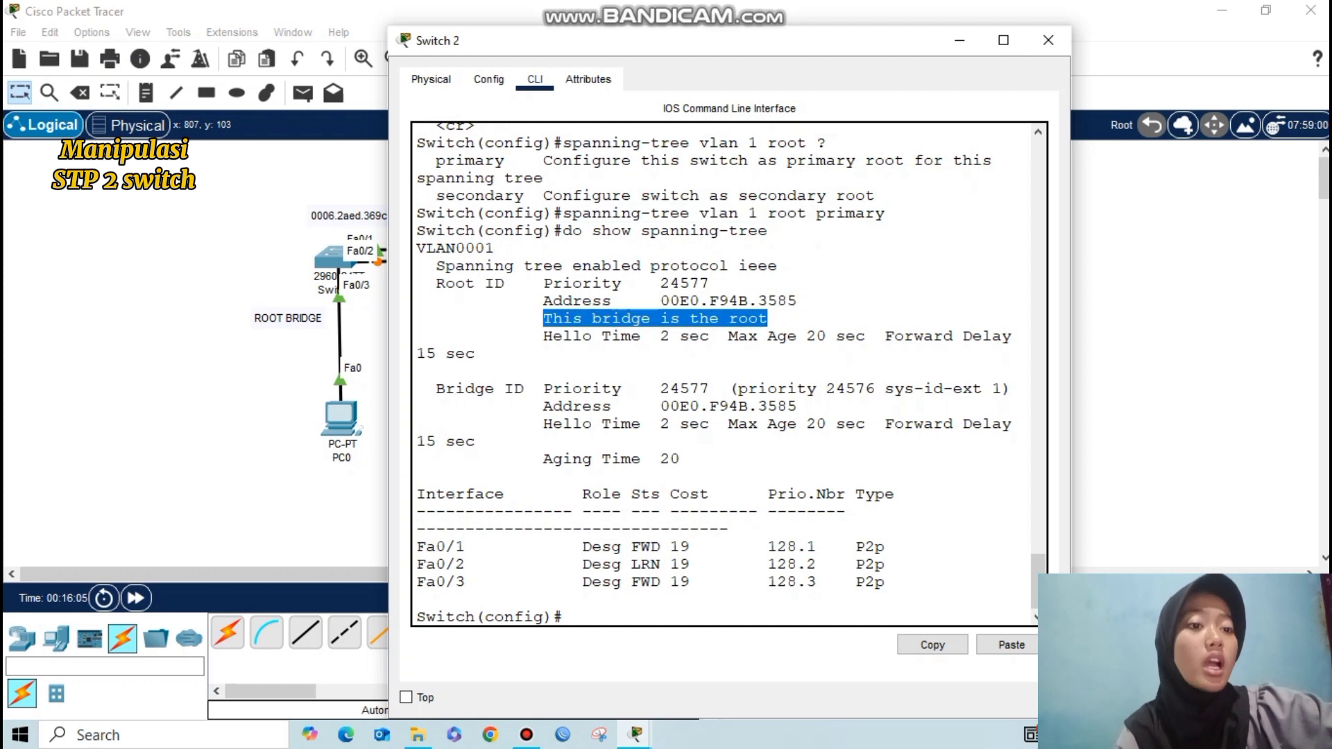
click(768, 319)
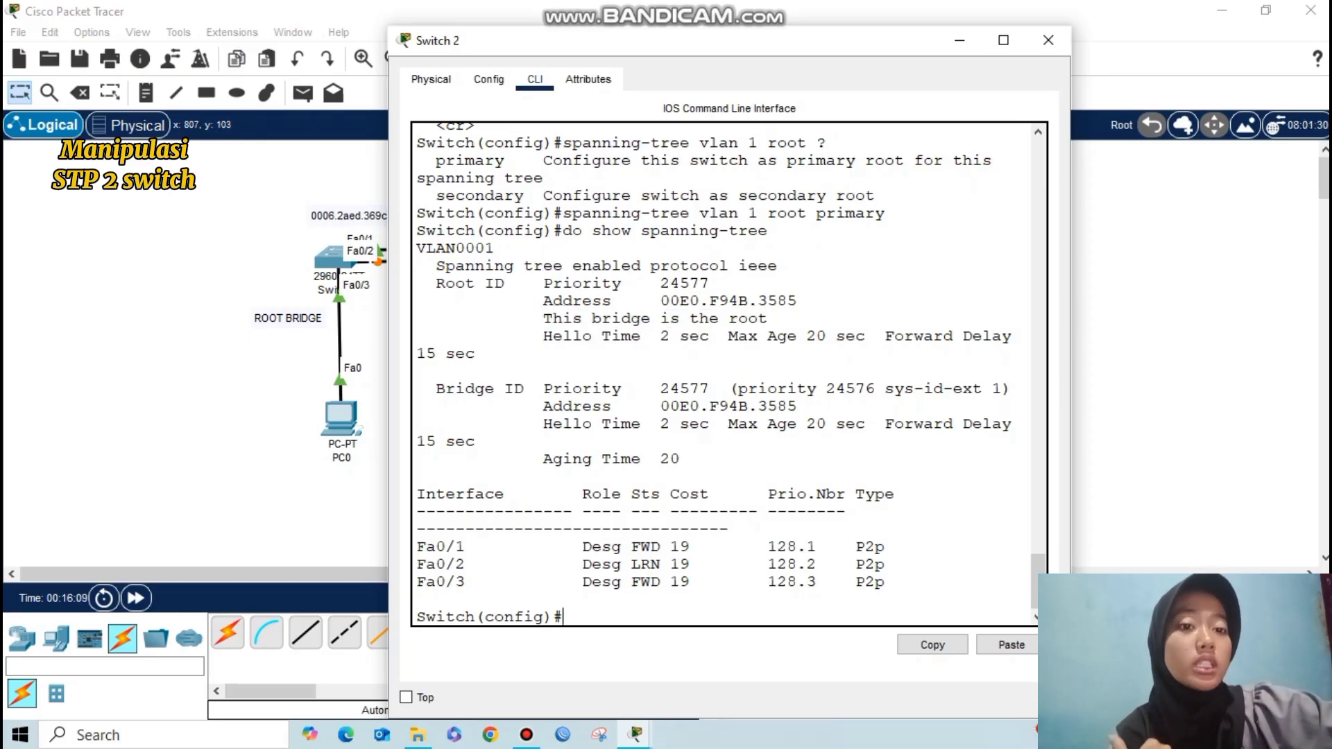
key(alt+F4)
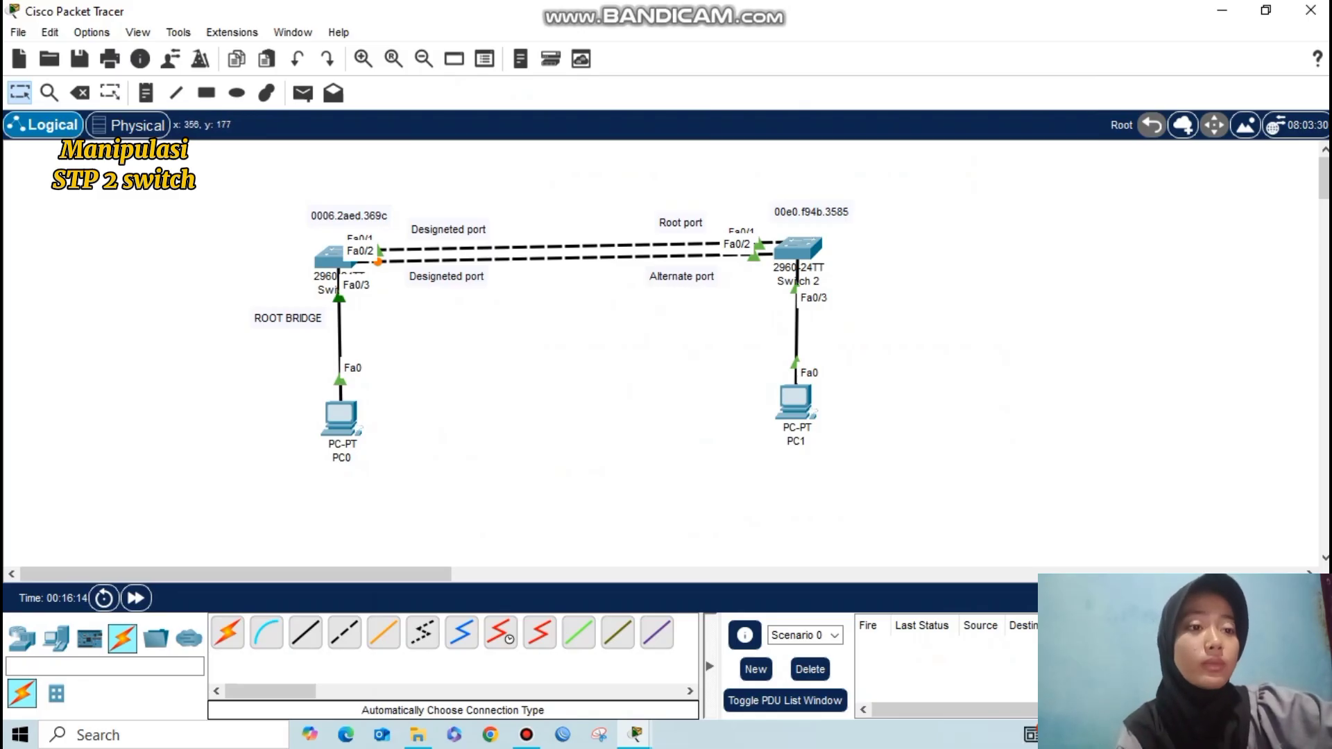
Step: Move the ROOT BRIDGE note beside Switch 2, the Root port and Alternate port notes near Switch 1, and both Designeted port notes near Switch 2
drag(288, 318, 904, 249)
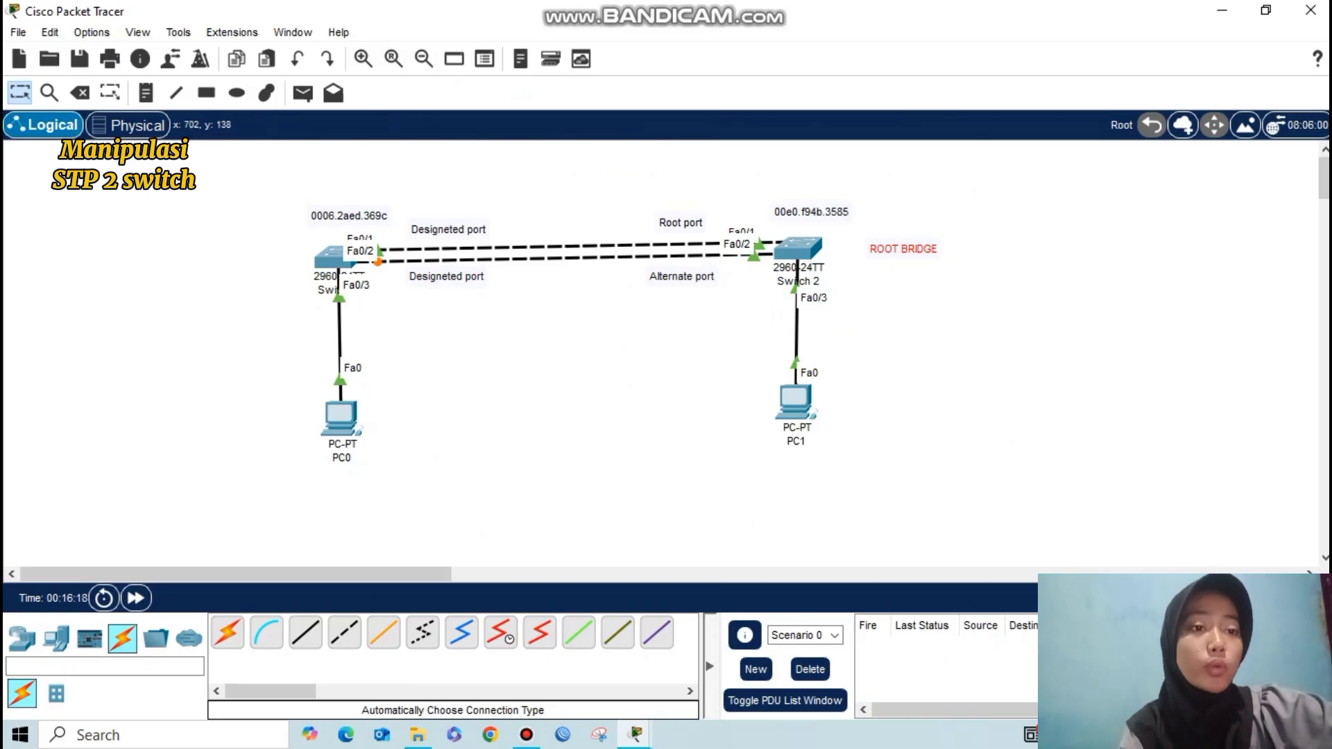
drag(681, 276, 441, 312)
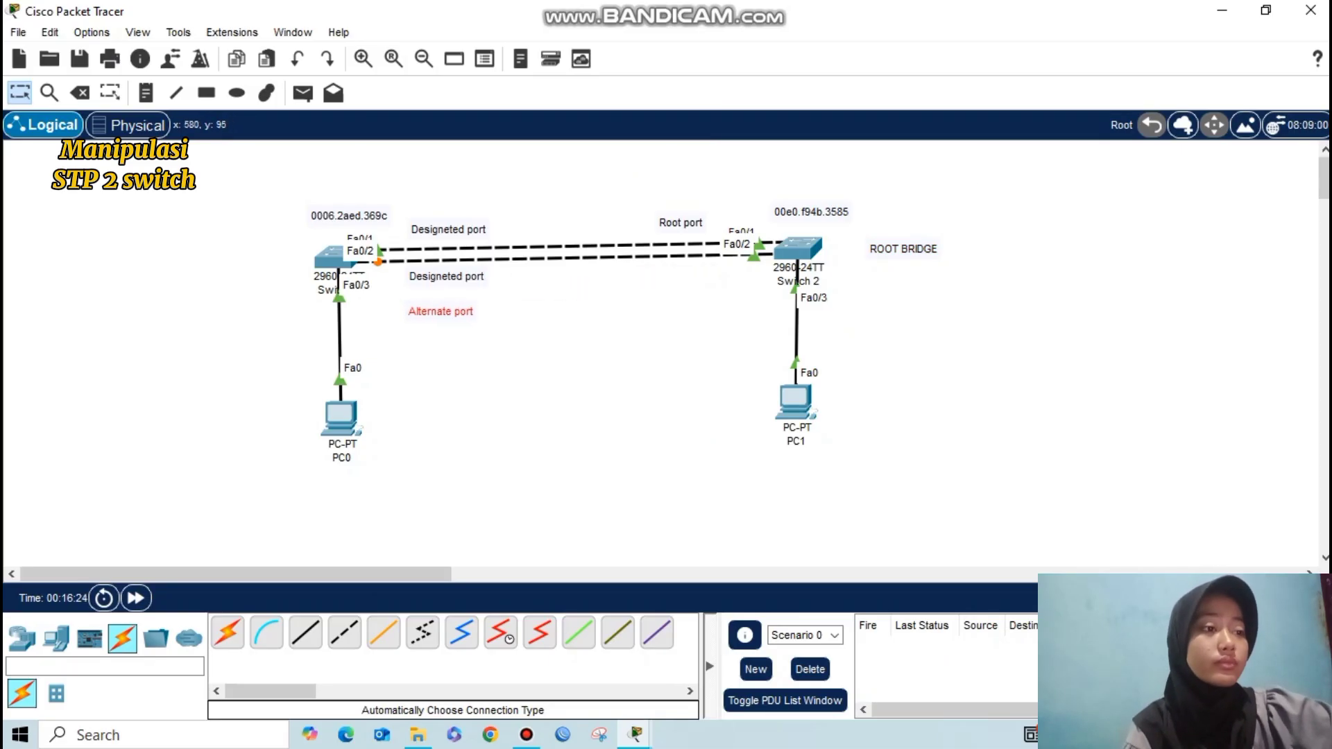
mouse_move(680, 222)
mouse_down()
mouse_move(441, 191)
mouse_move(698, 207)
mouse_up()
drag(446, 276, 702, 286)
drag(441, 312, 441, 293)
drag(442, 197, 441, 219)
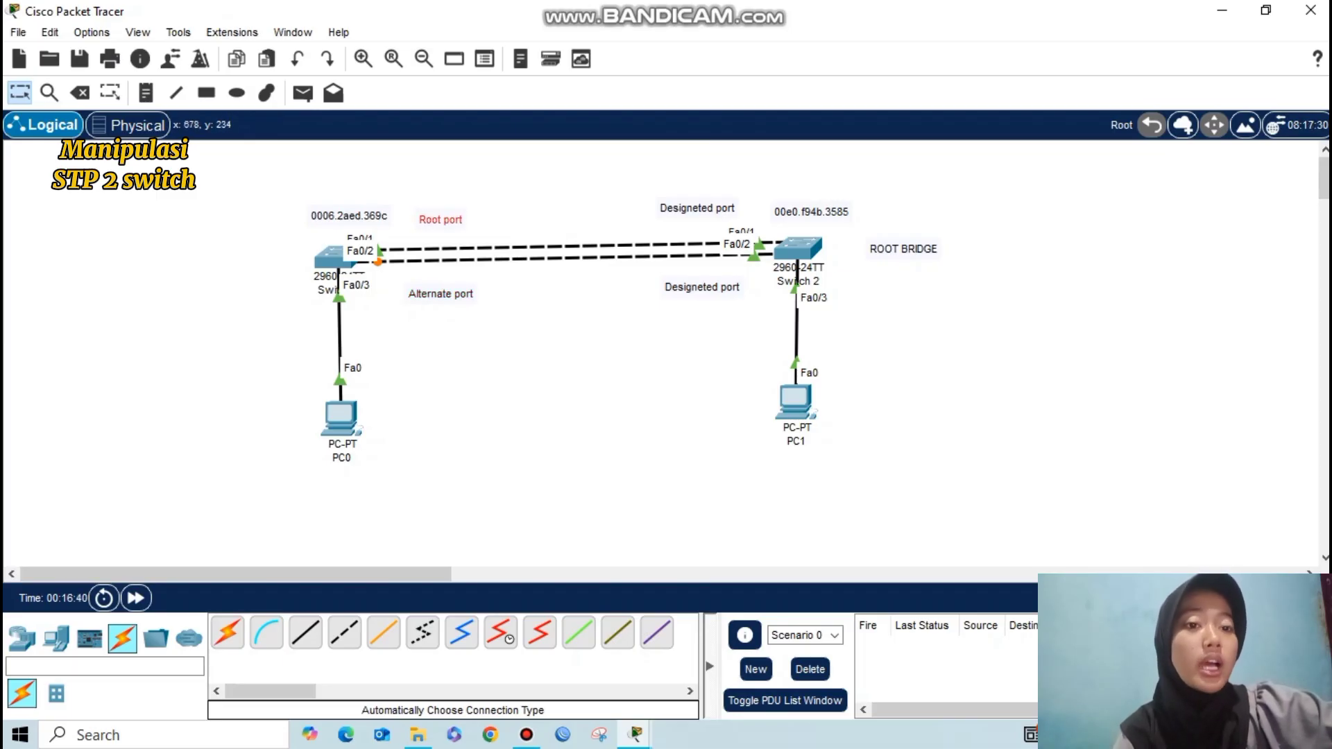
click(594, 307)
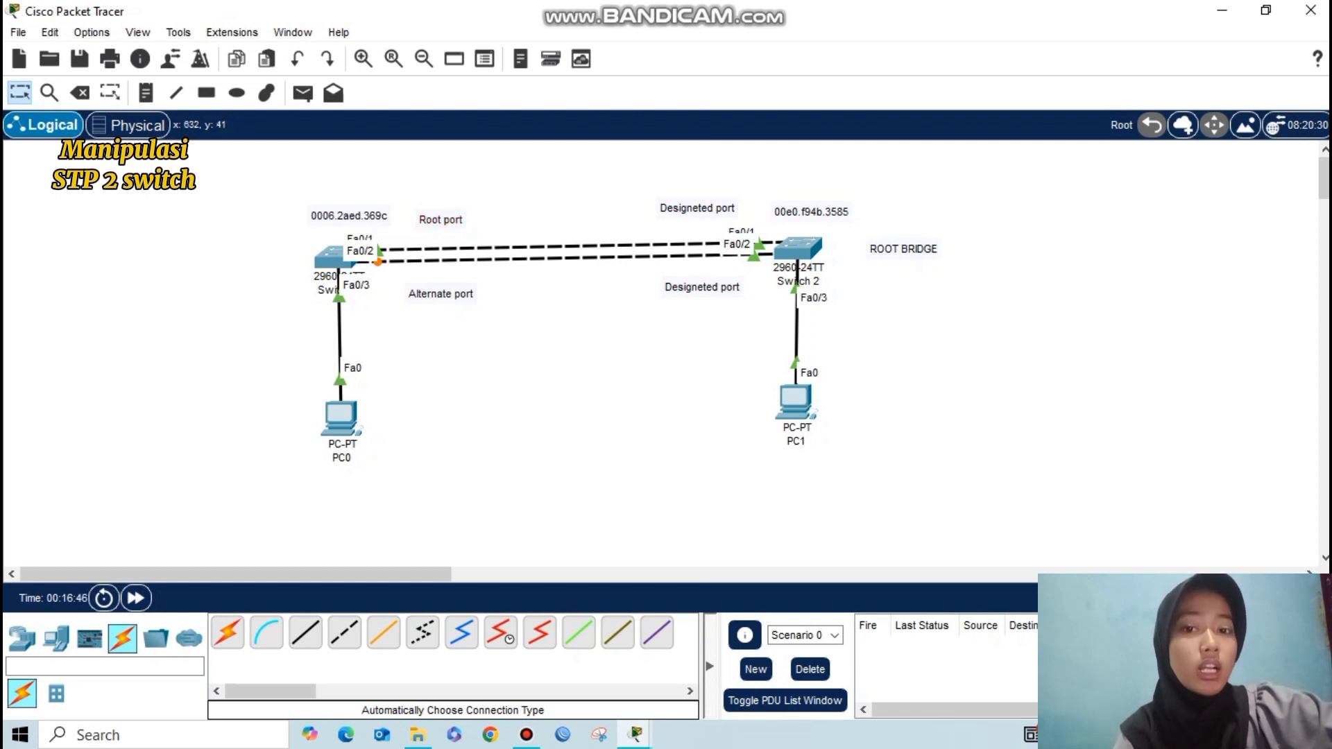
Step: On Switch 1, set interface fa0/1 to speed 10 and exit to global configuration mode
click(332, 257)
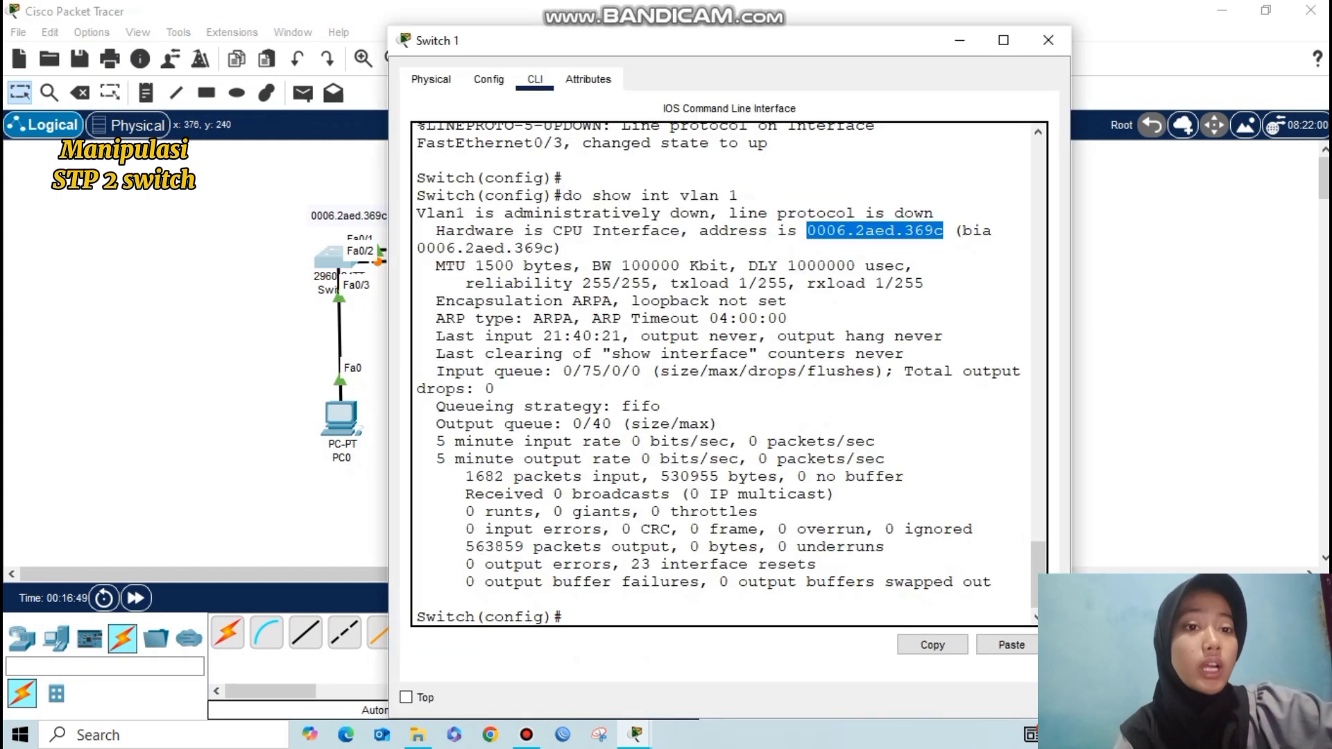
key(Return)
key(Return)
key(Return)
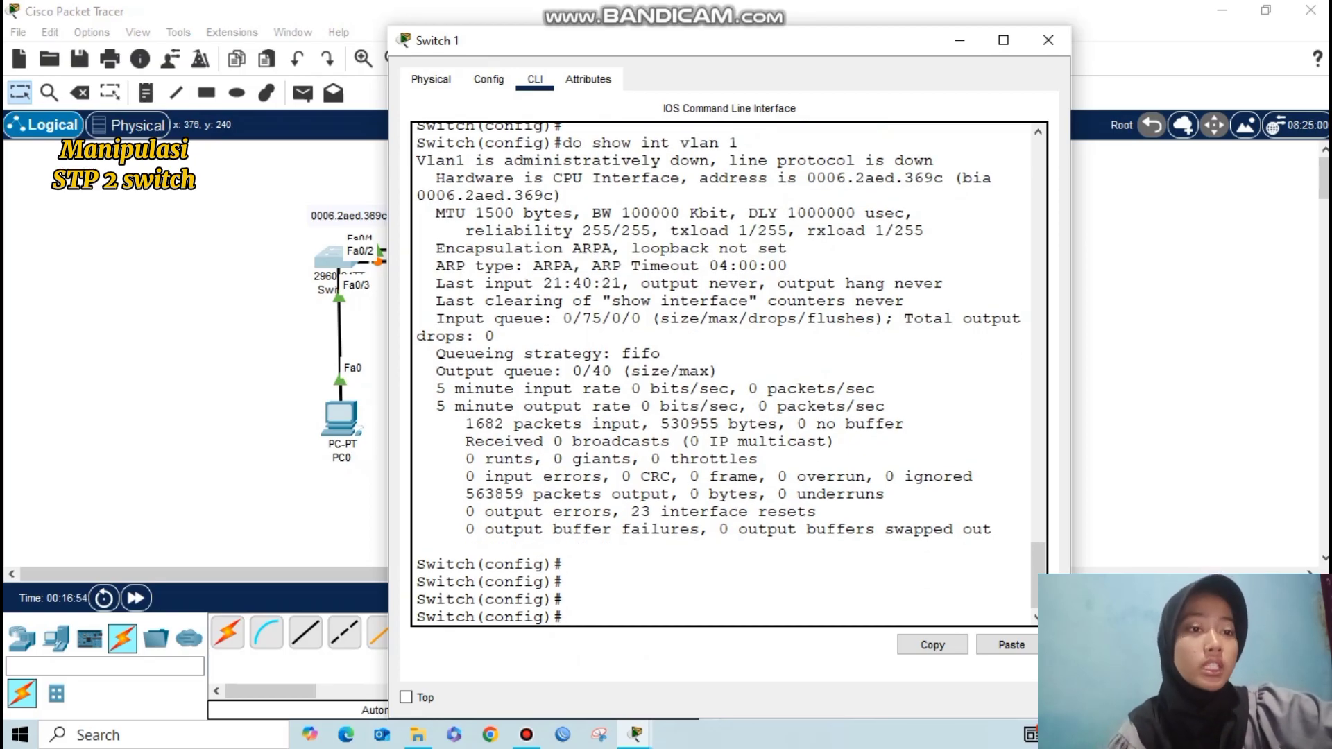
text(int fa)
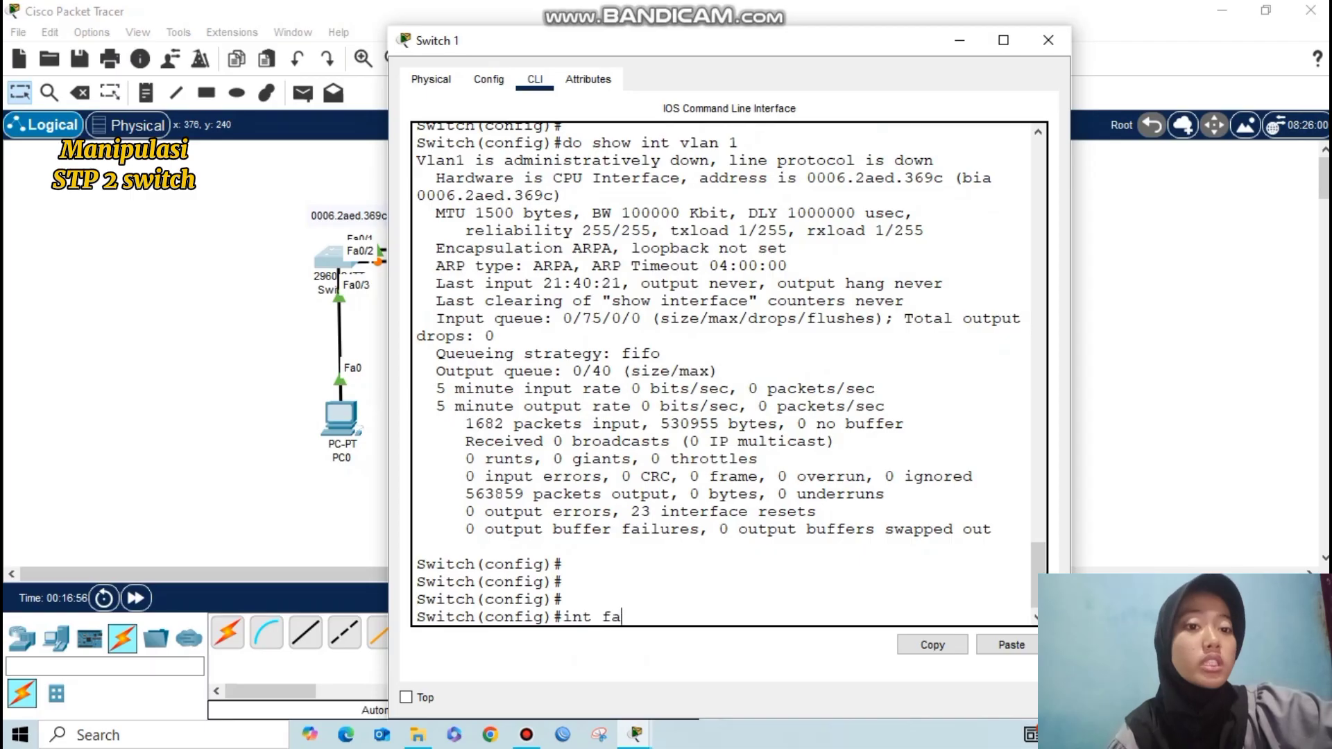
text(0/1)
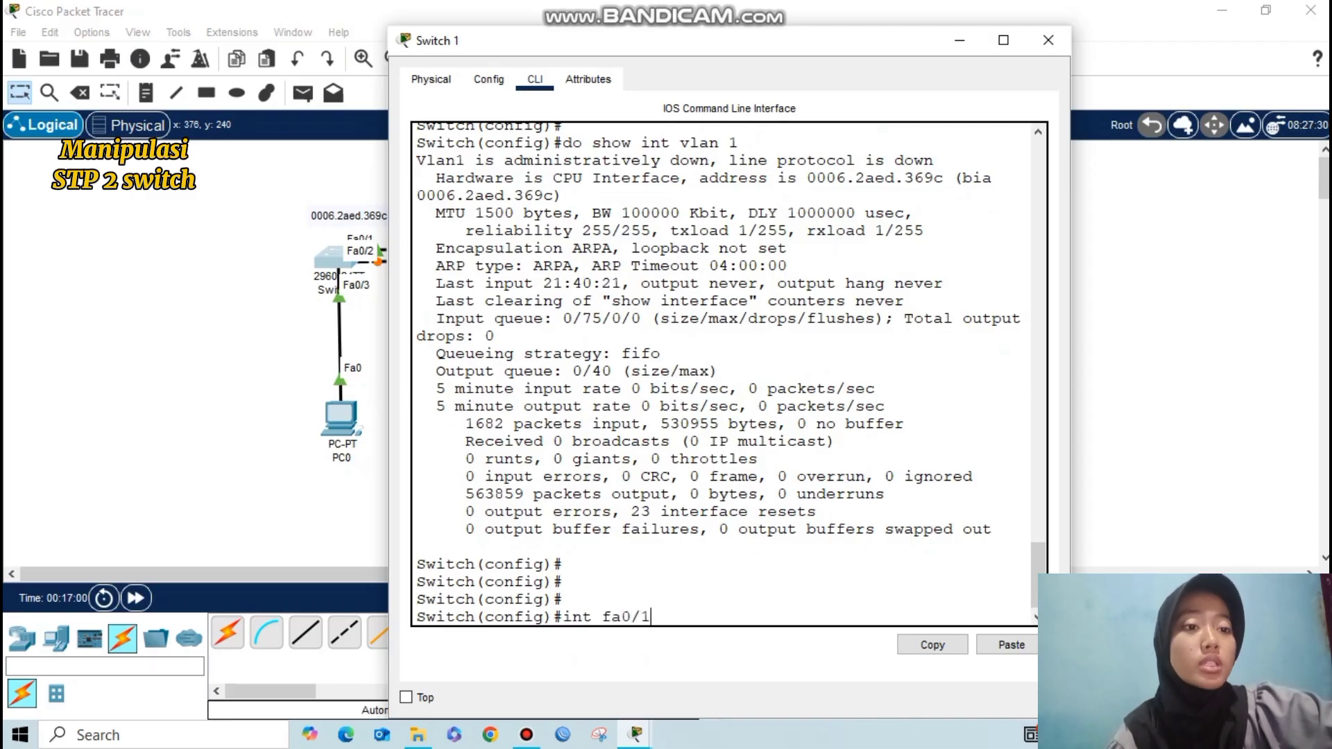
key(Return)
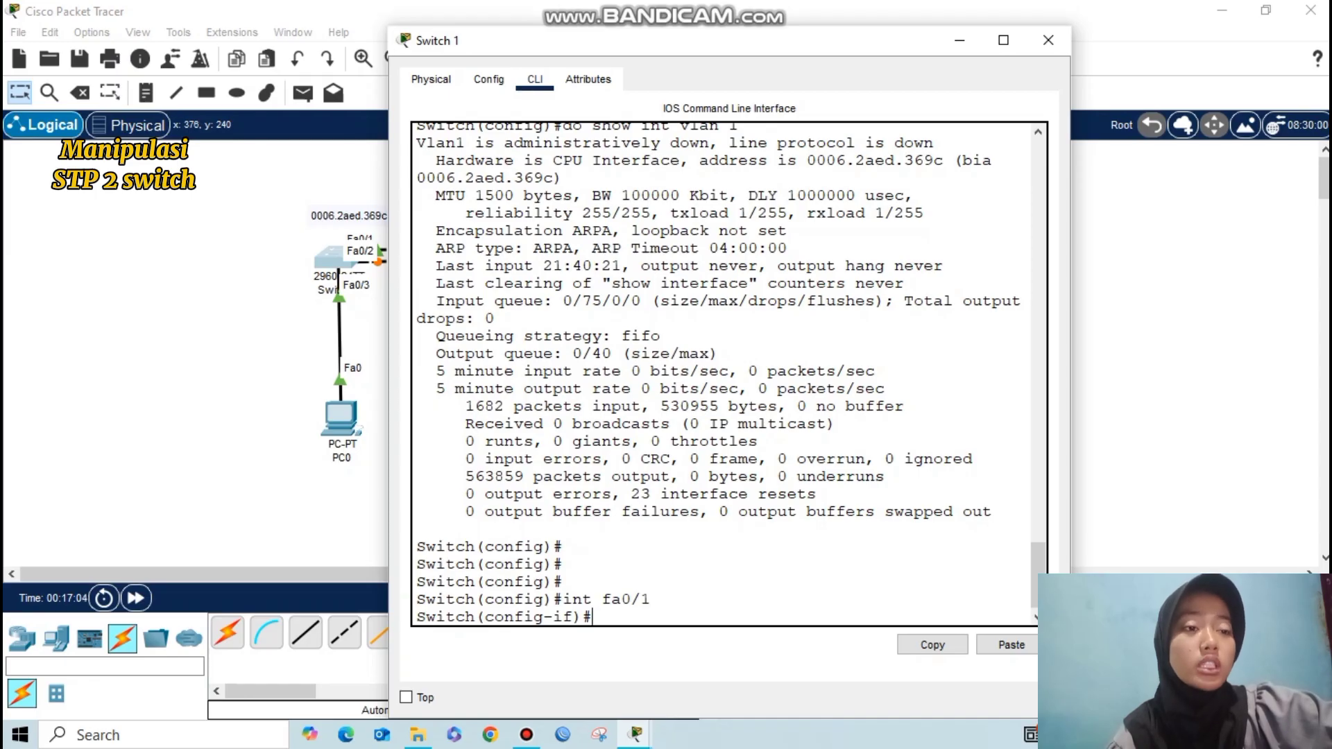
text(speed)
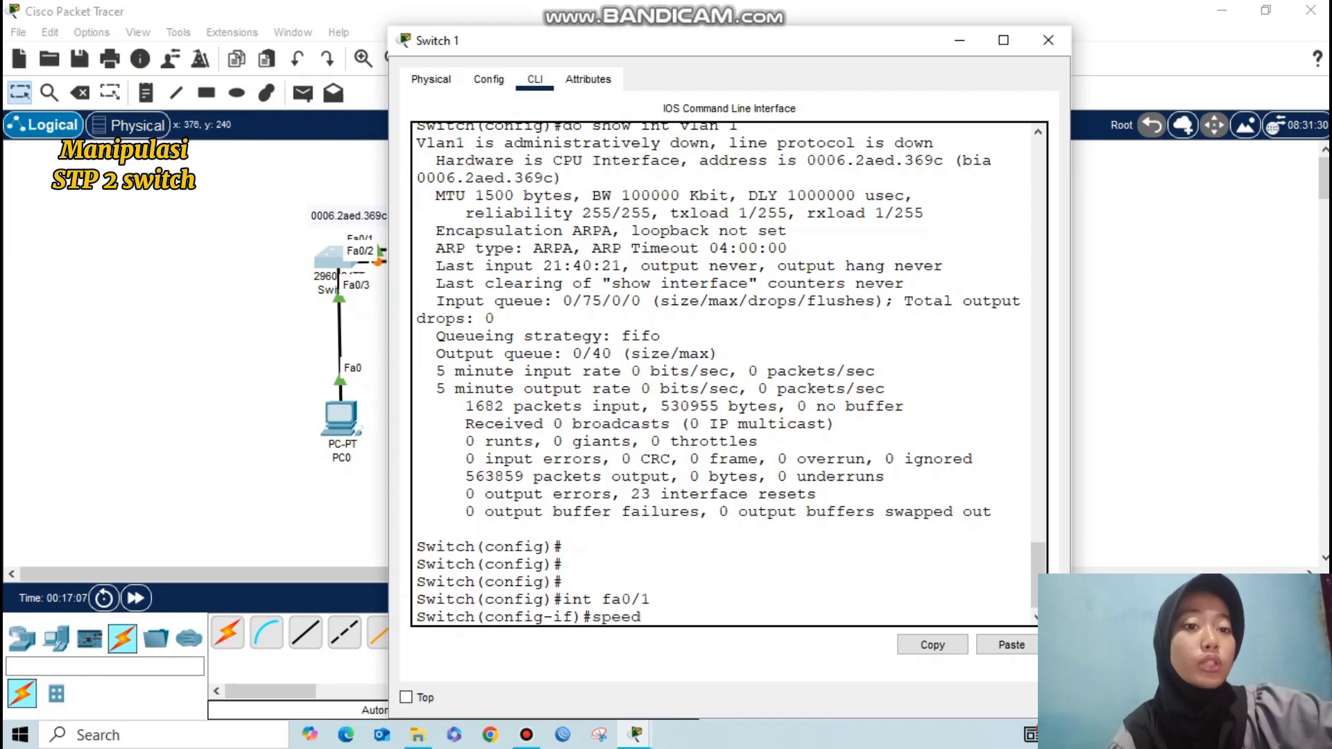
text( 10)
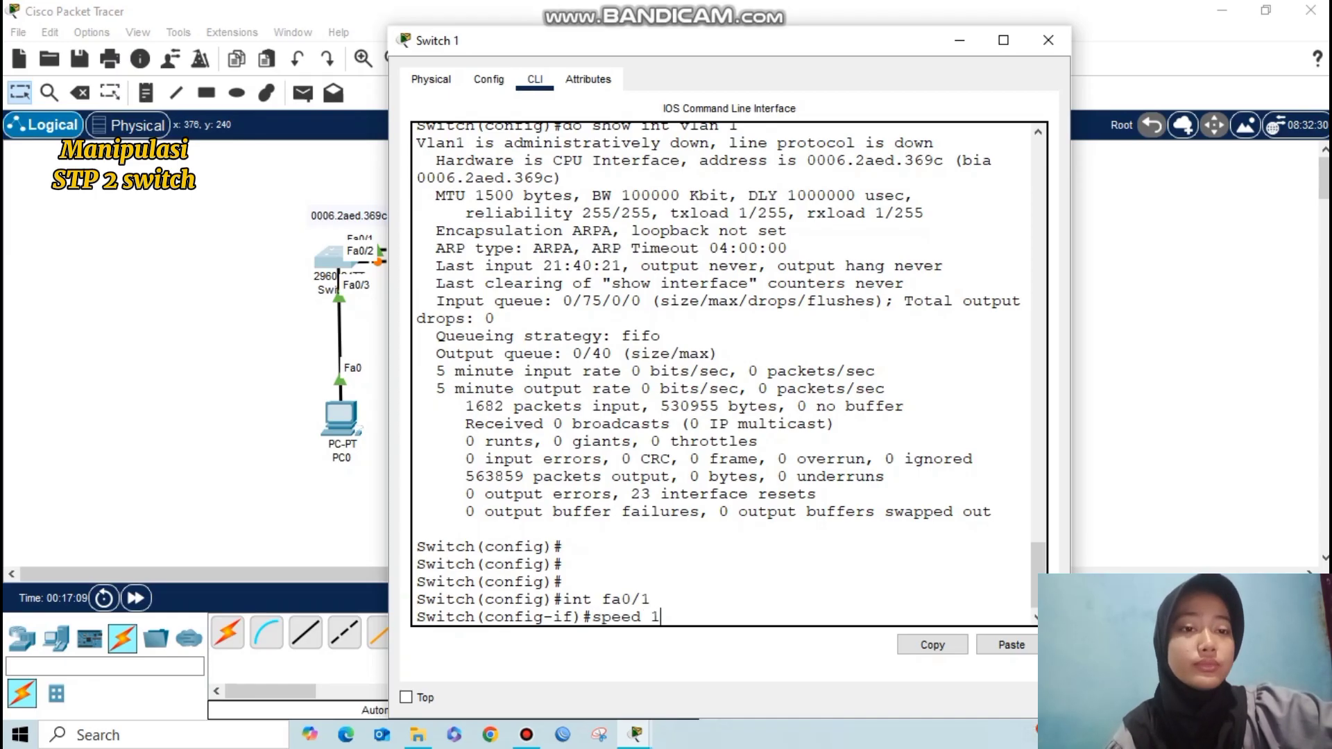
key(Return)
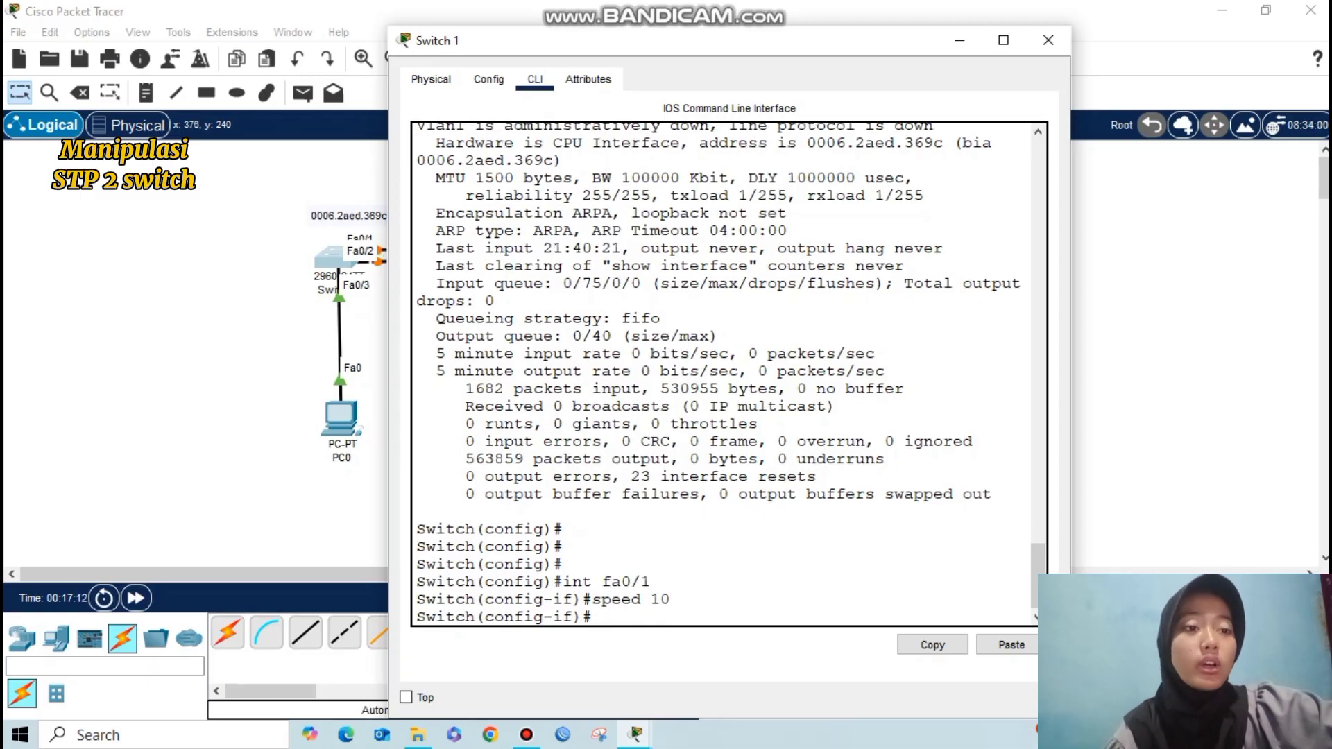
text(ex)
key(Return)
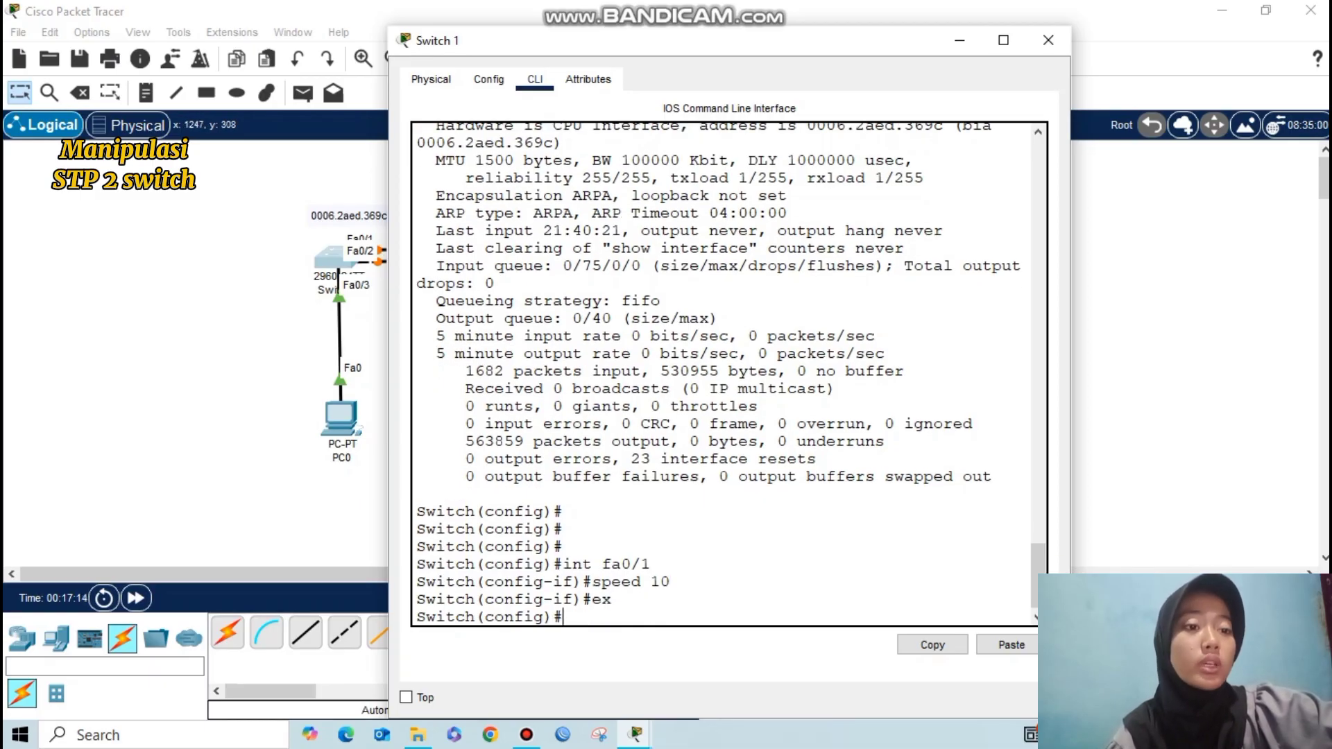
Step: Fast-forward the simulation and rearrange the notes: Alternate port above and Root port below Switch 1's links, ROOT BRIDGE closer to Switch 2
click(1127, 326)
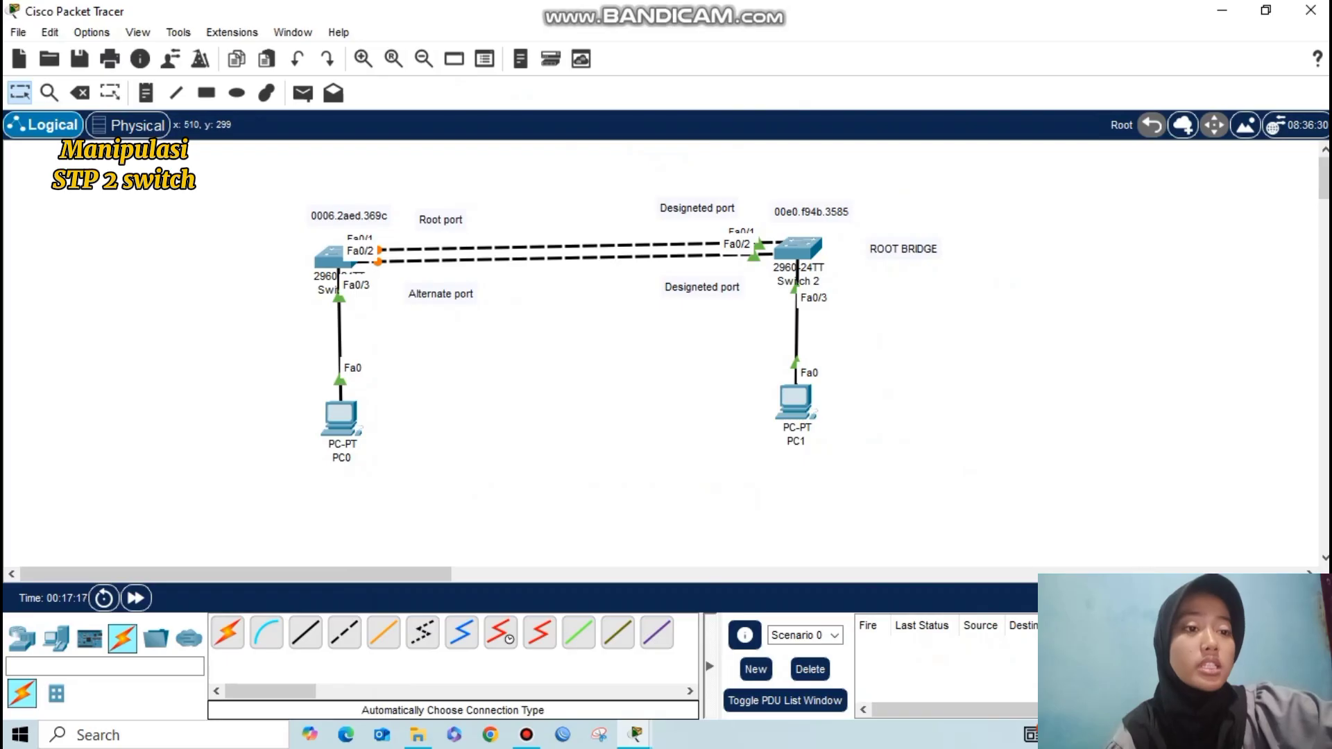
click(136, 598)
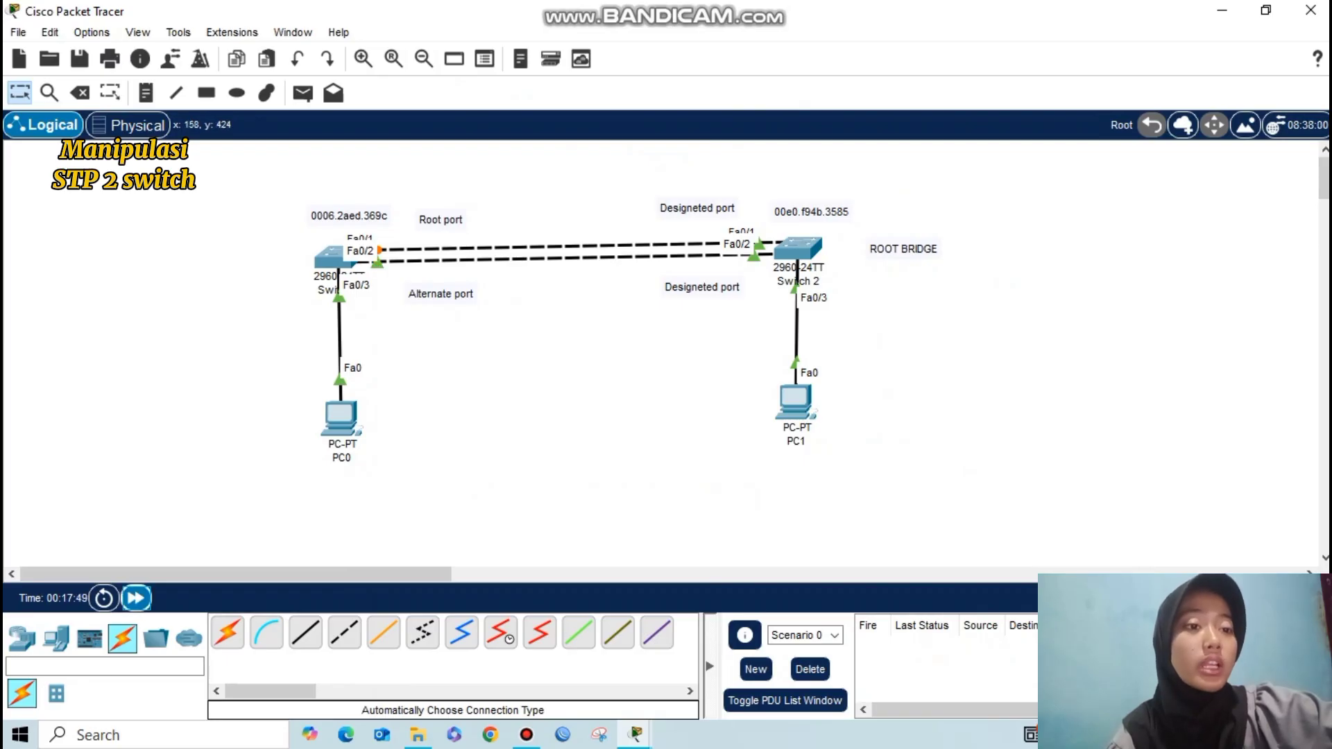
mouse_move(441, 294)
mouse_down()
mouse_move(431, 199)
mouse_move(430, 286)
mouse_up()
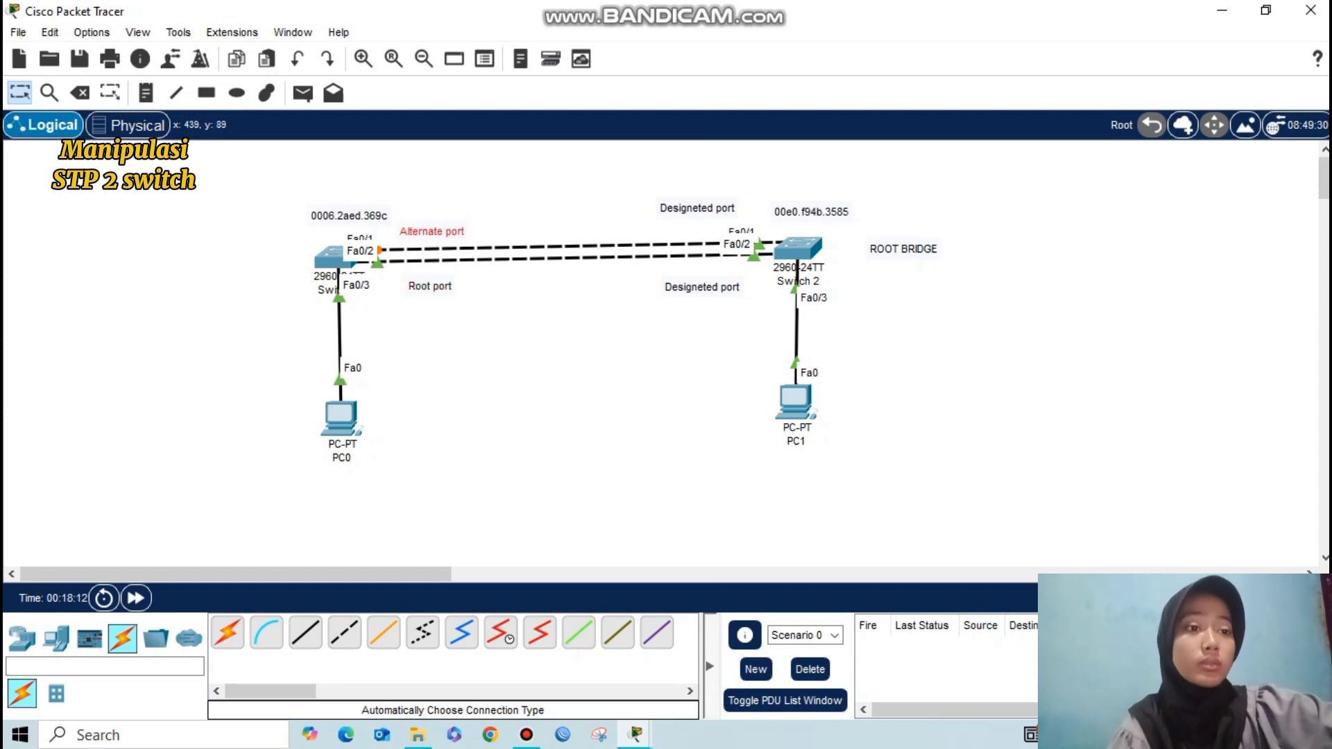
drag(431, 199, 431, 231)
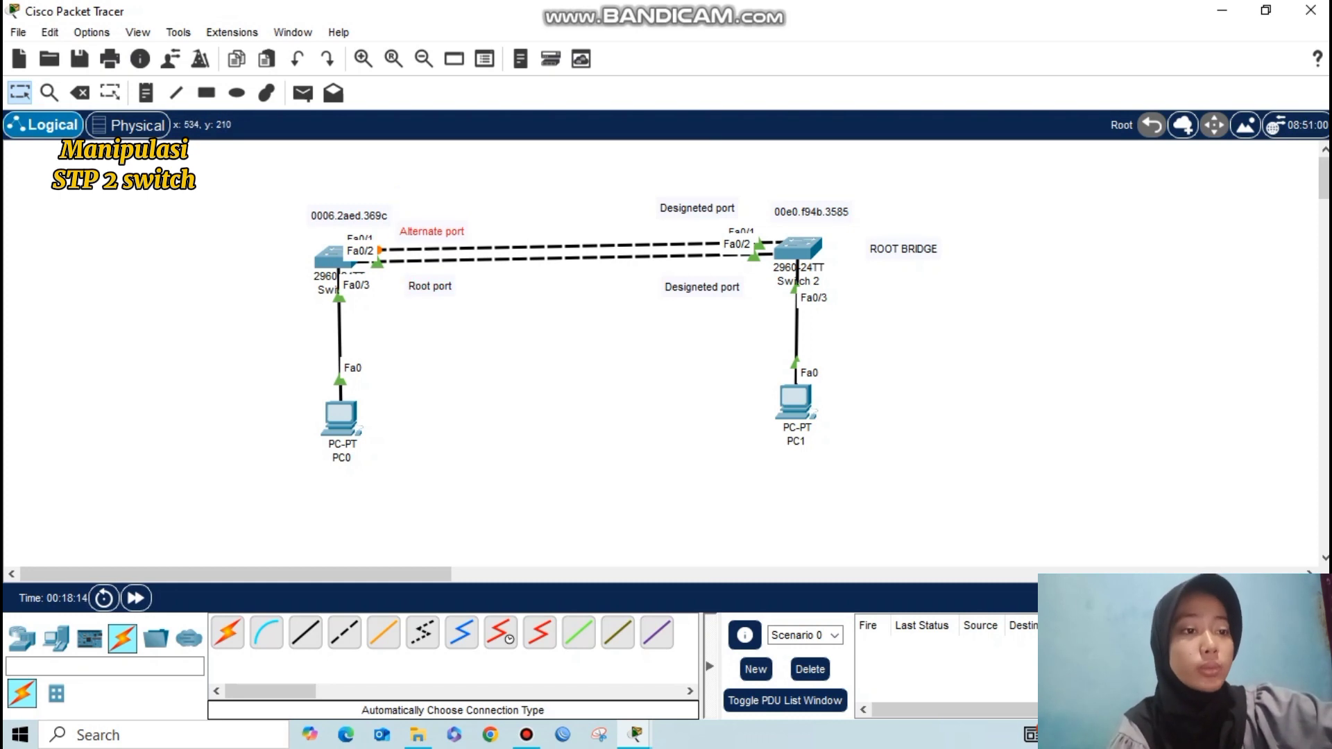
click(364, 378)
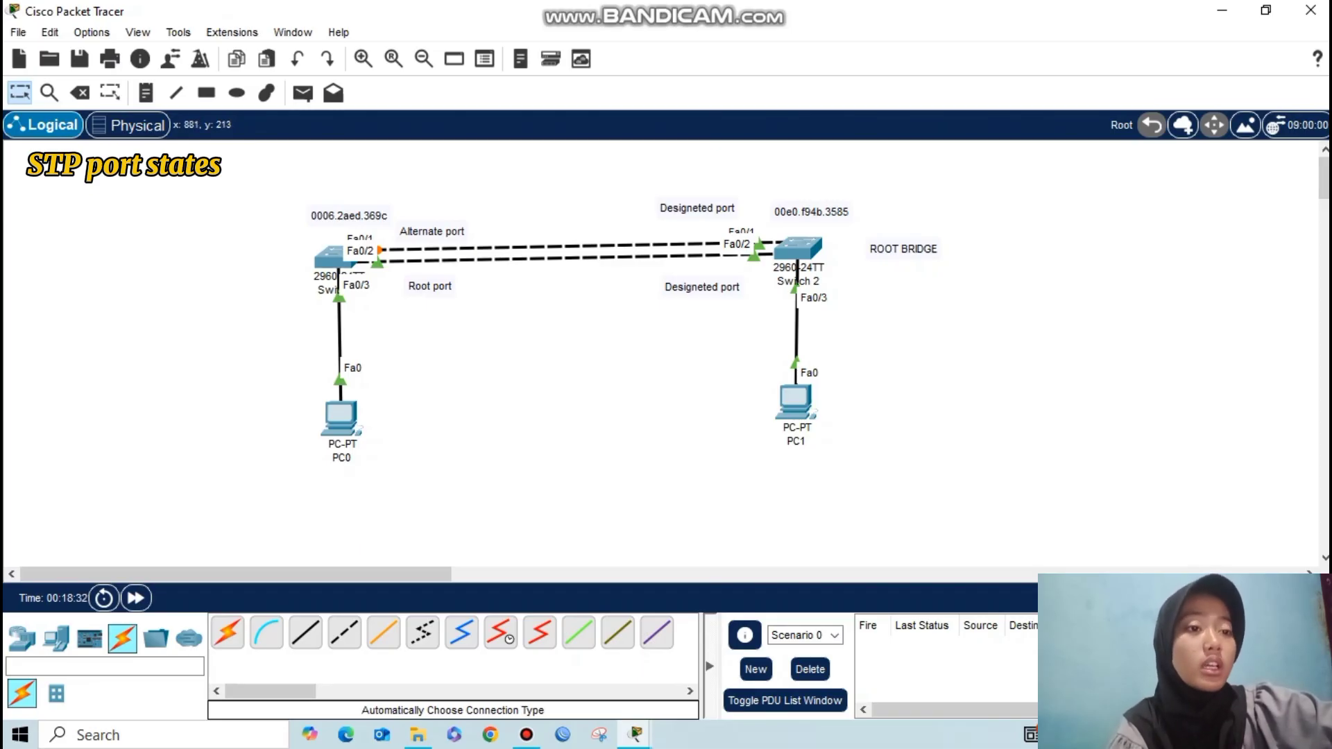
drag(903, 250, 879, 250)
click(883, 300)
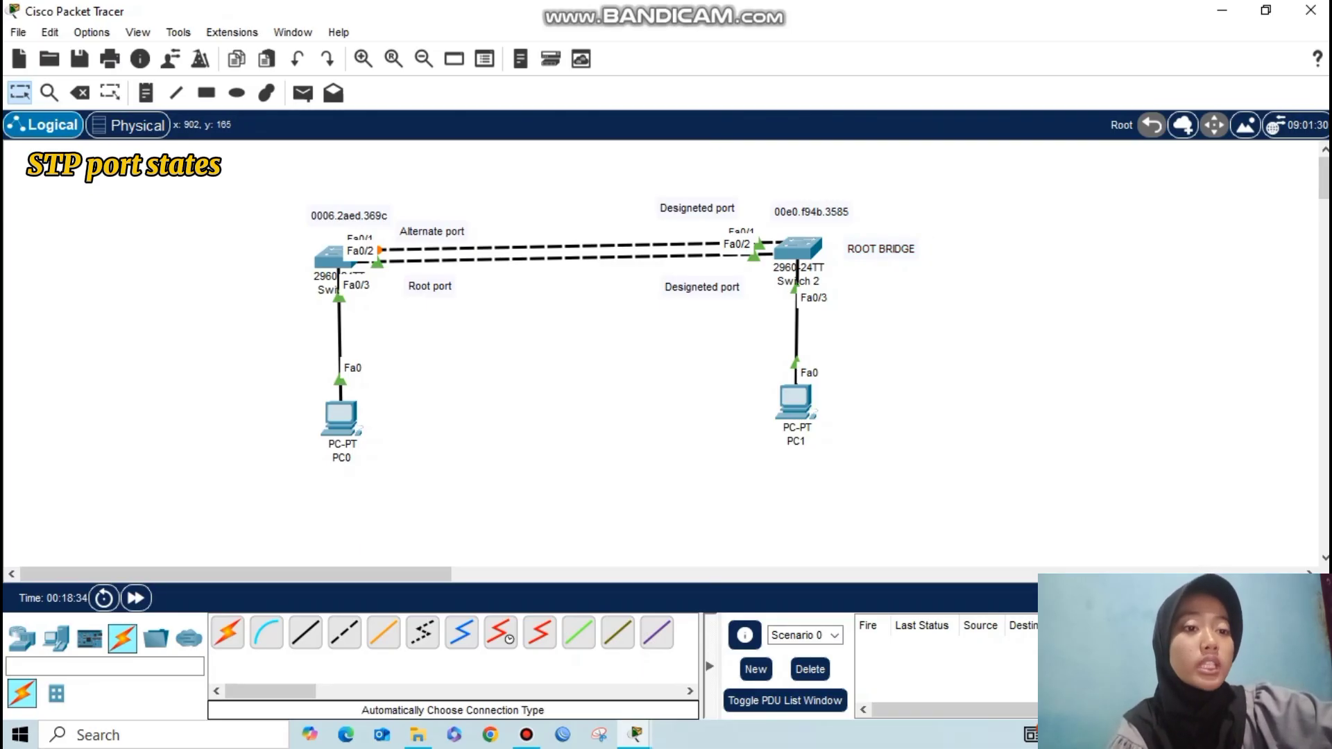
Step: Place a note in the empty area beyond the ROOT BRIDGE label and write "Listening -> 15 detik" as its first line
click(146, 92)
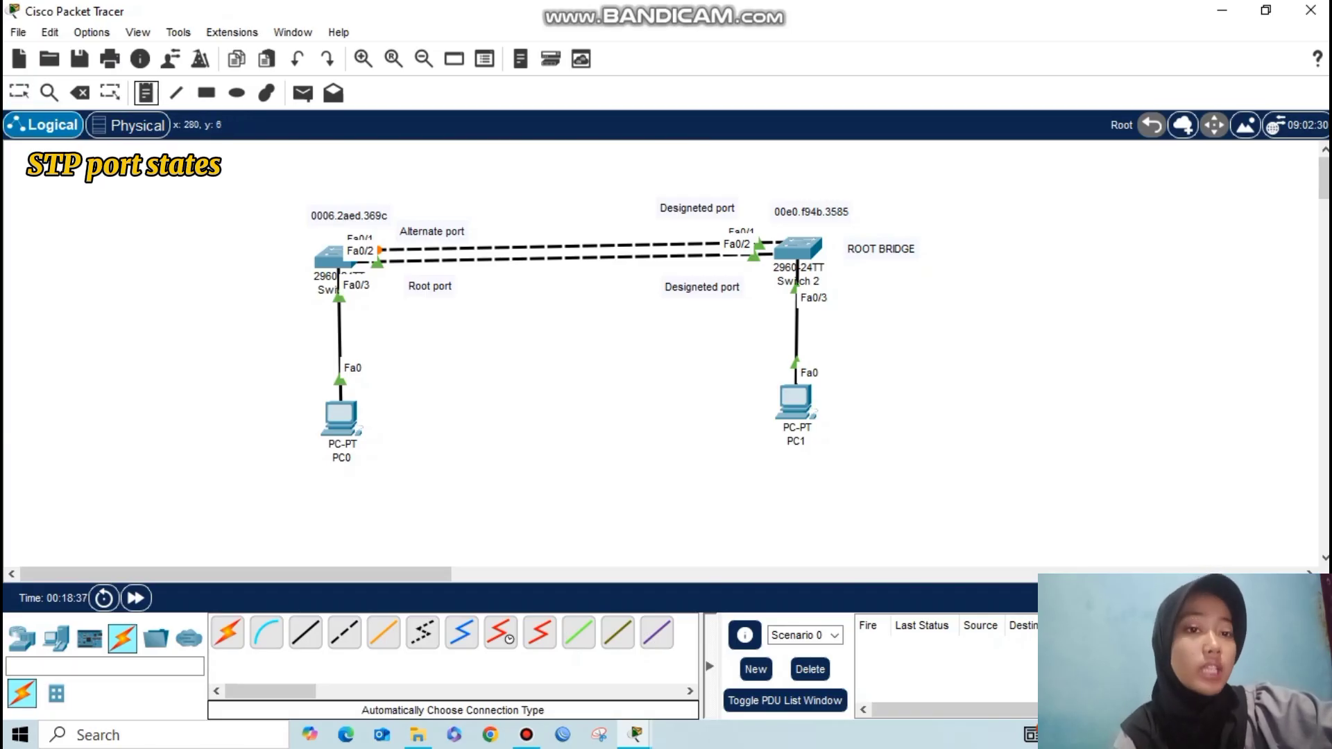
click(982, 203)
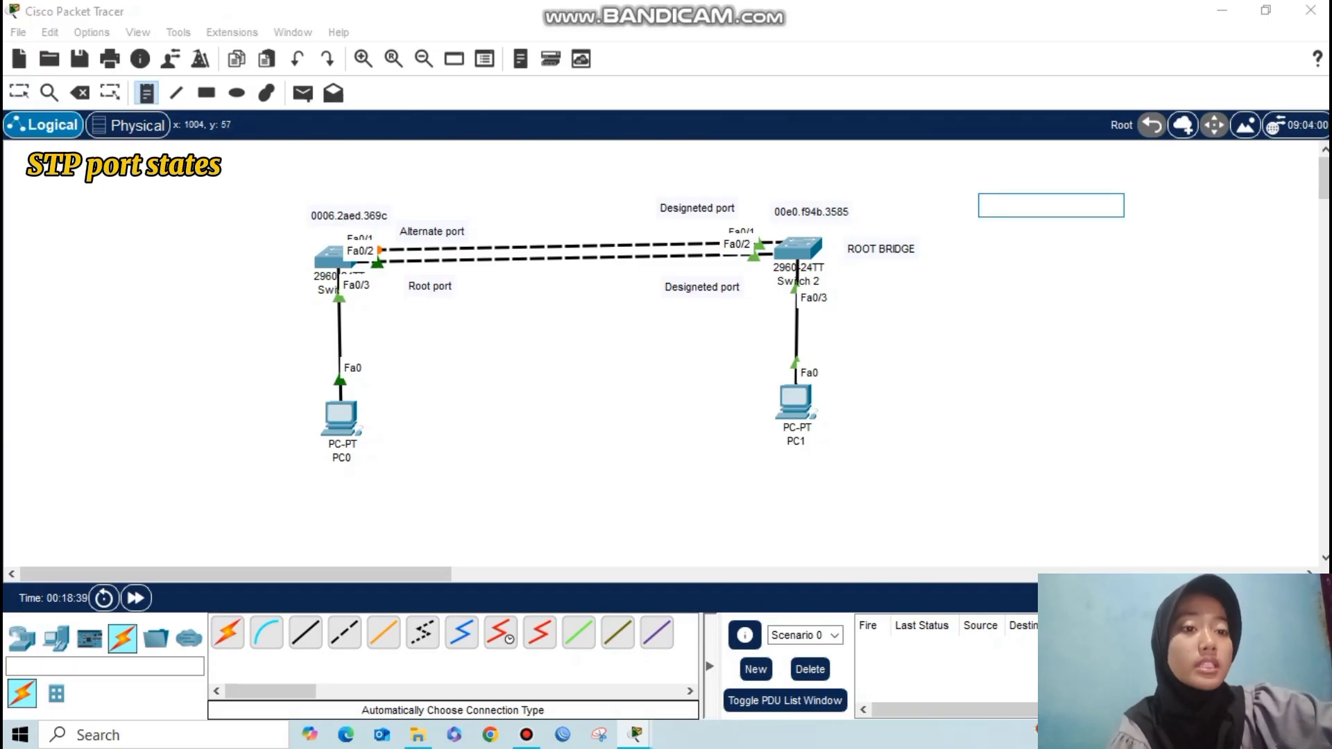
text(List)
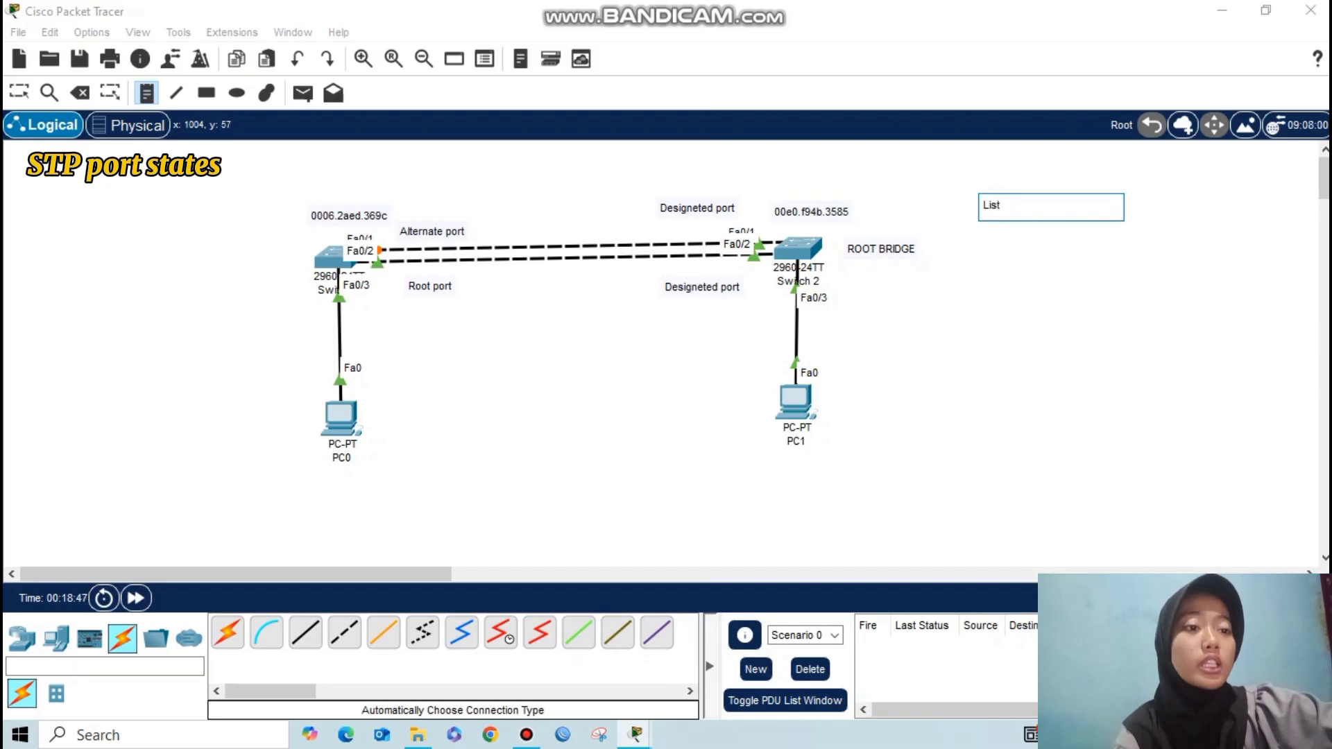
text(ening ->)
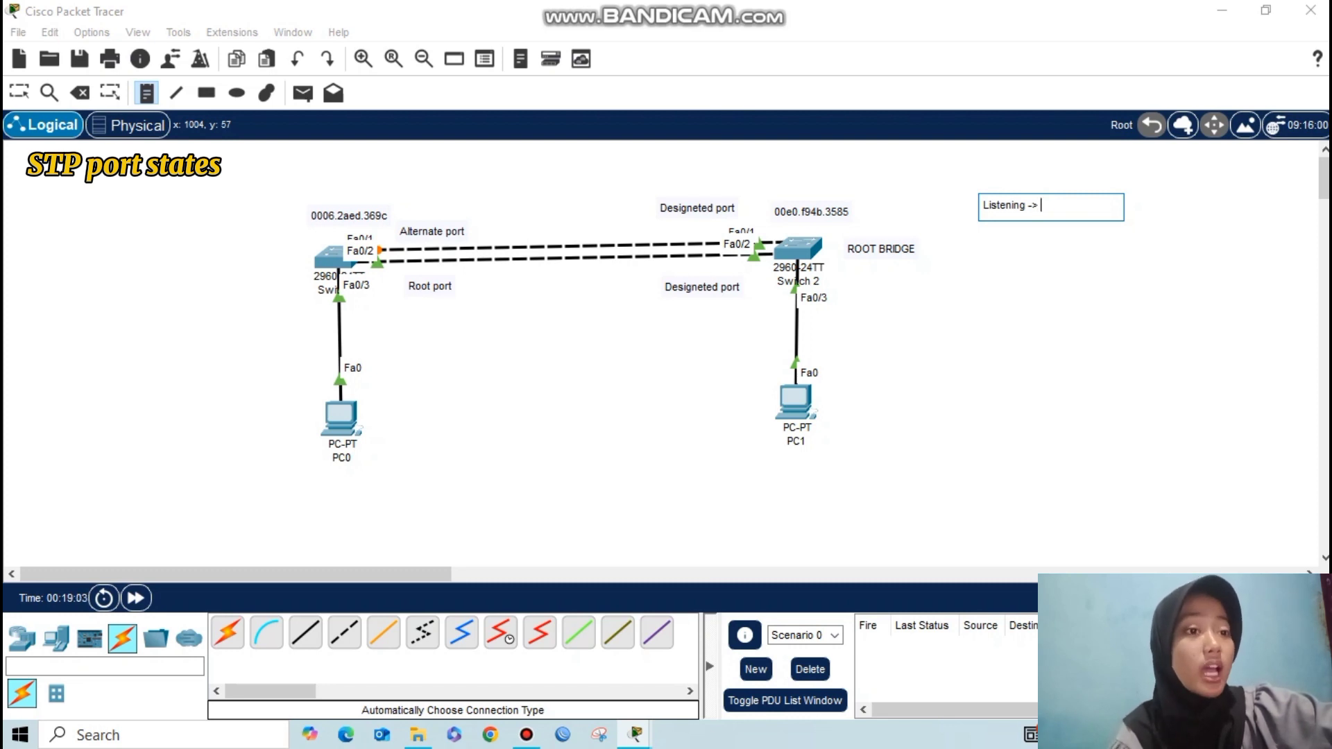
text(15)
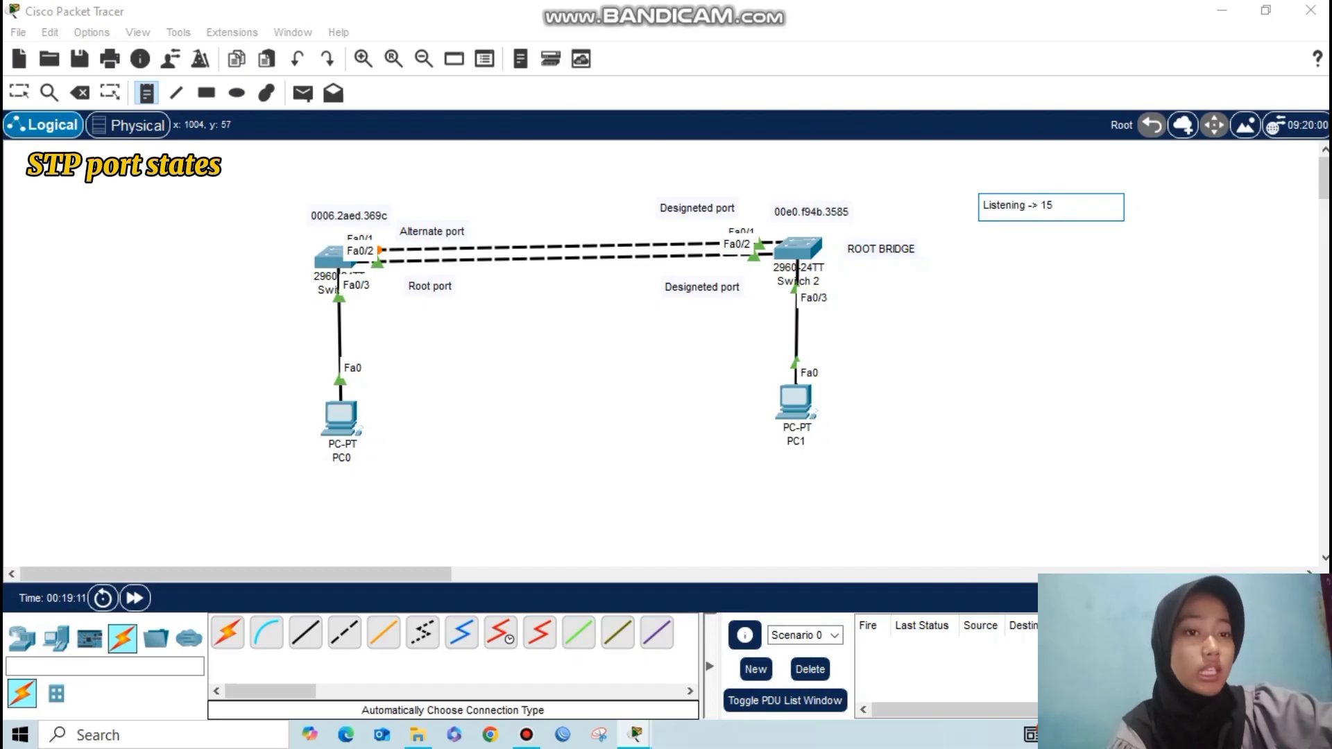
text( det)
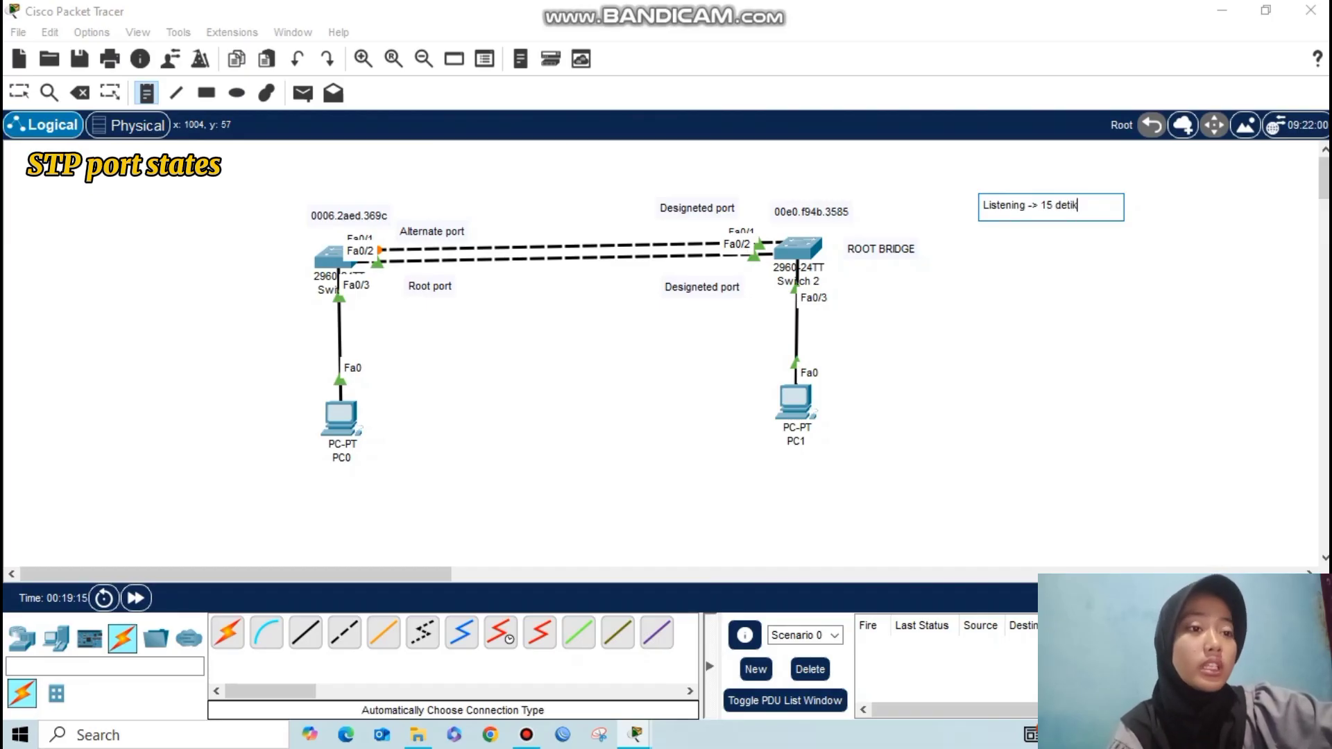
text(ik)
key(Return)
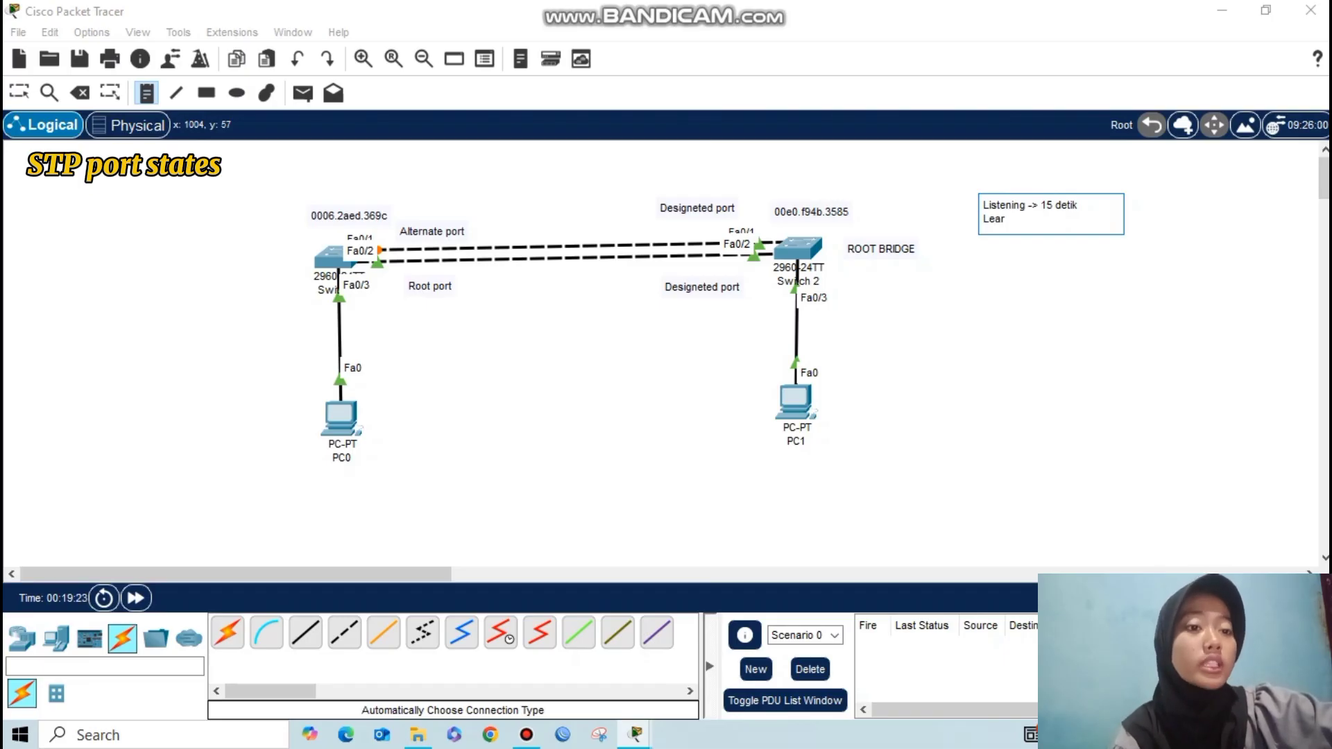
Step: Add the lines "Learning -> 15 detik" and "Forwading" to the port states note and finish placing notes
text(Learning)
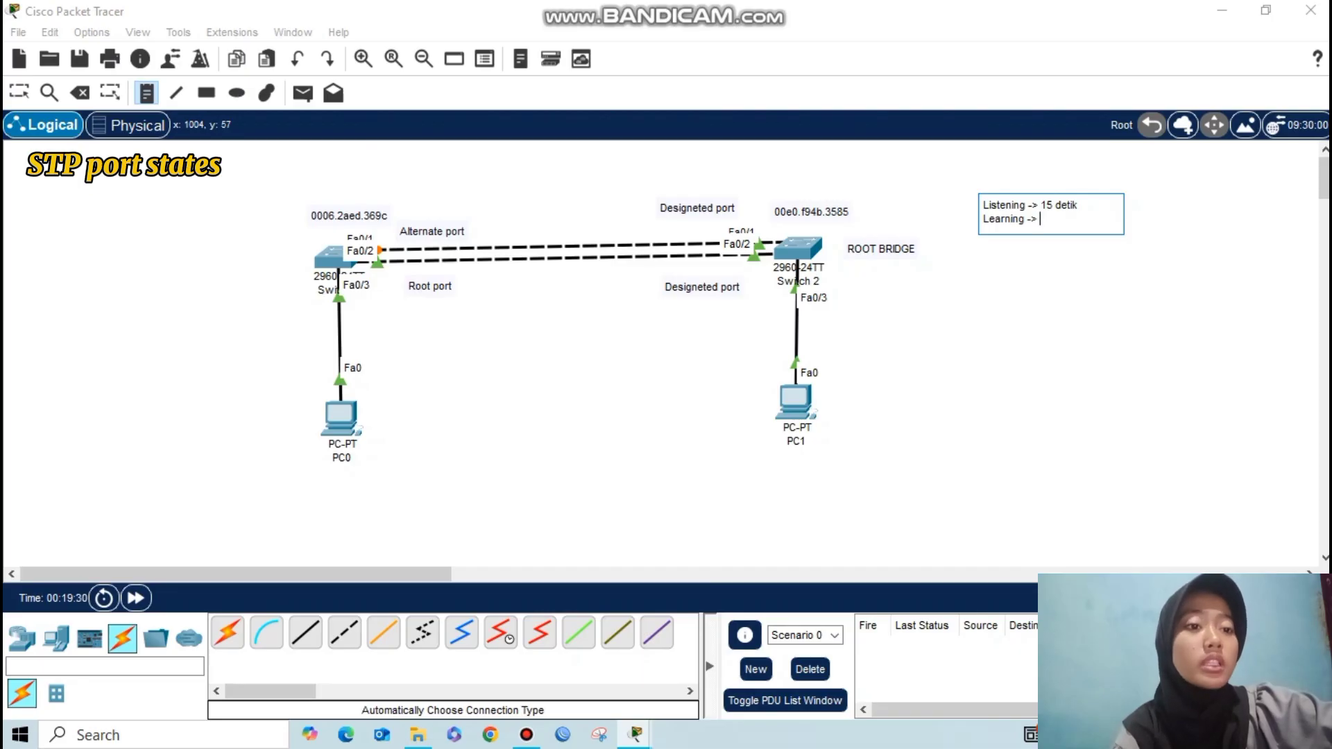
text( ->)
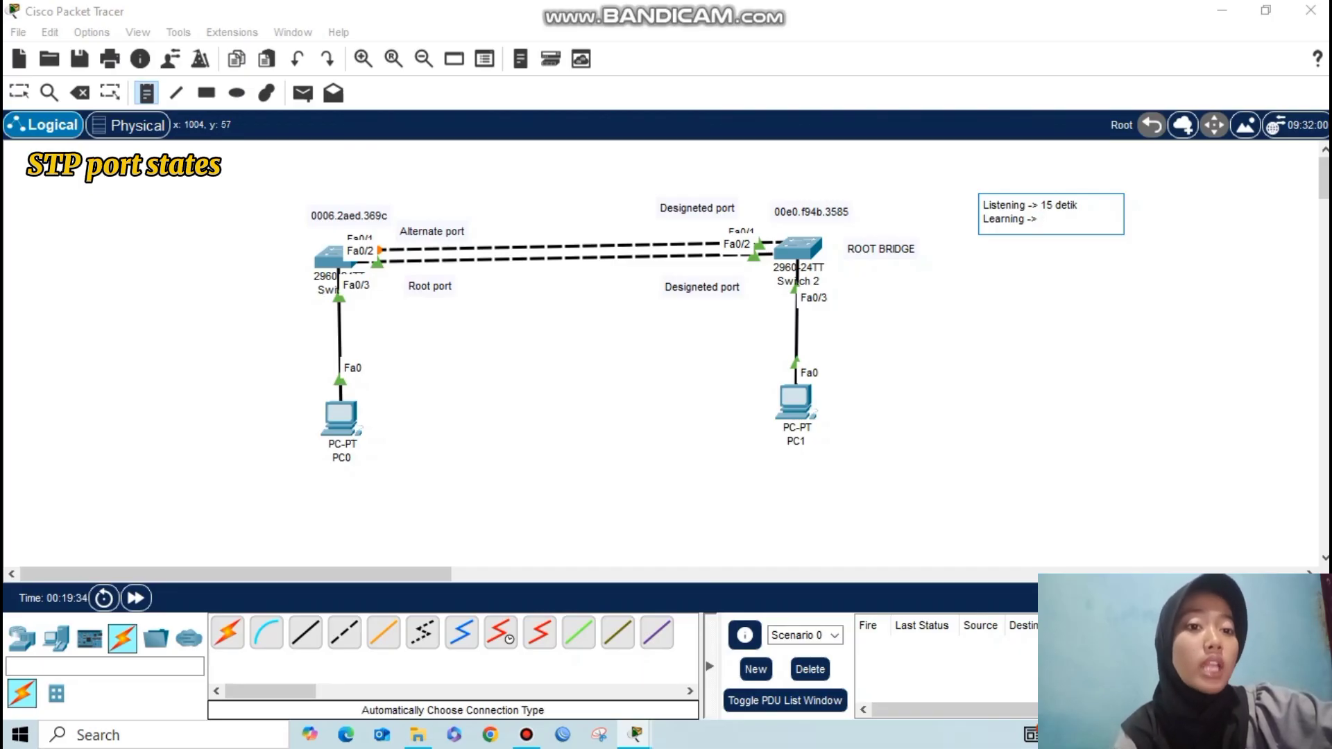
text( 15 detik)
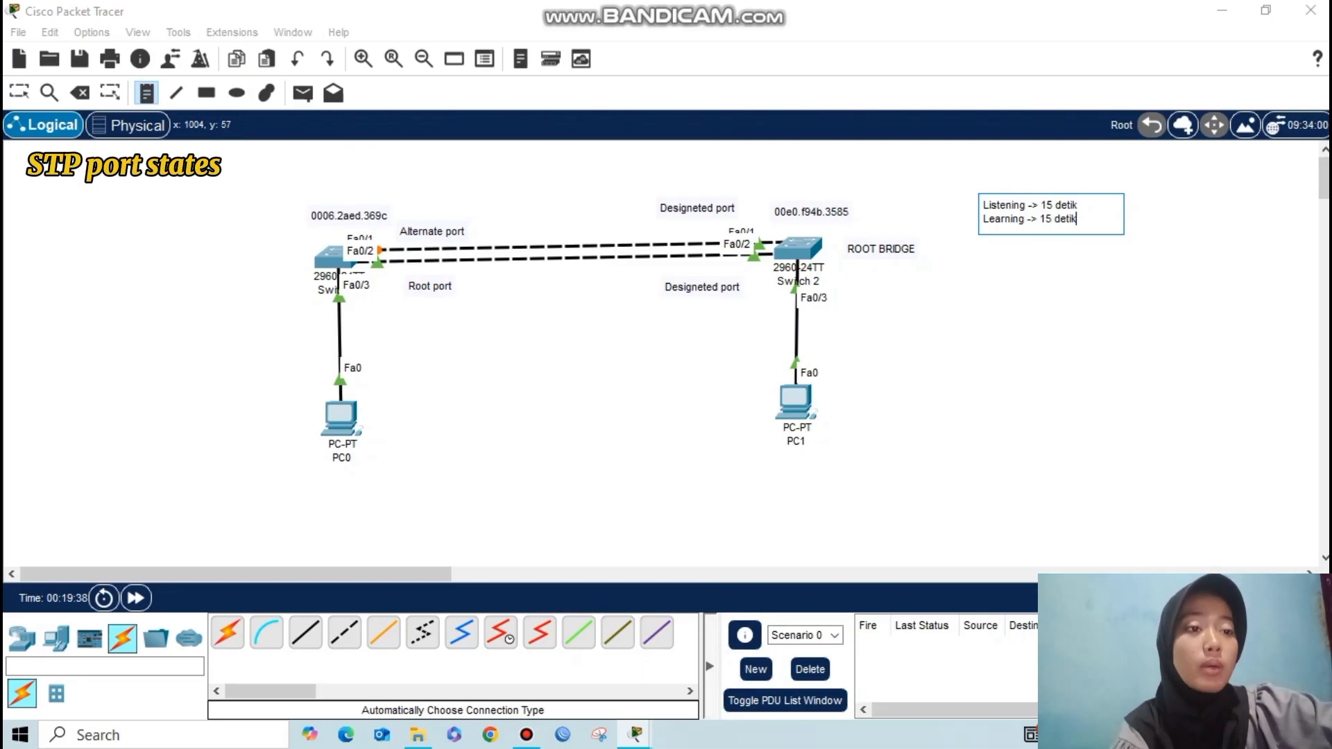
key(Return)
text(Forwading ->)
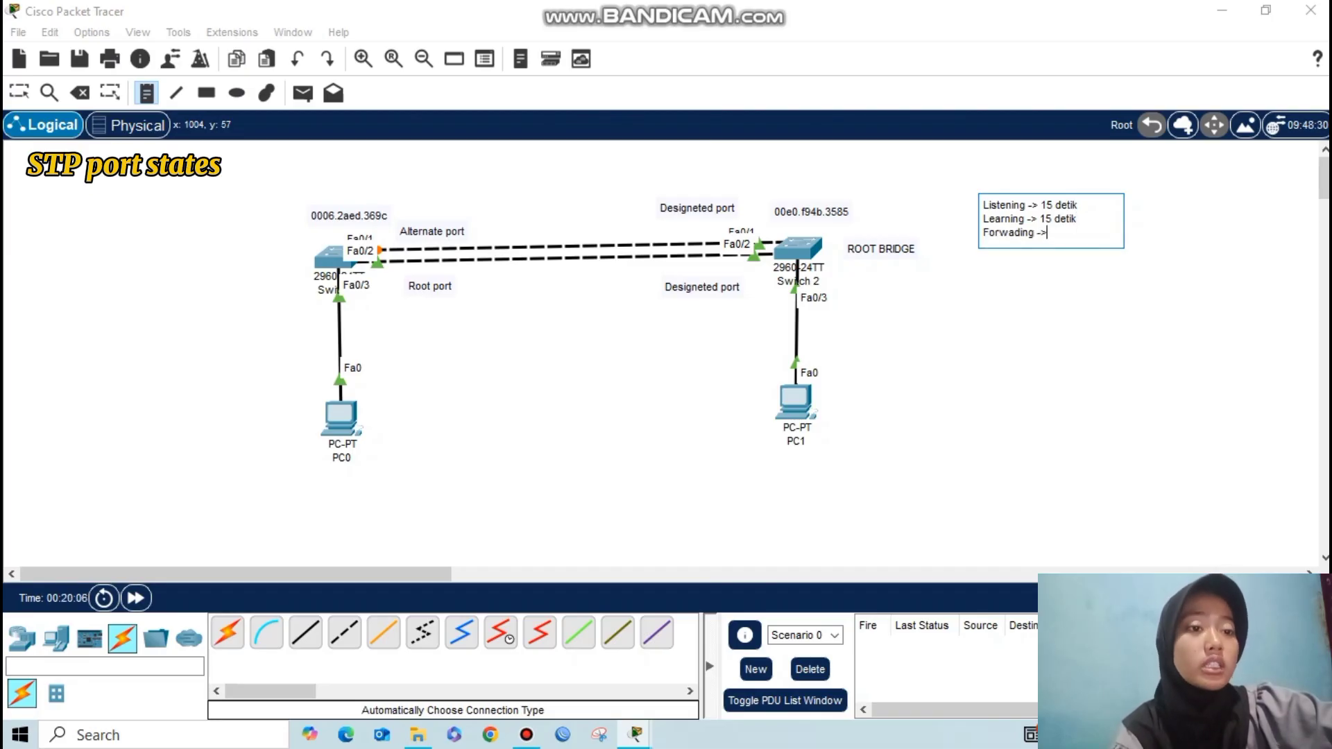
key(BackSpace)
key(BackSpace)
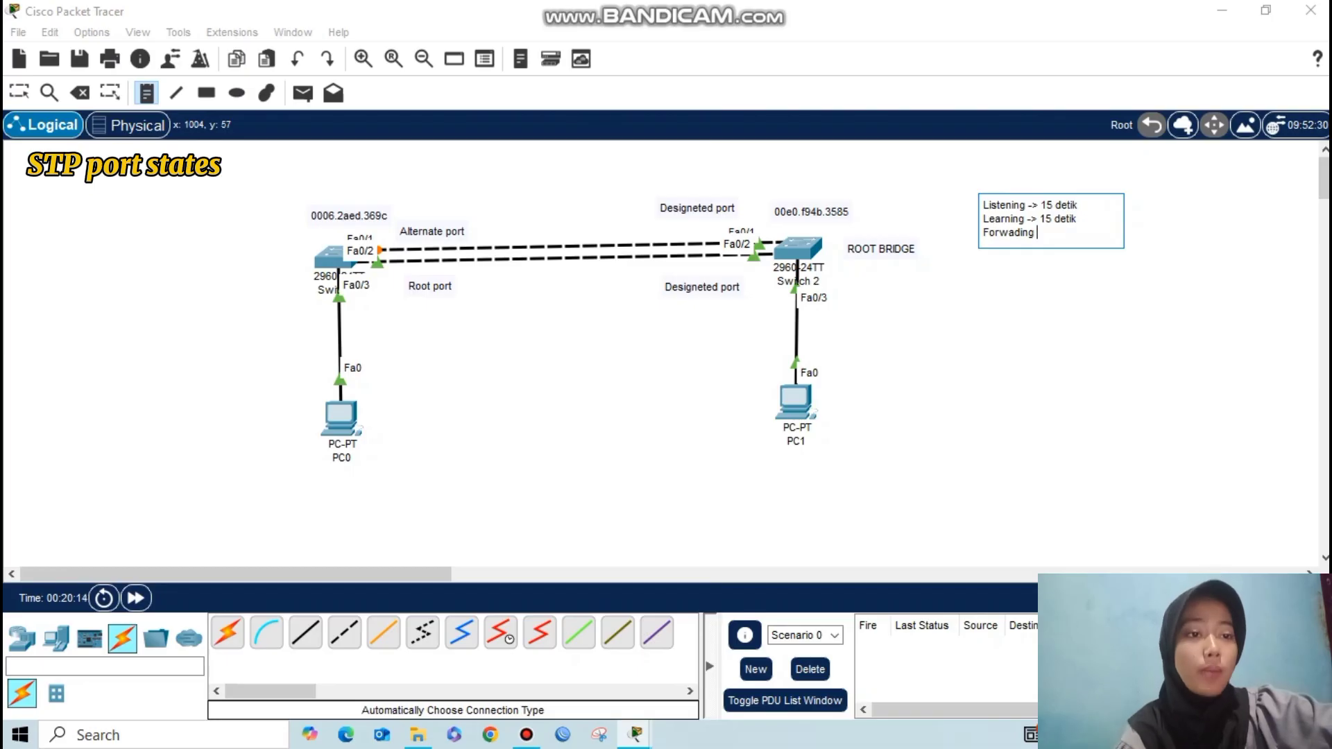
click(1040, 293)
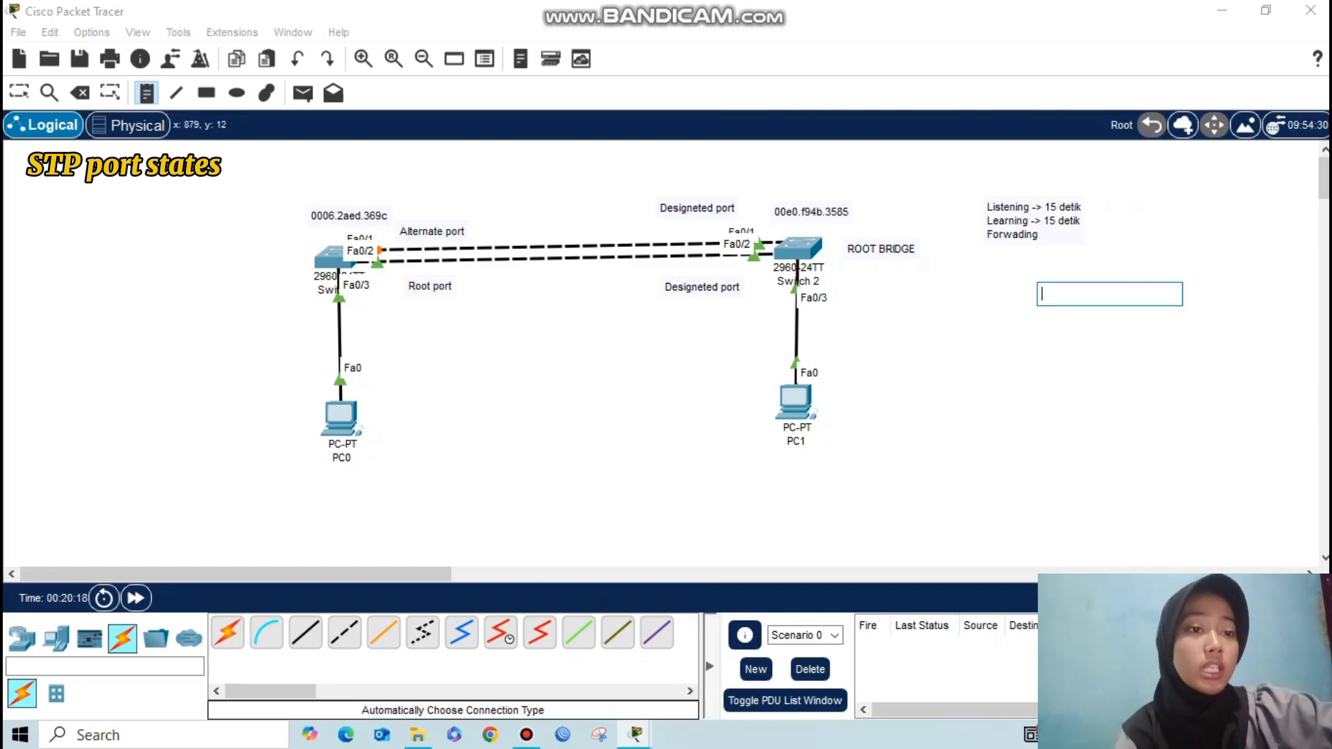
click(20, 92)
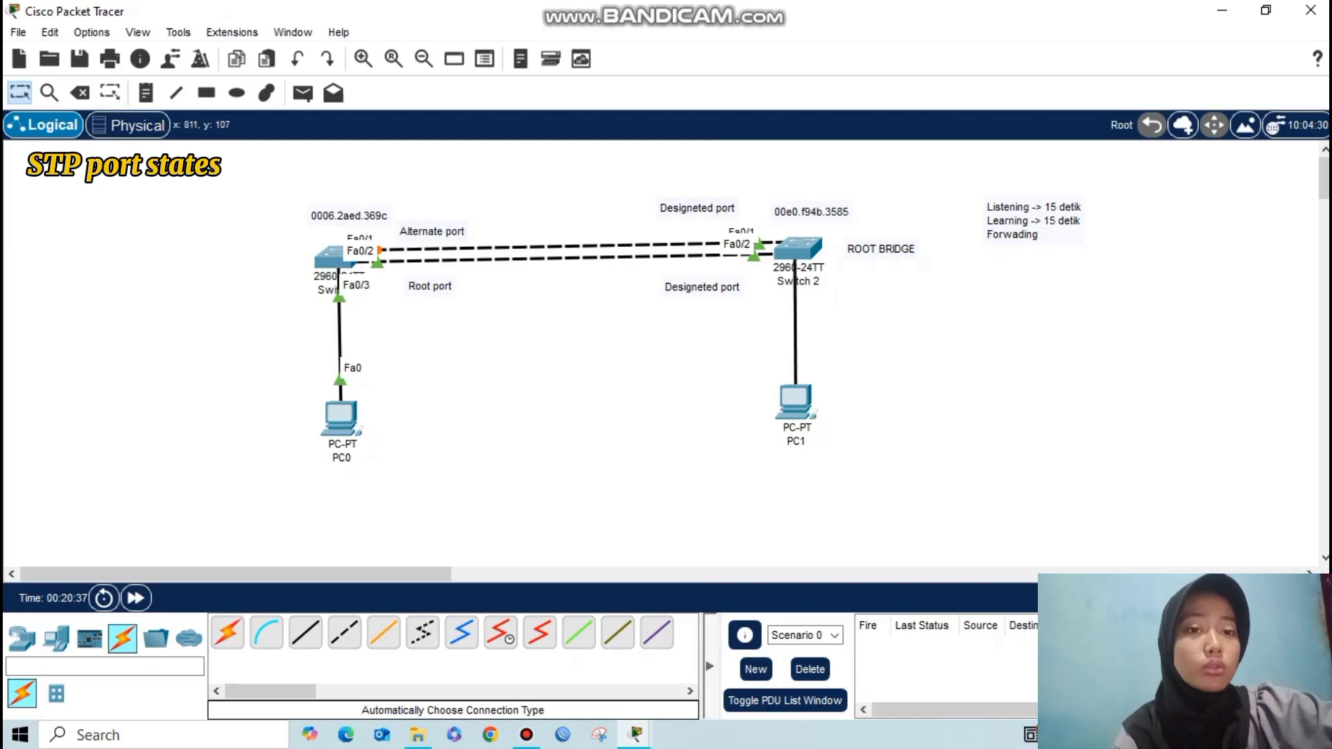
Step: Connect the cable from PC1 to FastEthernet0/3 on Switch 2, and run show span in Switch 2's CLI
click(798, 248)
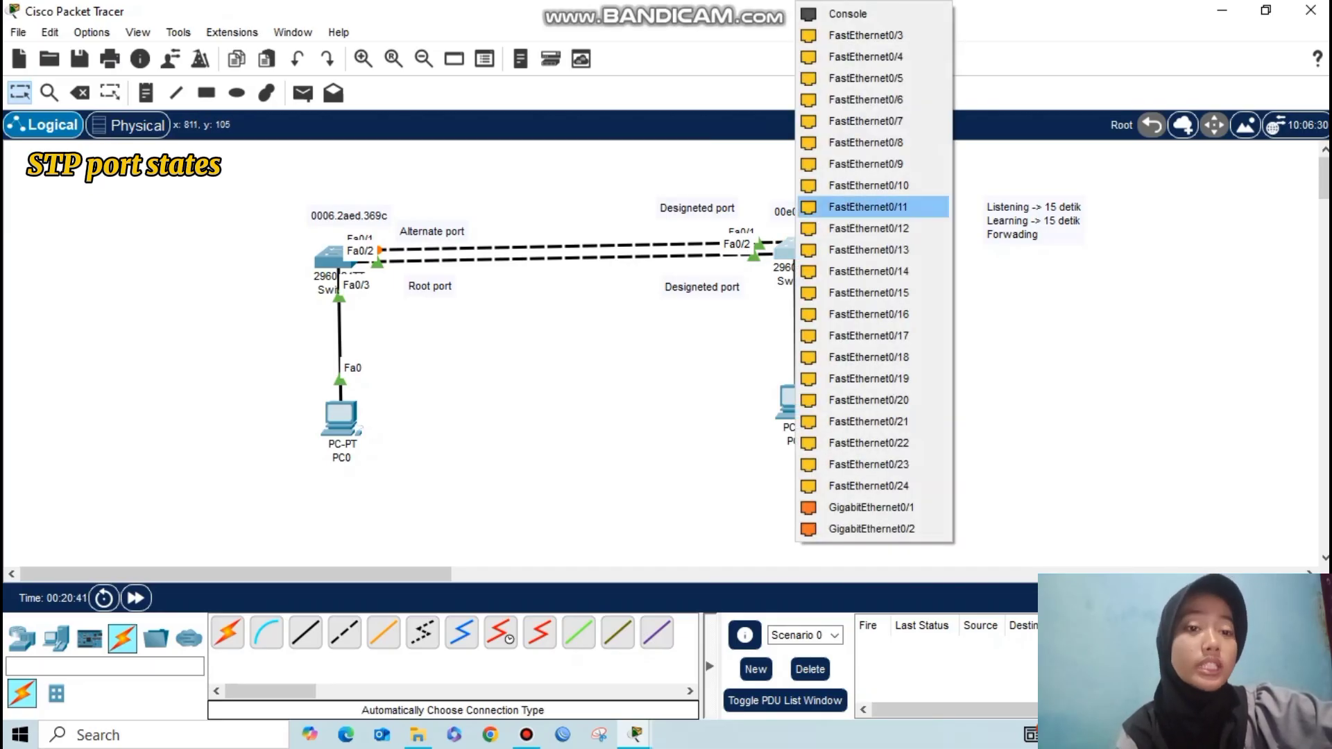
click(866, 34)
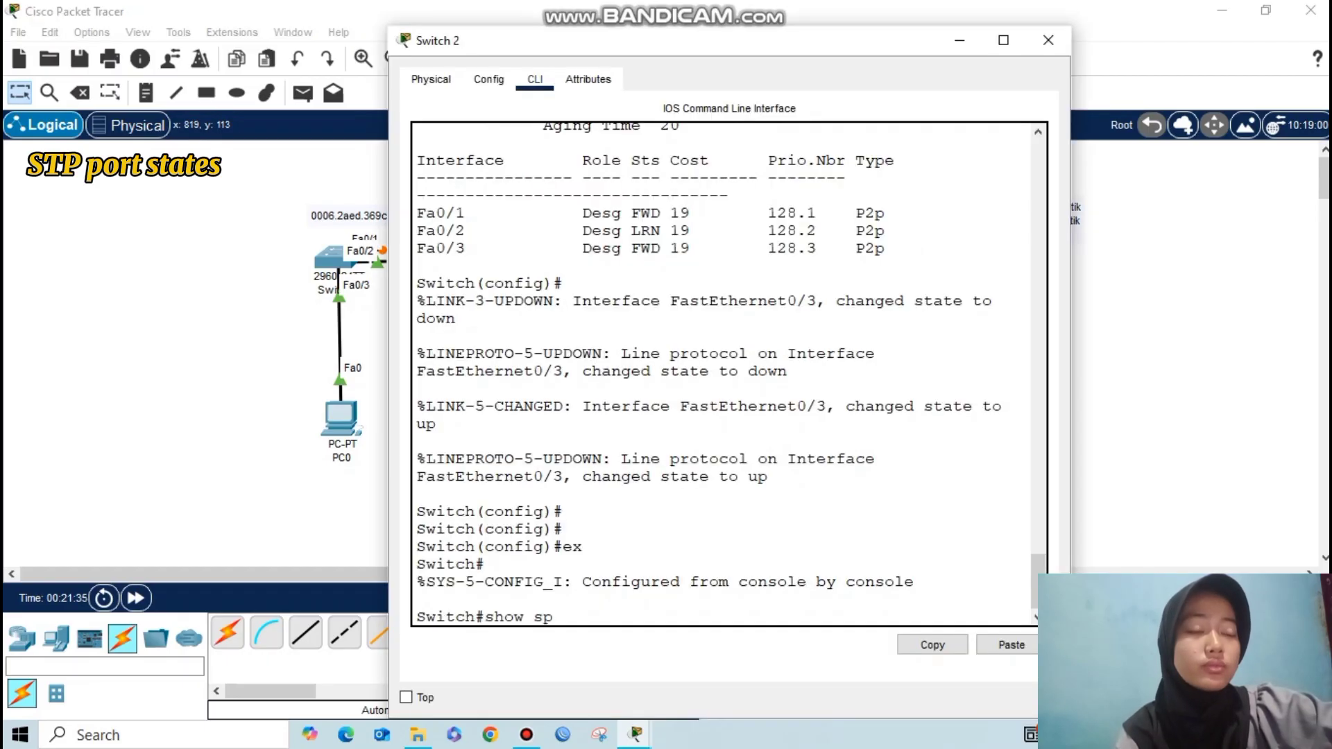
text(an)
key(Return)
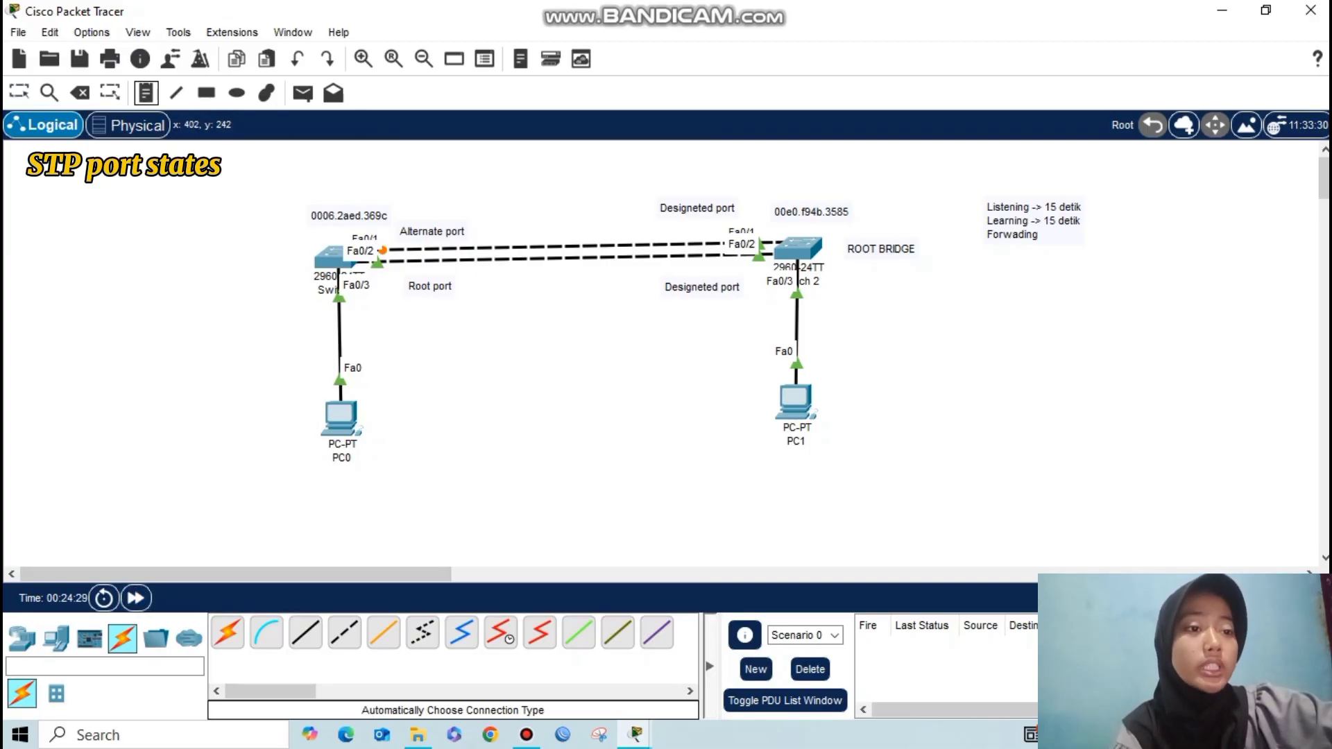
Step: Add a note reading PORTFAST beside the Fa0 link of PC0 and shift it slightly closer to the link
click(379, 367)
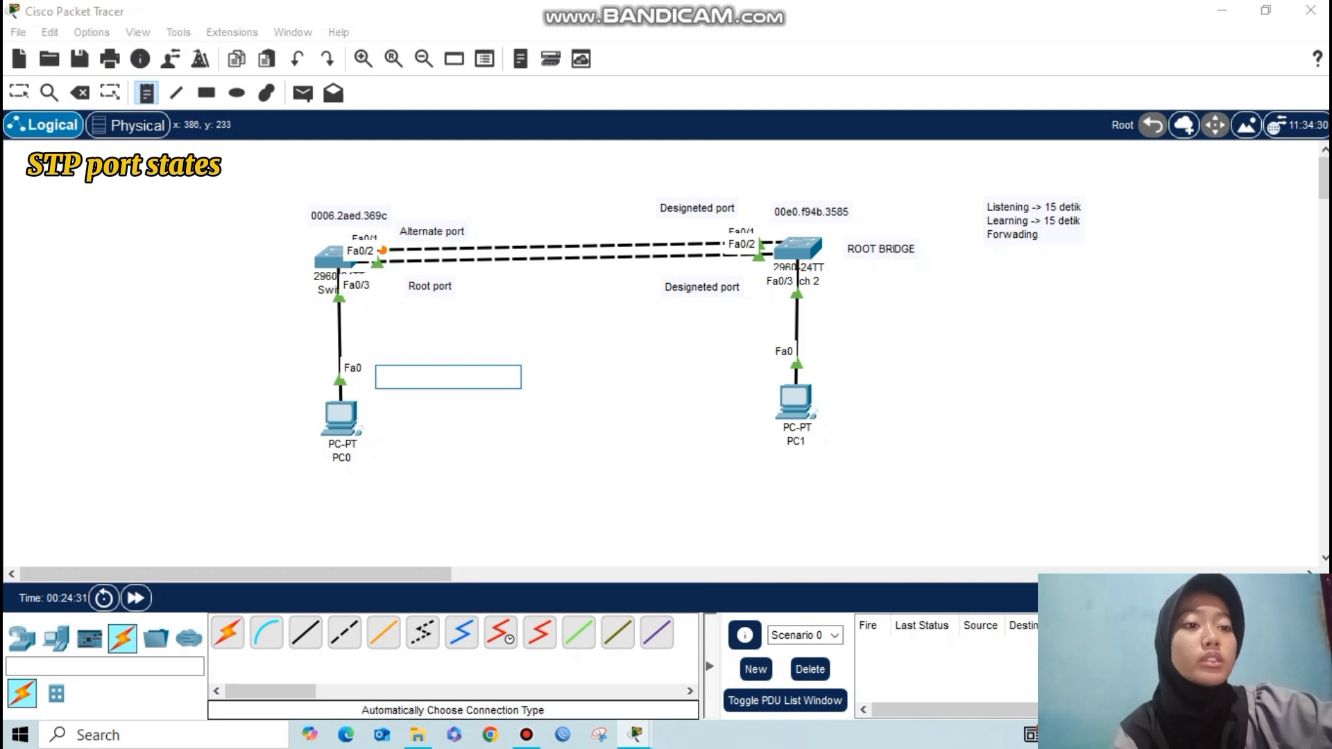
text(PO)
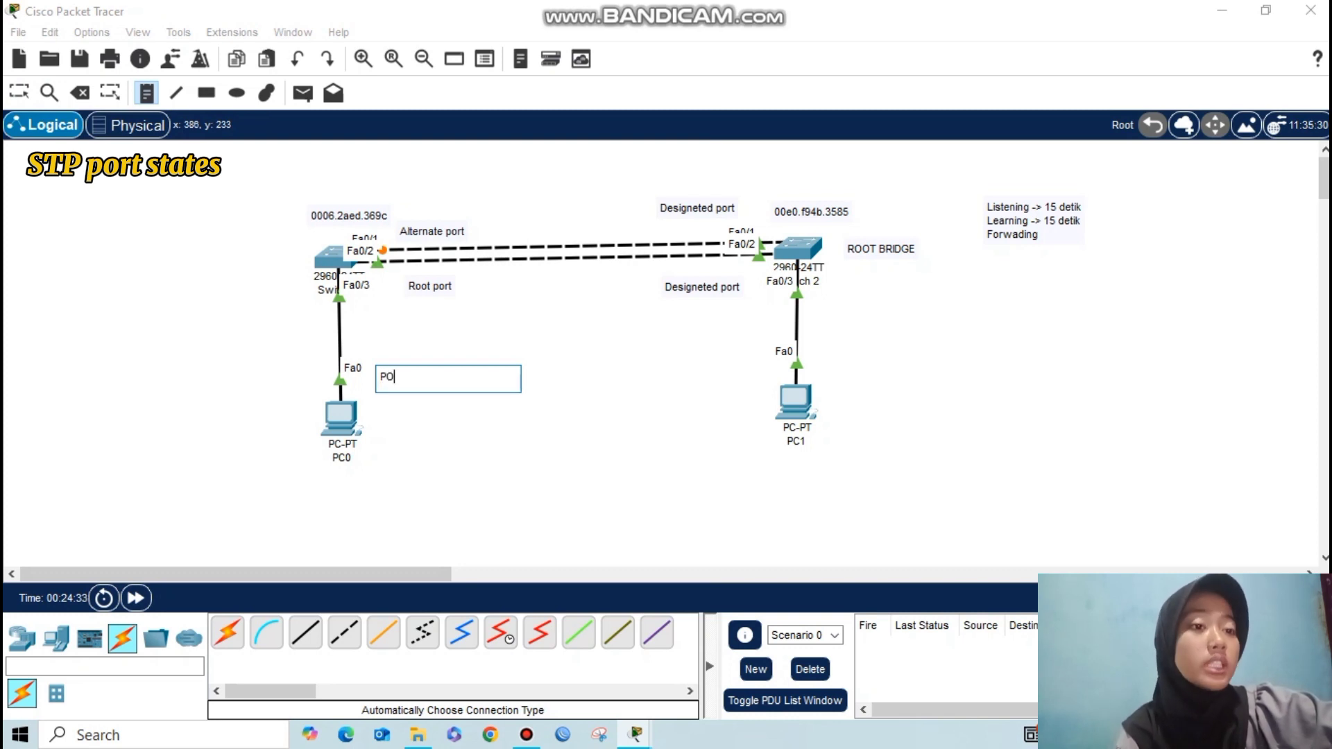
text(RT)
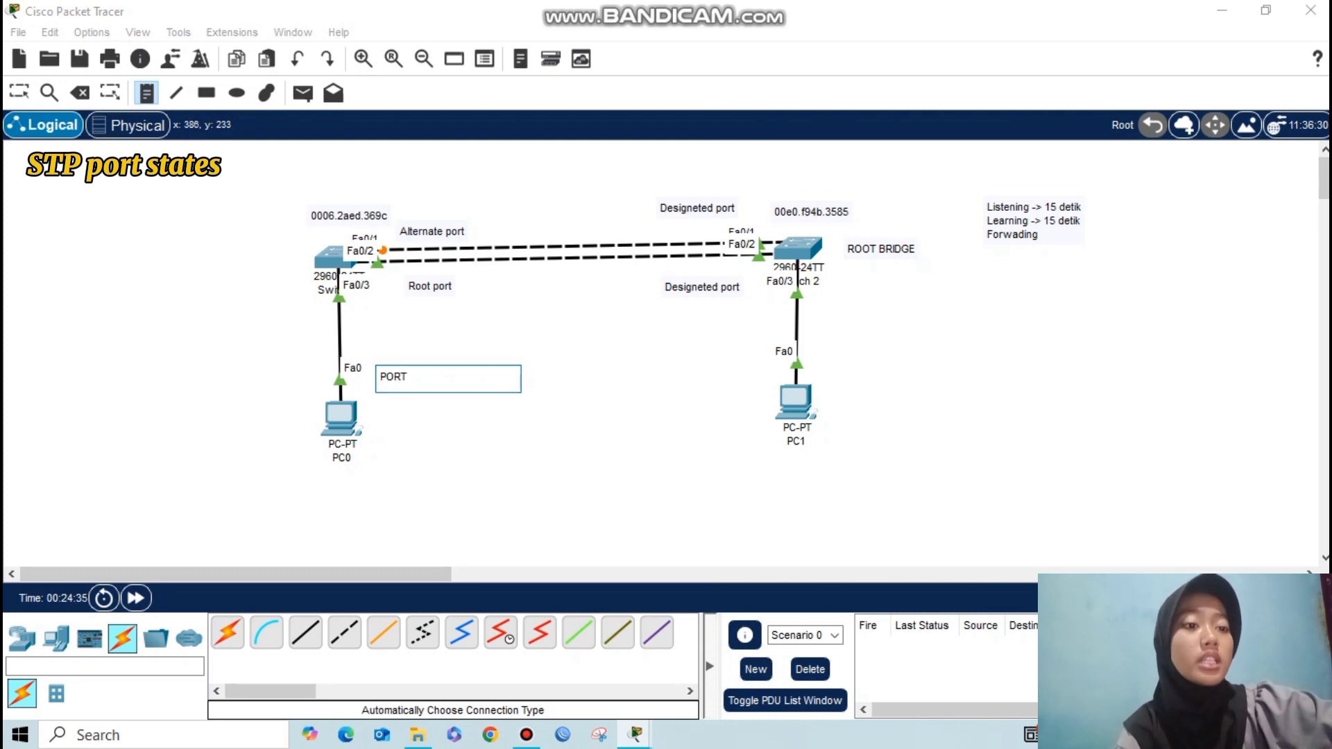
text(FSAT)
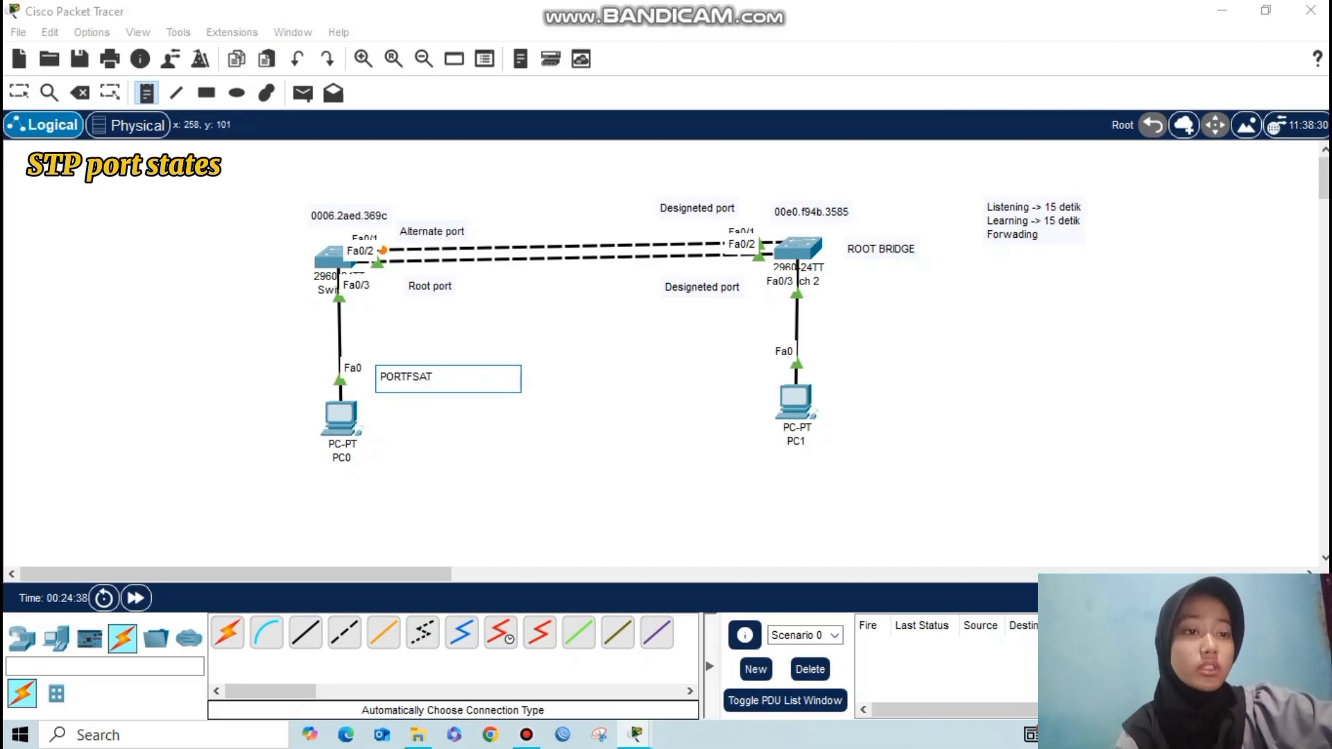
key(BackSpace)
key(BackSpace)
key(BackSpace)
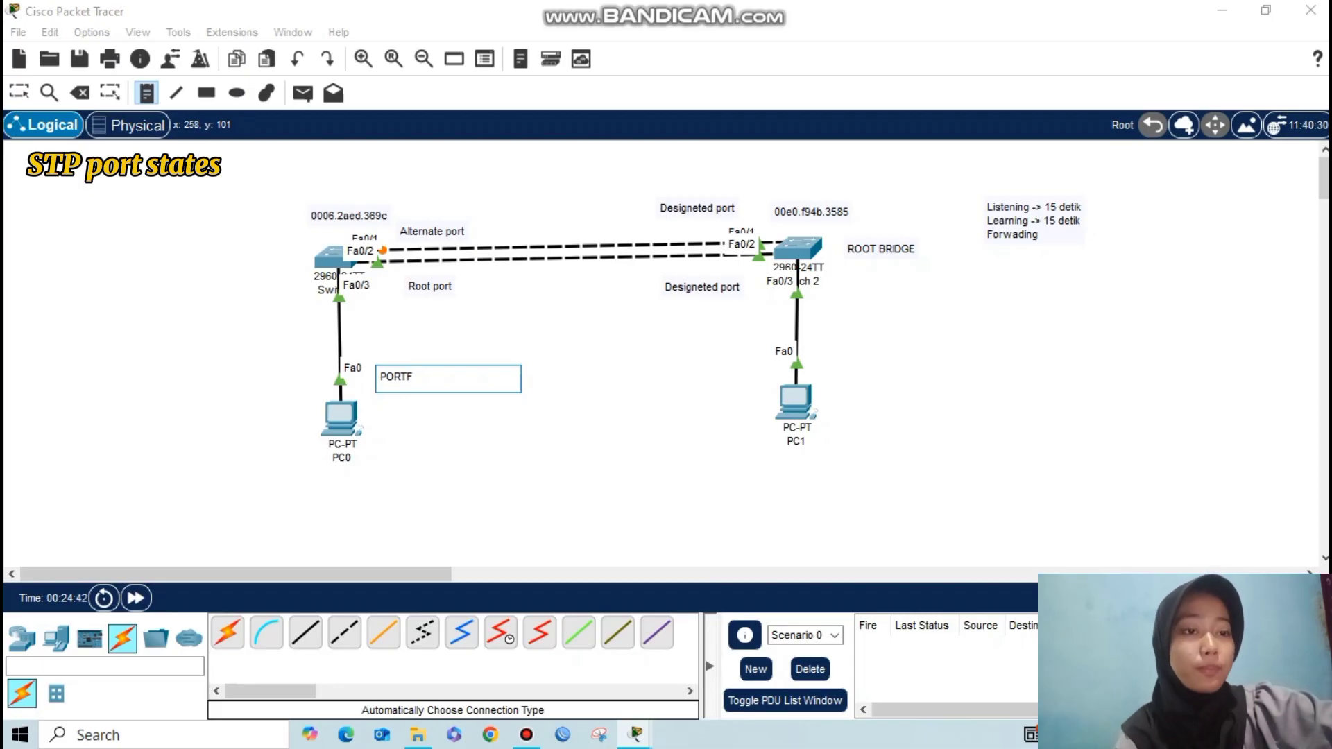
text(AS)
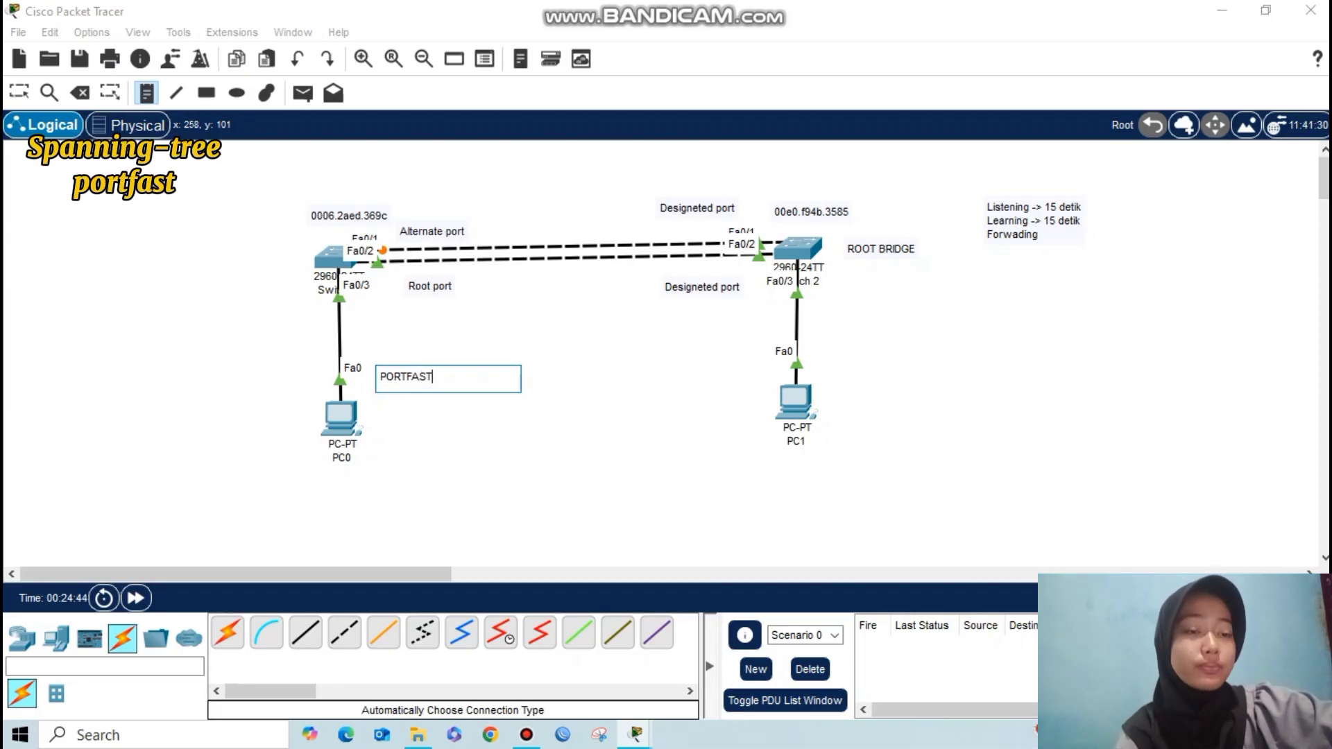
text(T)
key(Escape)
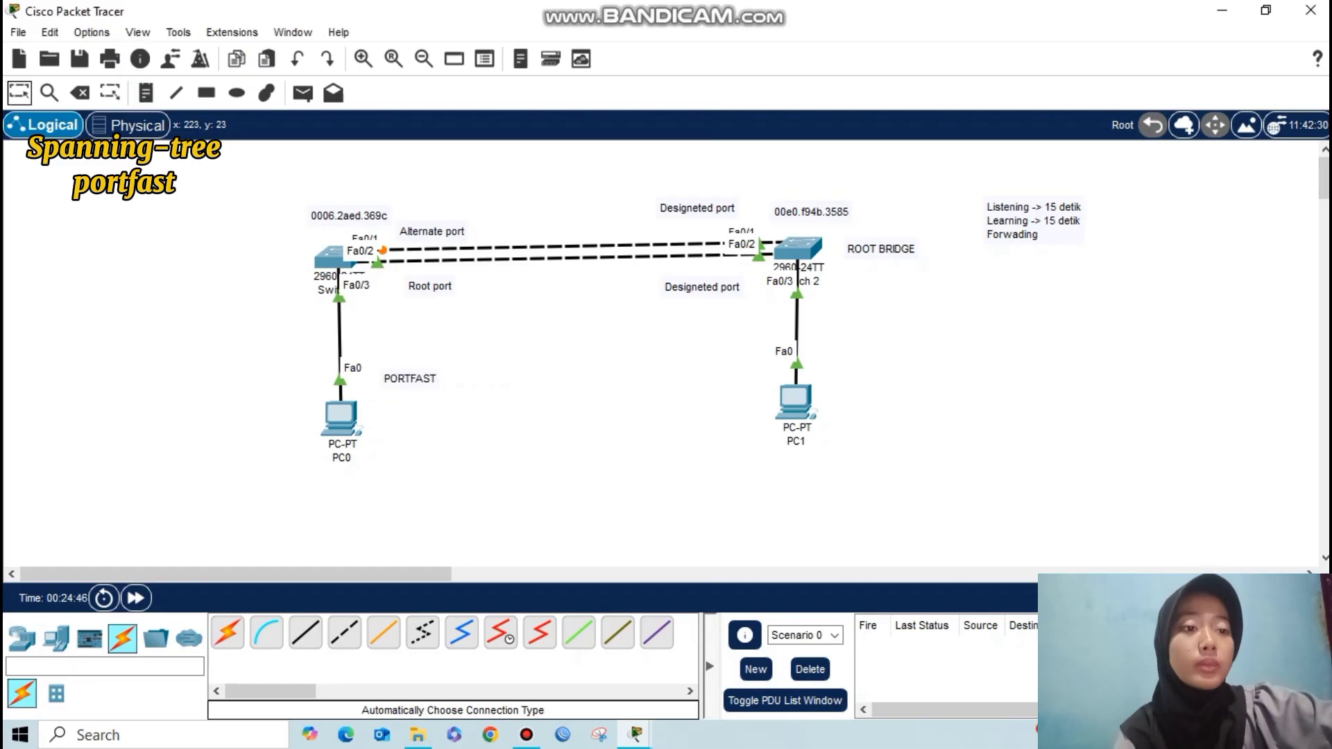
drag(409, 378, 397, 369)
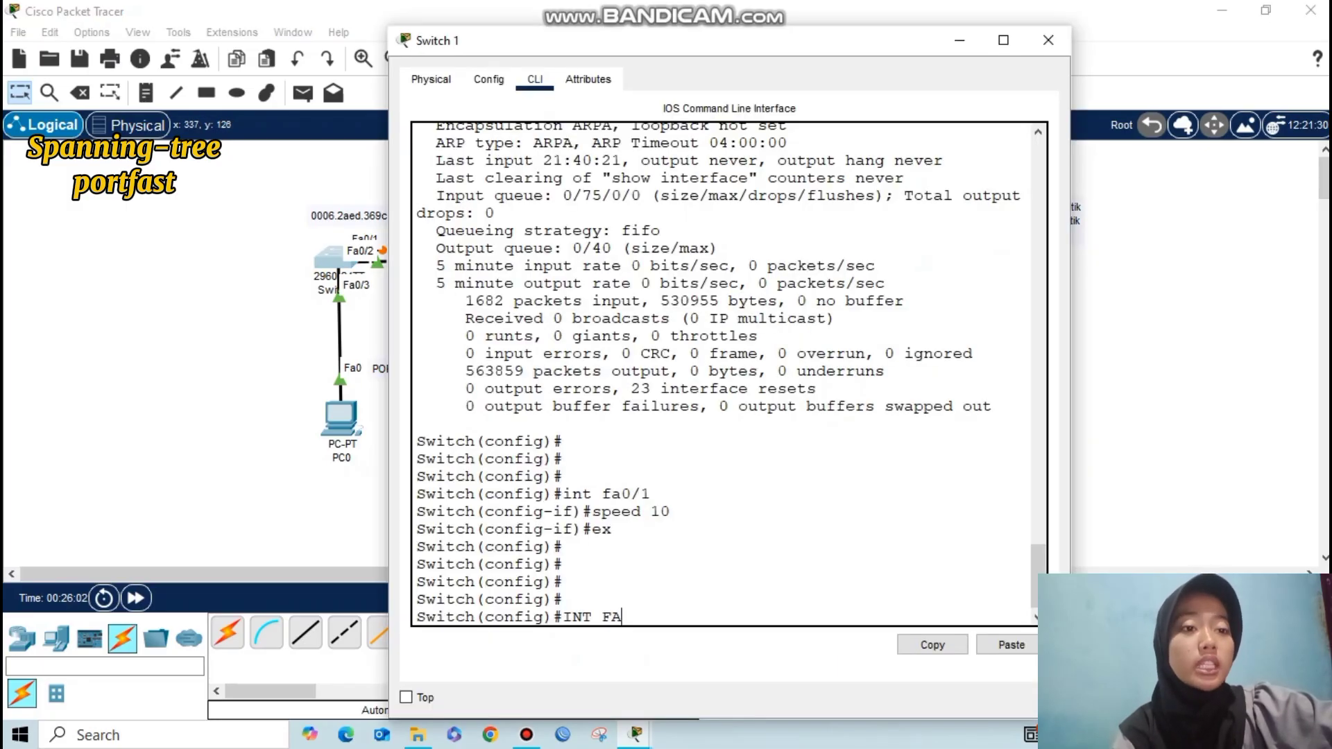
Step: Enable PortFast on Switch 1's FastEthernet0/3 by running int fa0/3 and spanning-tree portfast in its CLI
key(BackSpace)
key(BackSpace)
key(BackSpace)
key(BackSpace)
key(BackSpace)
key(BackSpace)
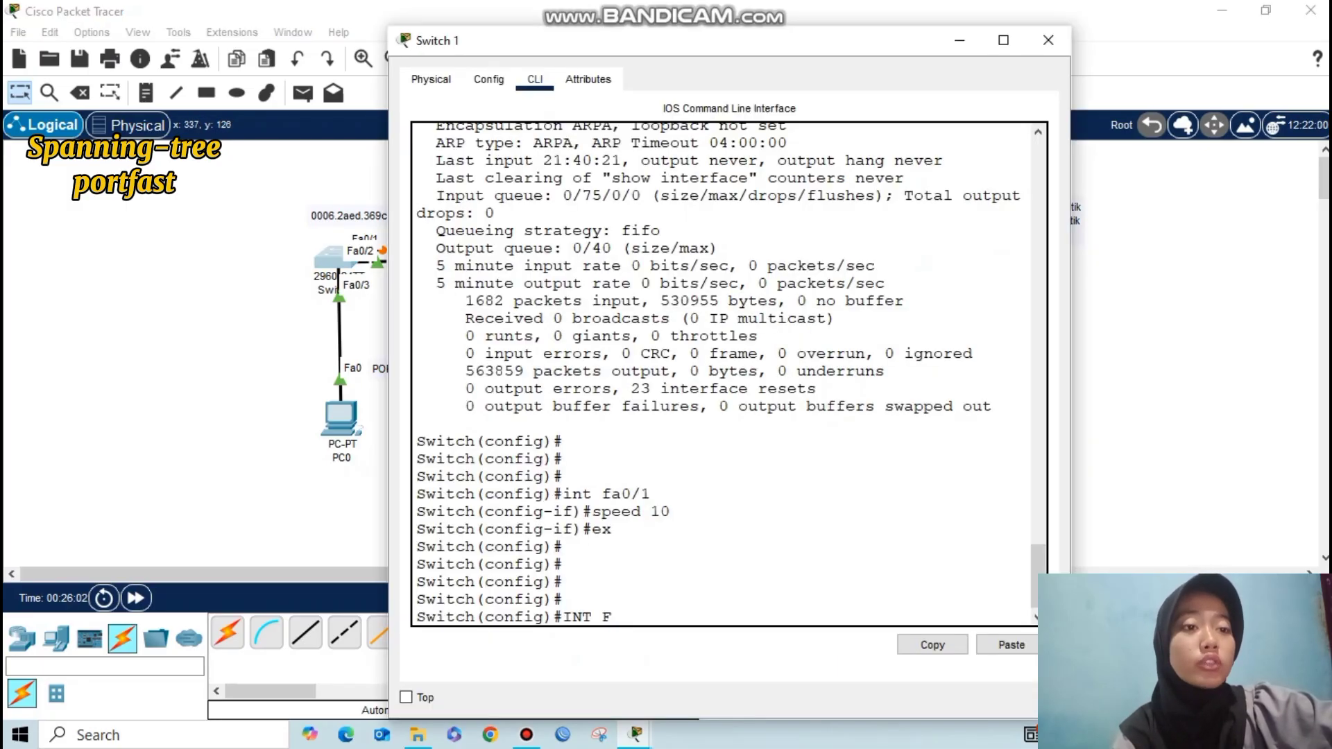
text(int fa)
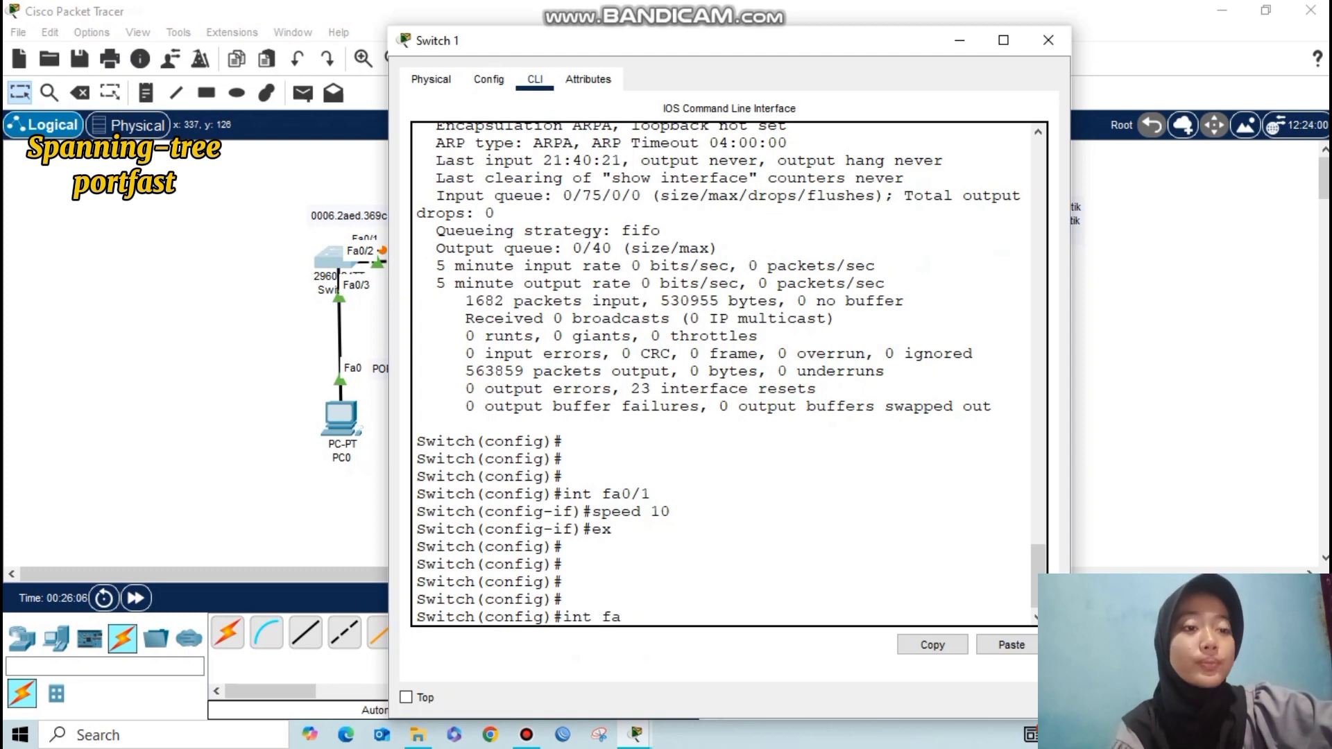
text(0/3)
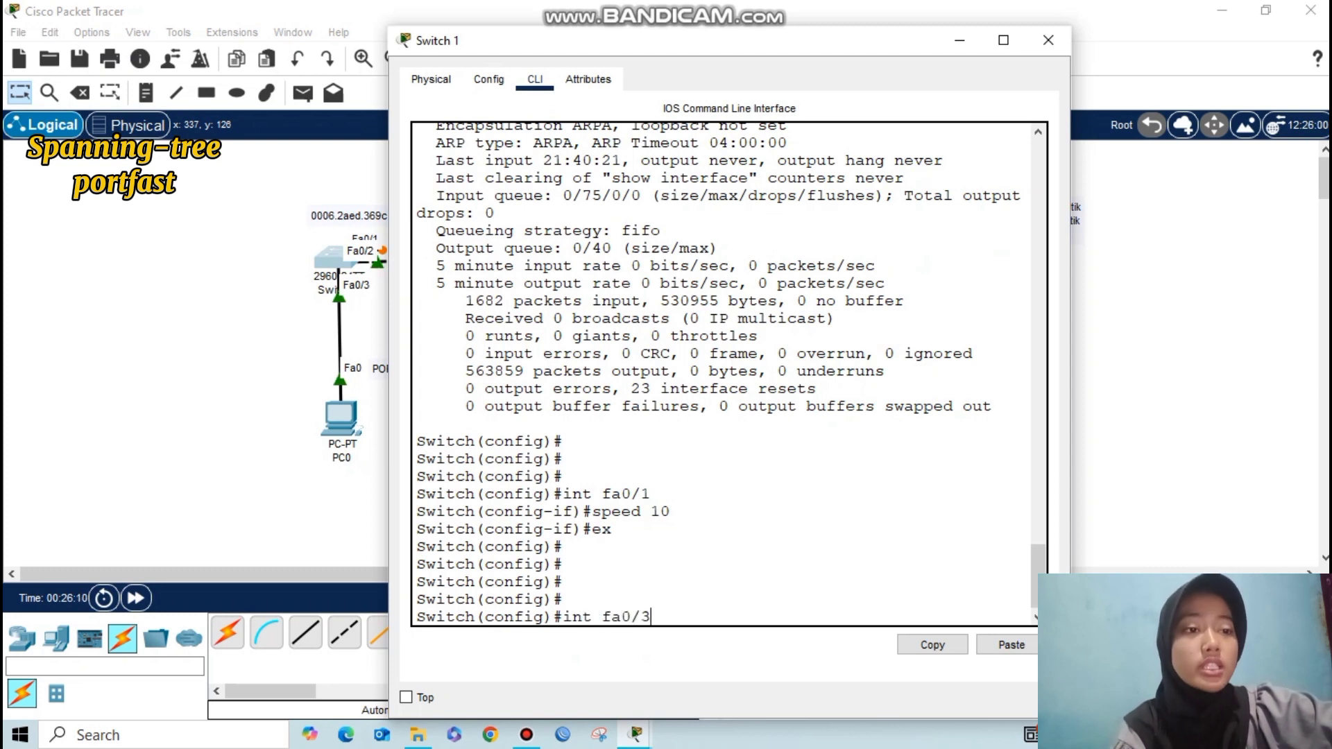
key(Return)
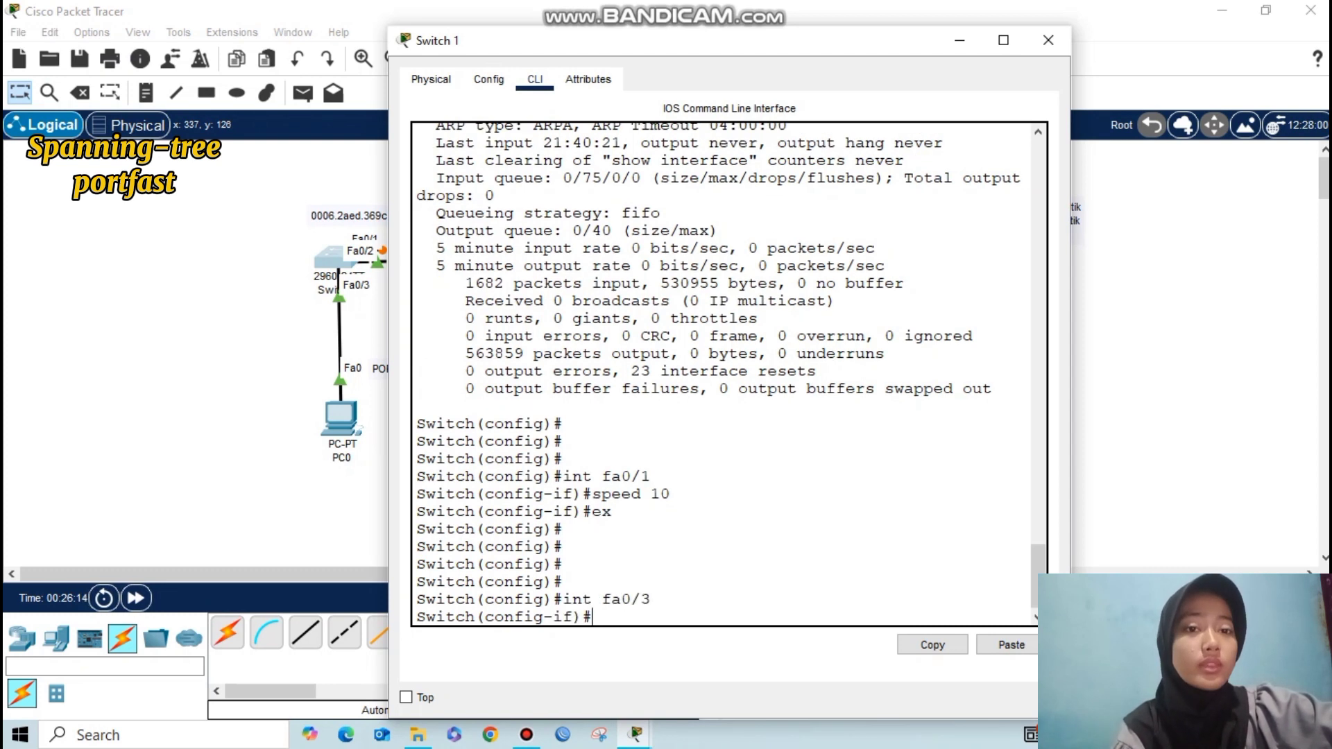
text(spanning)
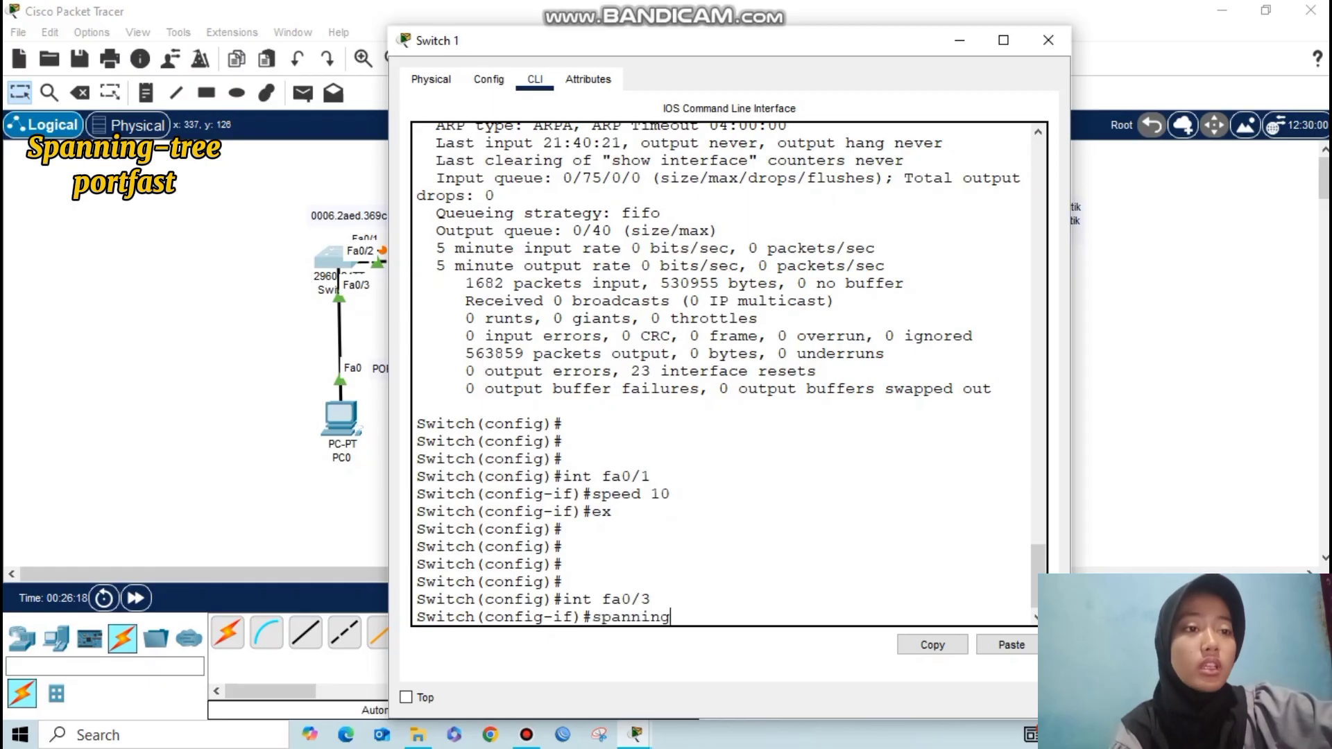
text(-tree portfast)
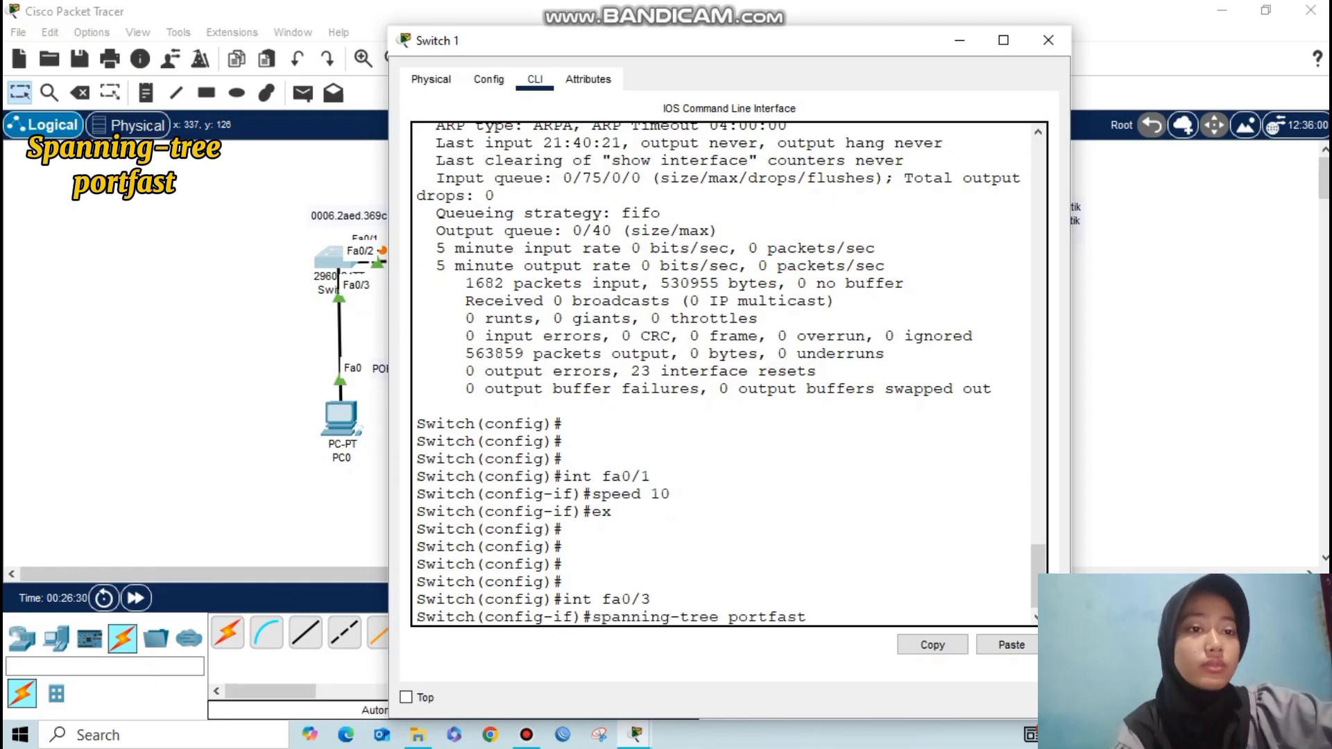
key(Return)
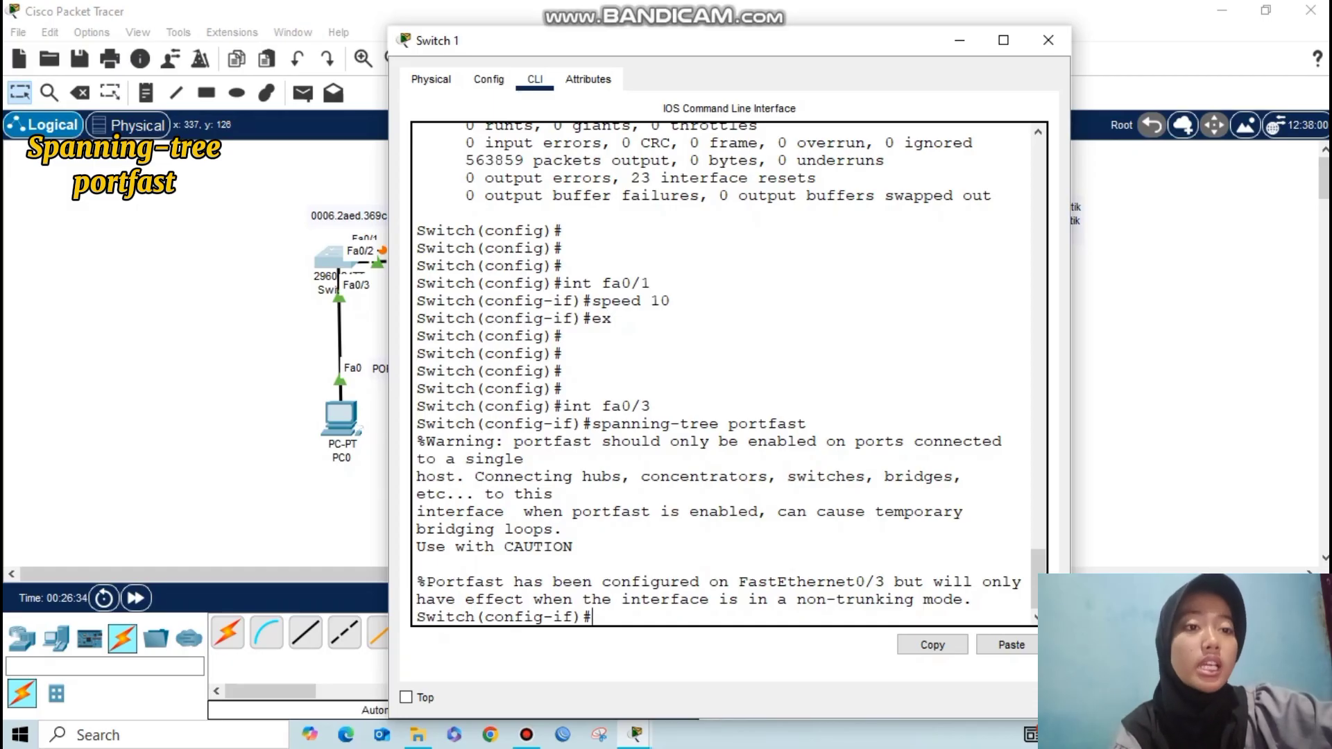
Step: Examine the interface and mode condition named in the PortFast message, and close Switch 1's window
drag(739, 582, 893, 581)
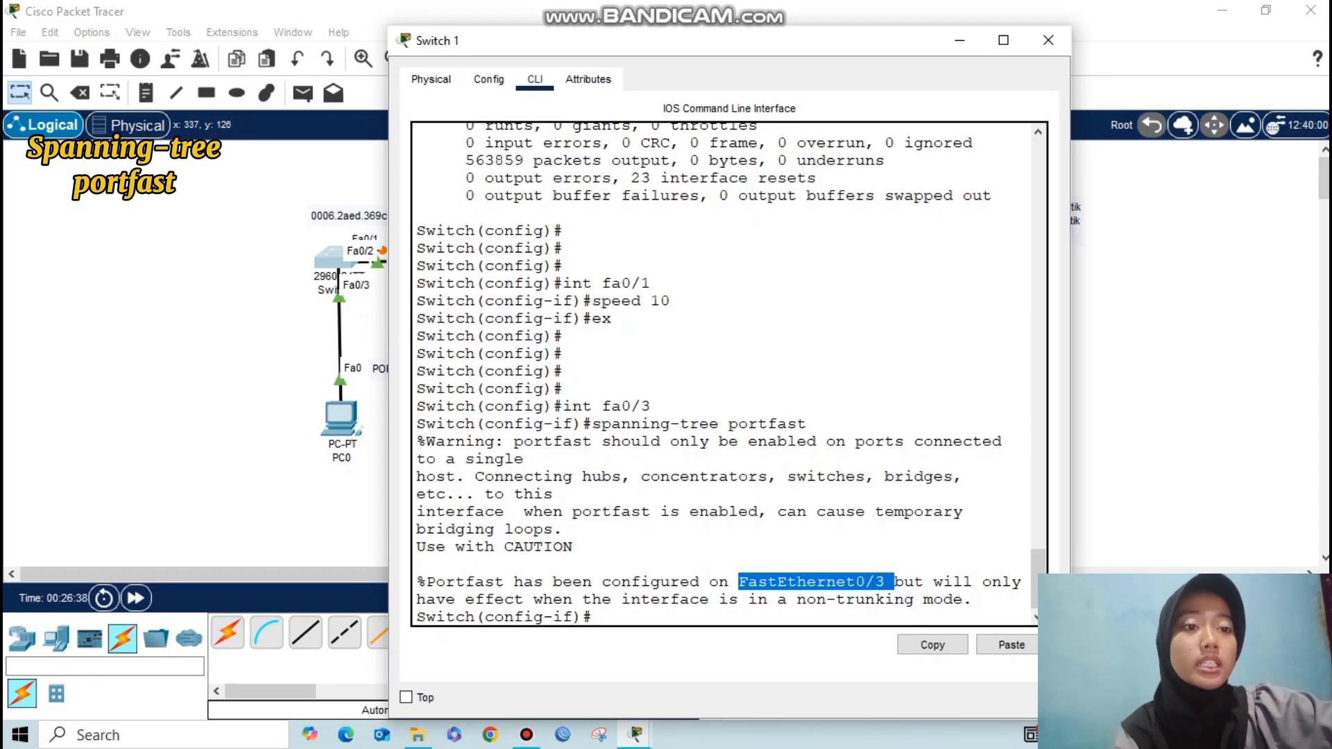
drag(465, 598, 525, 599)
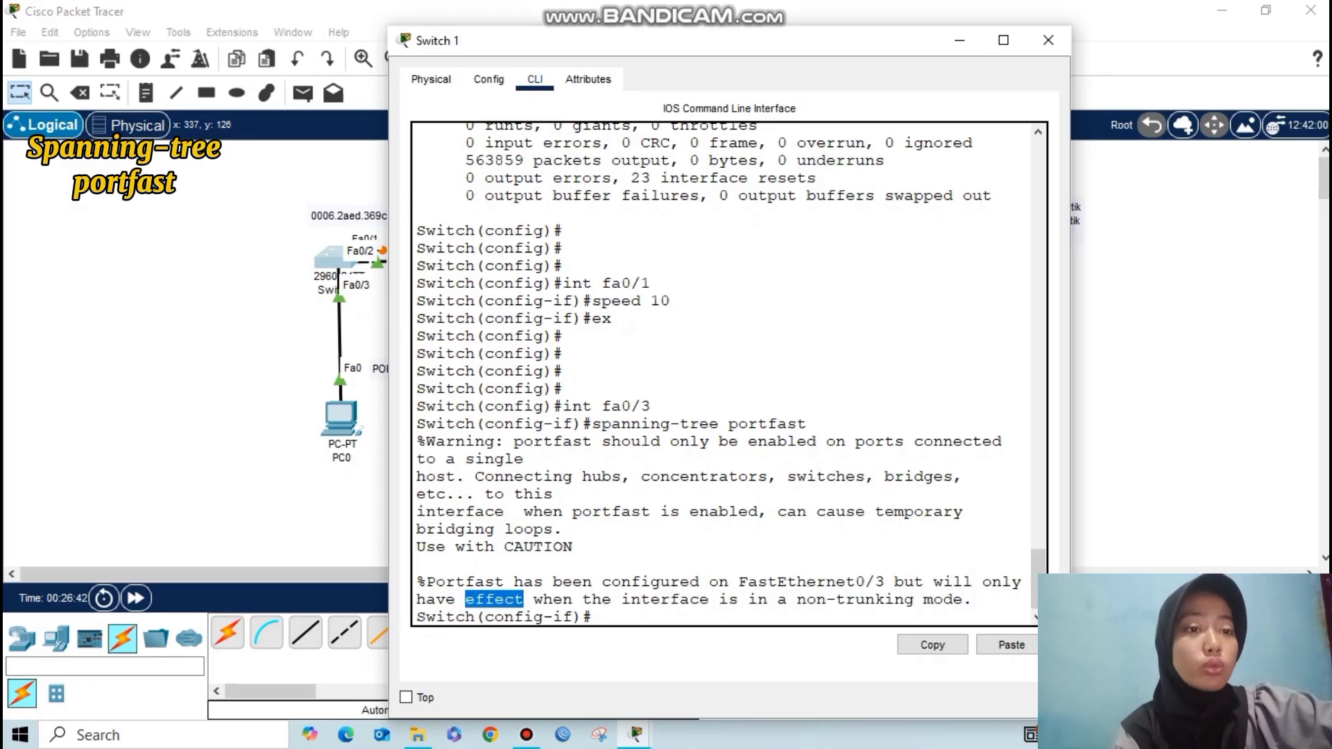
drag(796, 599, 914, 598)
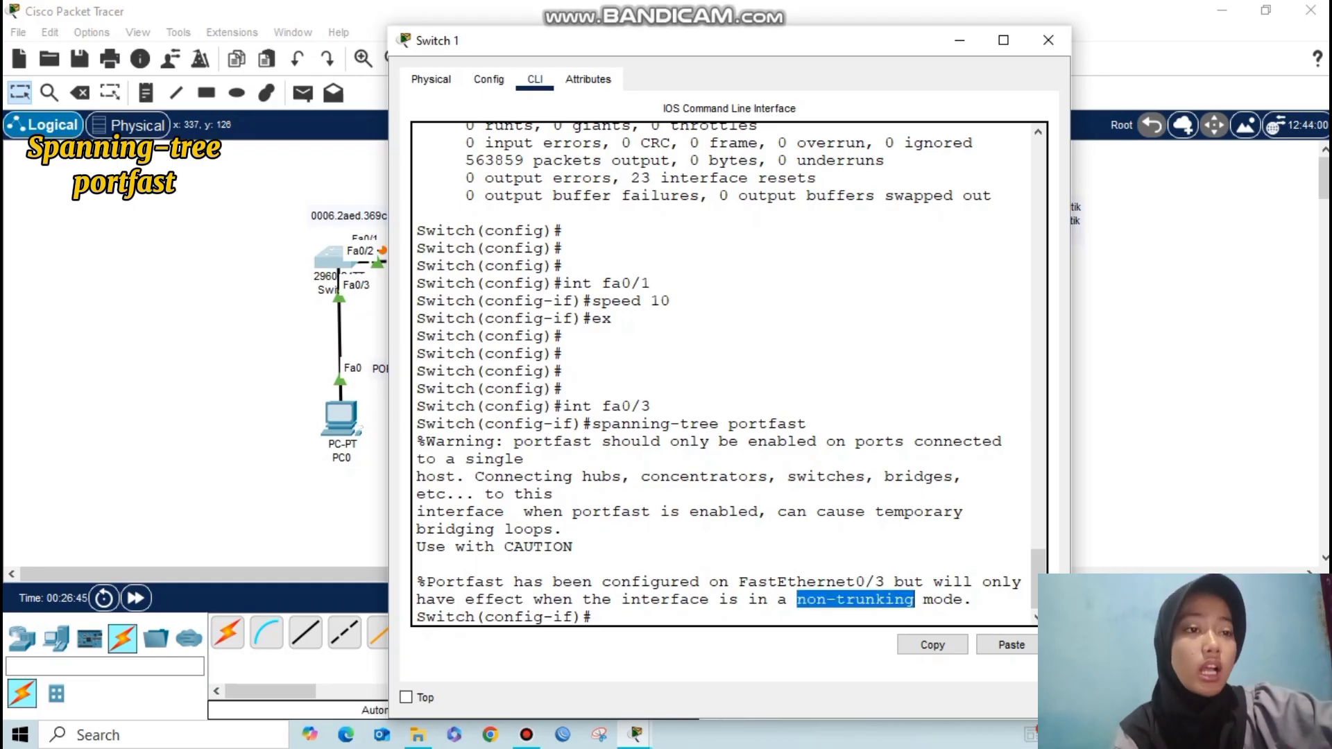
key(alt+F4)
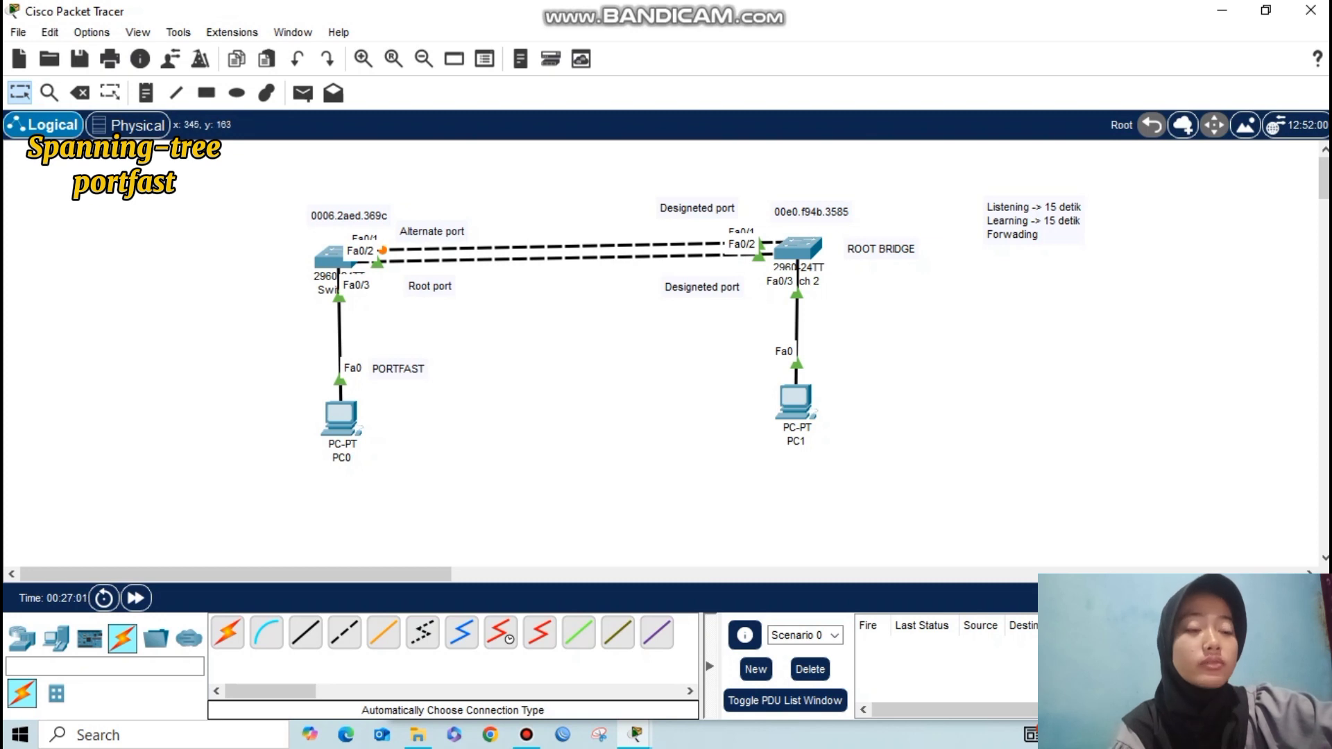
Step: Unplug the PC0 cable from Switch 1 and reconnect it to FastEthernet0/3 on the same switch
click(339, 299)
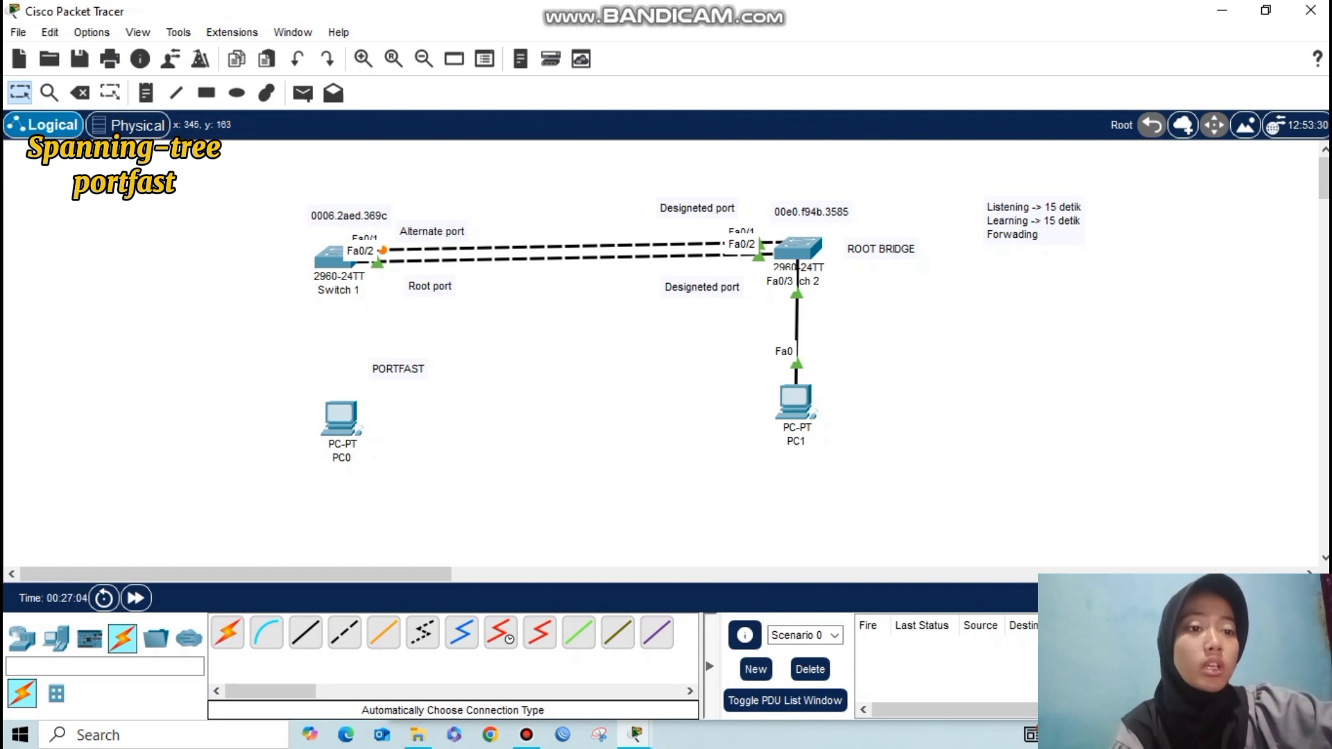
click(341, 415)
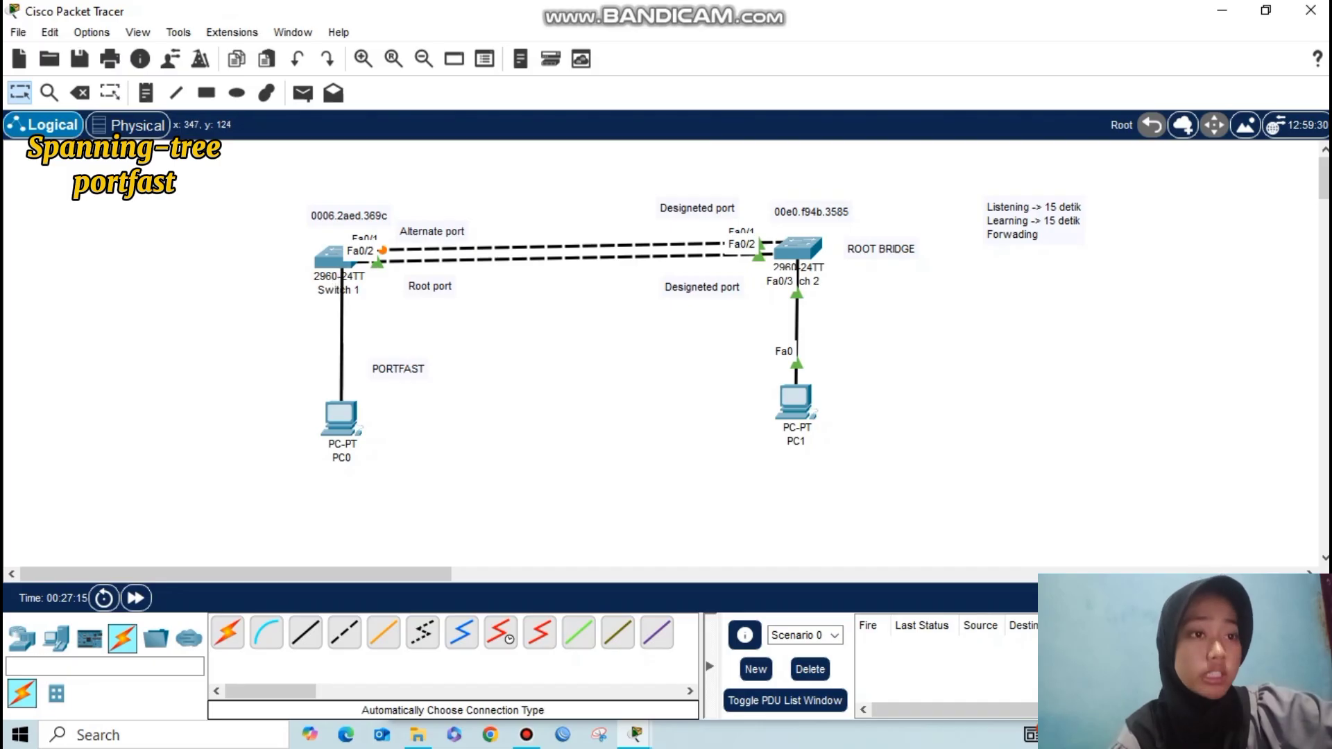
click(340, 258)
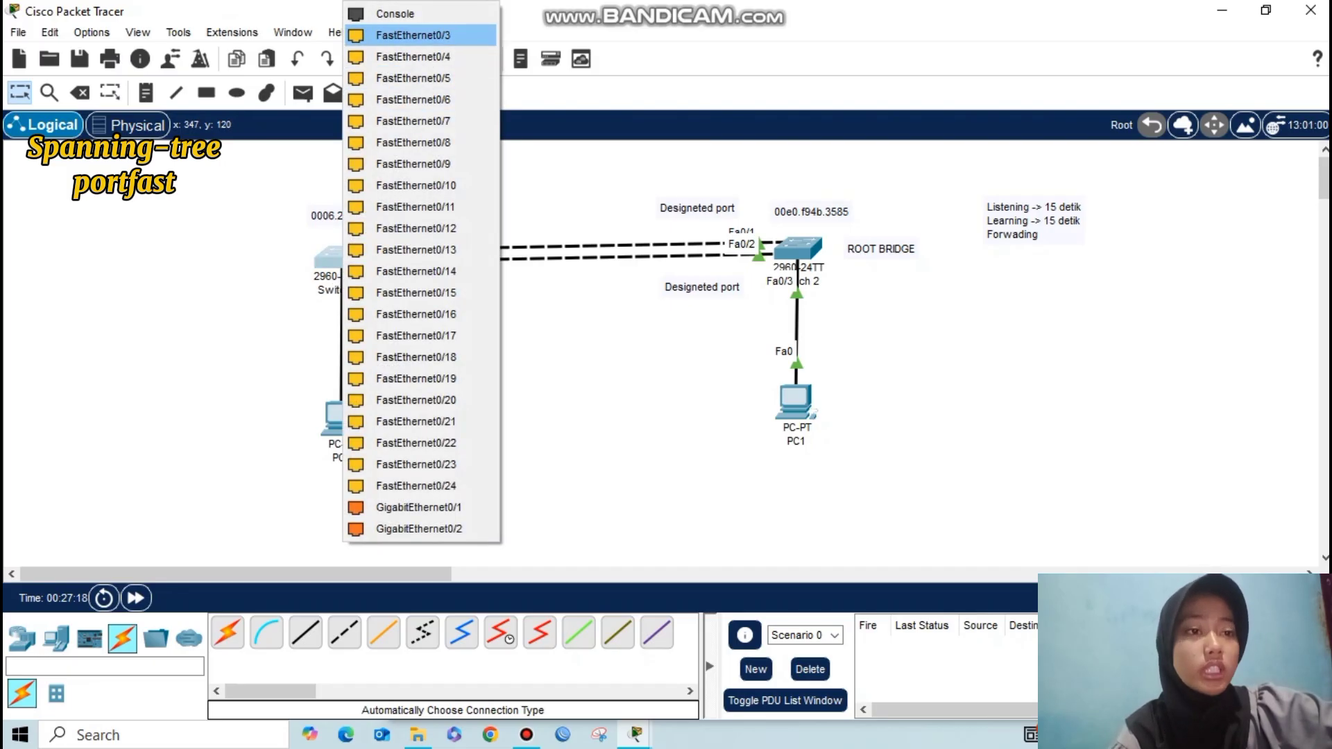
click(413, 34)
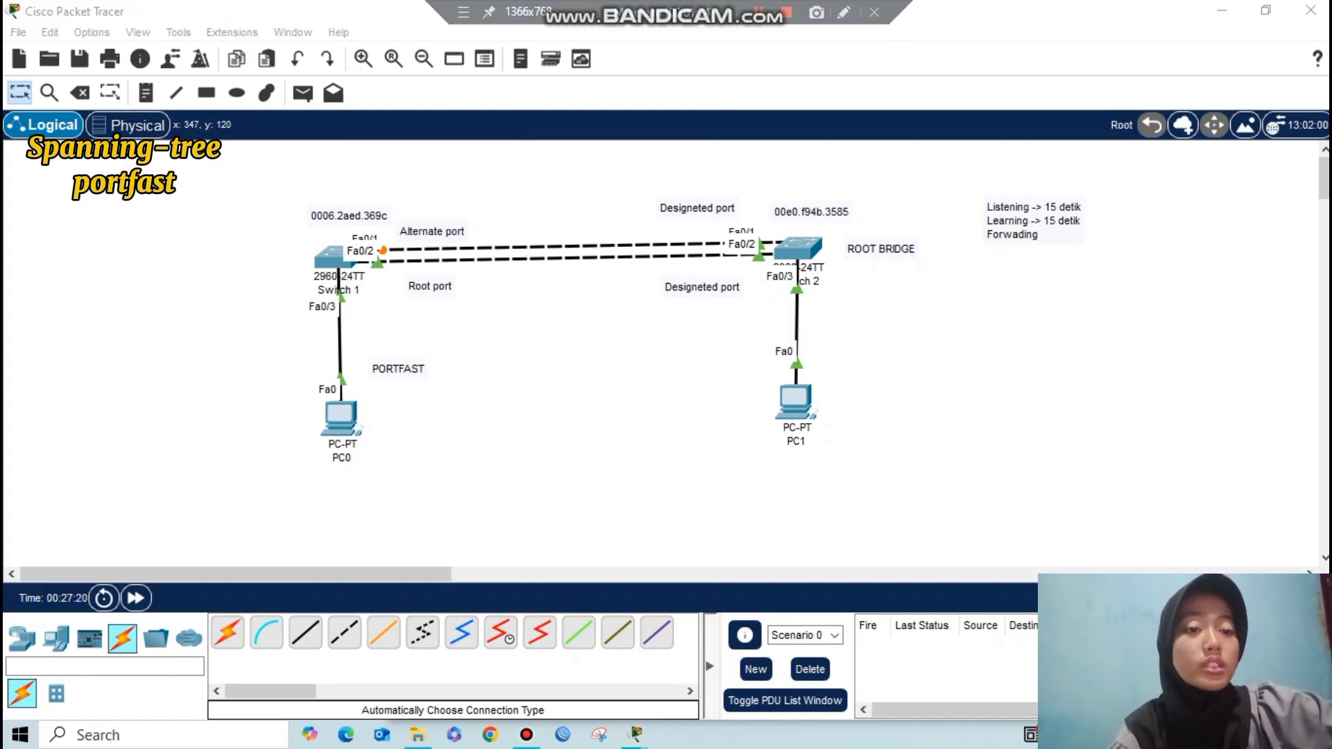
click(555, 309)
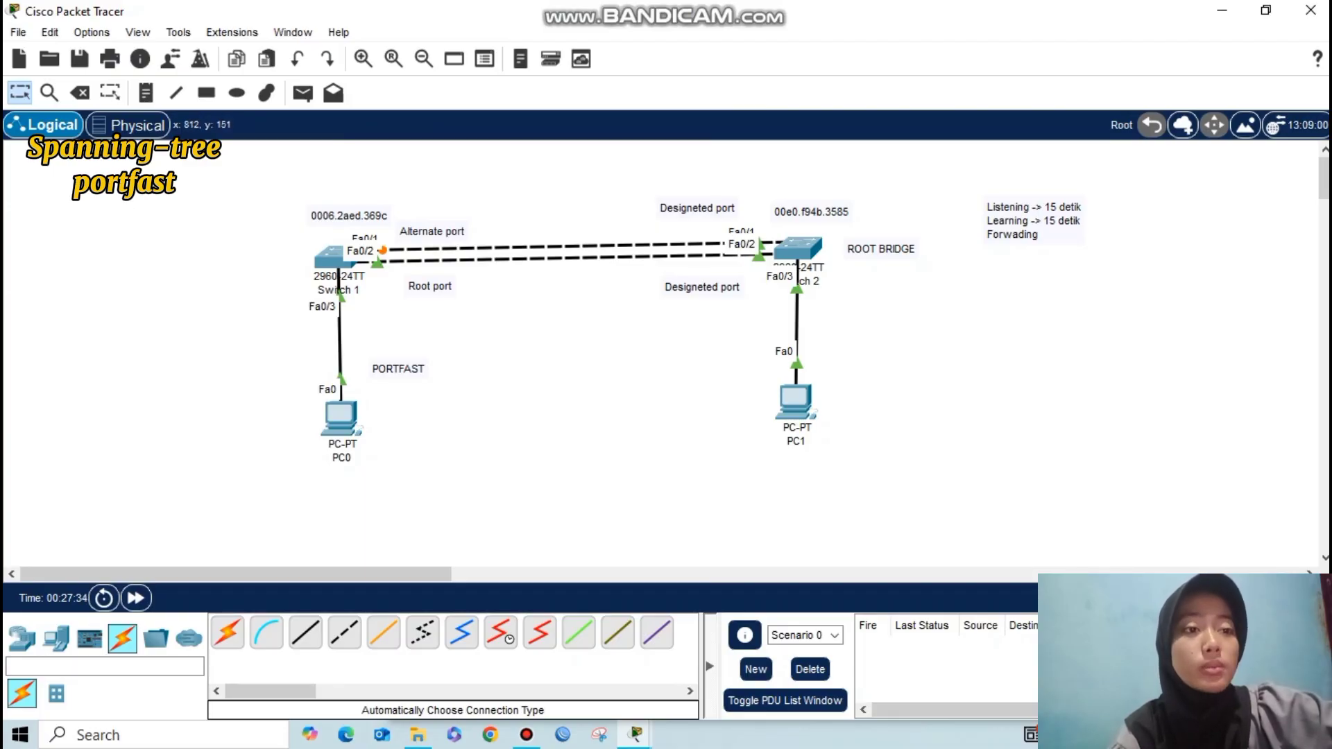
Step: Unplug the PC1 cable from Switch 2 and plug it back into FastEthernet0/3
click(796, 288)
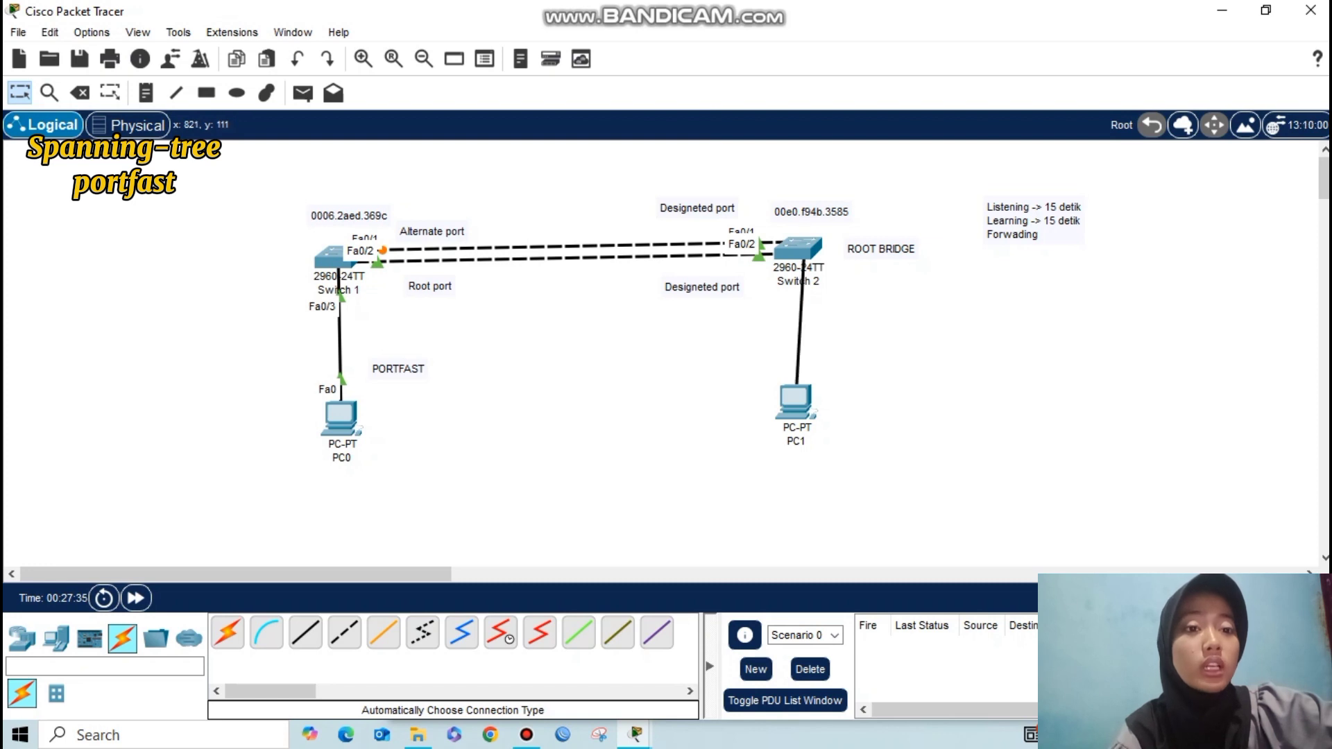
click(803, 250)
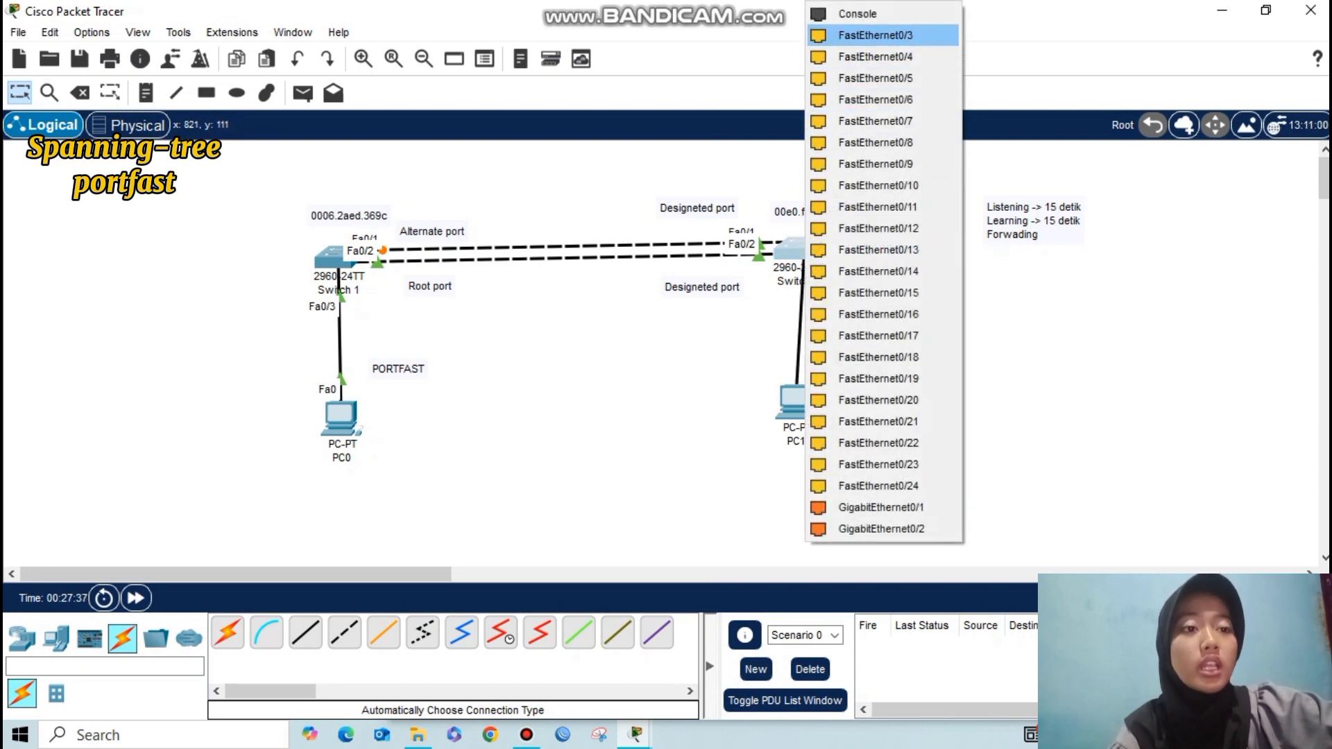
click(878, 34)
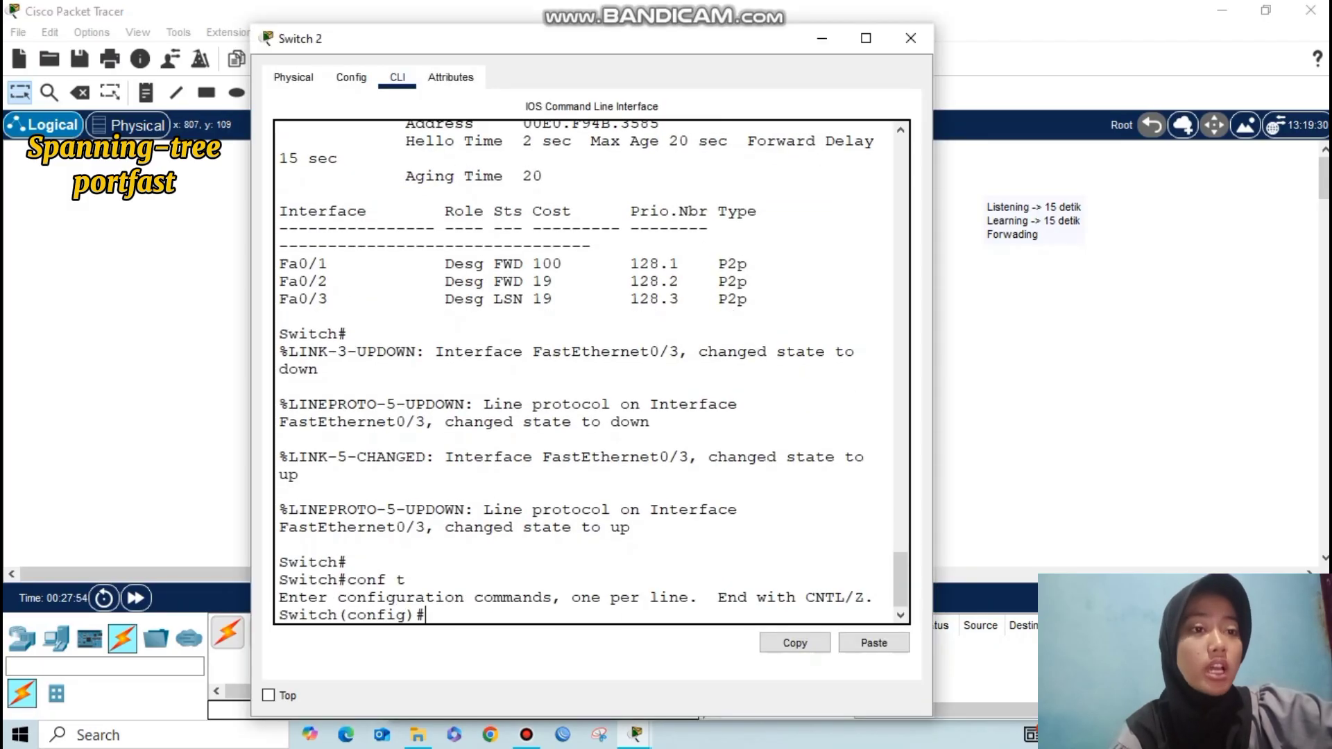
Step: Enable PortFast on Switch 2's FastEthernet0/3 with int fa0/3 and spanning-tree portfast, highlight non-trunking in the message, and close the window
text(int fa0/3)
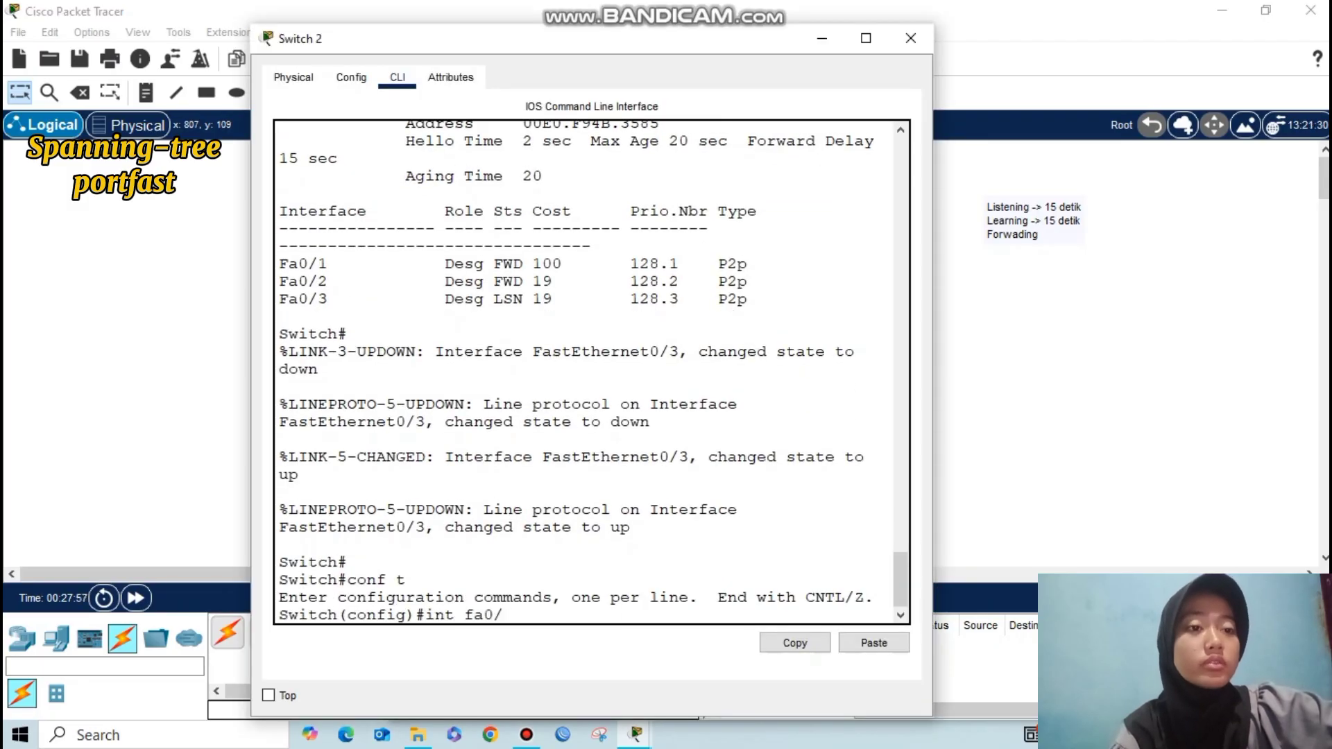
key(Return)
text(spanning-tree port)
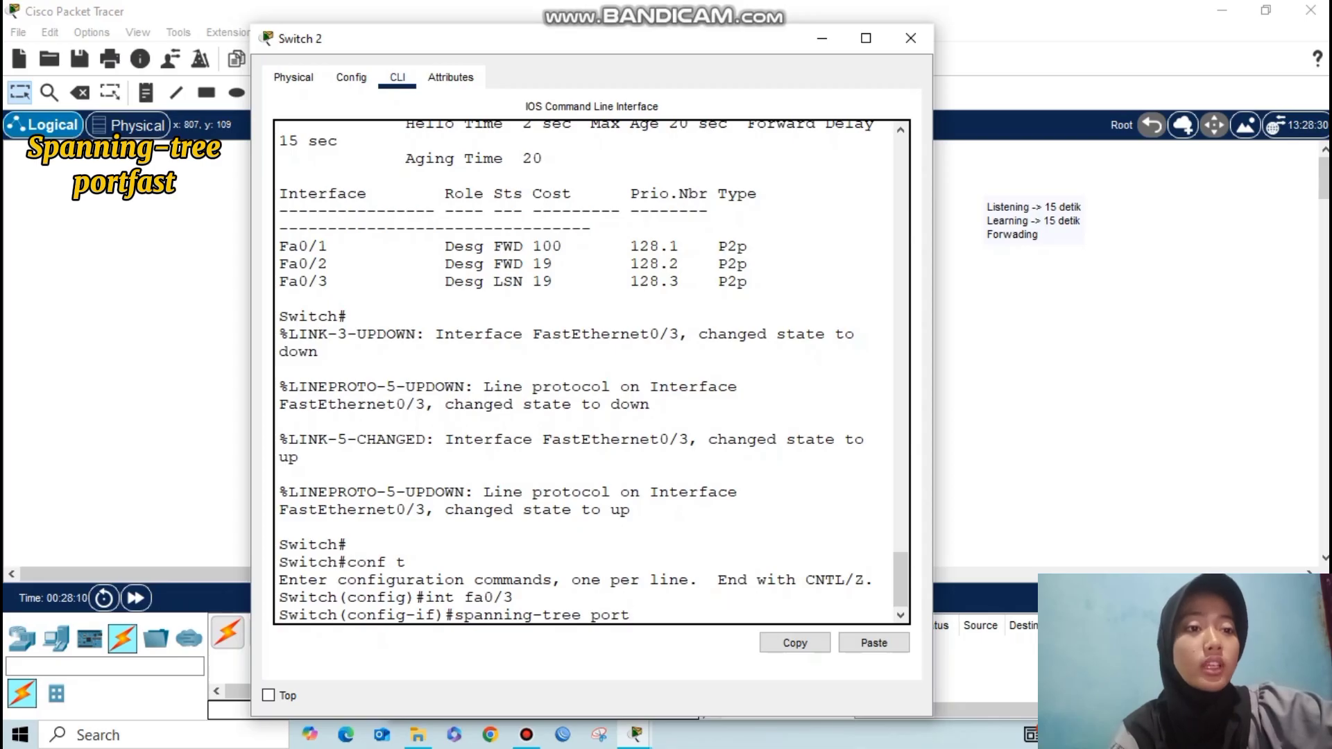
text(fast)
key(Return)
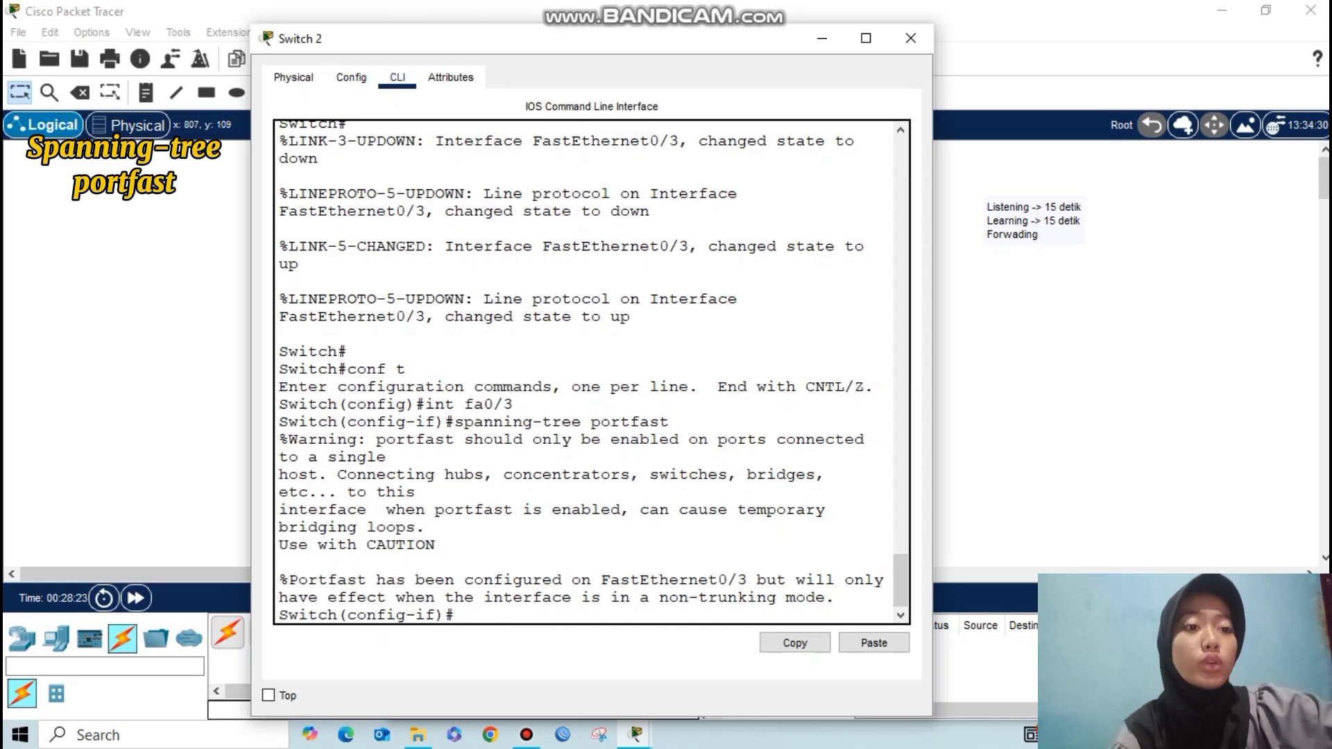
drag(648, 598, 785, 598)
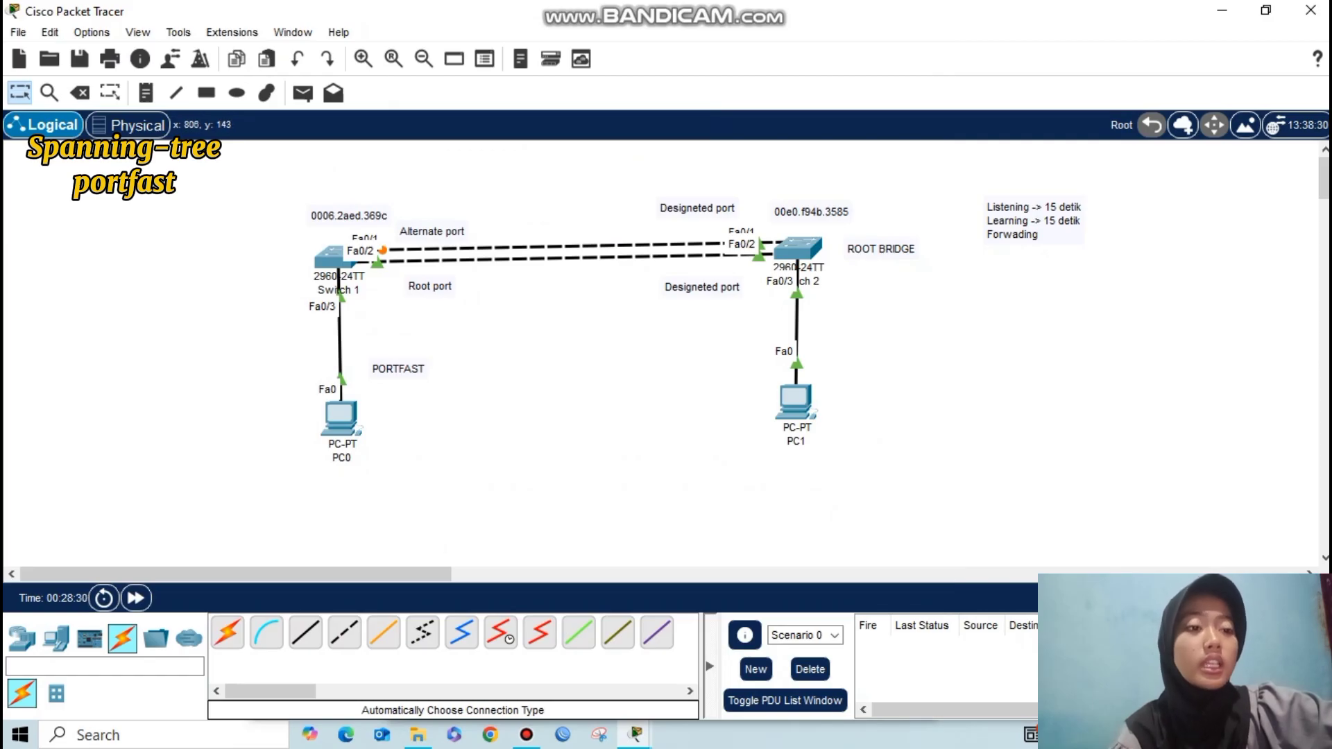
Step: Test PortFast on Switch 2 by detaching the PC1 cable and reconnecting it to FastEthernet0/3
click(797, 294)
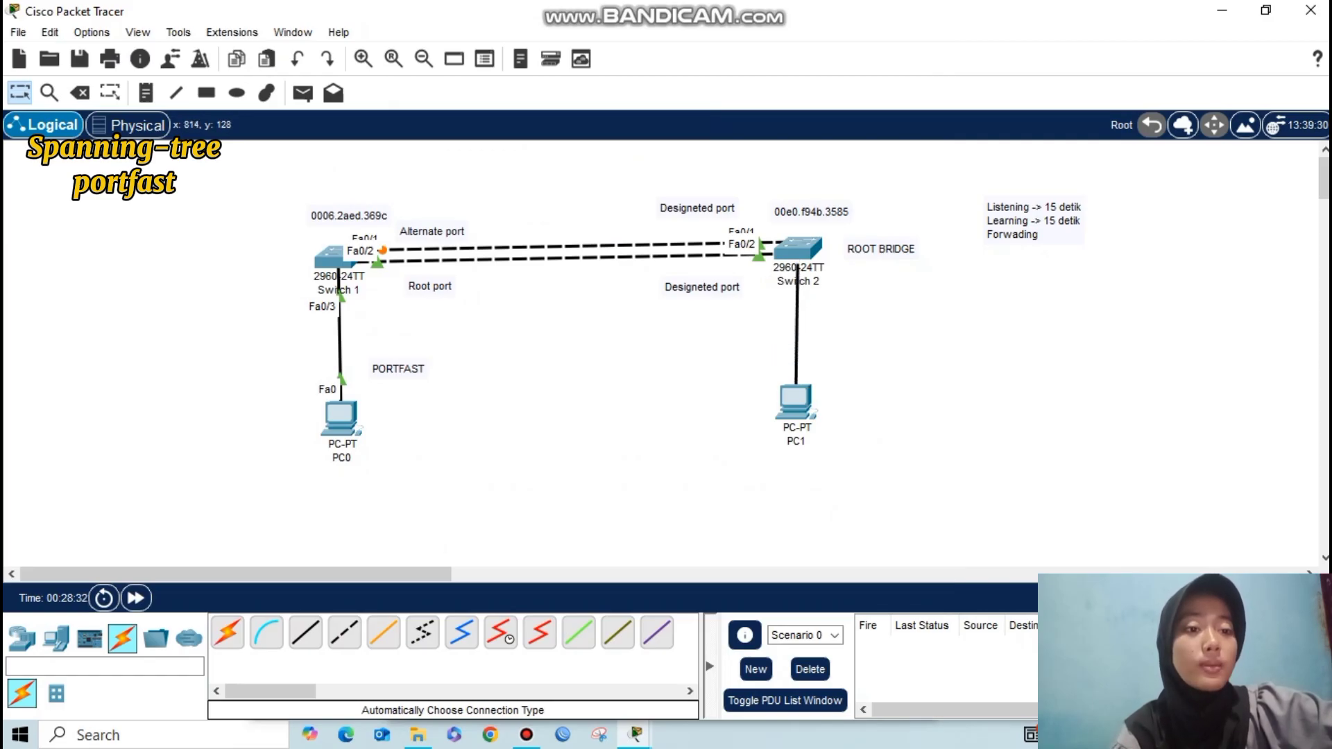
click(797, 253)
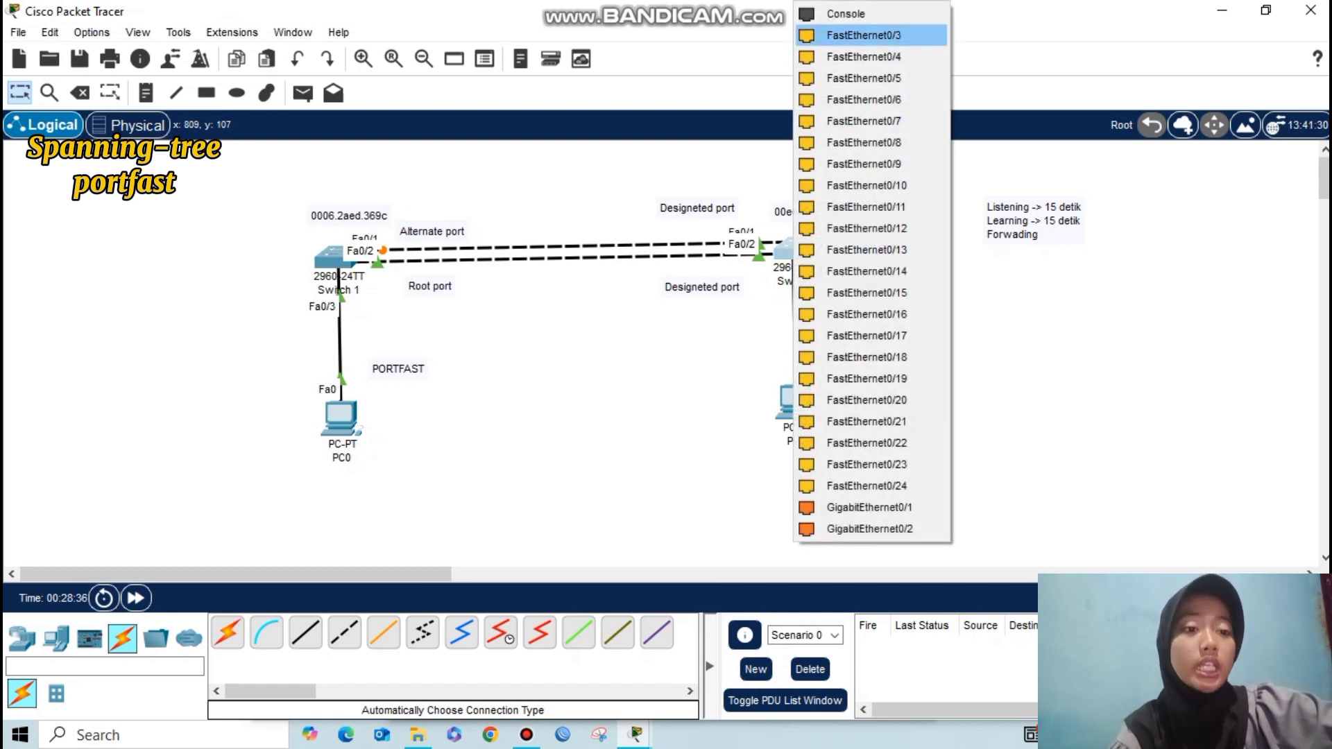
click(864, 35)
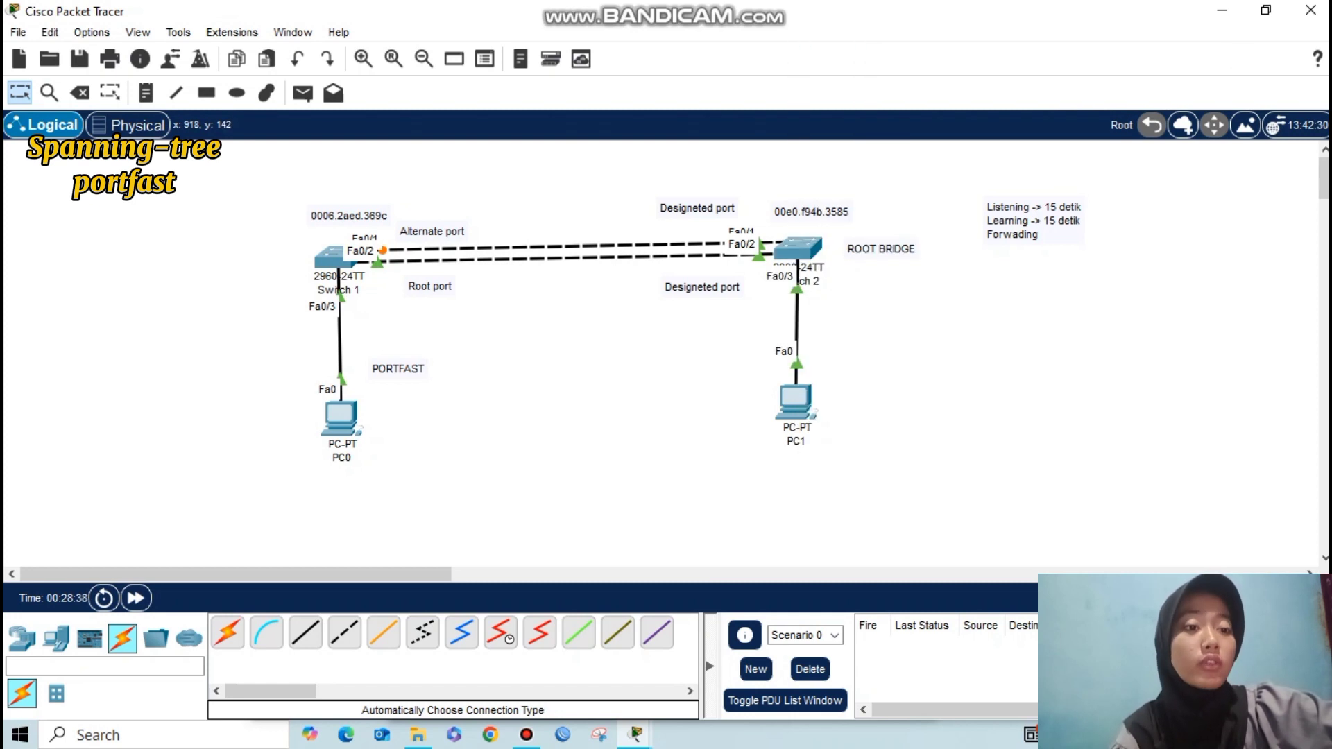